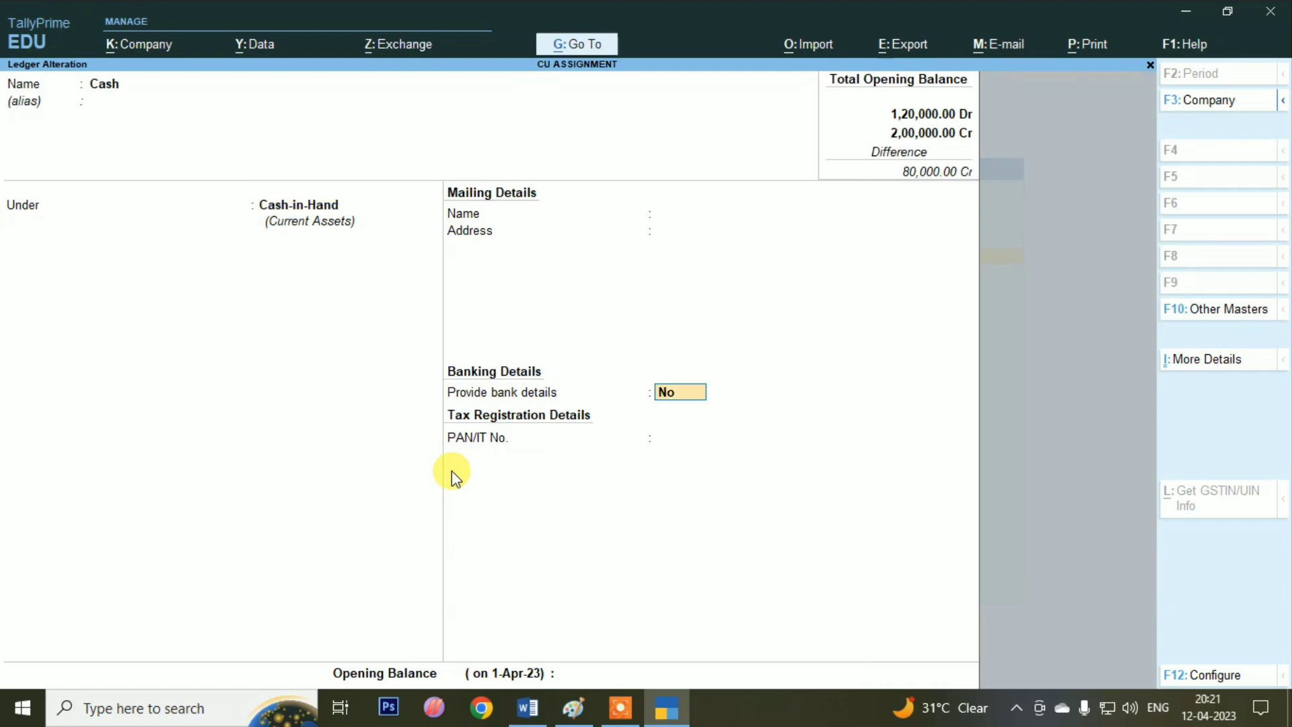
# Step: Set the Cash ledger's opening balance to 45,000 Dr, save it and leave ledger alteration
pyautogui.press('Return')
pyautogui.write('45,000')
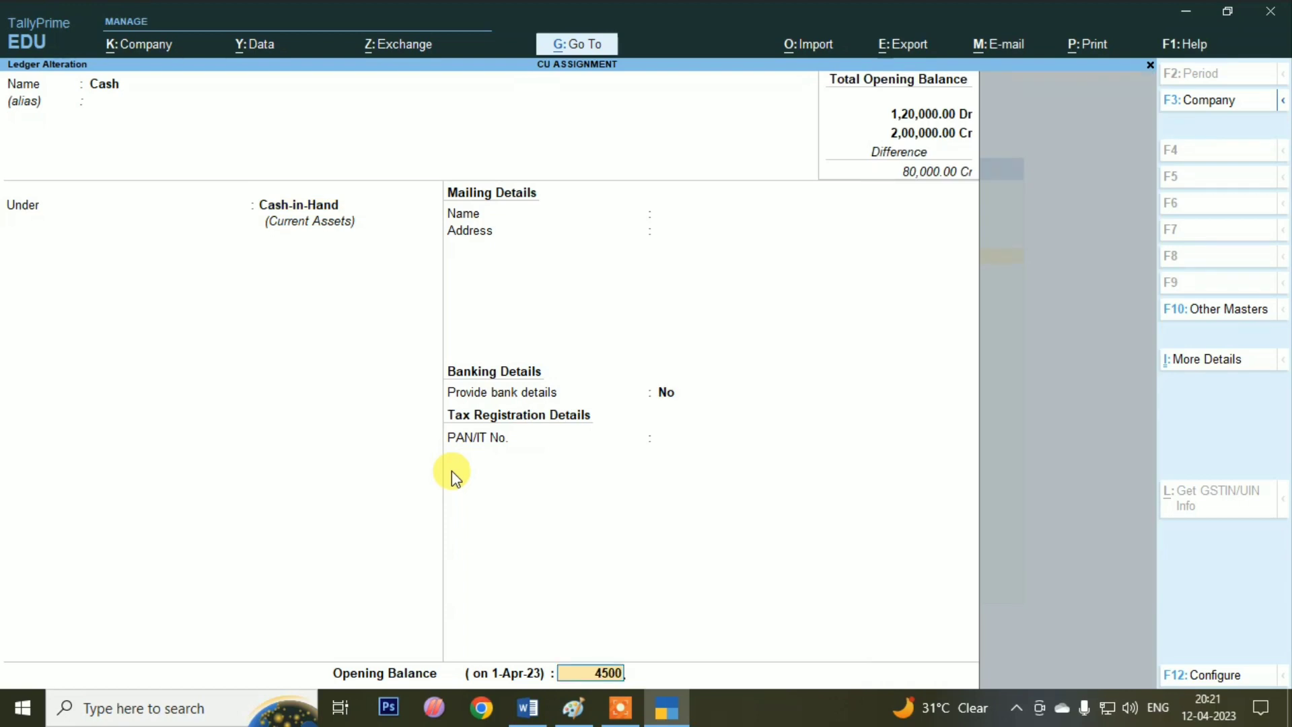
pyautogui.press('Return')
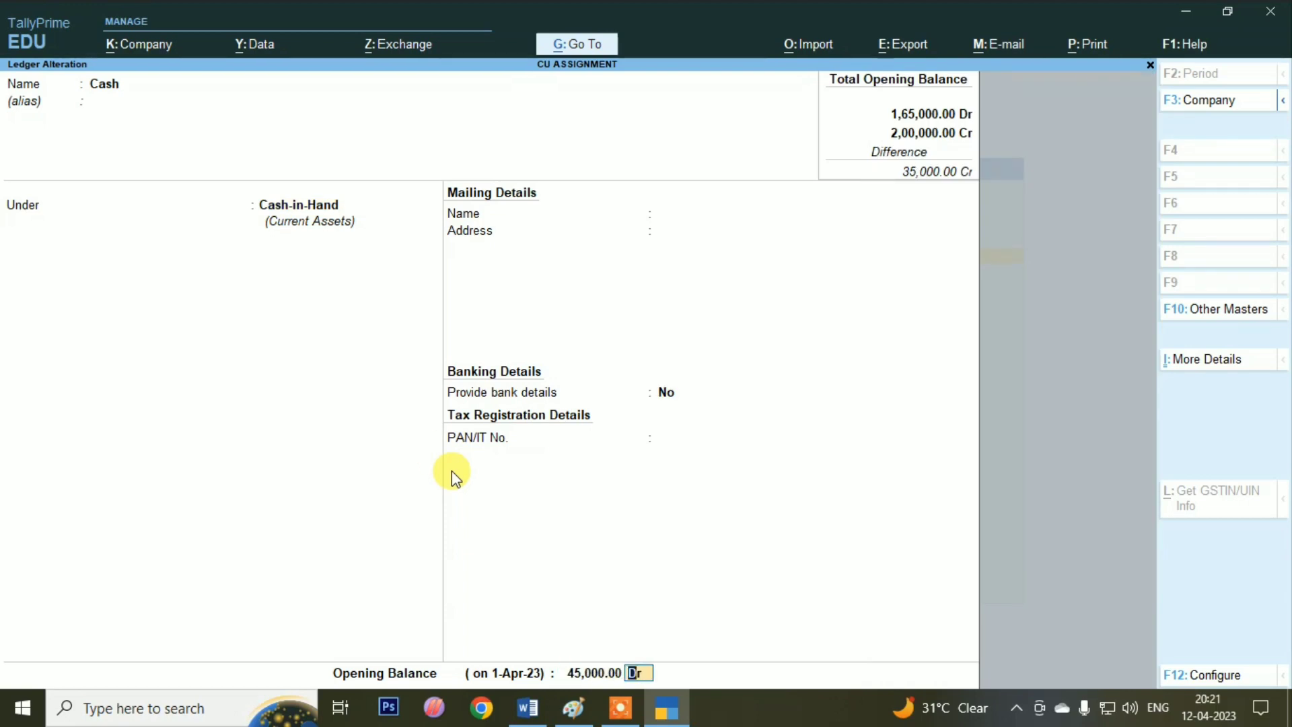
pyautogui.press('Return')
pyautogui.press('Return')
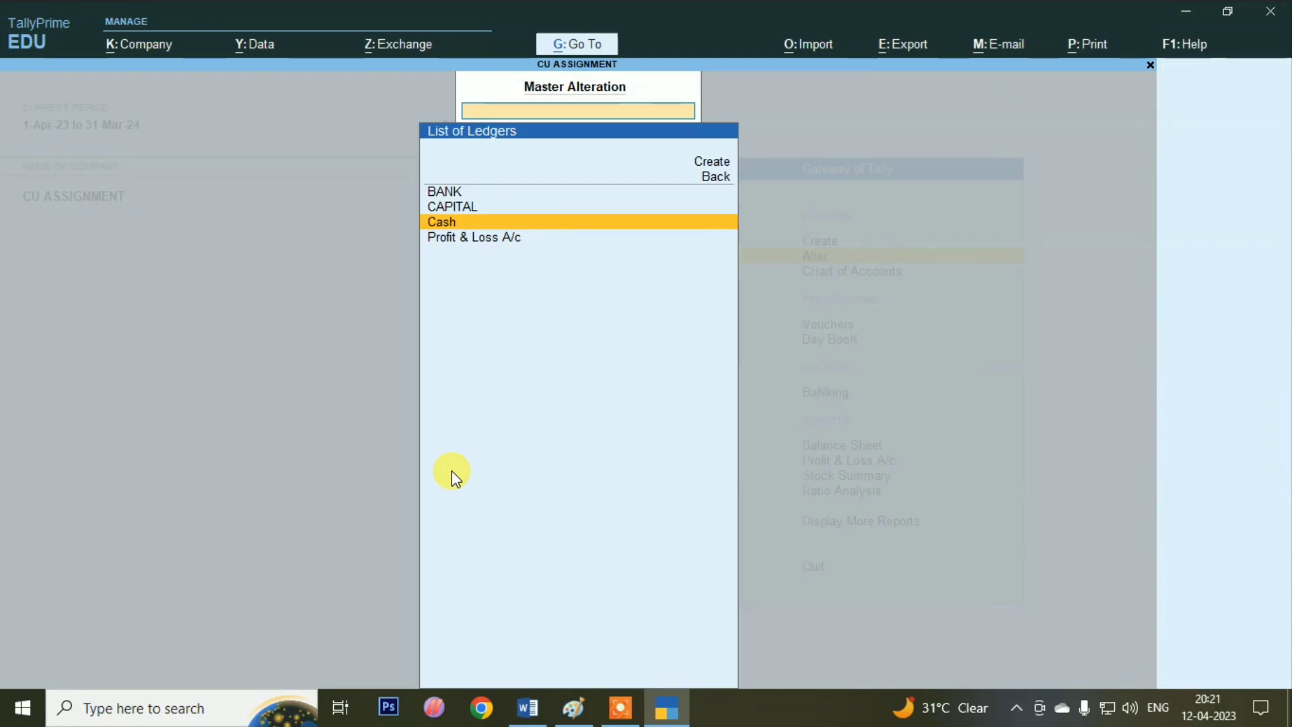
pyautogui.press('Escape')
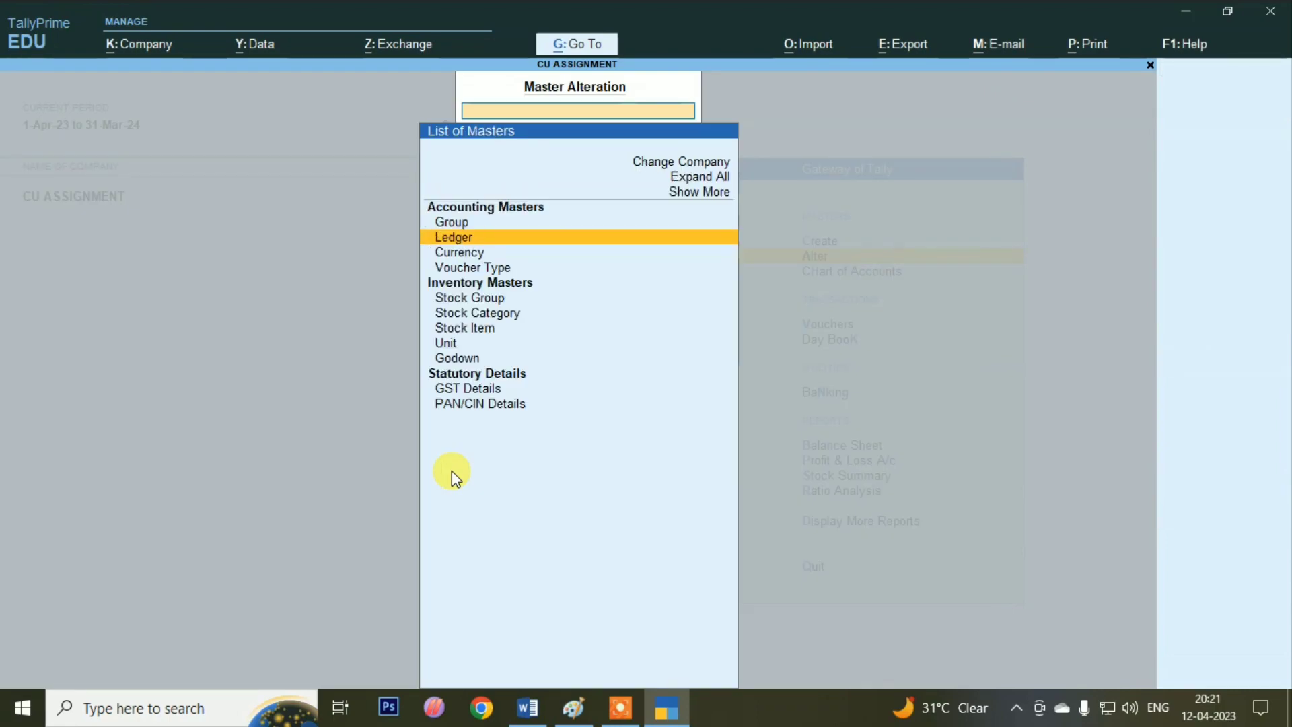
pyautogui.press('Escape')
pyautogui.press('Up')
pyautogui.press('Return')
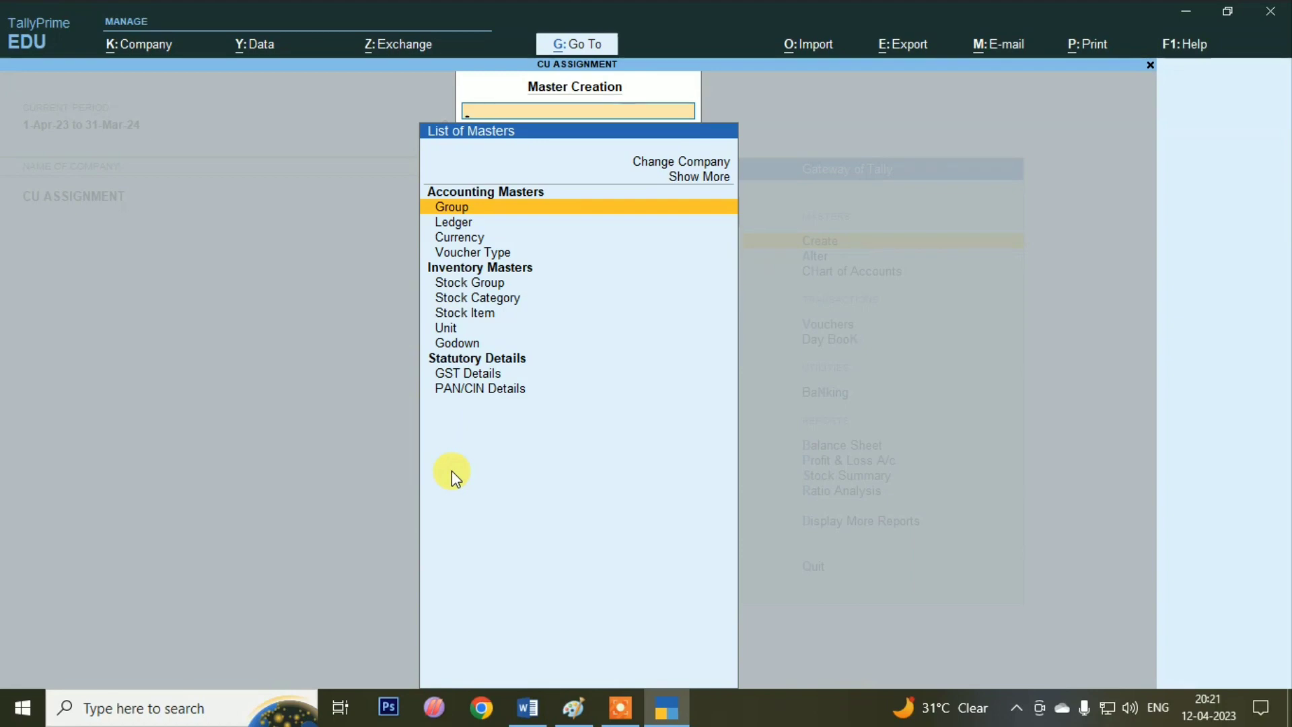
pyautogui.press('Escape')
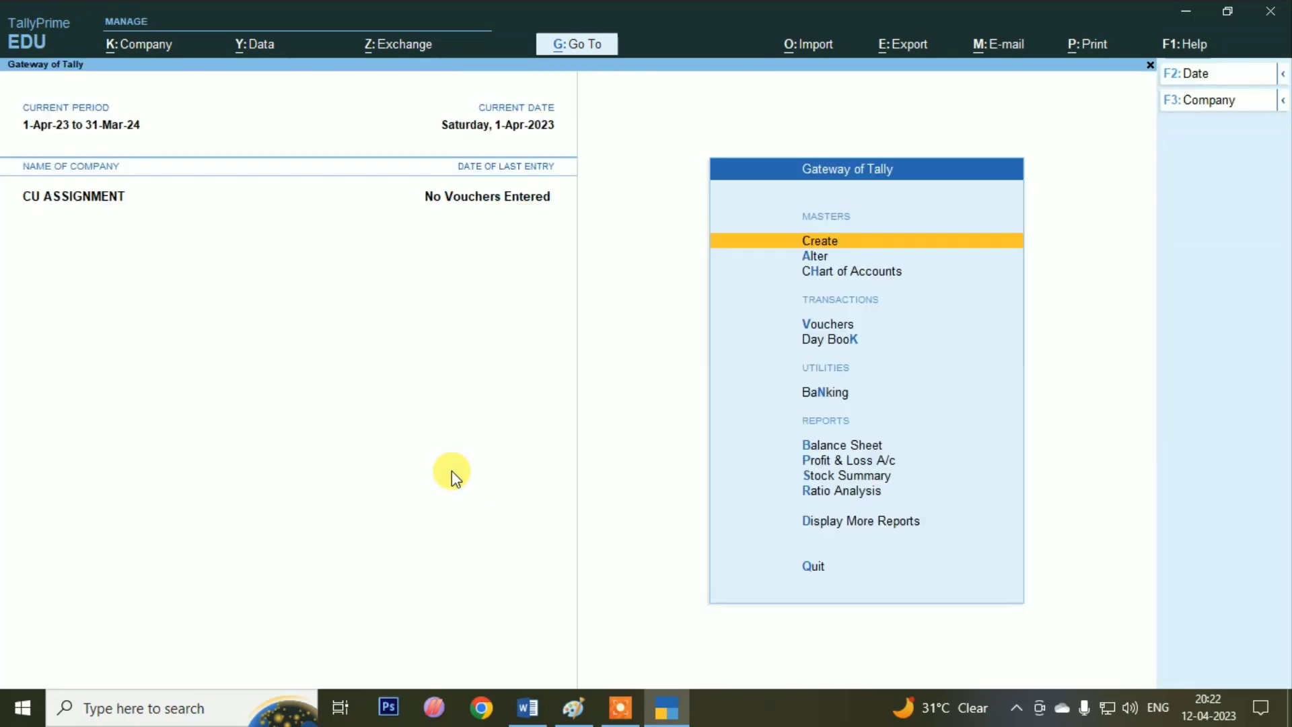
# Step: Open a new payment voucher and check the land purchase transaction in the Word assignment
pyautogui.press('Down')
pyautogui.press('Down')
pyautogui.press('Down')
pyautogui.press('Down')
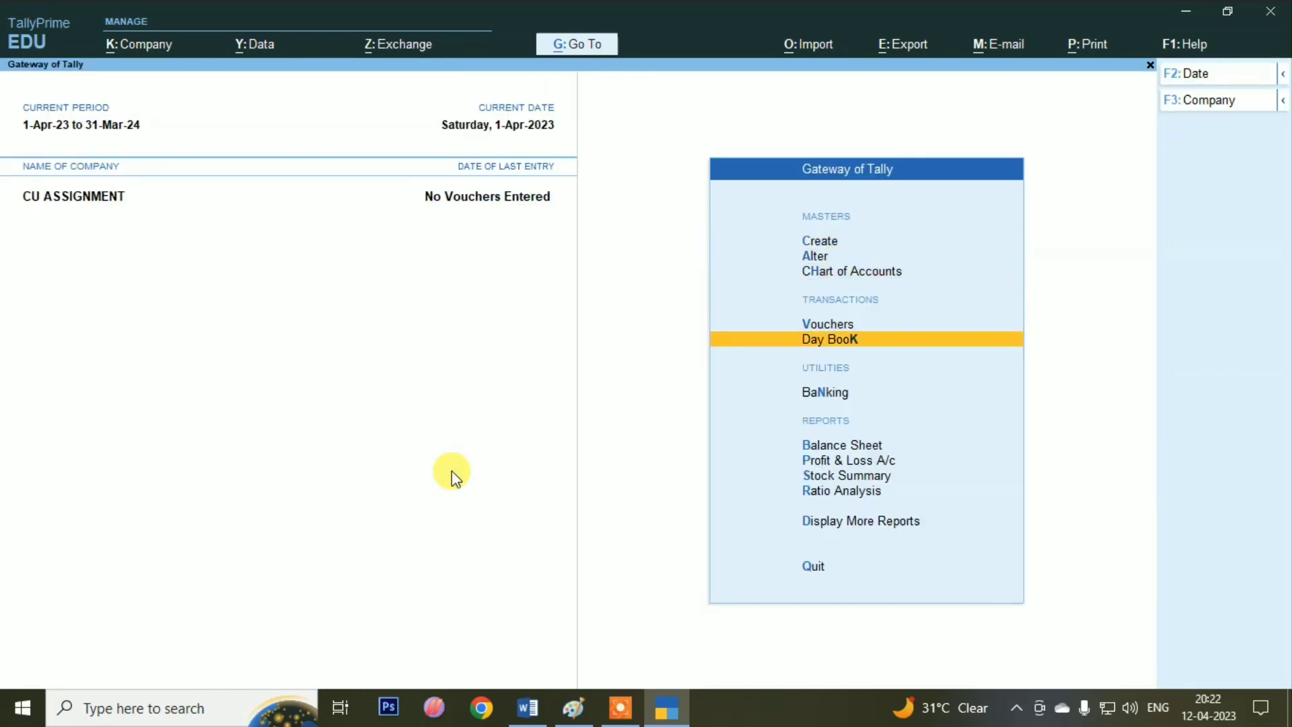
pyautogui.press('Up')
pyautogui.press('Down')
pyautogui.press('Up')
pyautogui.press('Return')
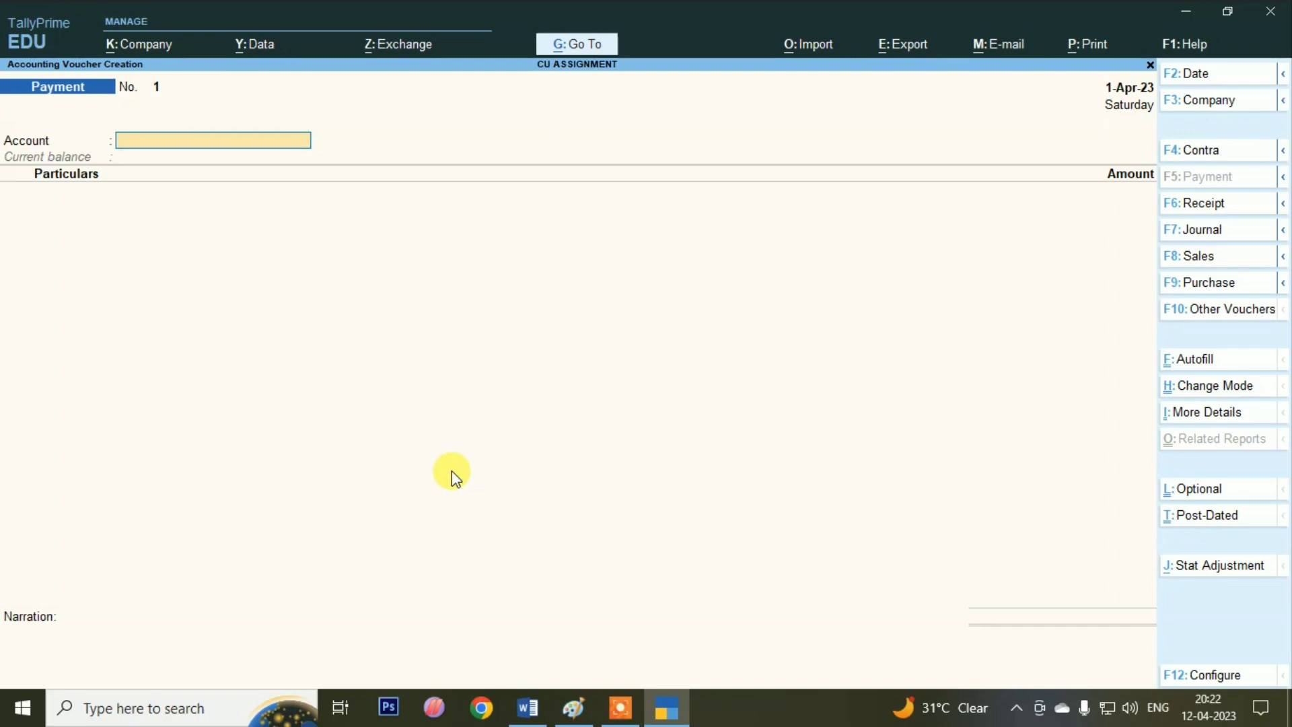
pyautogui.hotkey('alt', 'Tab')
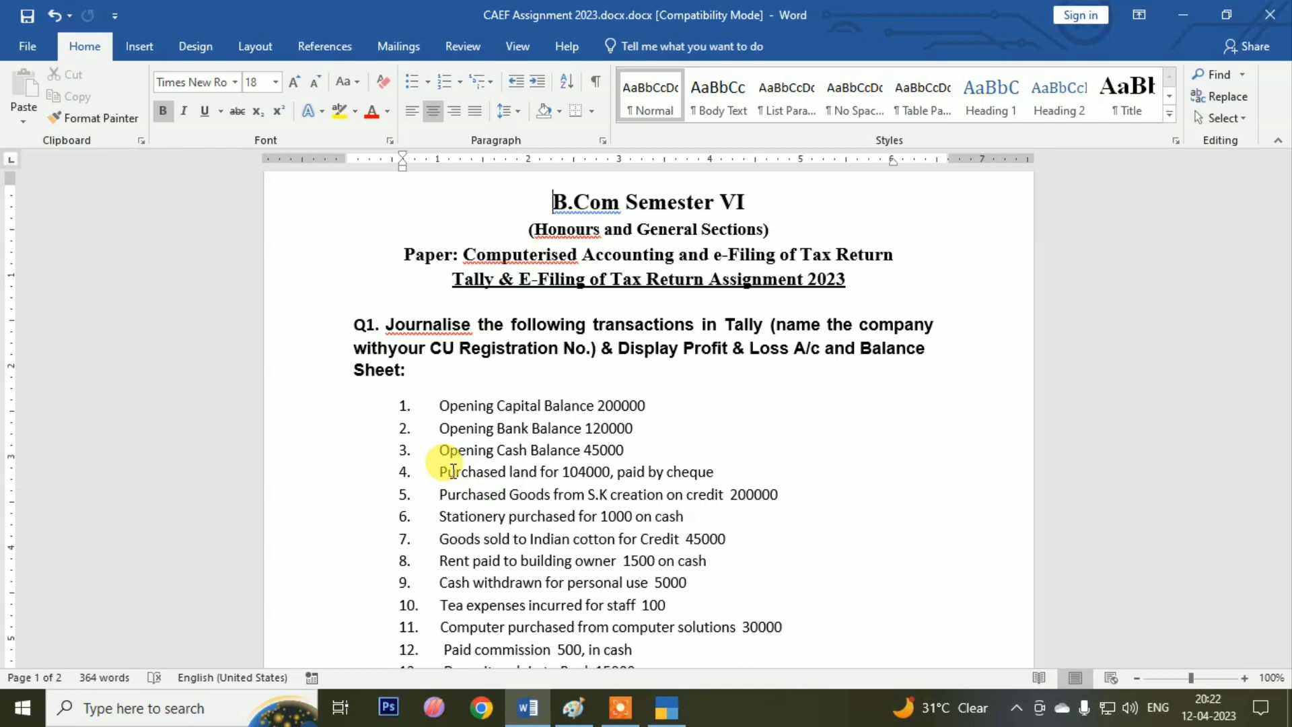
pyautogui.hotkey('alt', 'Tab')
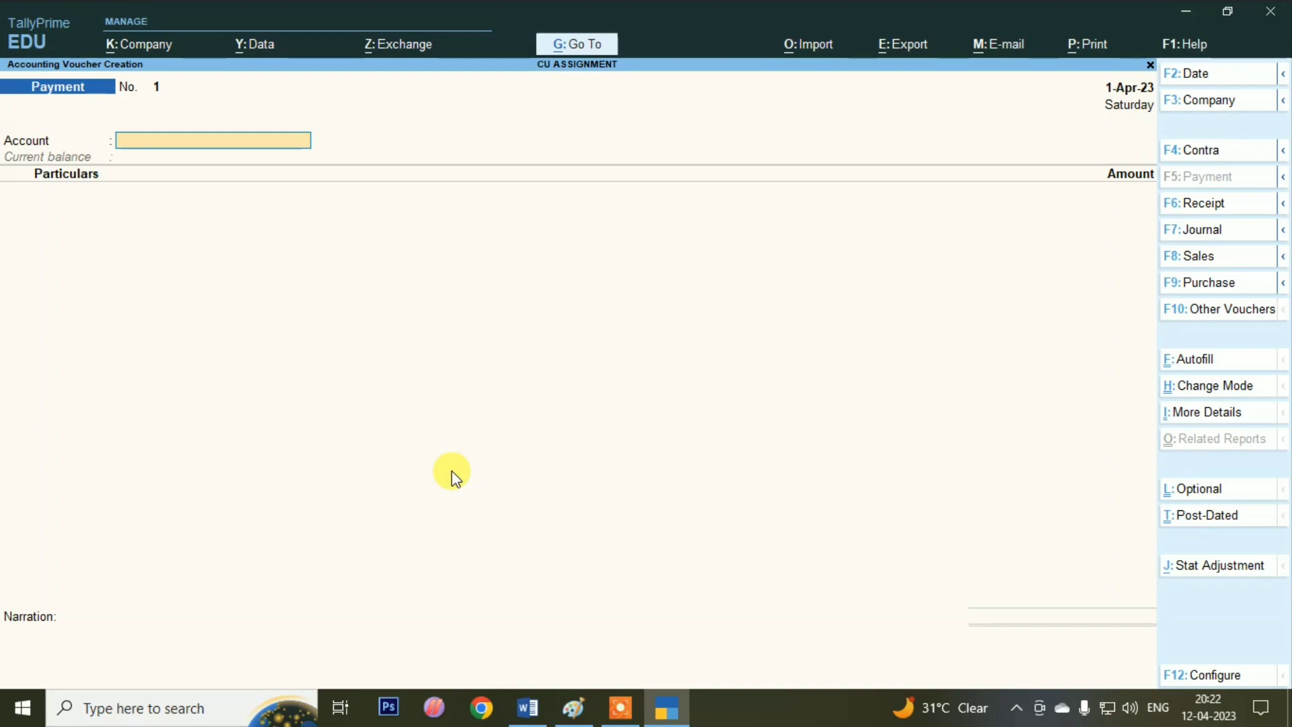
# Step: Review the voucher configuration's general, bank and GST options, including the additional configurations
pyautogui.click(1202, 675)
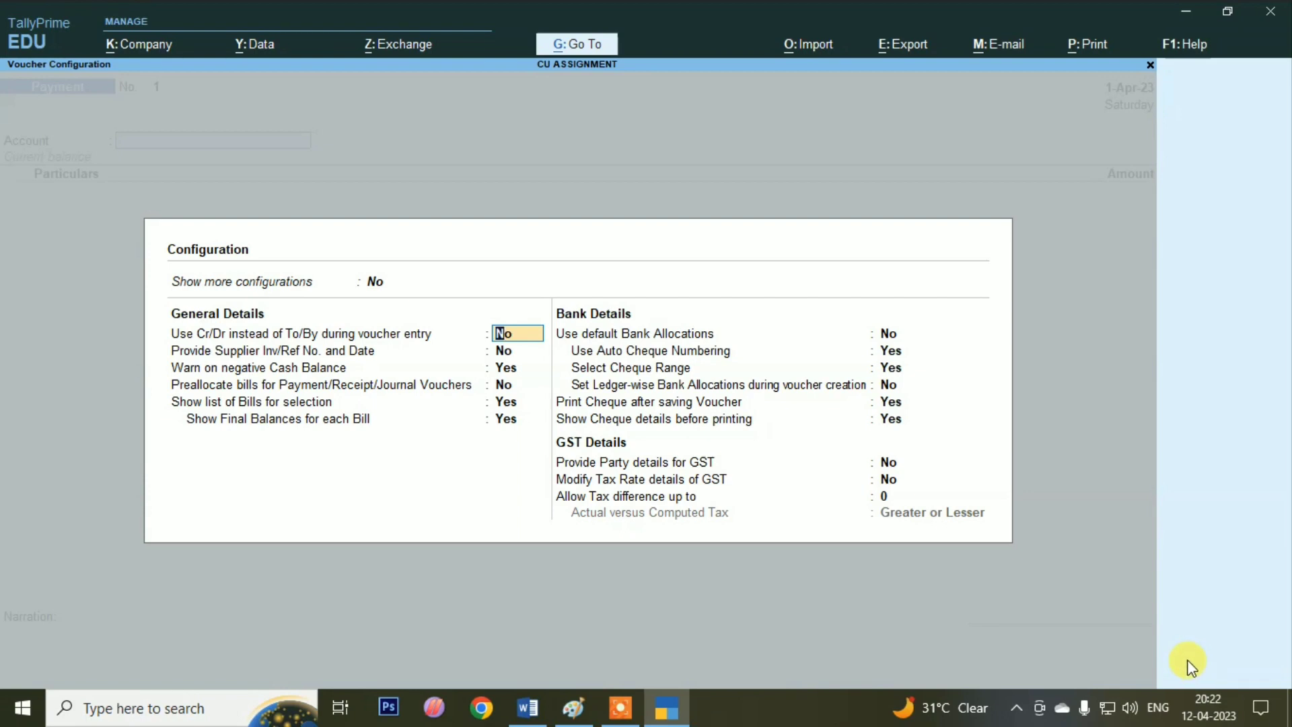
pyautogui.press('Return')
pyautogui.press('Return')
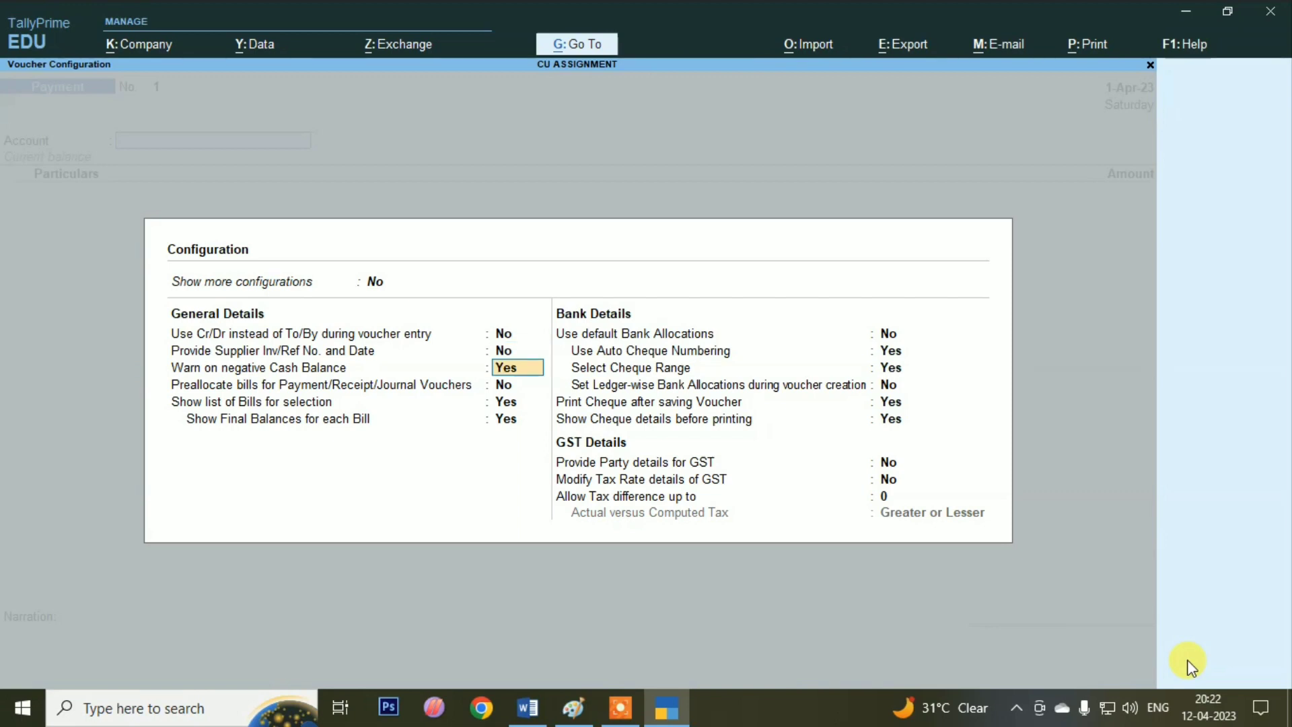
pyautogui.hotkey('ctrl', 'a')
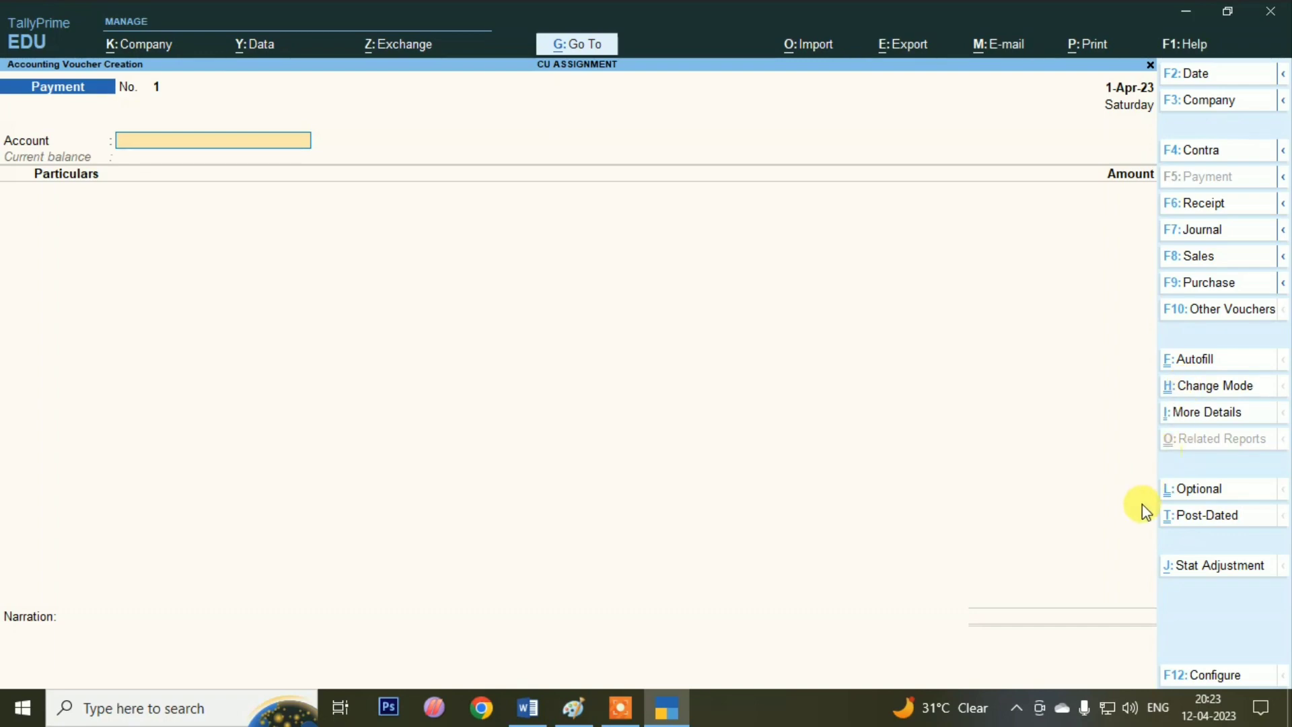
pyautogui.click(1185, 680)
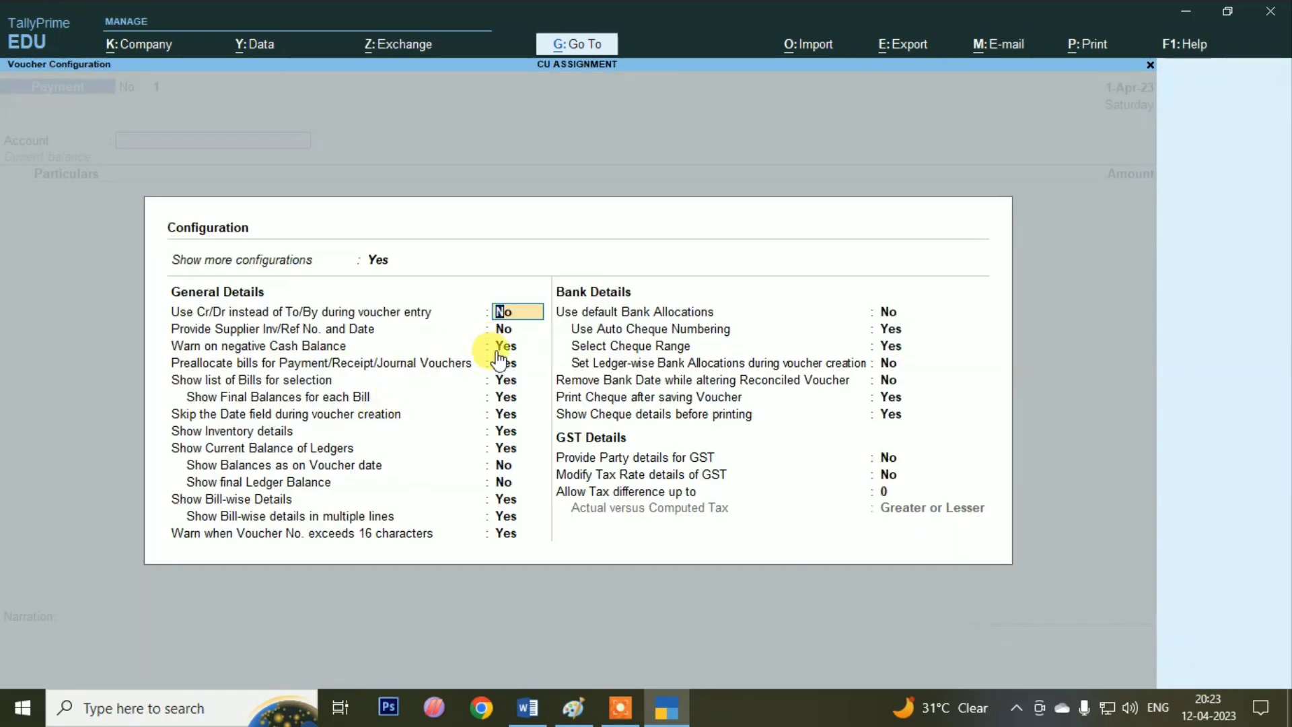
pyautogui.press('Escape')
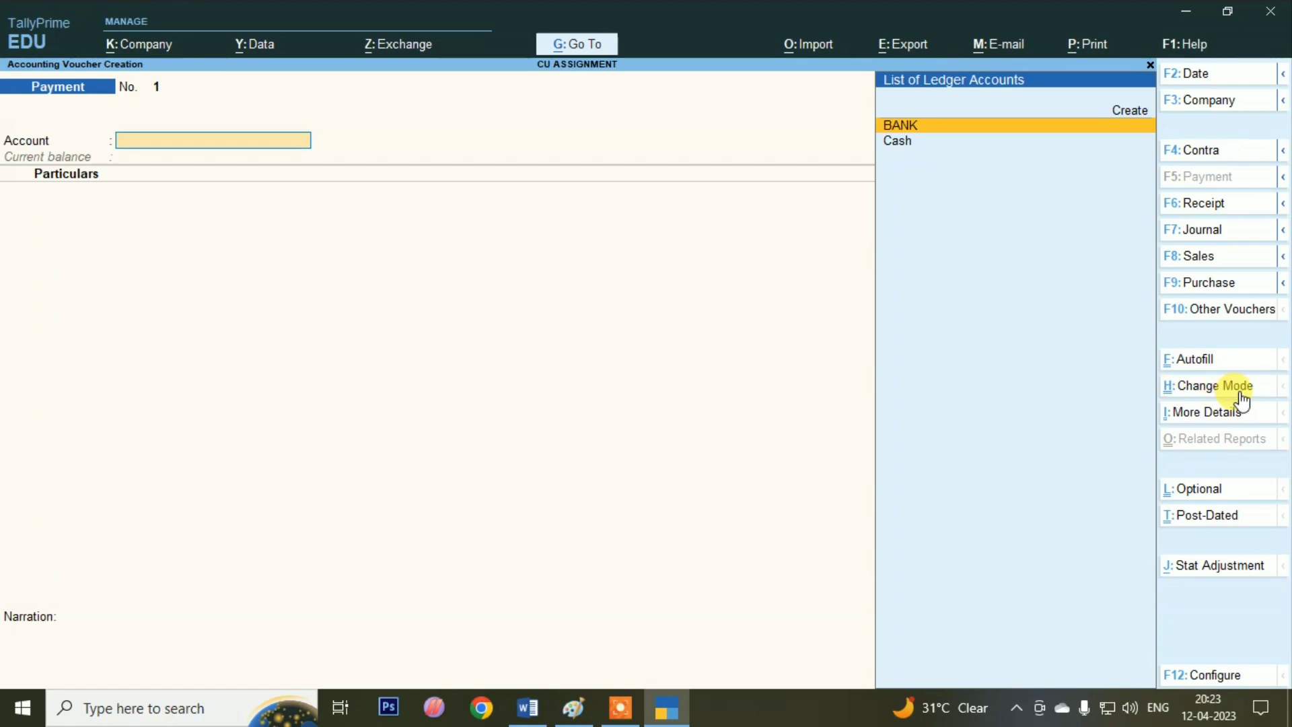
# Step: Change the payment voucher's mode to Double Entry
pyautogui.click(1200, 397)
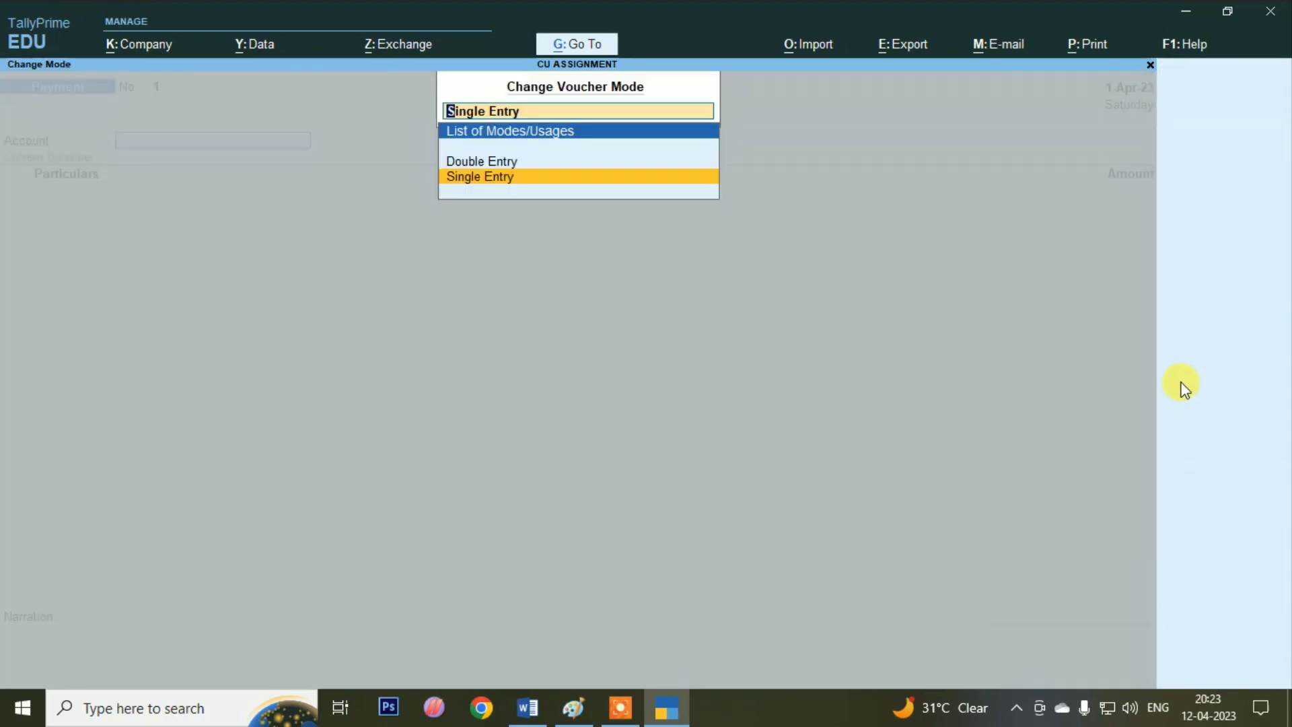
pyautogui.press('Up')
pyautogui.press('Down')
pyautogui.press('Up')
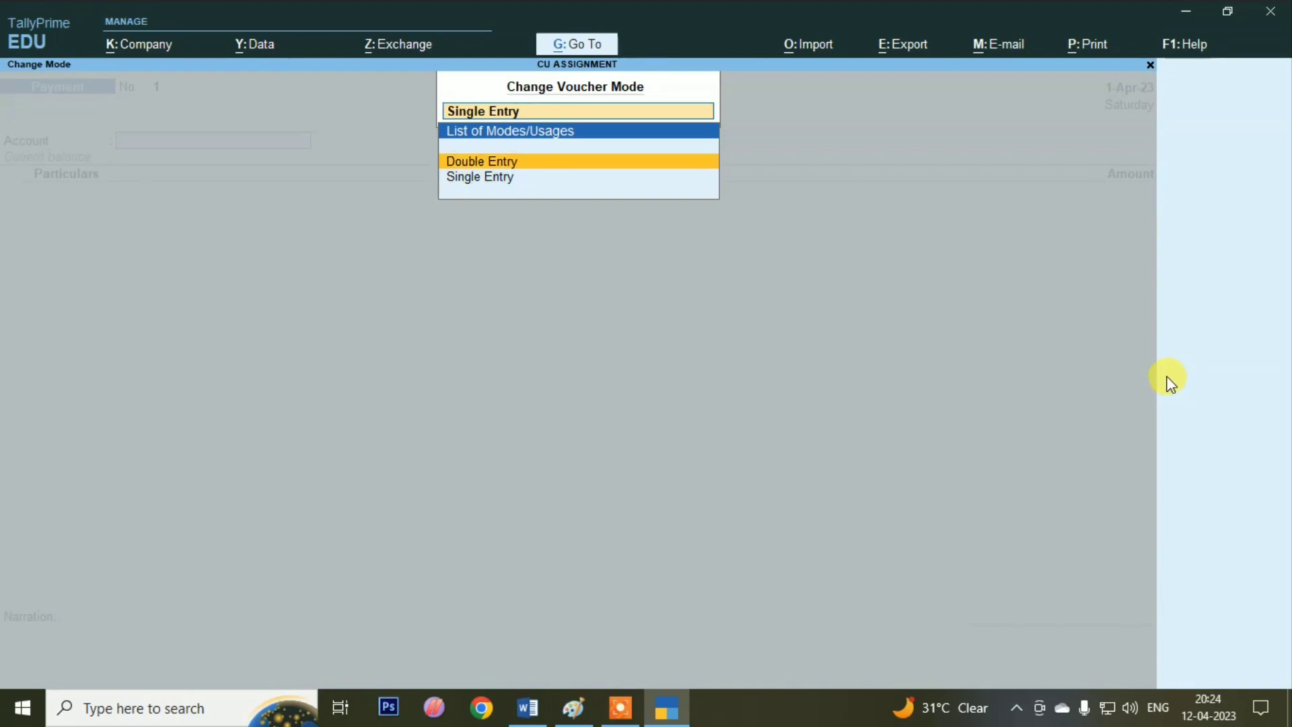
pyautogui.press('Down')
pyautogui.press('Up')
pyautogui.press('Return')
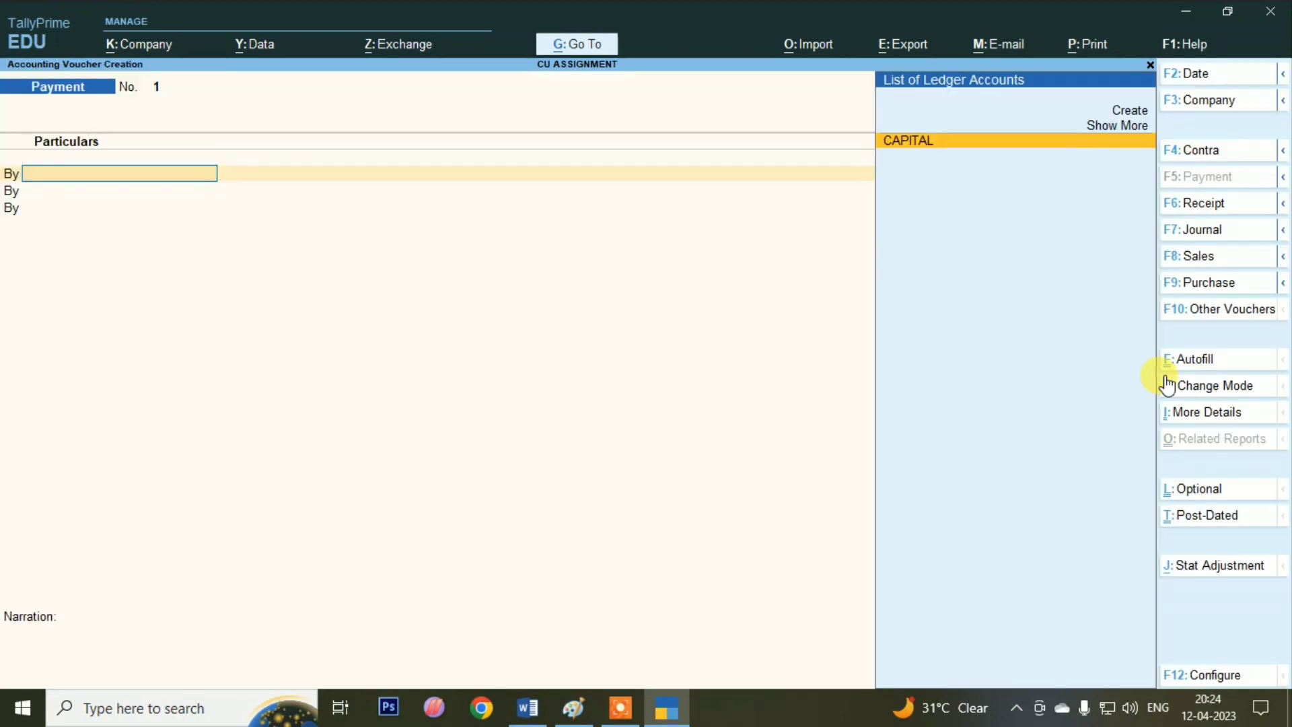
# Step: Recheck the land purchase in the Word assignment and create a LAND ledger under Fixed Assets from the payment voucher
pyautogui.hotkey('alt', 'Tab')
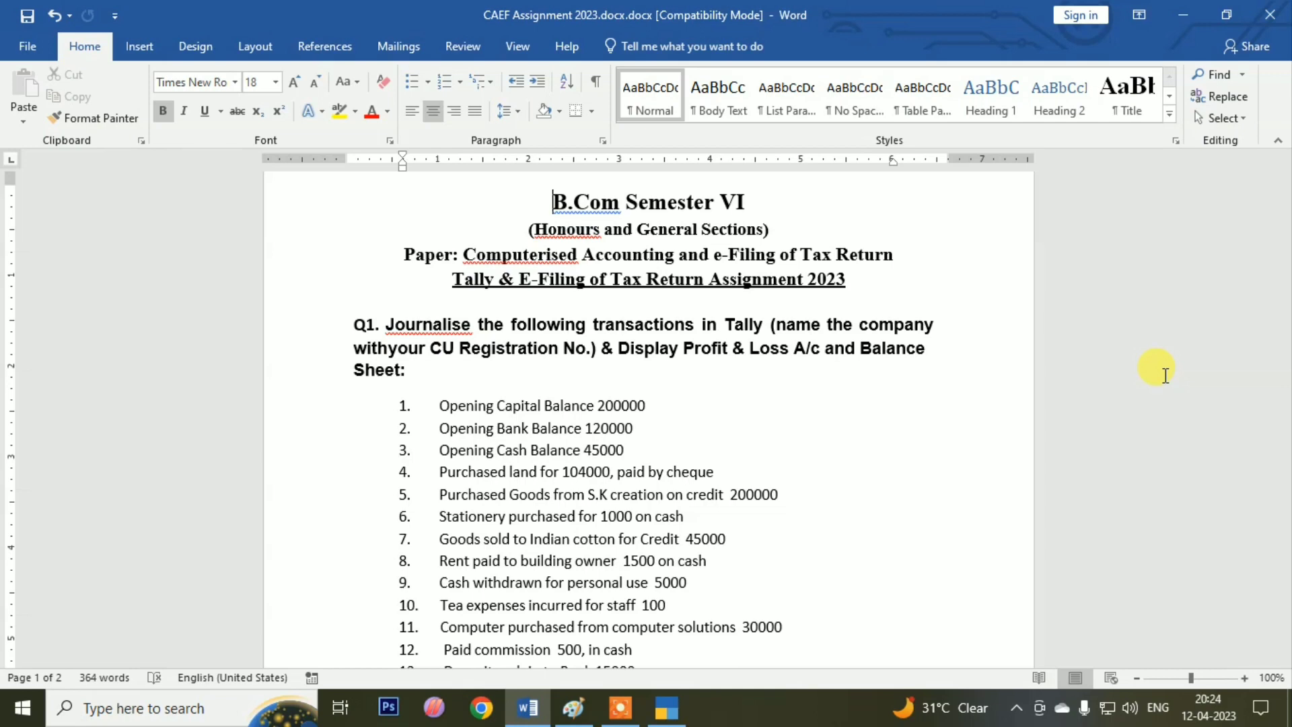
pyautogui.hotkey('alt', 'Tab')
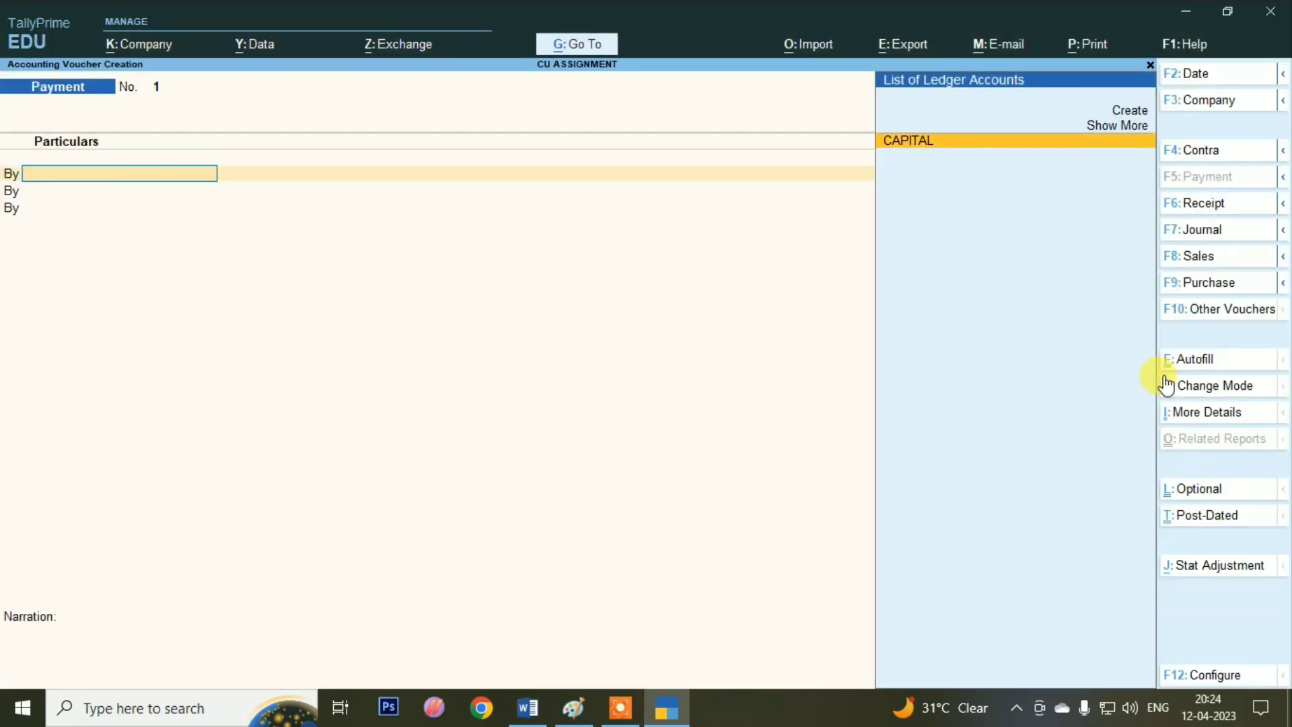
pyautogui.hotkey('alt', 'c')
pyautogui.write('L')
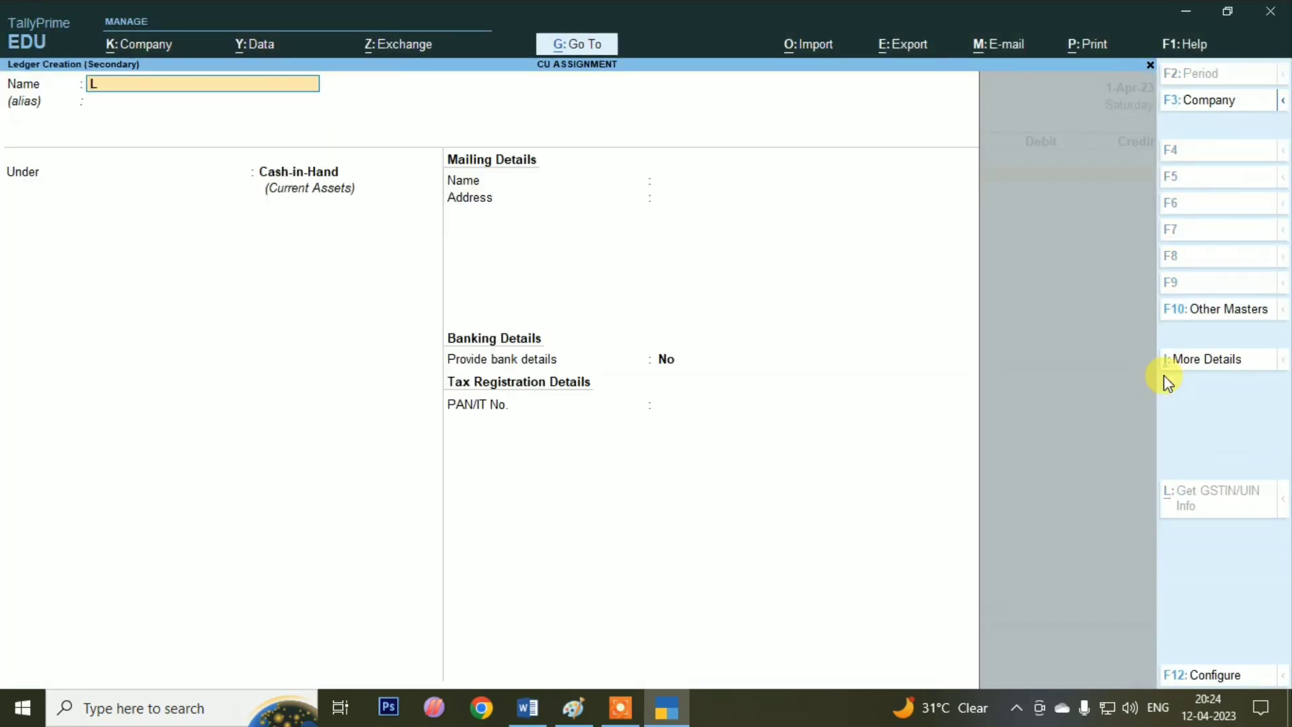
pyautogui.write('AND')
pyautogui.press('Return')
pyautogui.press('Return')
pyautogui.write('FI')
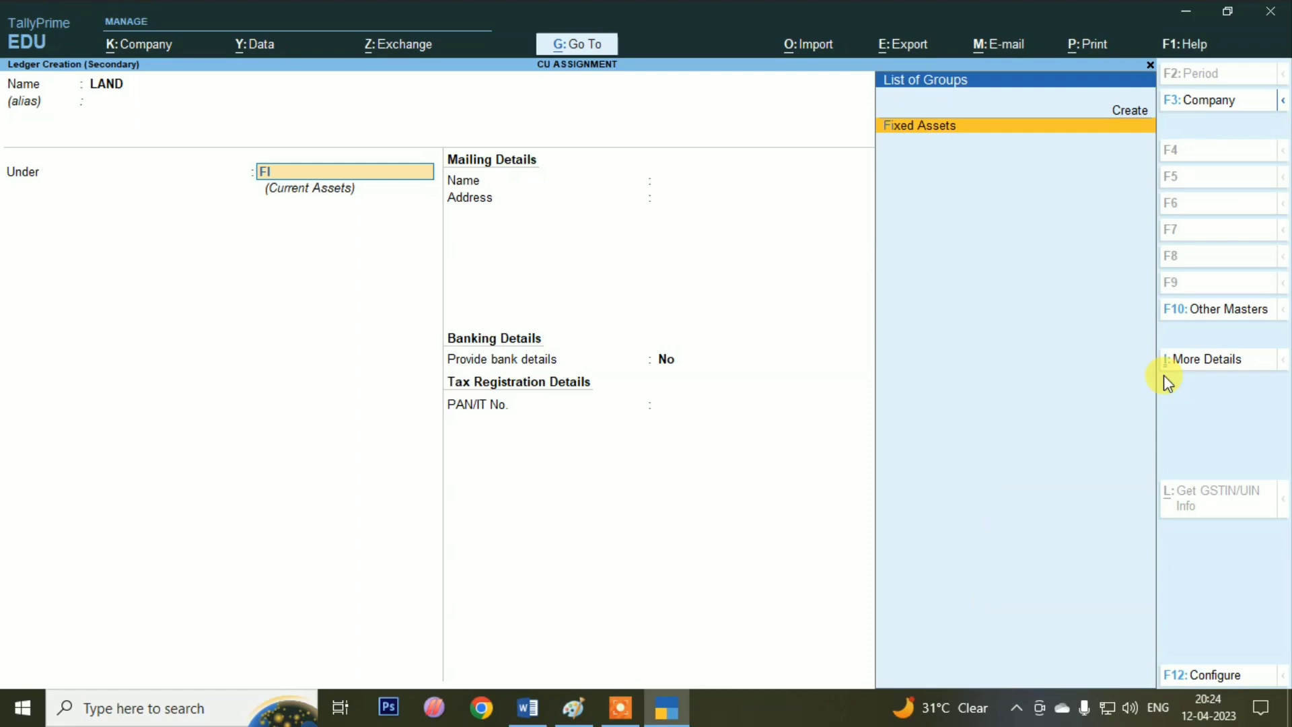
pyautogui.press('Return')
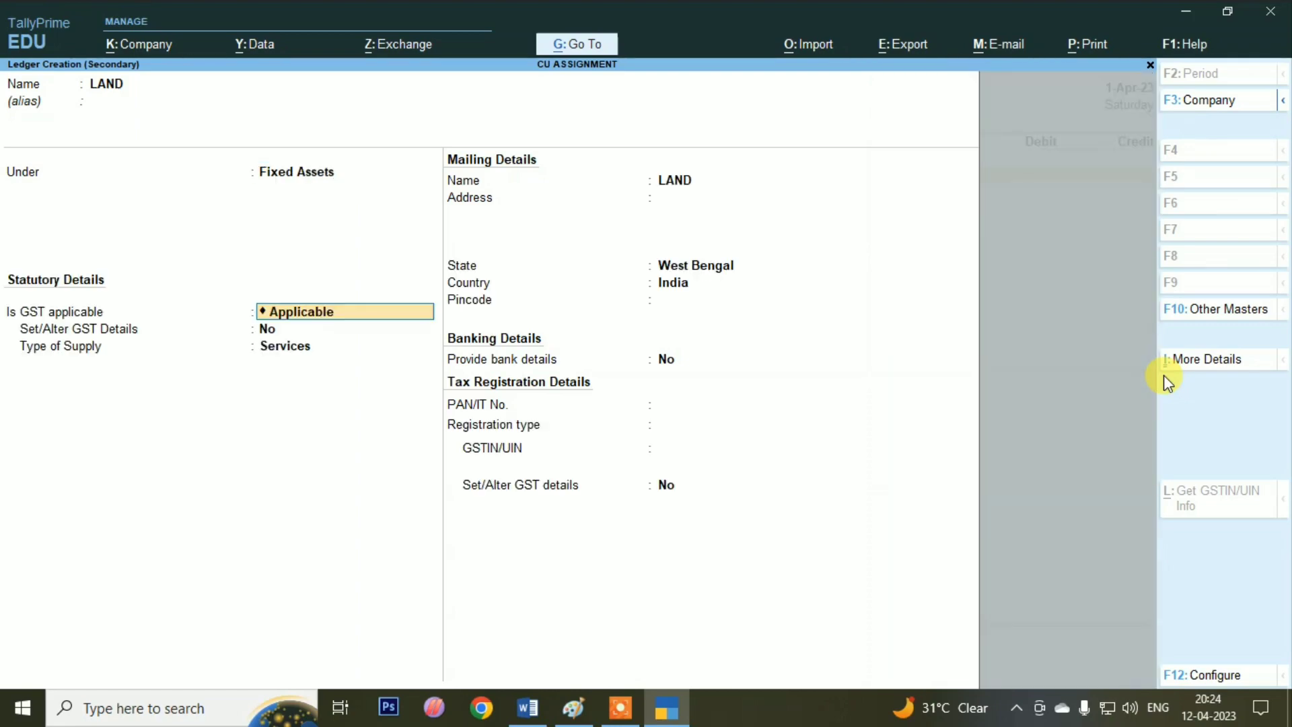
pyautogui.press('Return')
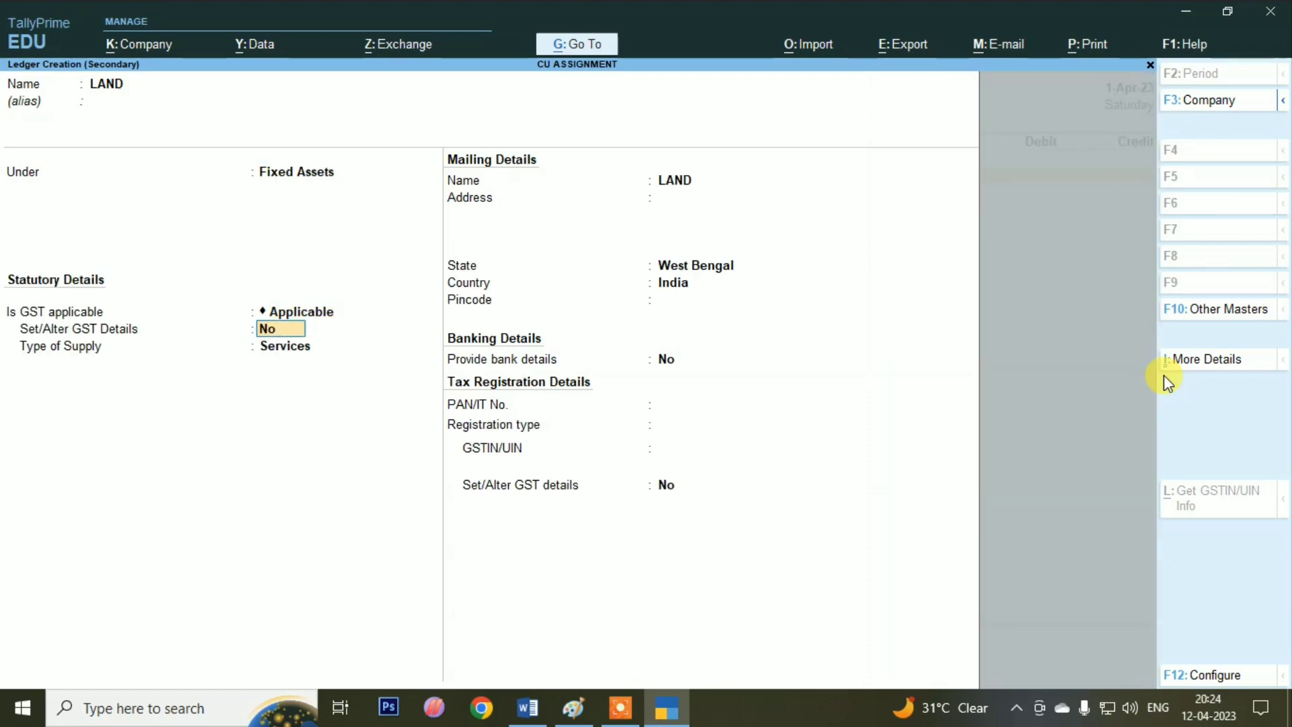
pyautogui.hotkey('ctrl', 'a')
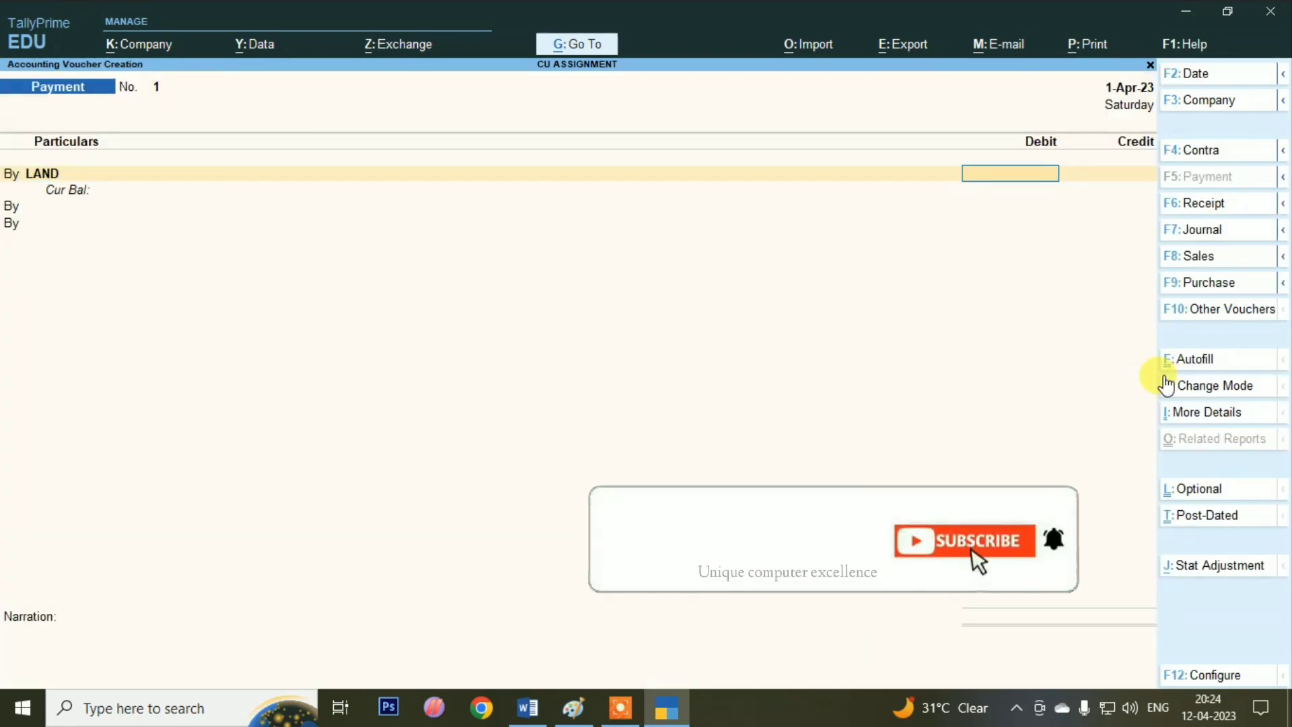
# Step: Debit LAND with 1,04,000 and credit BANK with 1,04,000 in the payment voucher
pyautogui.write('1,04,000')
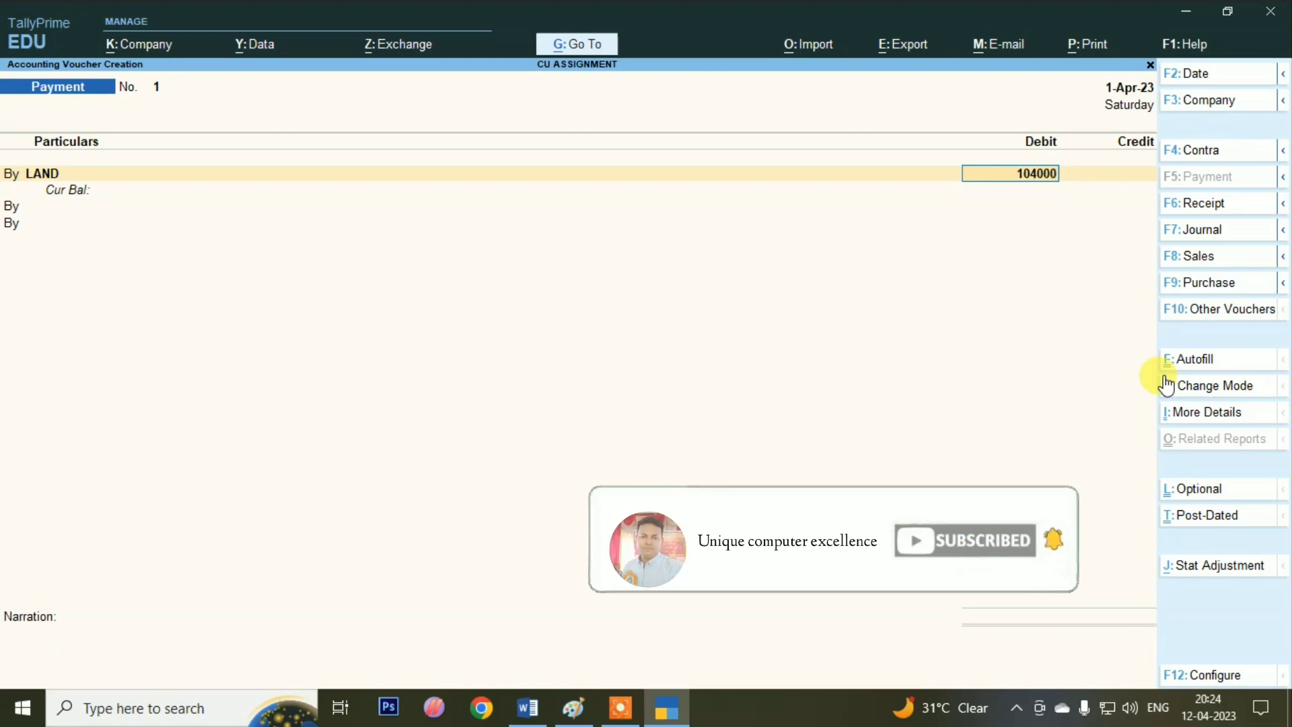
pyautogui.press('Return')
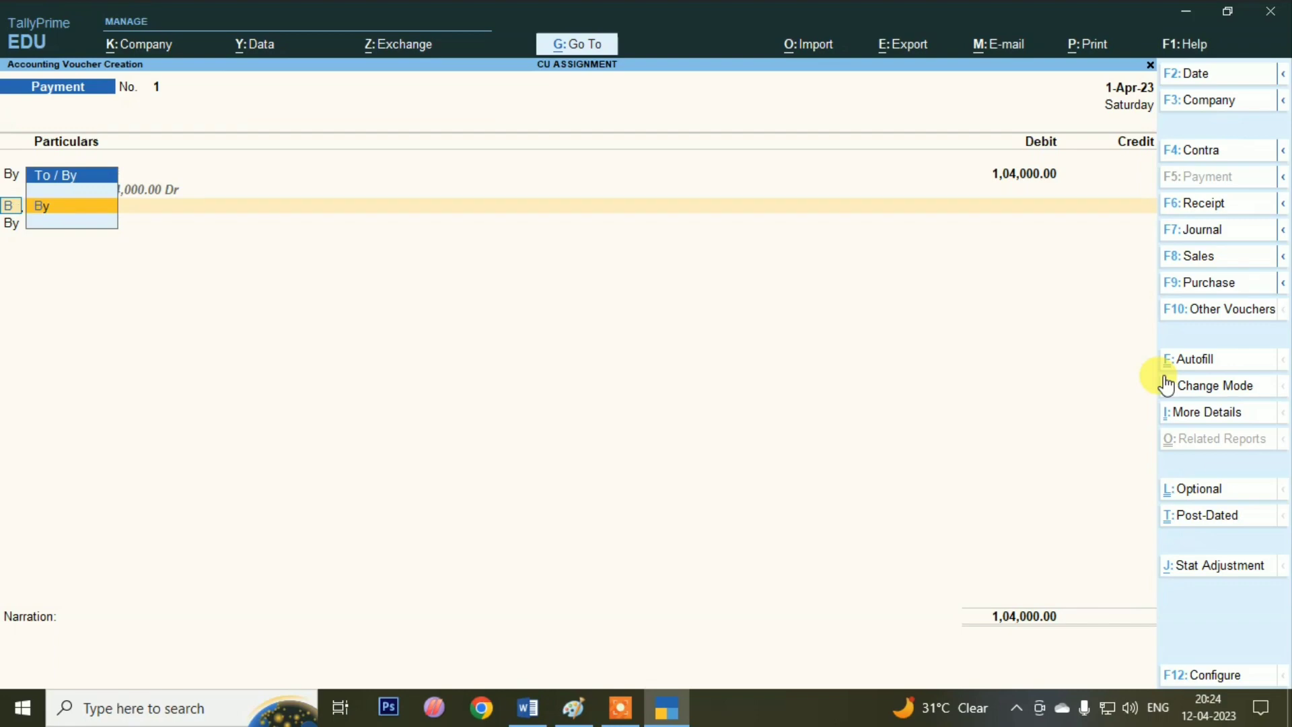
pyautogui.press('BackSpace')
pyautogui.press('Down')
pyautogui.press('Return')
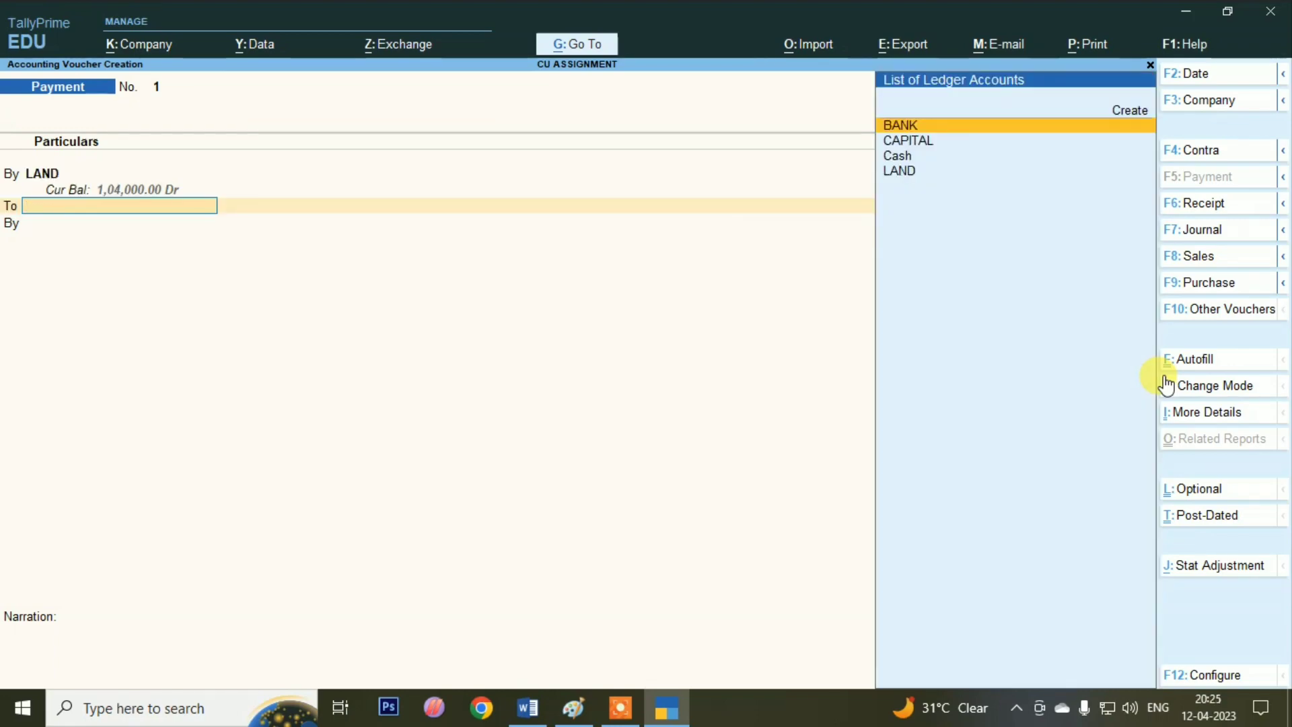
pyautogui.press('Return')
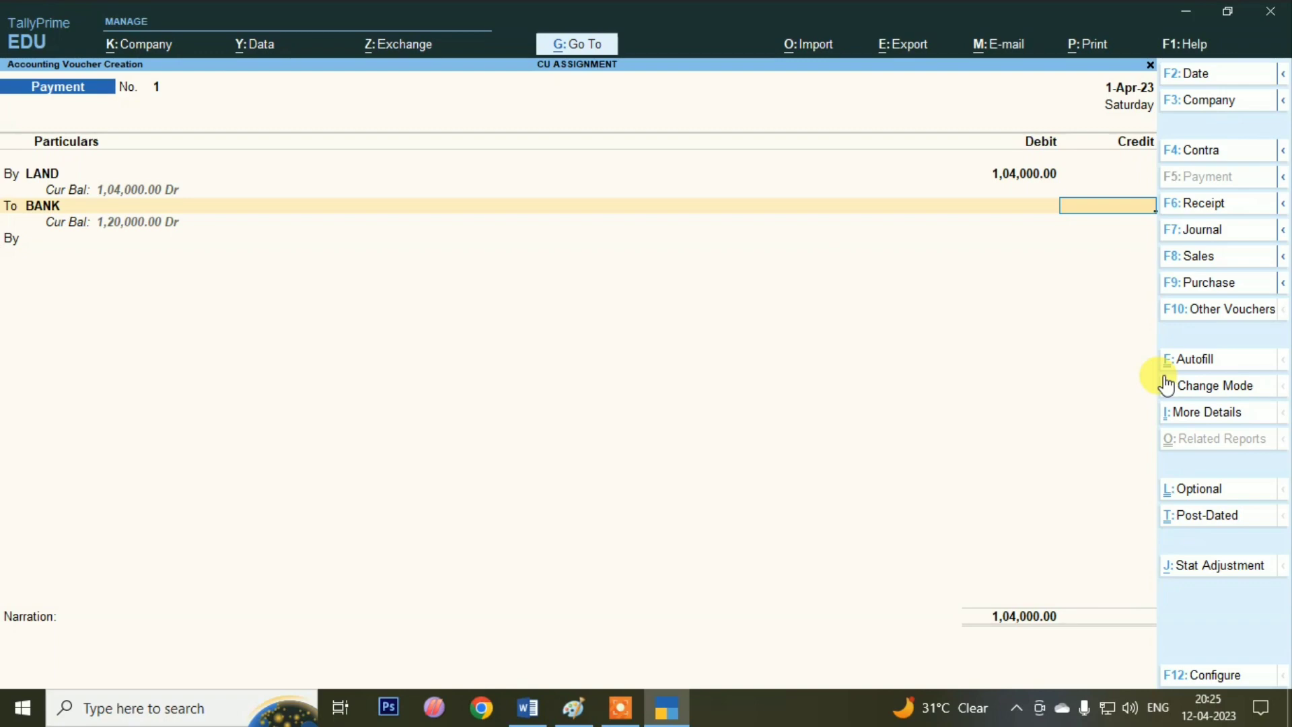
pyautogui.write('1,04,000')
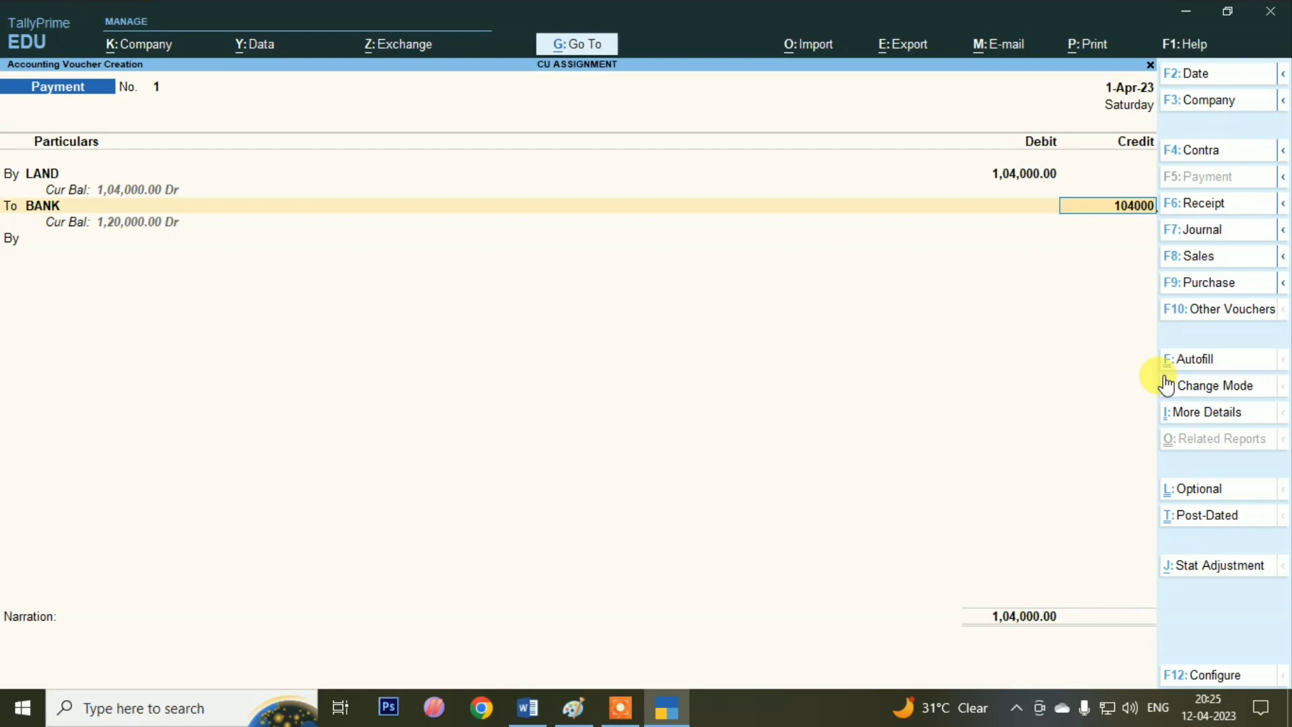
pyautogui.press('Return')
# Step: Allocate BANK's 1,04,000 as a Cheque with cheque range Not Applicable and no instrument number, and save the payment voucher without narration
pyautogui.press('Return')
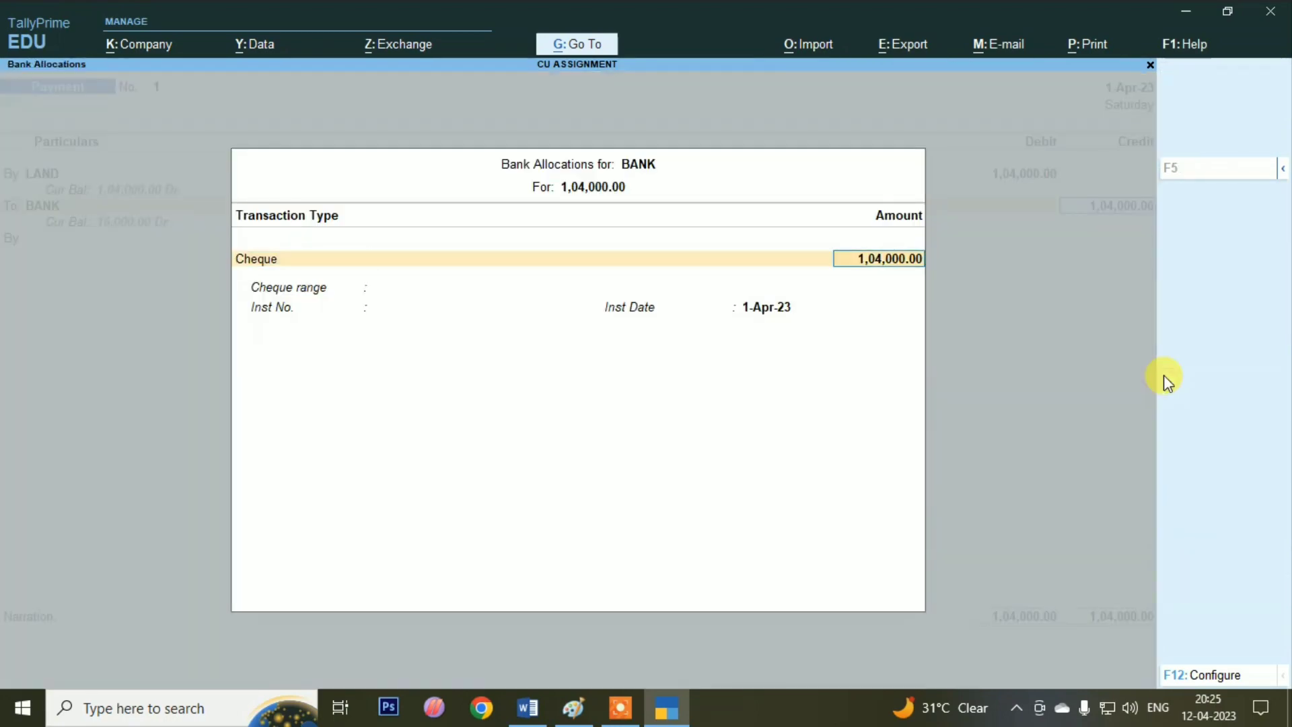
pyautogui.press('BackSpace')
pyautogui.press('Return')
pyautogui.press('Return')
pyautogui.press('BackSpace')
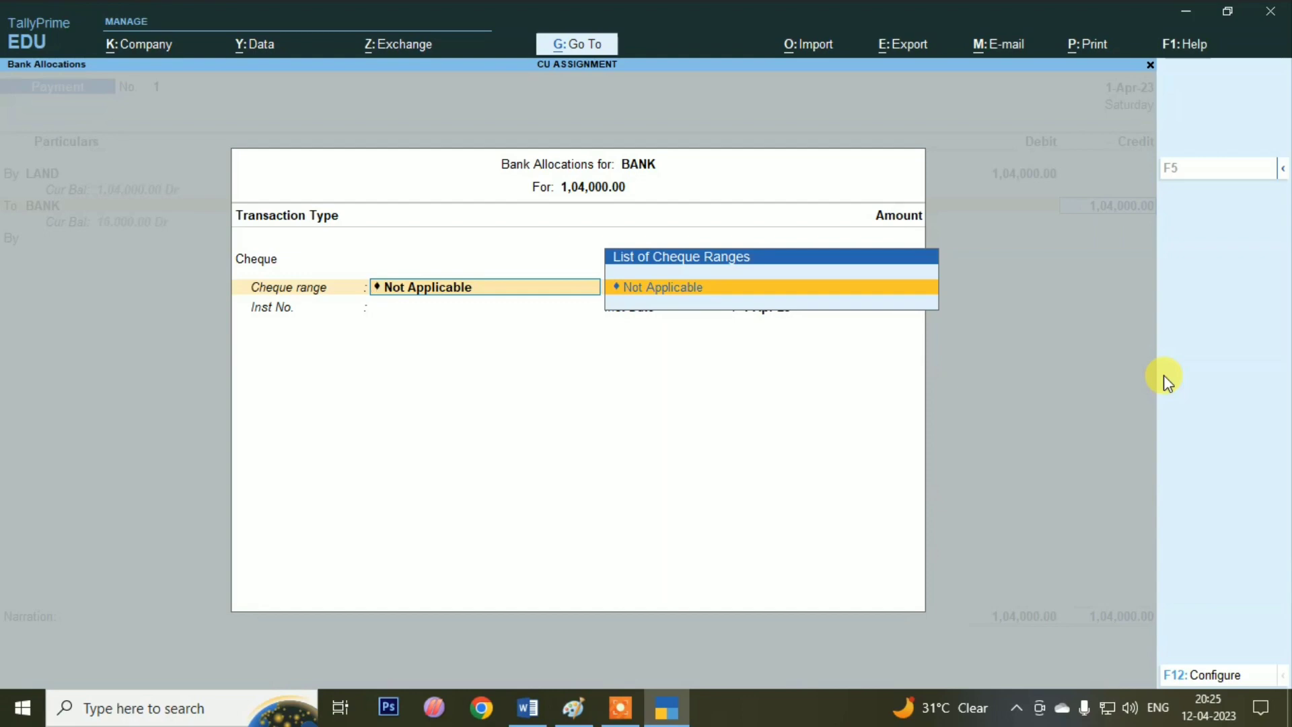
pyautogui.press('Return')
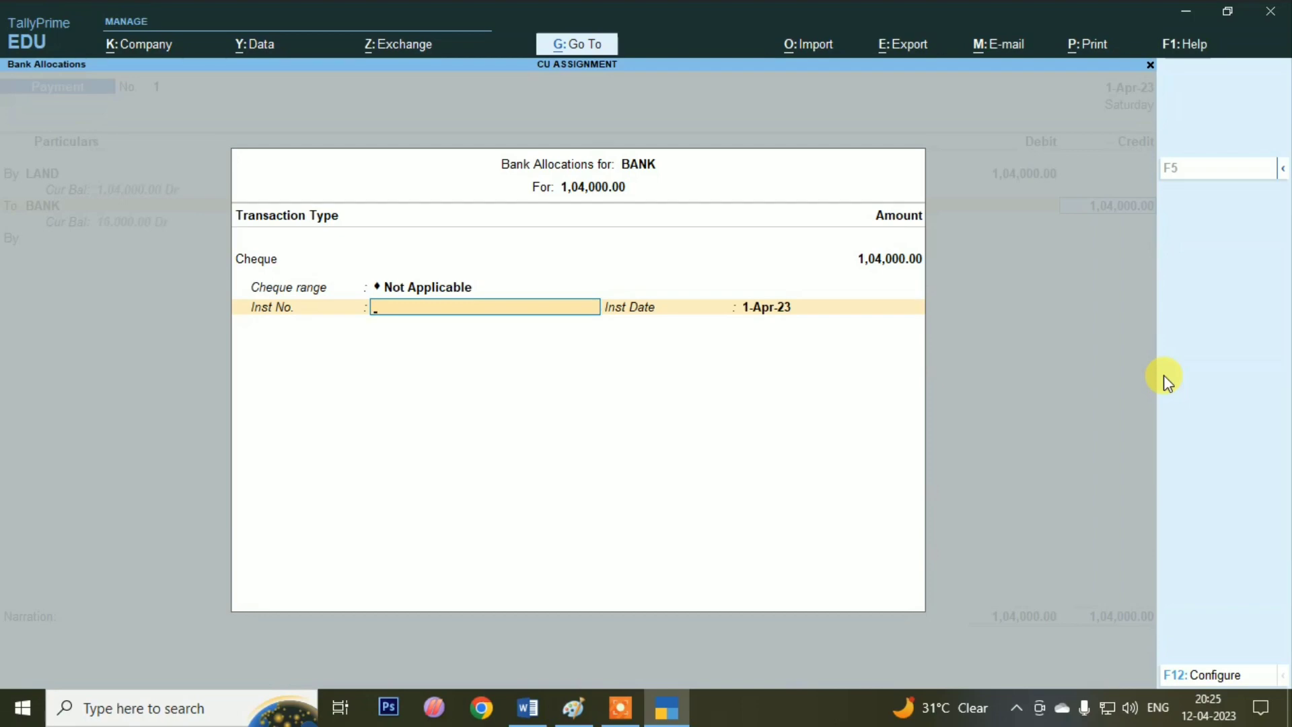
pyautogui.press('Return')
pyautogui.press('Return')
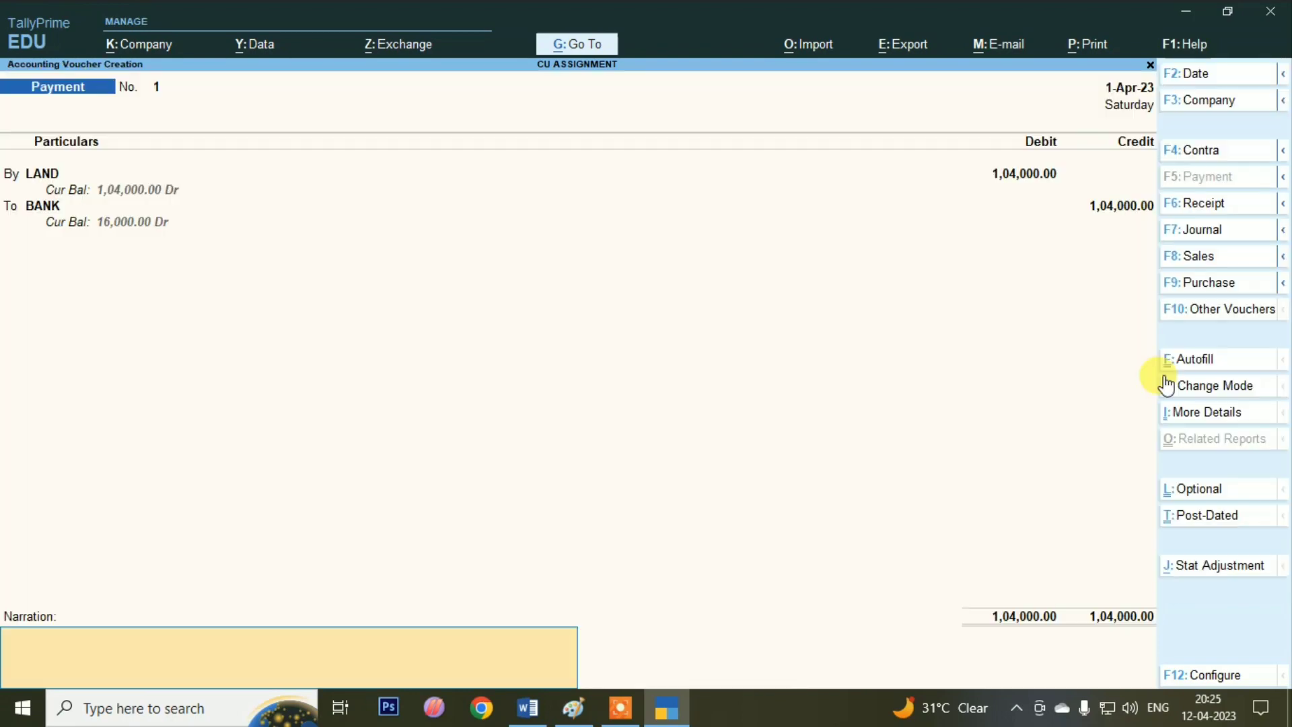
pyautogui.press('Return')
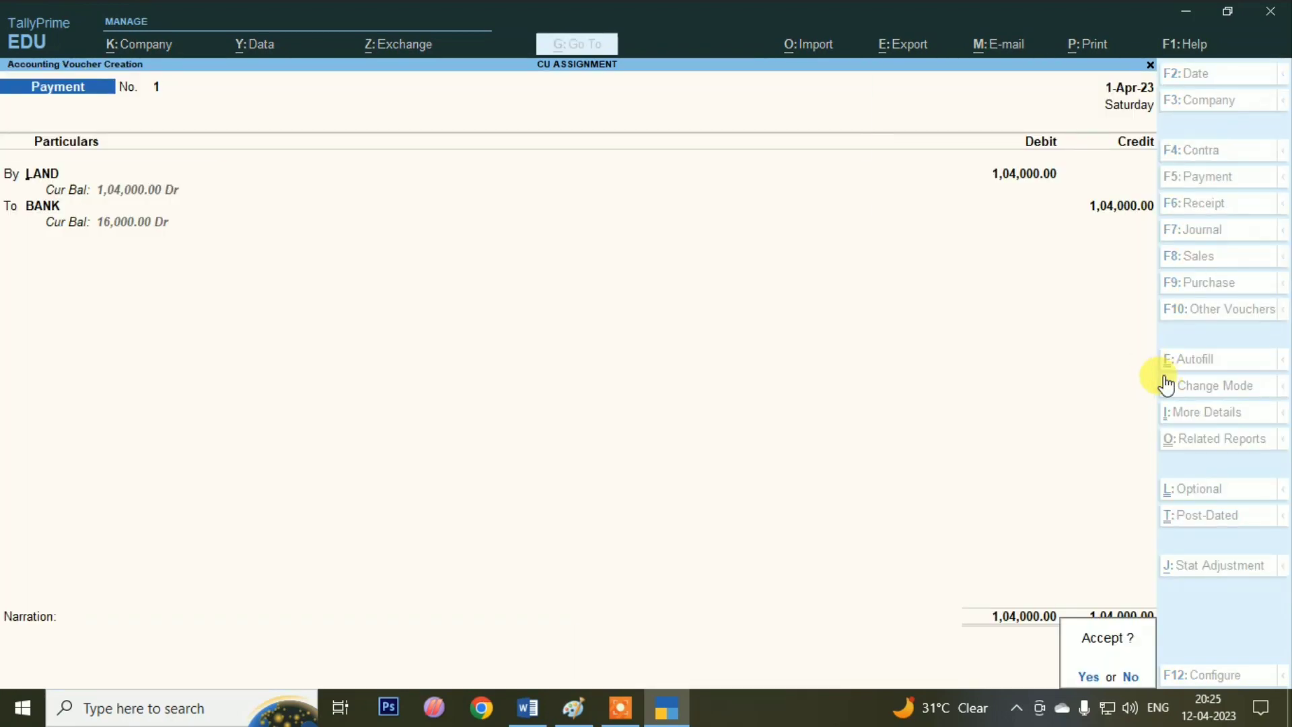
pyautogui.press('Return')
# Step: Check the next transaction in the Word assignment and start a purchase voucher in TallyPrime in As Voucher mode, without a supplier invoice number
pyautogui.hotkey('alt', 'Tab')
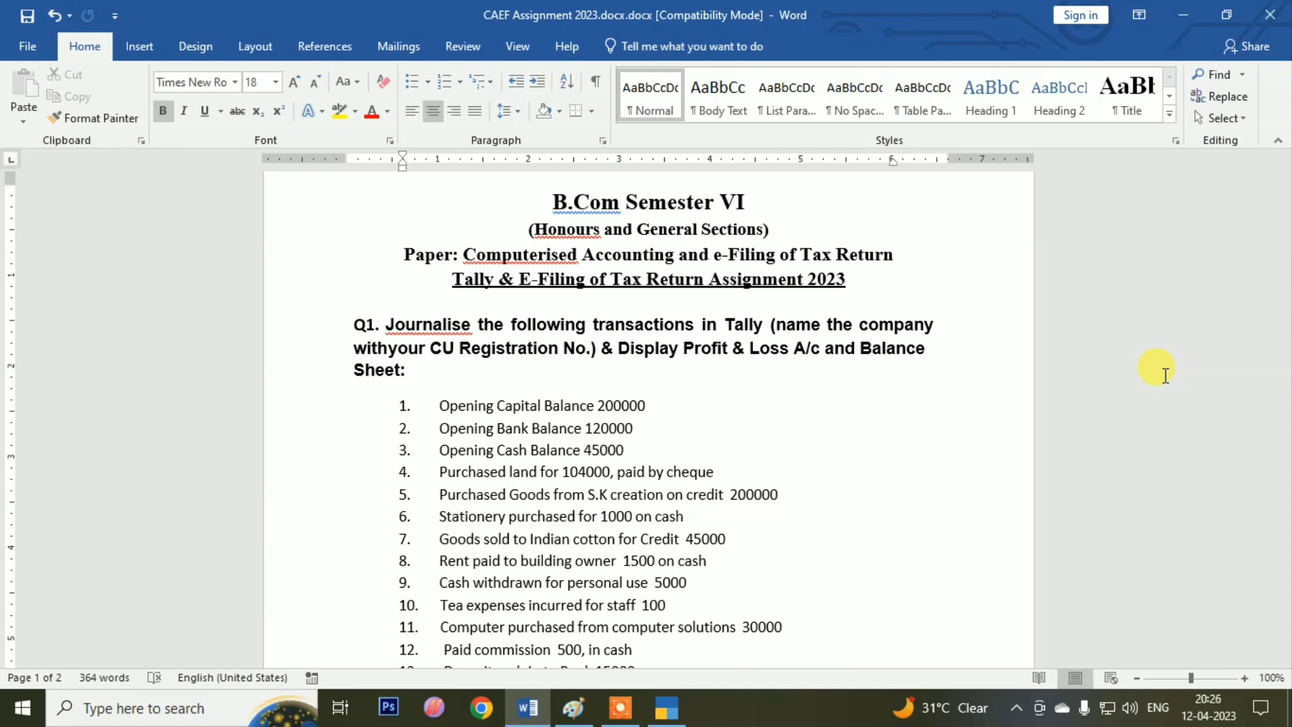
pyautogui.hotkey('alt', 'Tab')
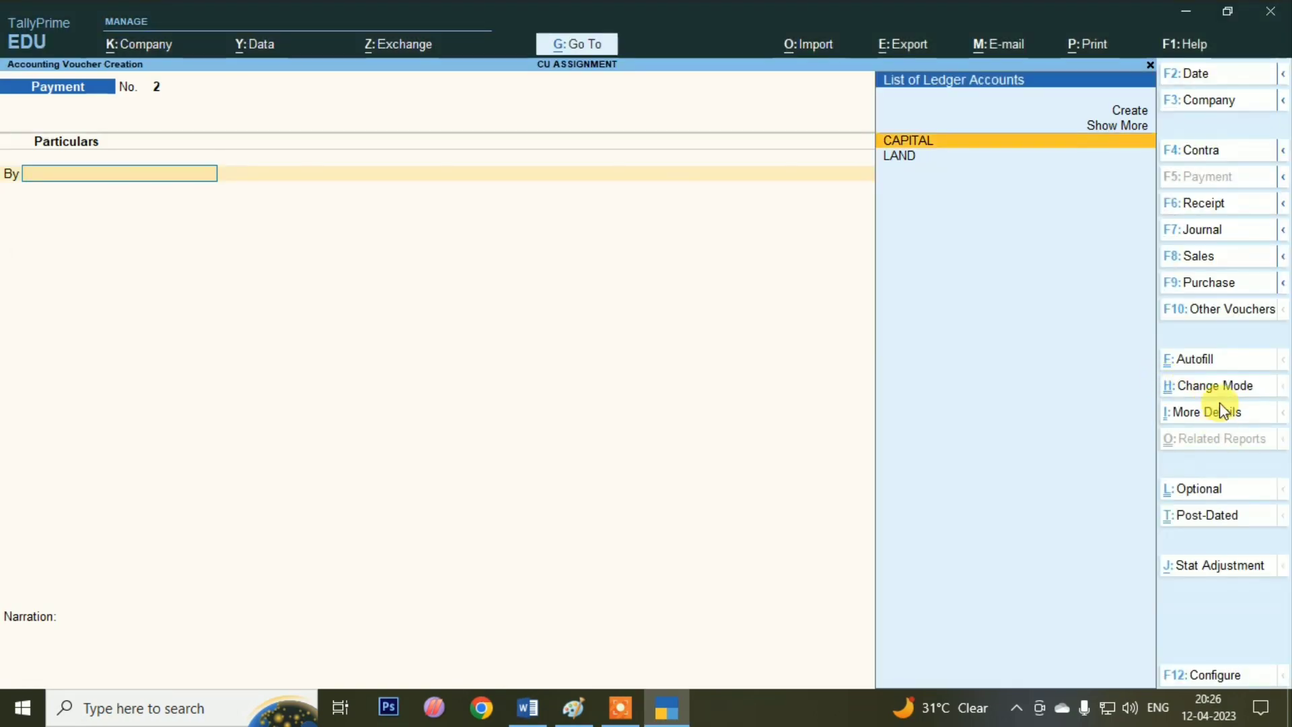
pyautogui.click(1191, 283)
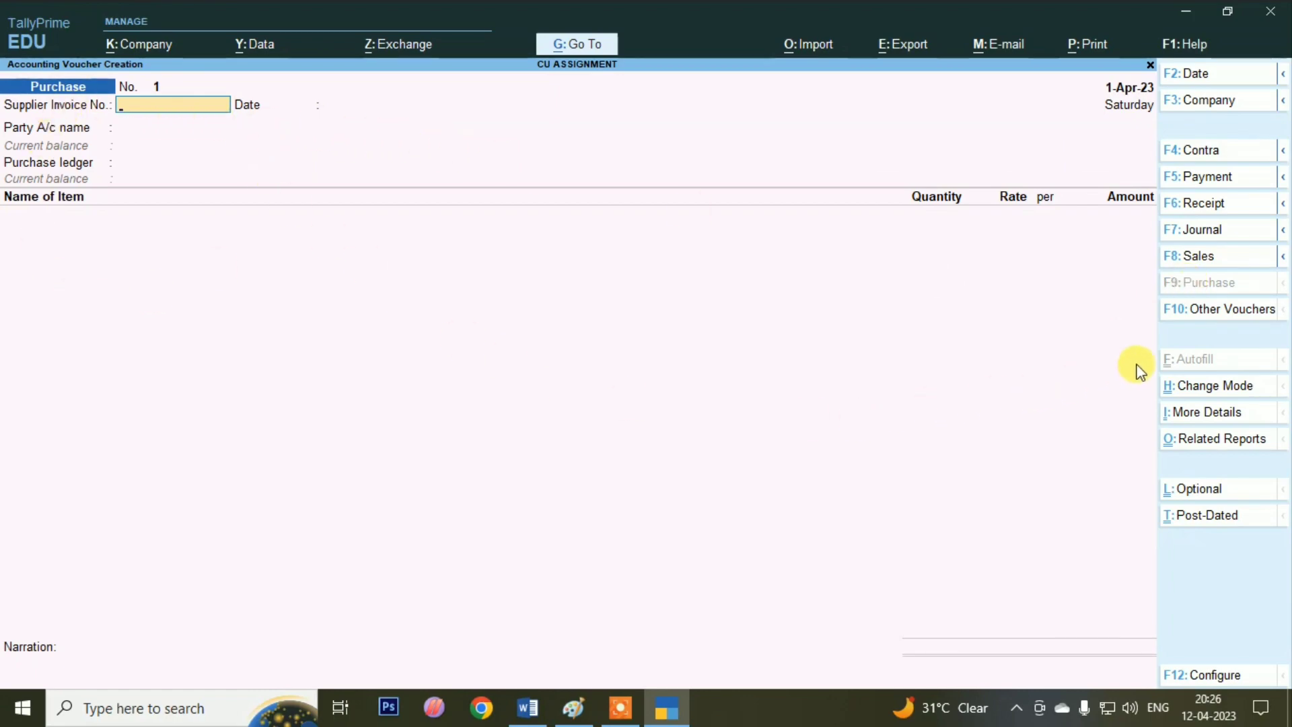
pyautogui.click(1202, 397)
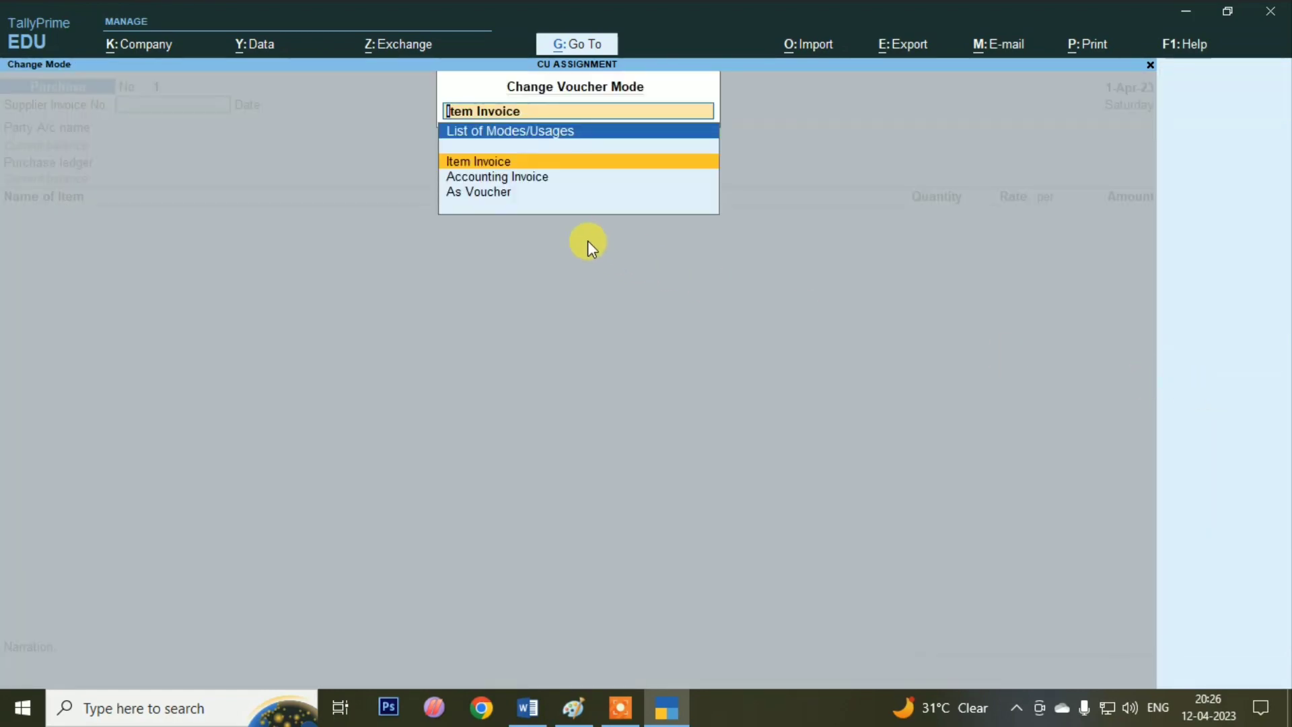
pyautogui.click(528, 193)
pyautogui.press('Return')
pyautogui.press('Return')
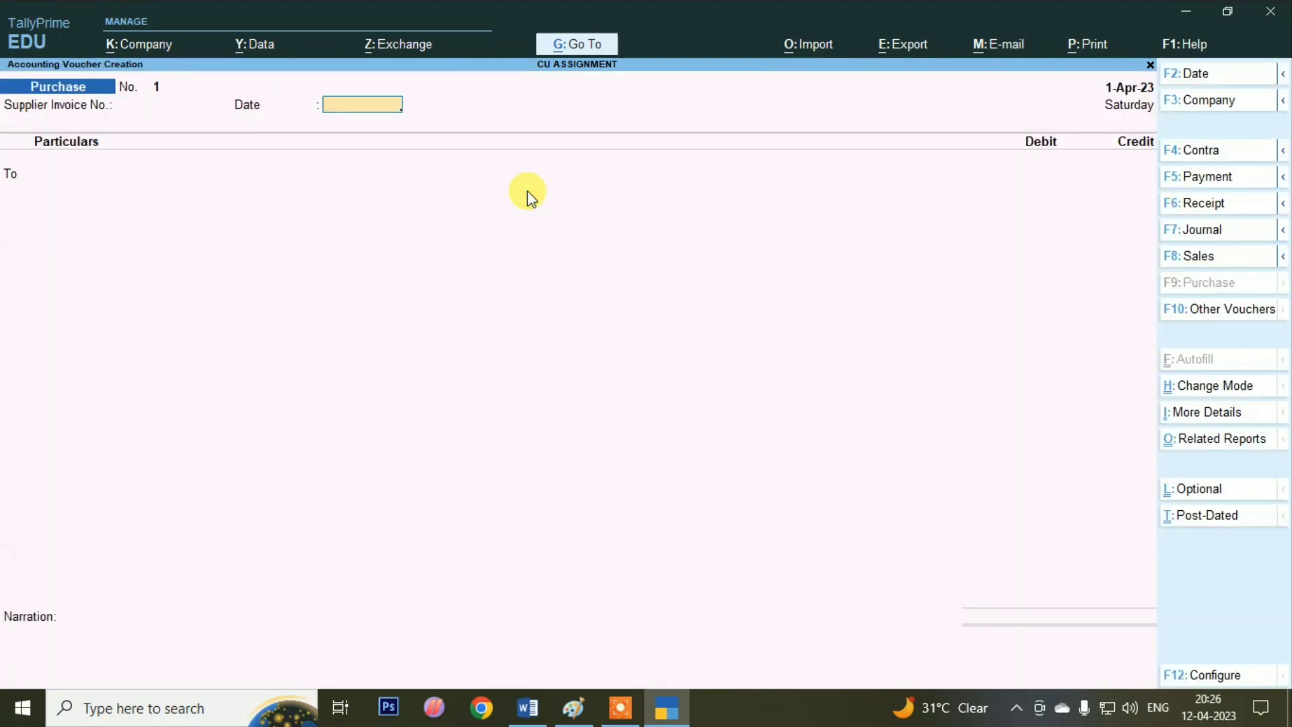
# Step: Create the party ledger SK CREATION under Sundry Creditors from the purchase voucher and accept its receipt and party details unchanged
pyautogui.hotkey('alt', 'c')
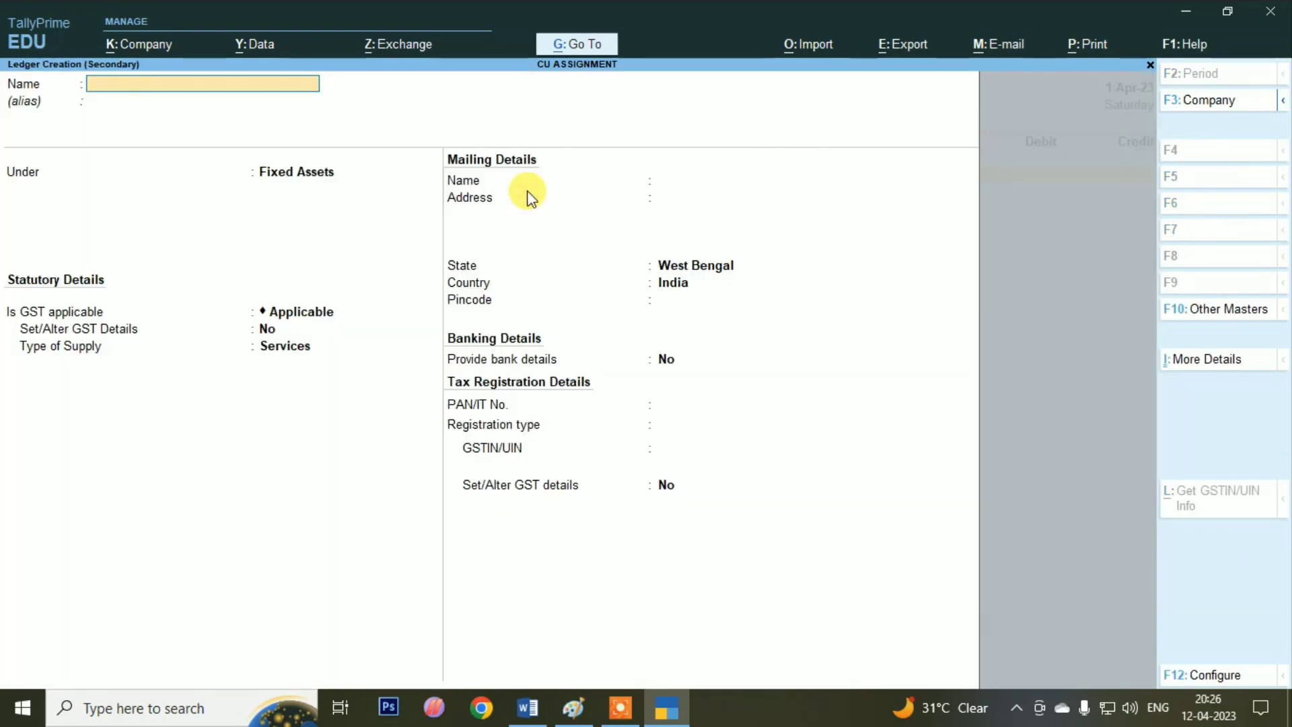
pyautogui.write('SK CRE')
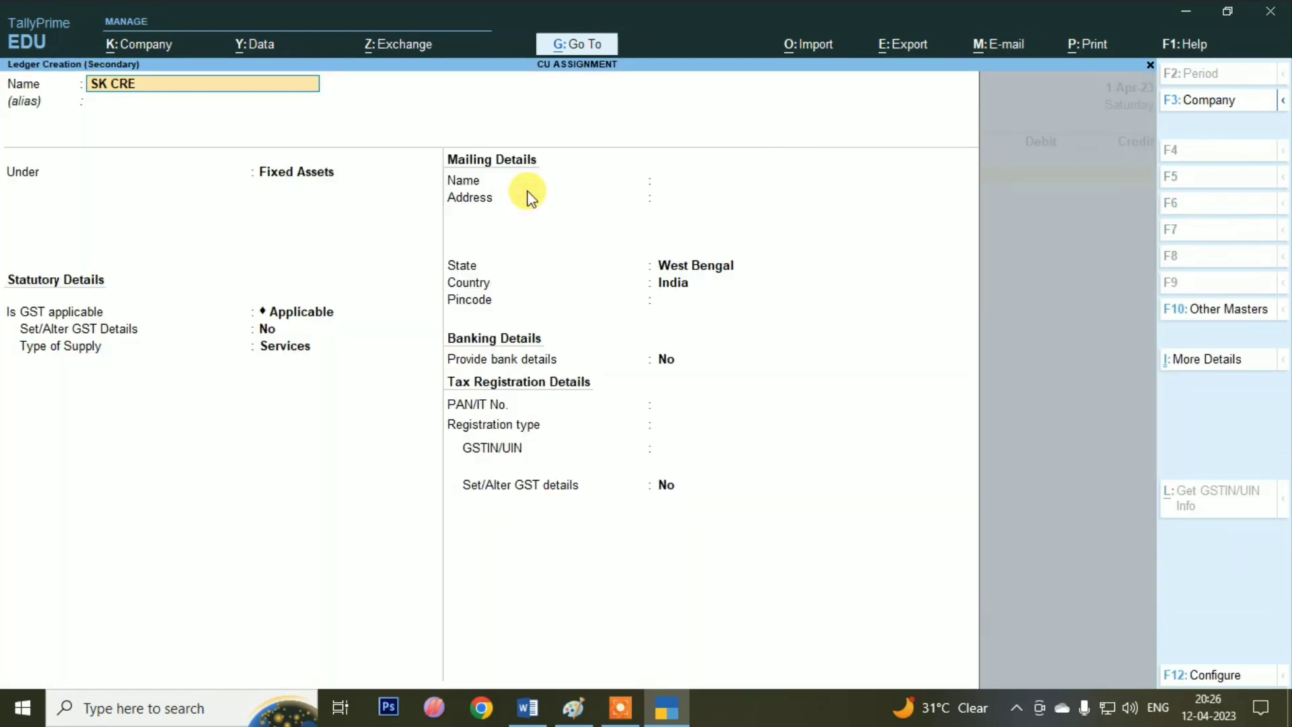
pyautogui.write('ATION')
pyautogui.press('Return')
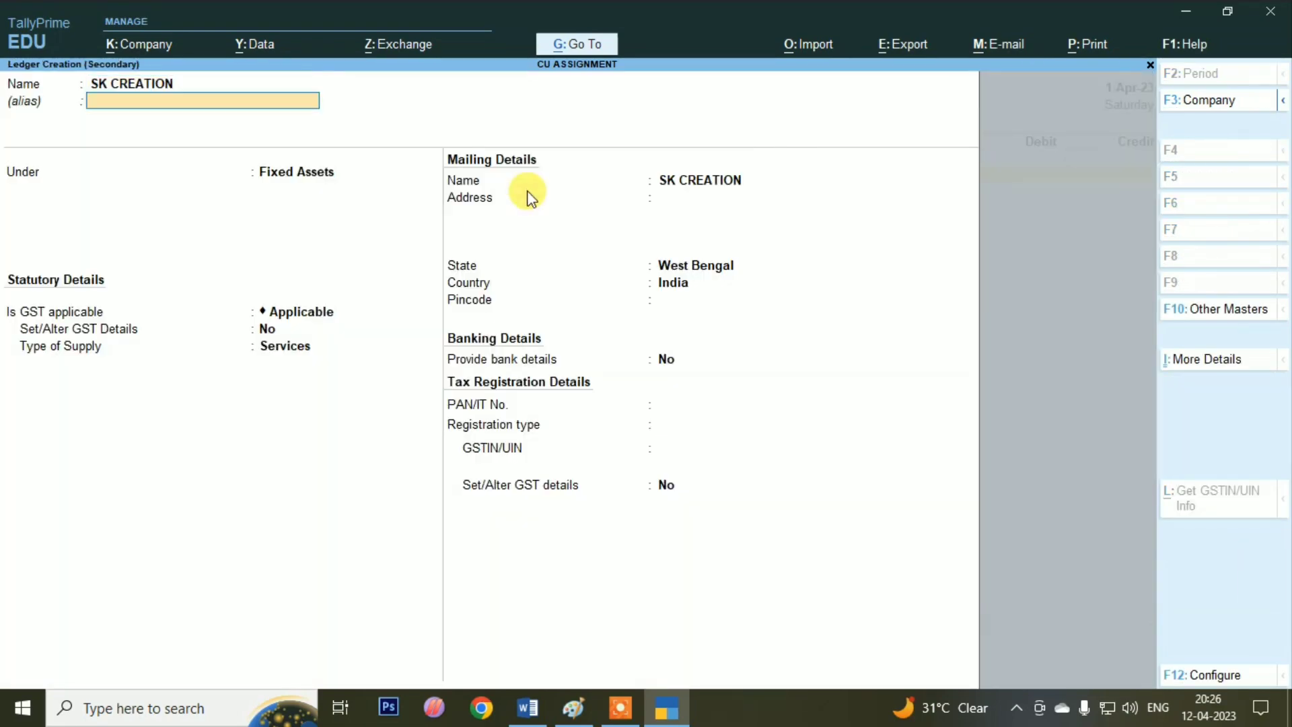
pyautogui.press('Return')
pyautogui.write('SUN')
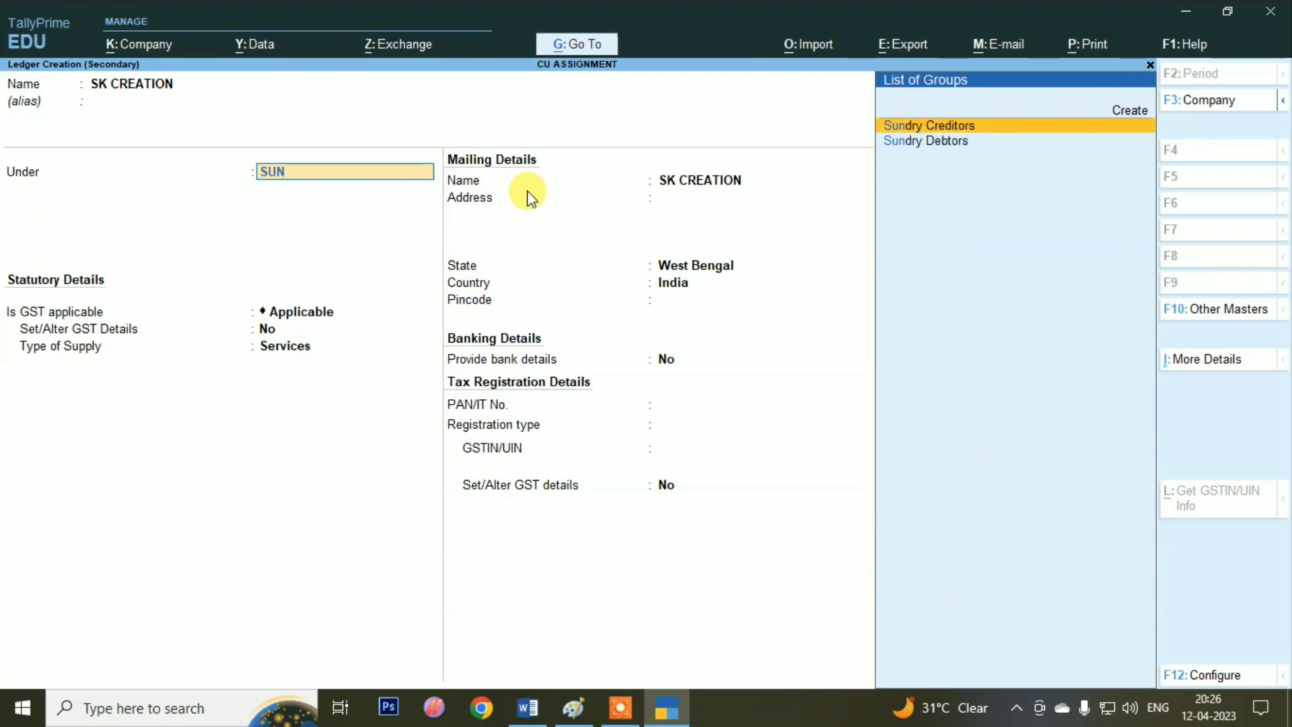
pyautogui.press('Return')
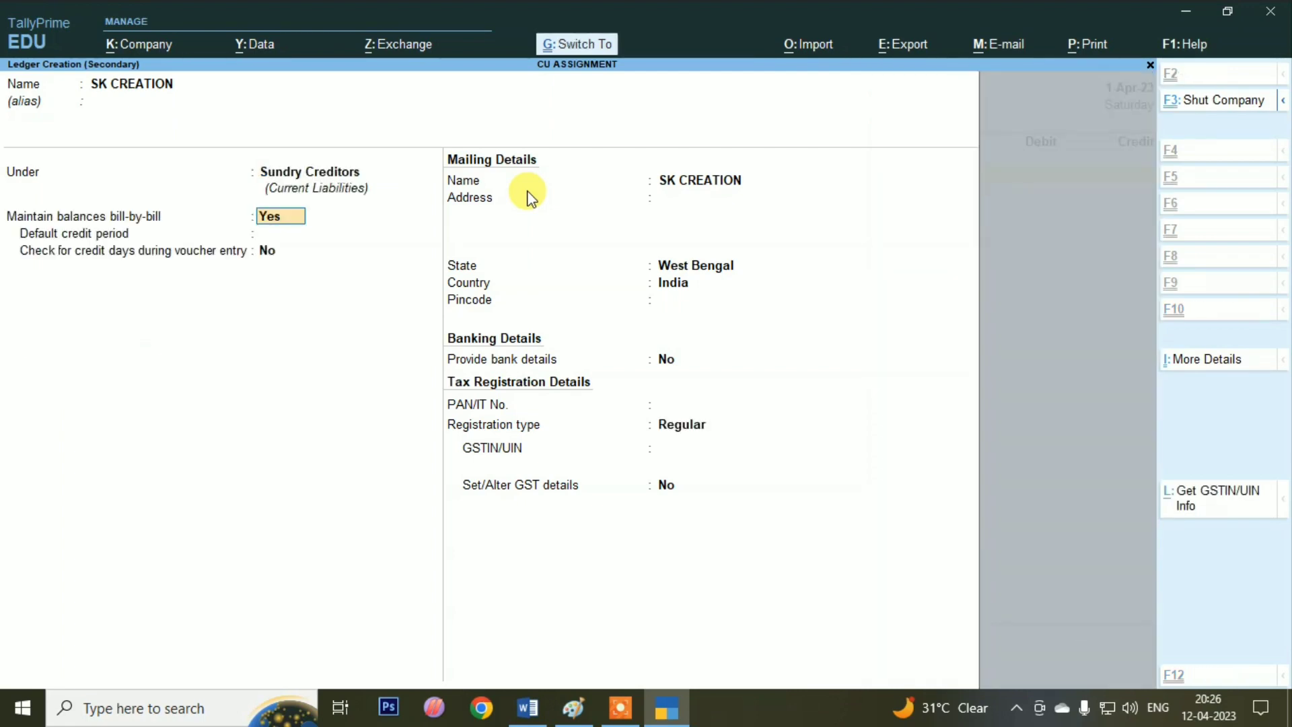
pyautogui.hotkey('ctrl', 'a')
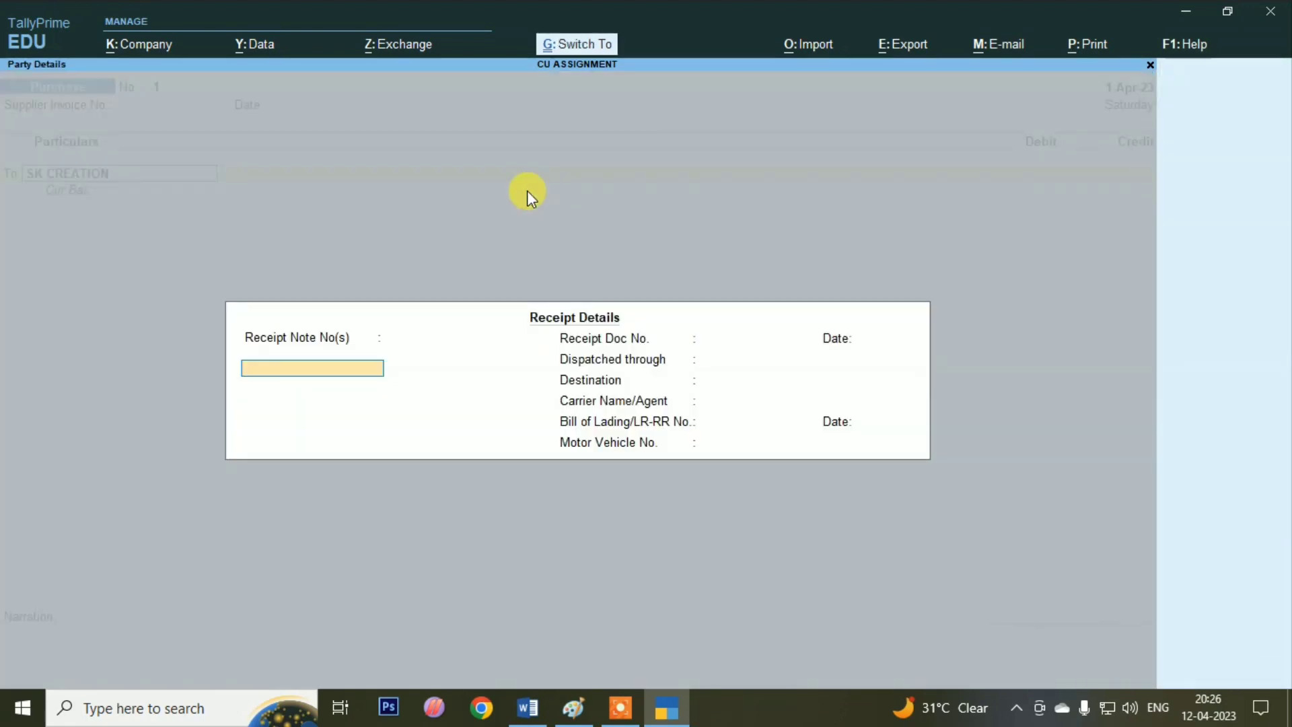
pyautogui.hotkey('ctrl', 'a')
pyautogui.press('Return')
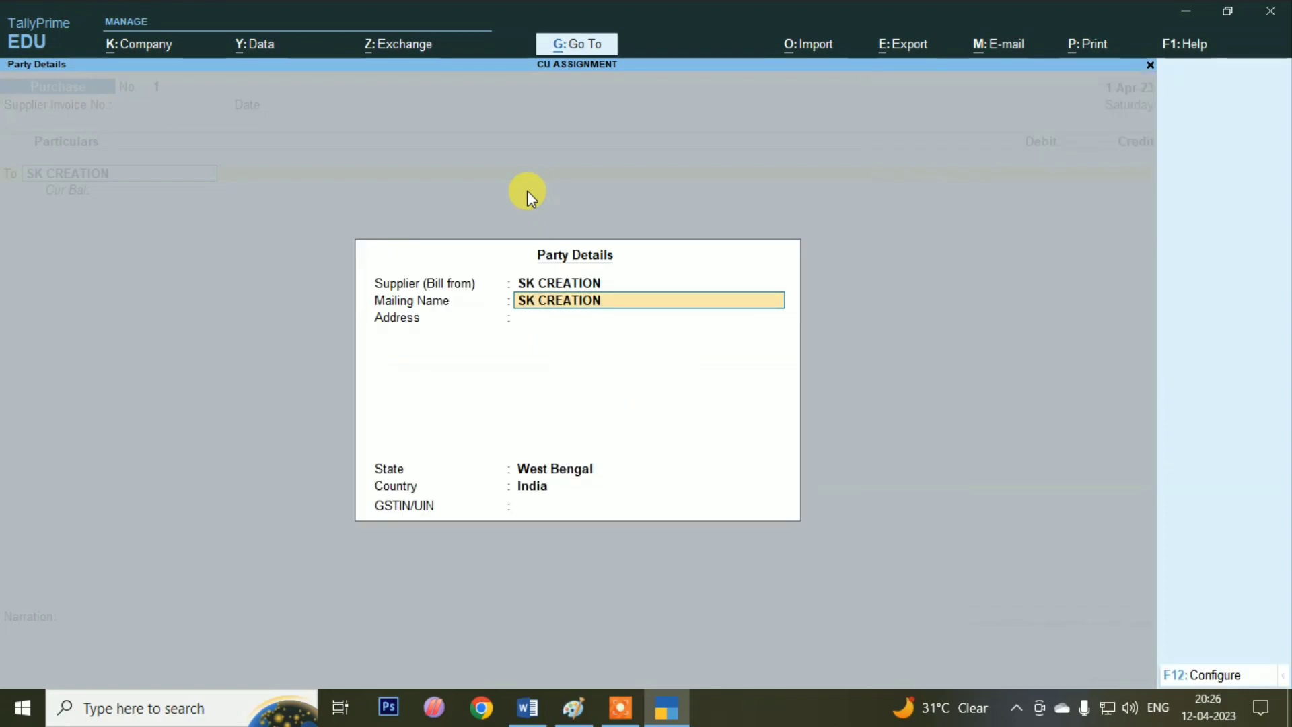
pyautogui.hotkey('ctrl', 'a')
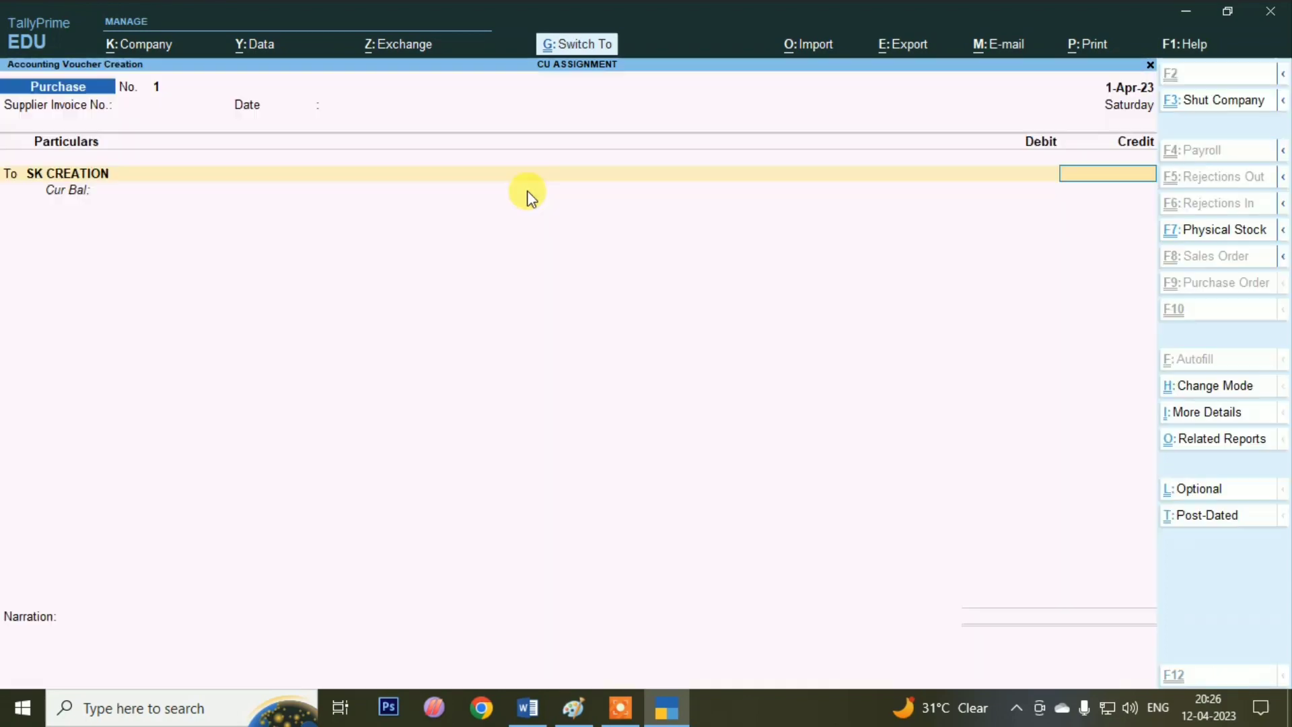
# Step: Recheck the goods purchase in the Word assignment and credit SK CREATION with 2,00,000 in the TallyPrime purchase voucher
pyautogui.hotkey('alt', 'Tab')
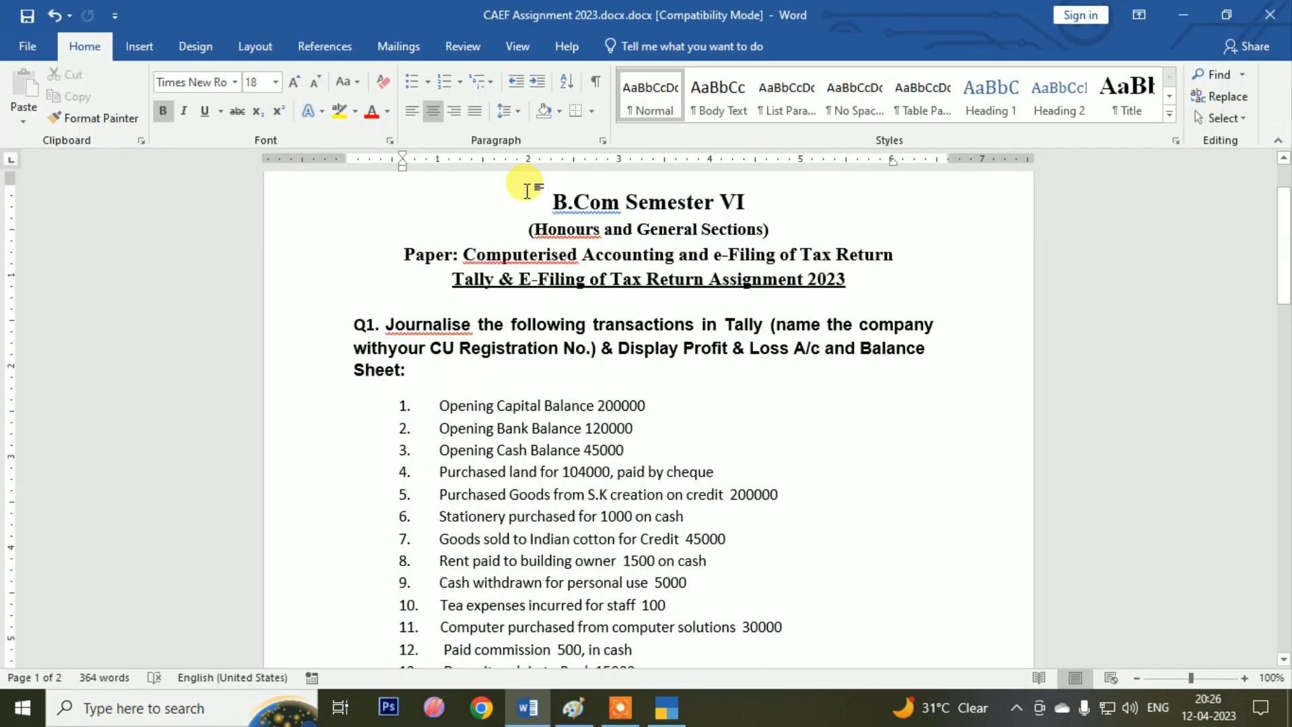
pyautogui.hotkey('alt', 'Tab')
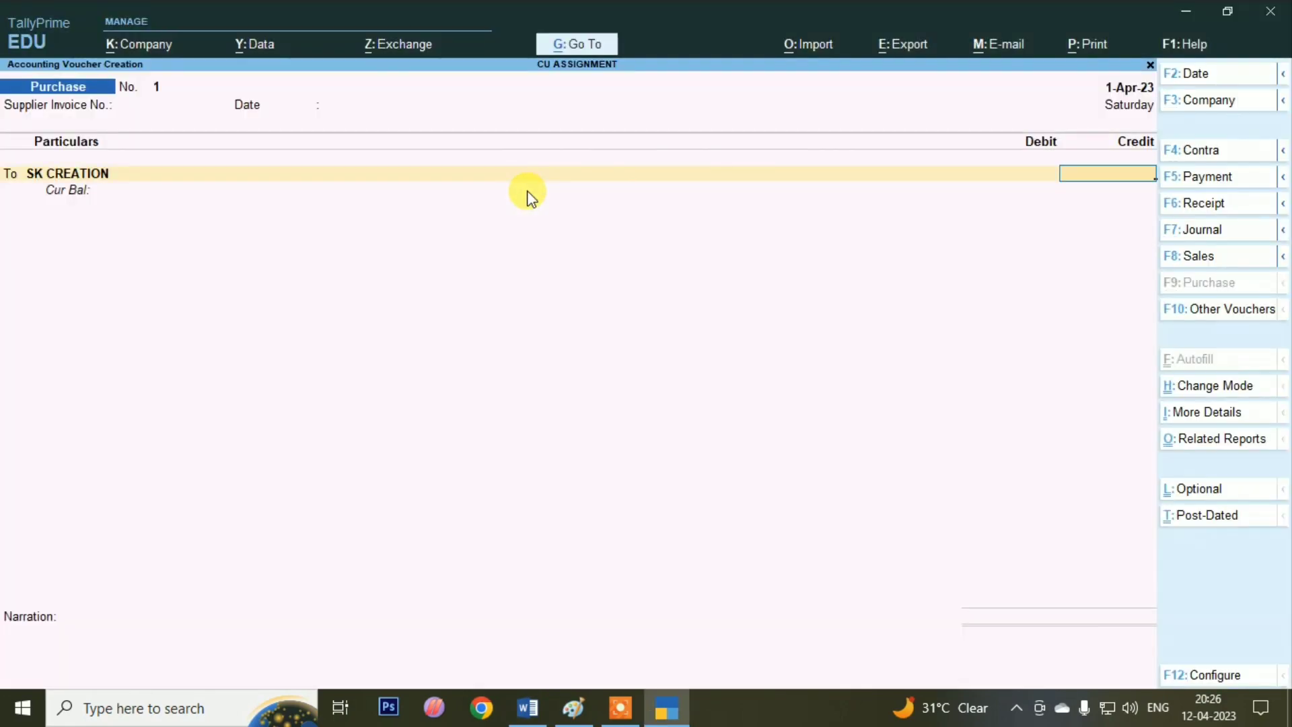
pyautogui.write('200000')
pyautogui.press('Return')
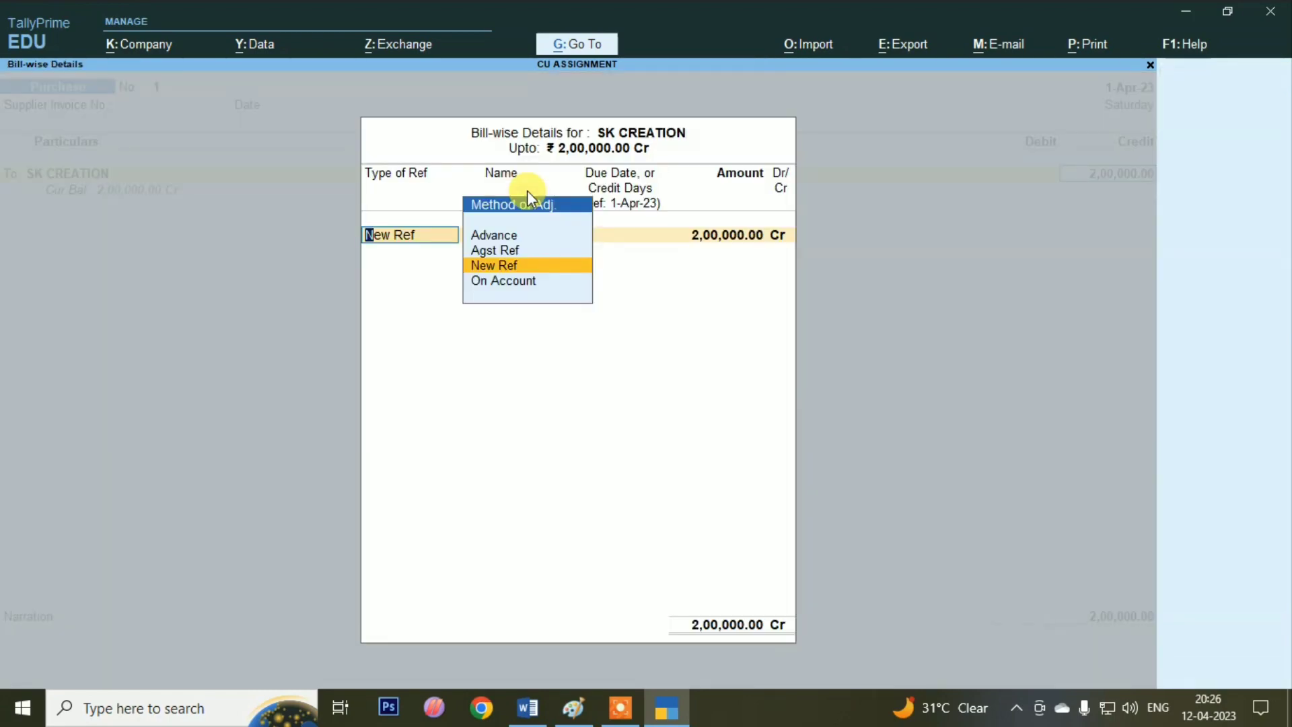
# Step: Compare the Agst Ref and New Ref adjustment methods and choose New Ref for SK CREATION's bill-wise details
pyautogui.press('Up')
pyautogui.press('Down')
pyautogui.press('Up')
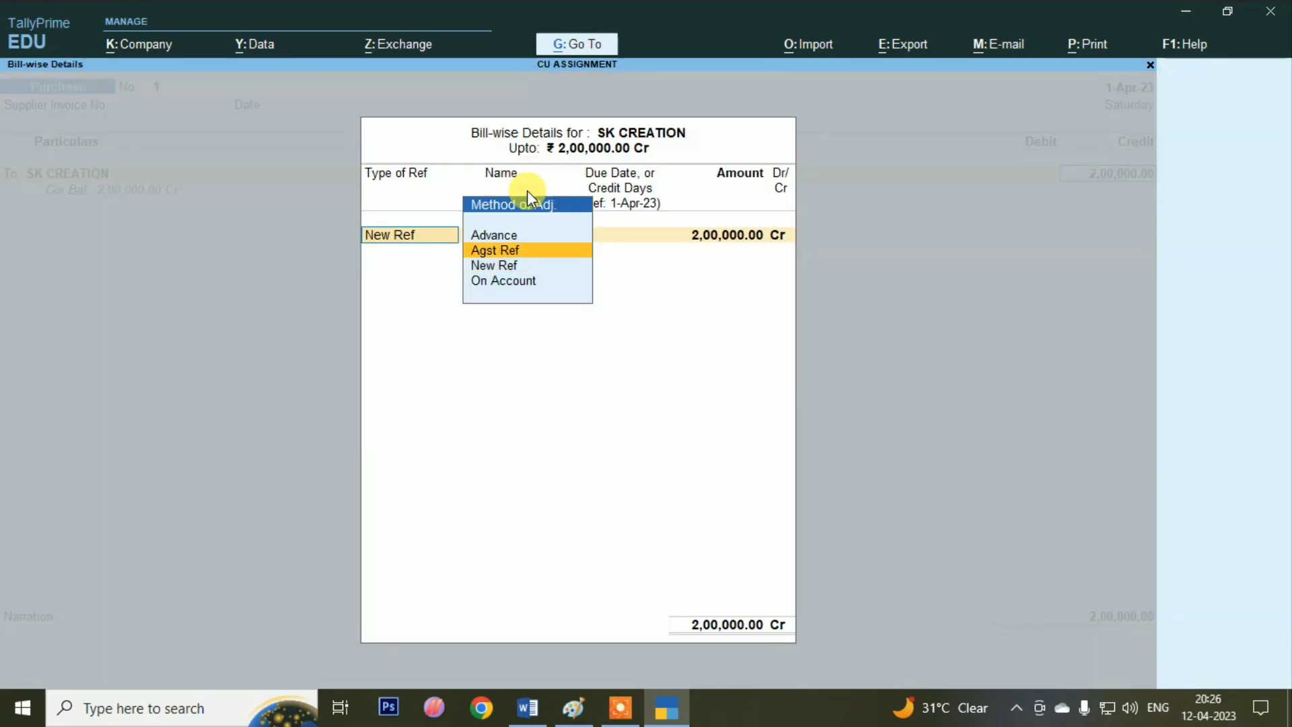
pyautogui.press('Down')
pyautogui.press('Up')
pyautogui.press('Down')
pyautogui.press('Up')
pyautogui.press('Down')
pyautogui.press('Up')
pyautogui.press('Down')
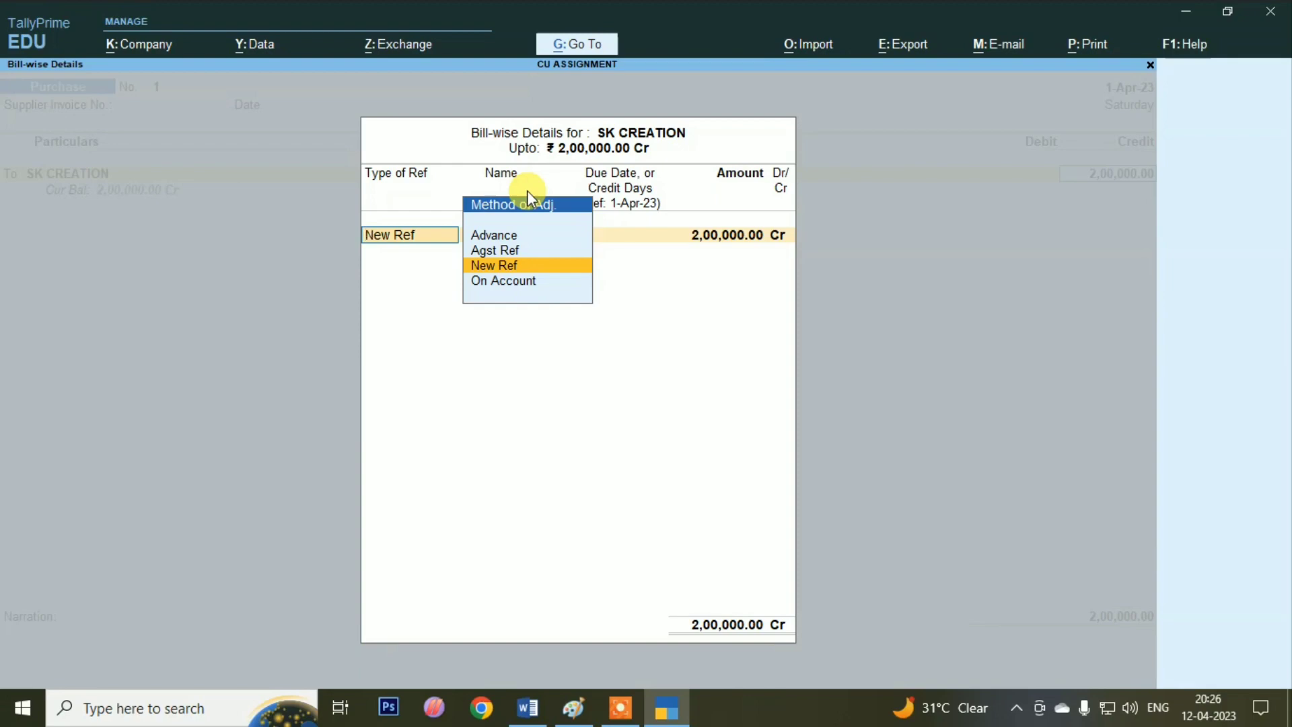
pyautogui.press('Return')
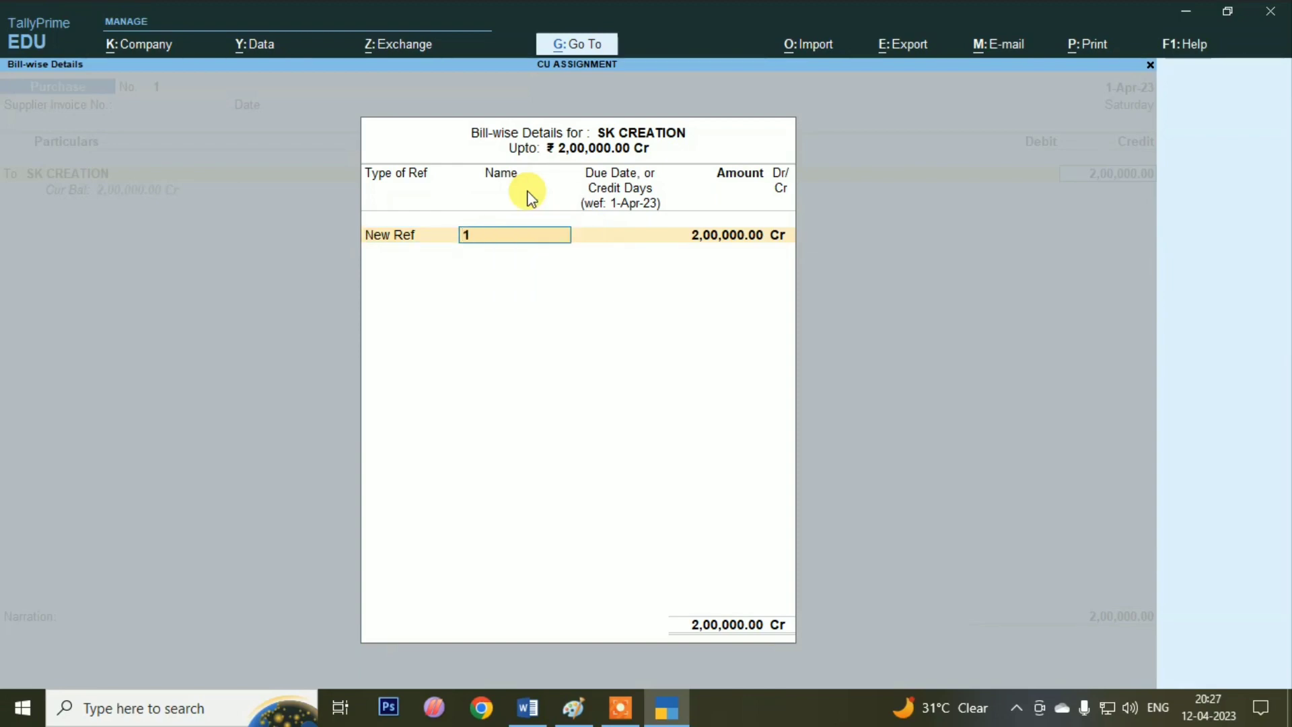
# Step: Name the bill reference SK/001 and accept it for the full 2,00,000 credit without a due date
pyautogui.write('SK/')
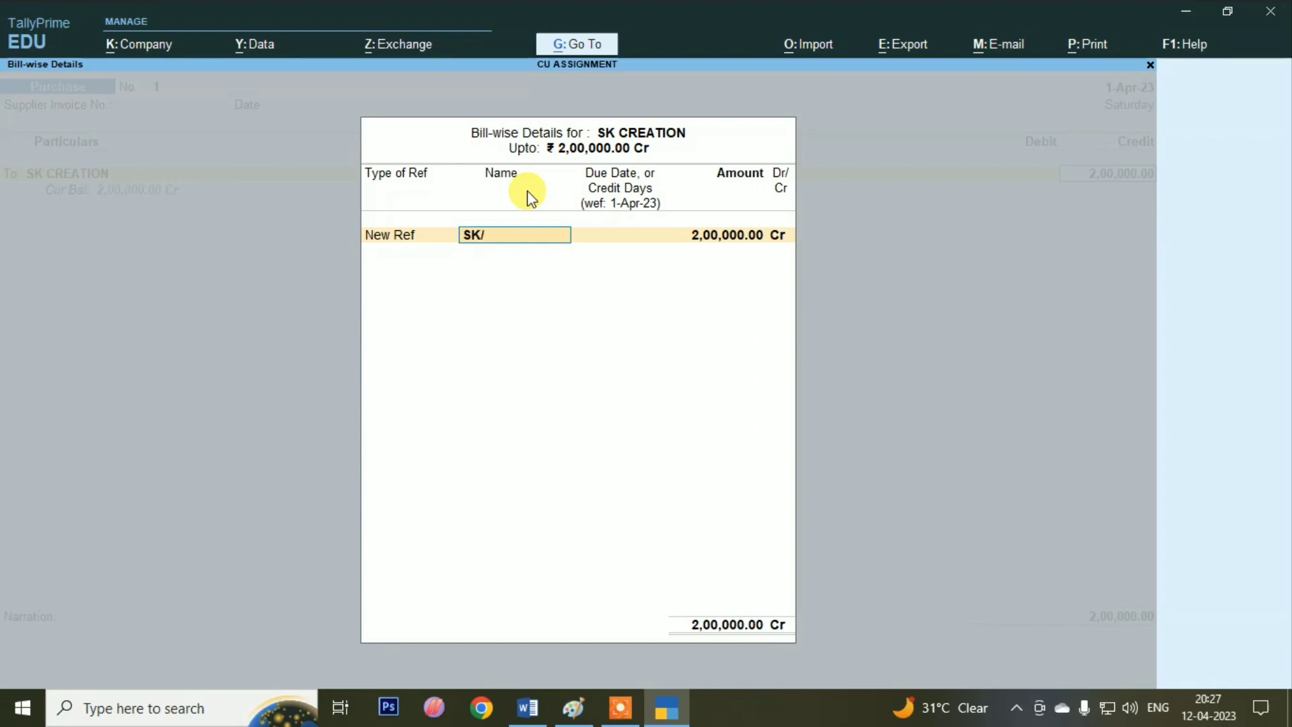
pyautogui.write('001')
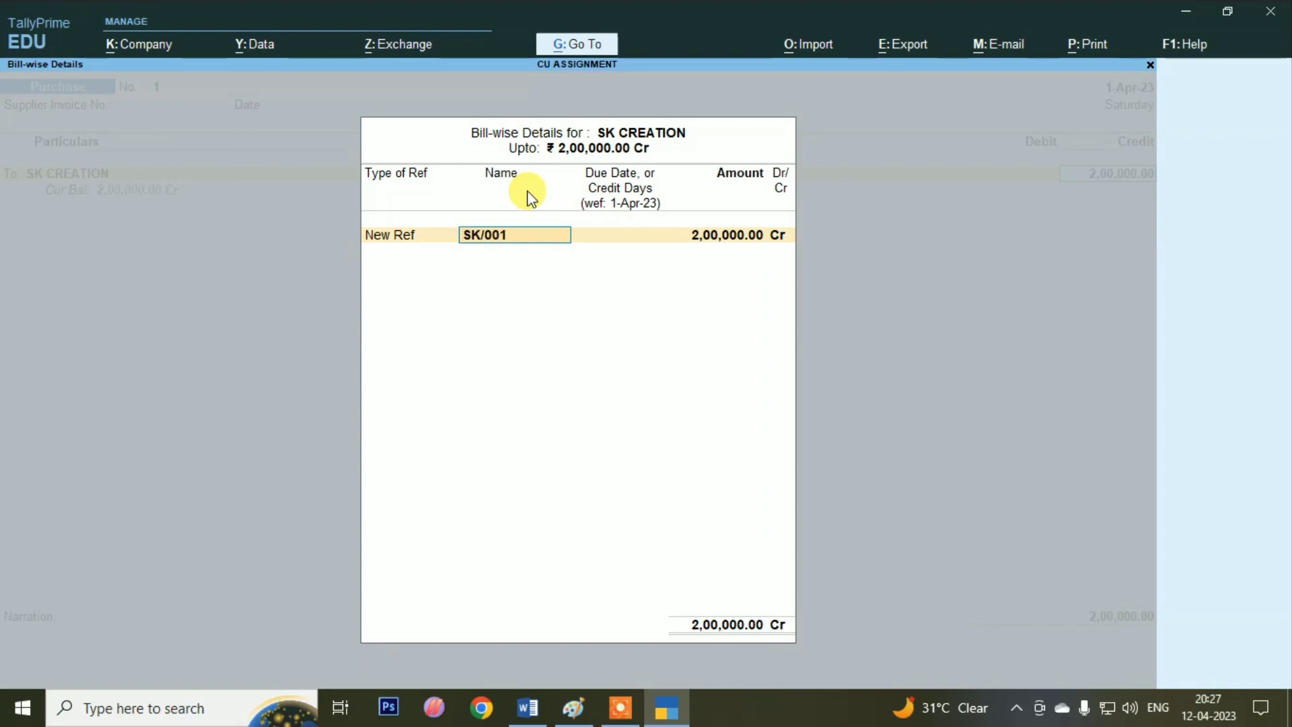
pyautogui.press('Return')
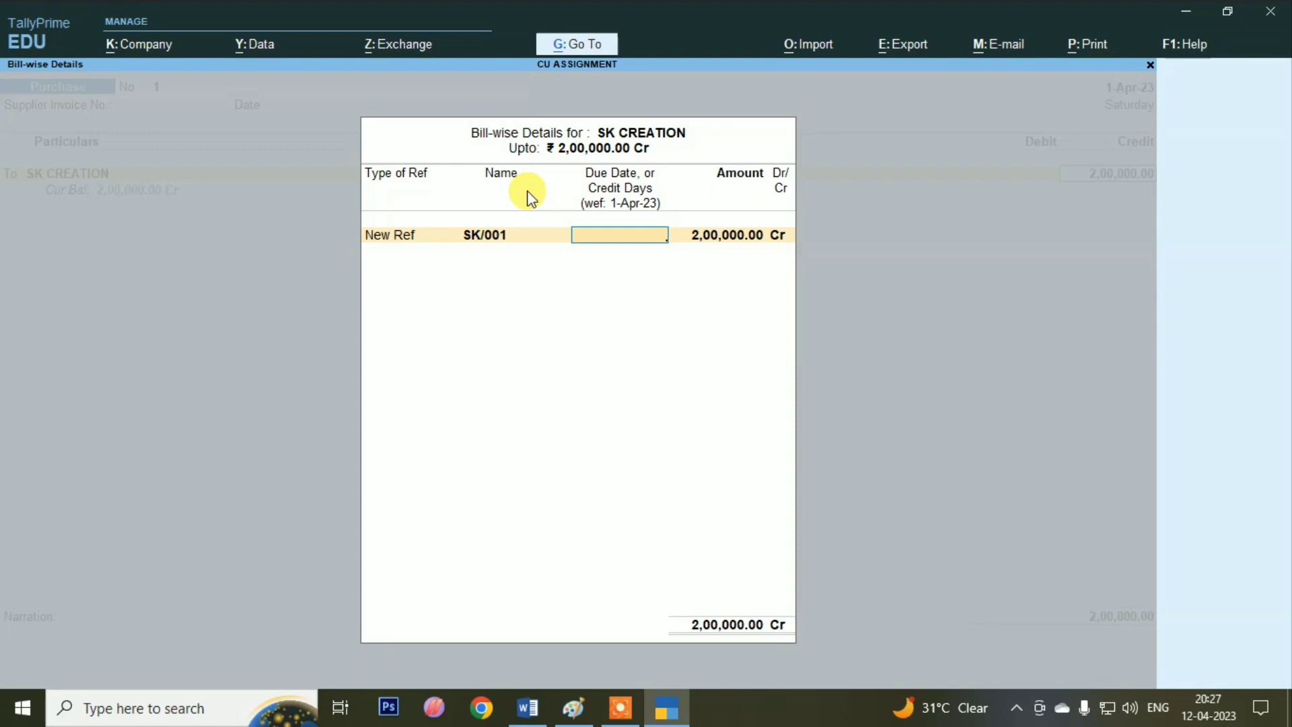
pyautogui.press('Return')
pyautogui.press('Return')
pyautogui.press('Return')
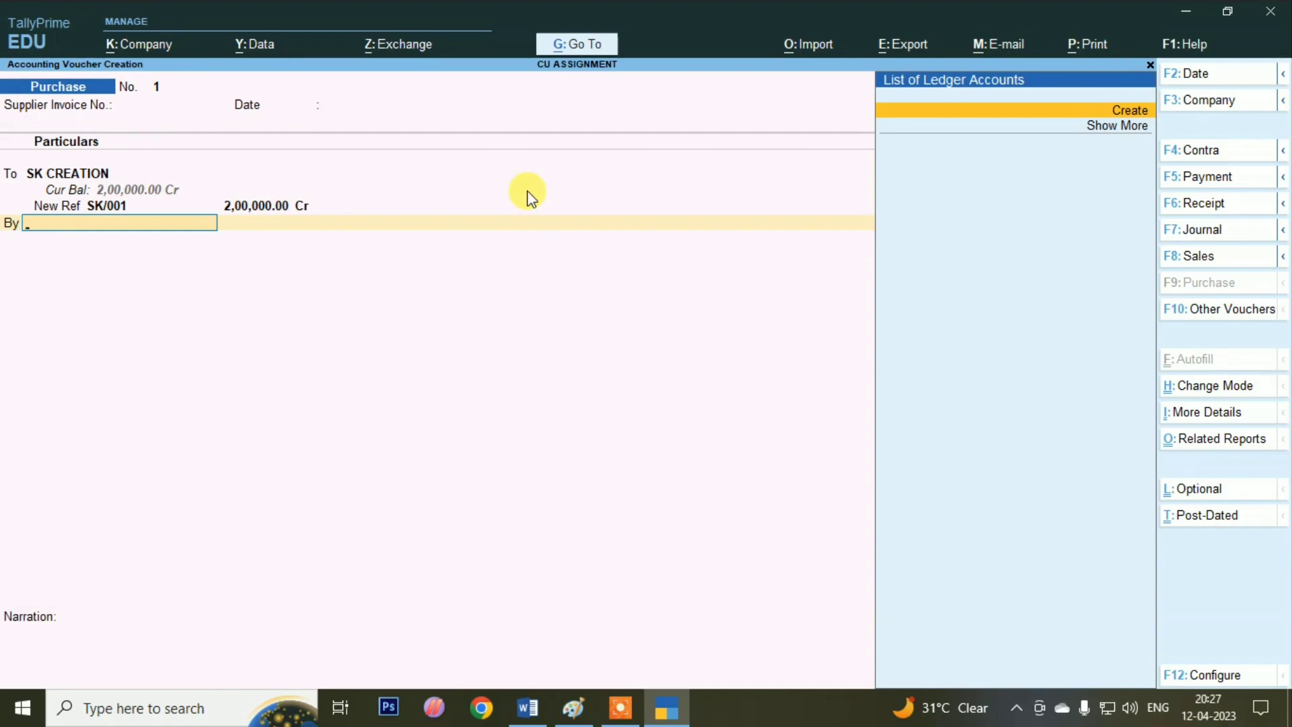
# Step: Create the ledger PURCHASE A/C under Purchase Accounts from the voucher's debit line
pyautogui.click(1084, 111)
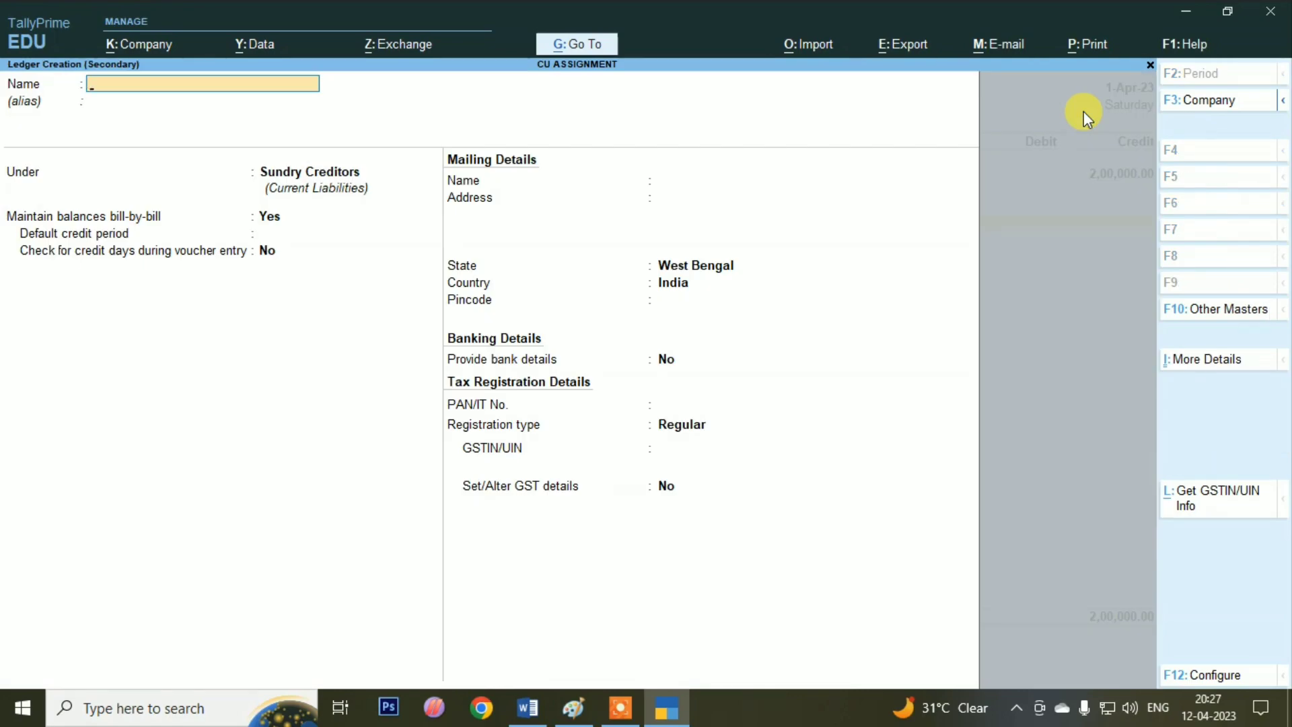
pyautogui.write('PURCAHSE')
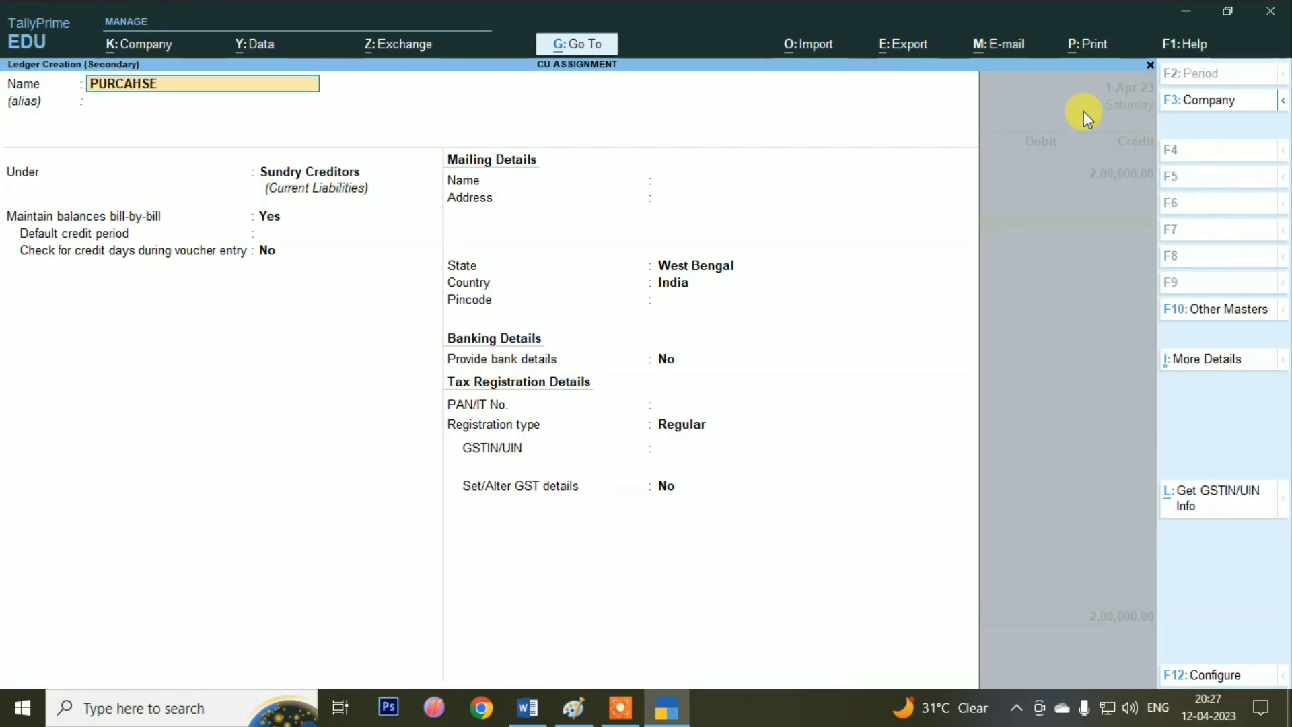
pyautogui.press('BackSpace')
pyautogui.press('BackSpace')
pyautogui.press('Return')
pyautogui.press('Return')
pyautogui.write('PUR')
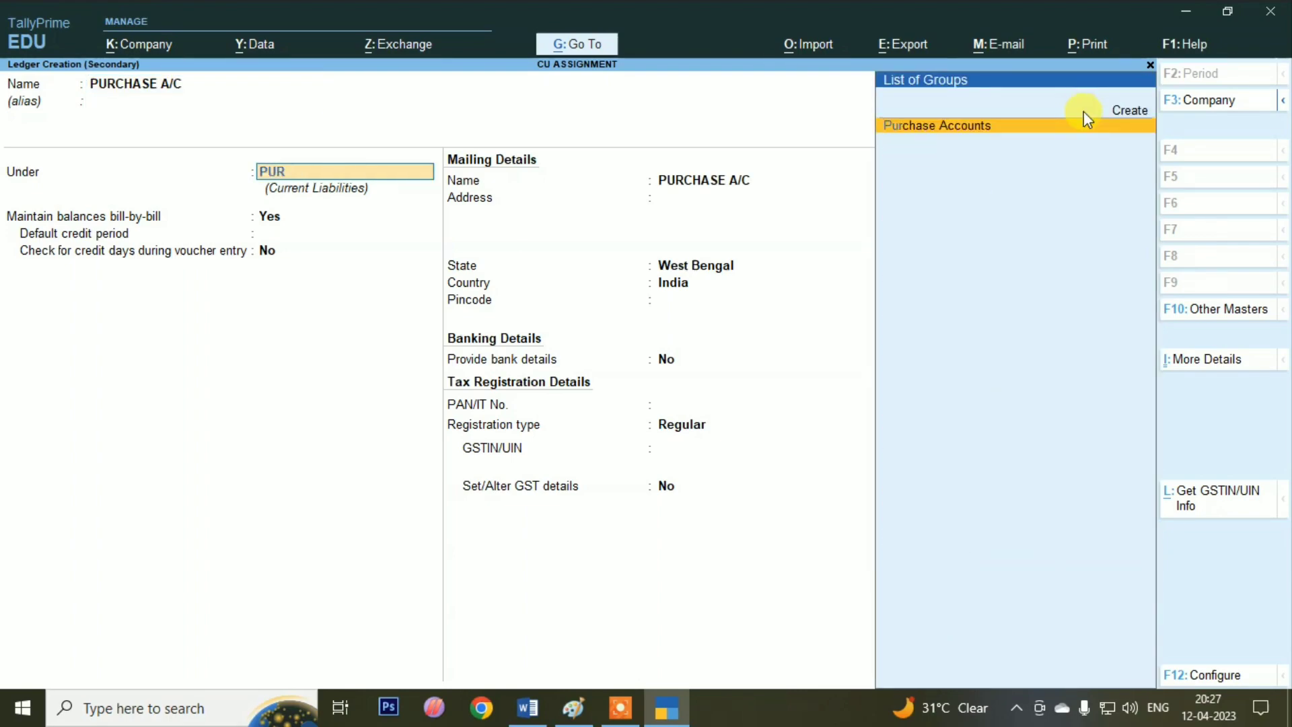
pyautogui.press('Return')
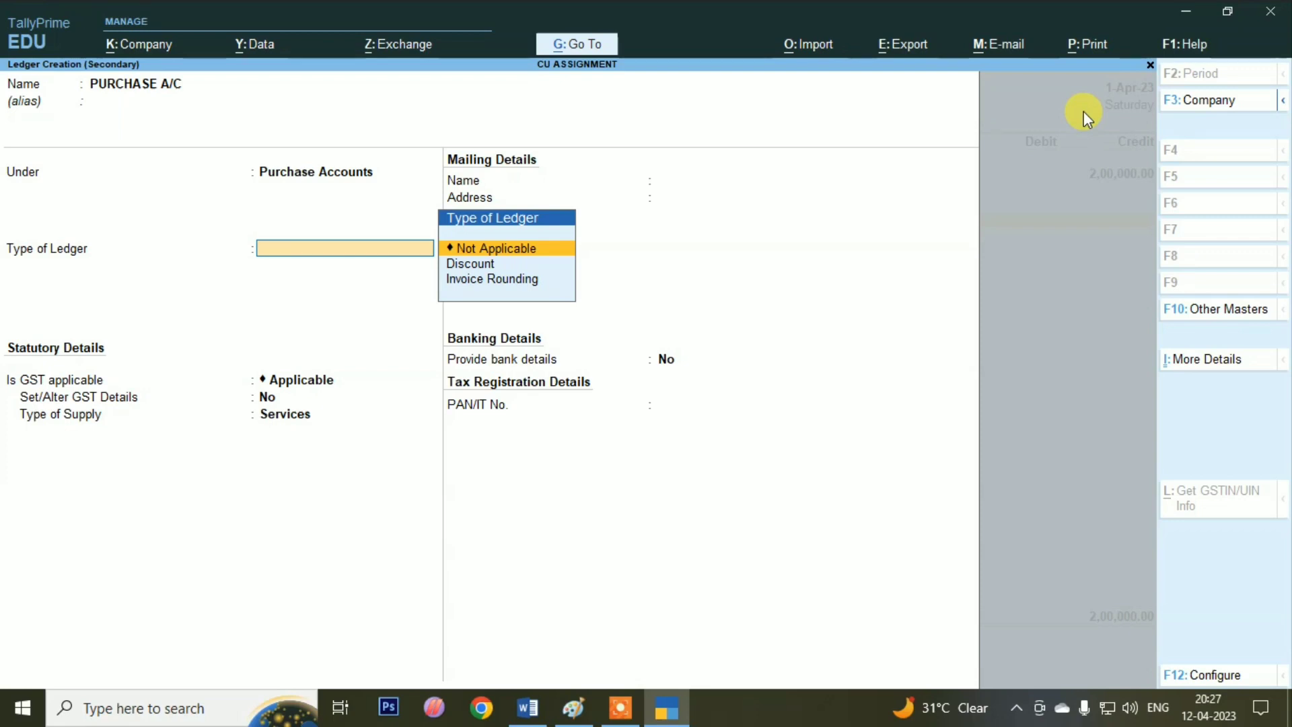
pyautogui.hotkey('ctrl', 'a')
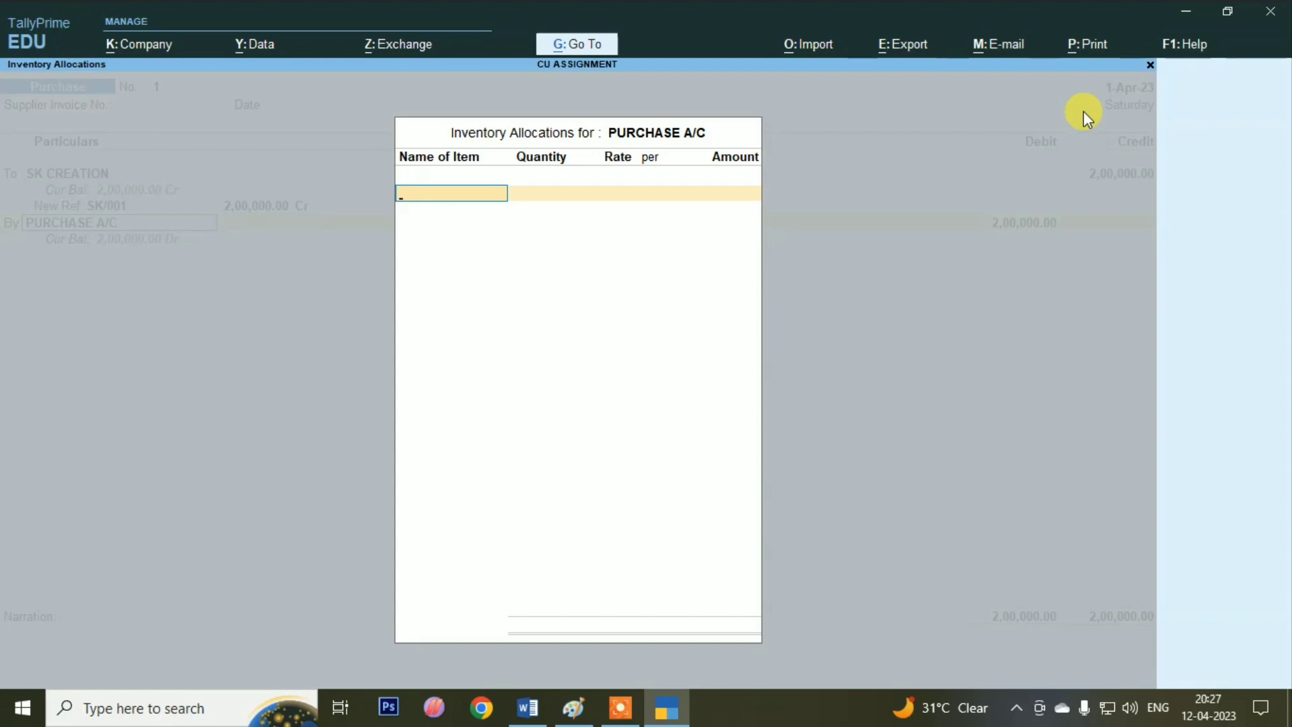
# Step: Skip the inventory allocations for PURCHASE A/C and save the 2,00,000 purchase voucher without a narration
pyautogui.press('Escape')
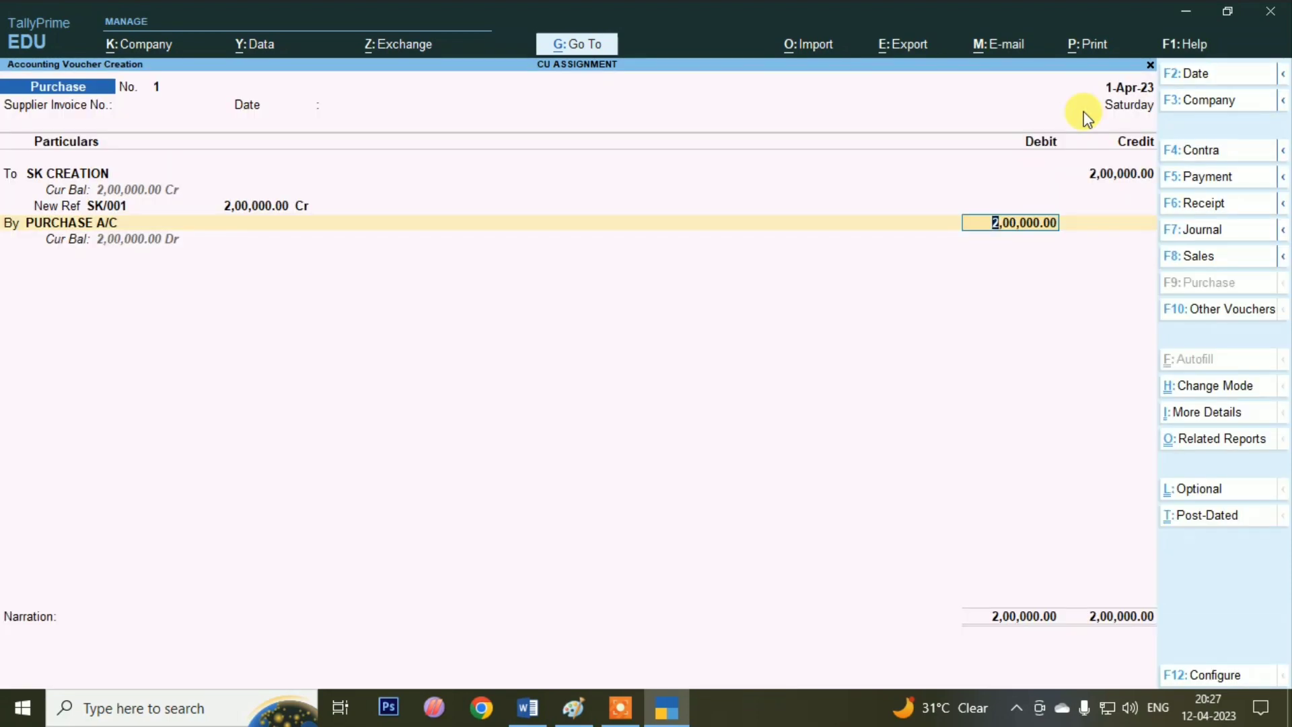
pyautogui.press('Return')
pyautogui.press('Return')
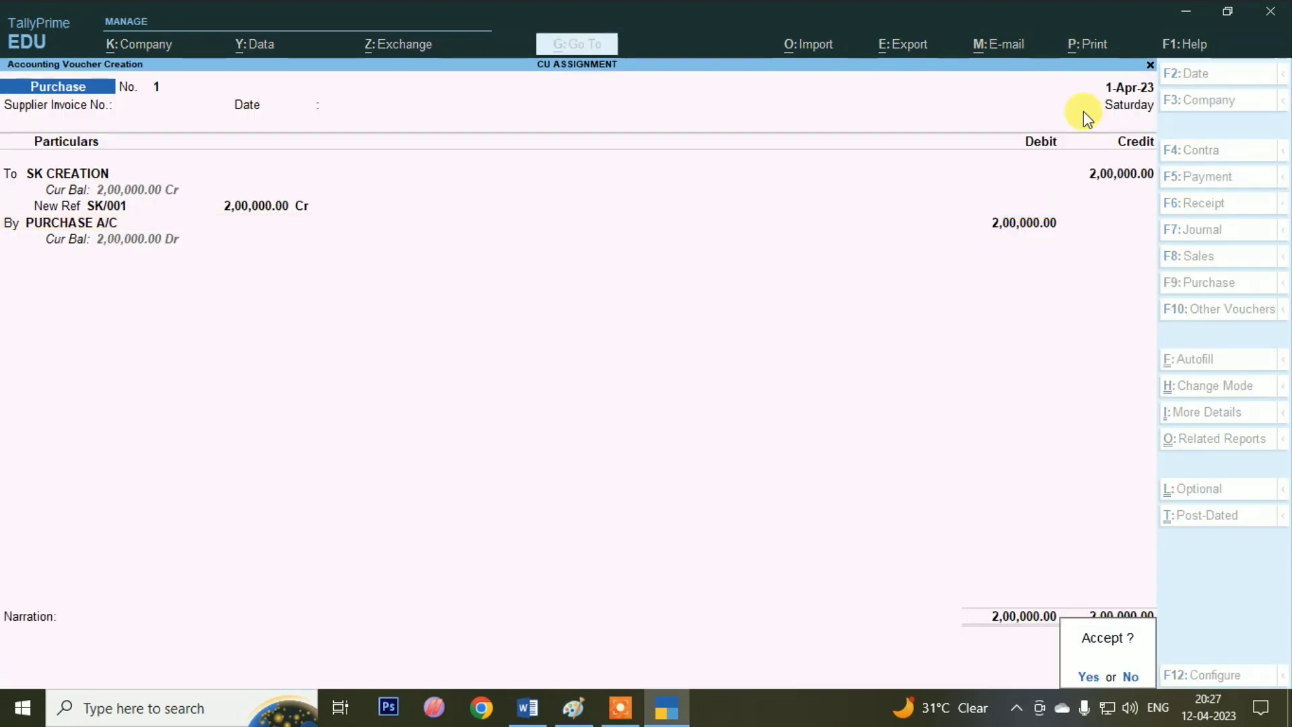
pyautogui.press('Return')
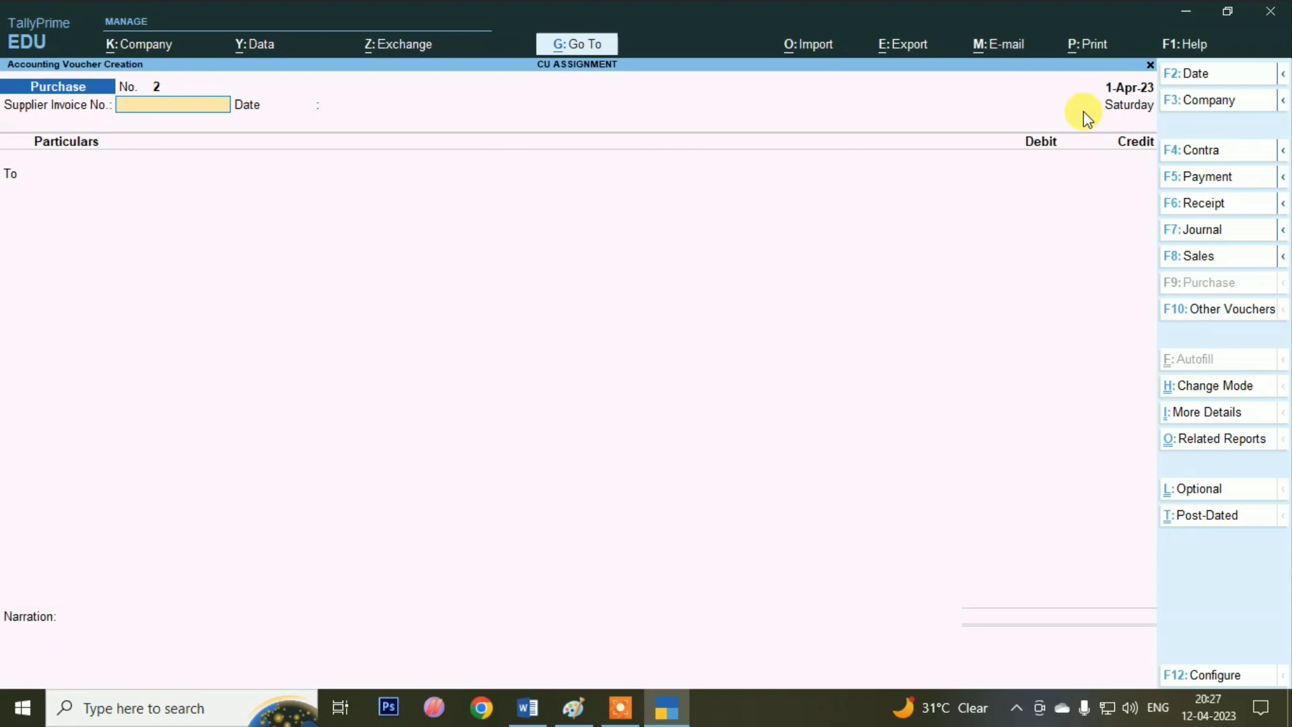
# Step: Check the stationery purchase in the Word assignment, return to TallyPrime and switch to a payment voucher
pyautogui.hotkey('alt', 'Tab')
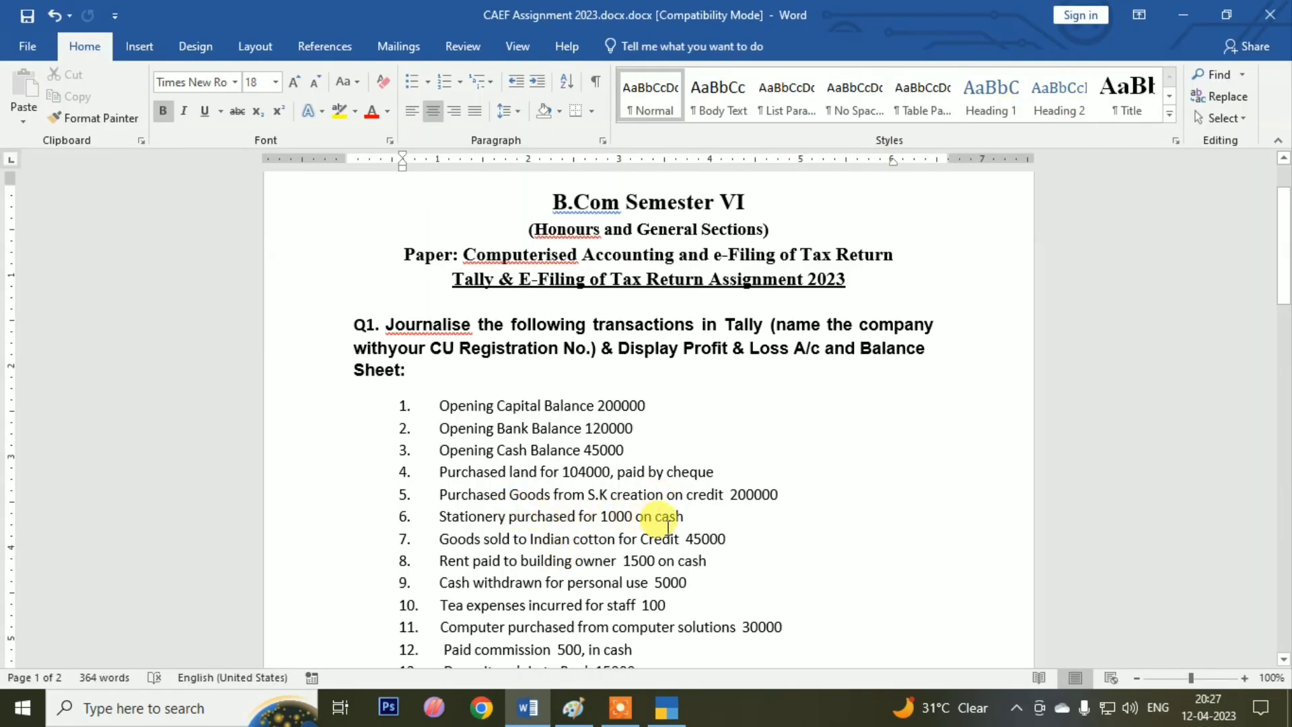
pyautogui.hotkey('alt', 'Tab')
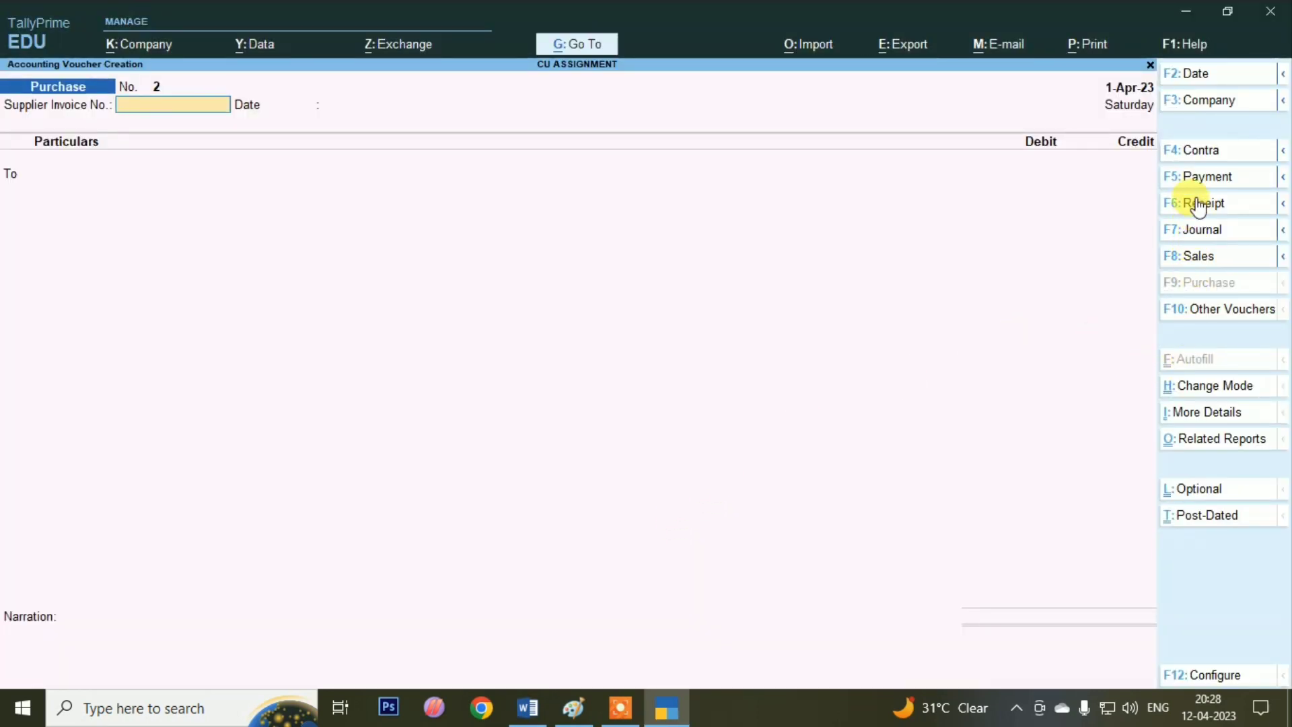
pyautogui.click(1197, 178)
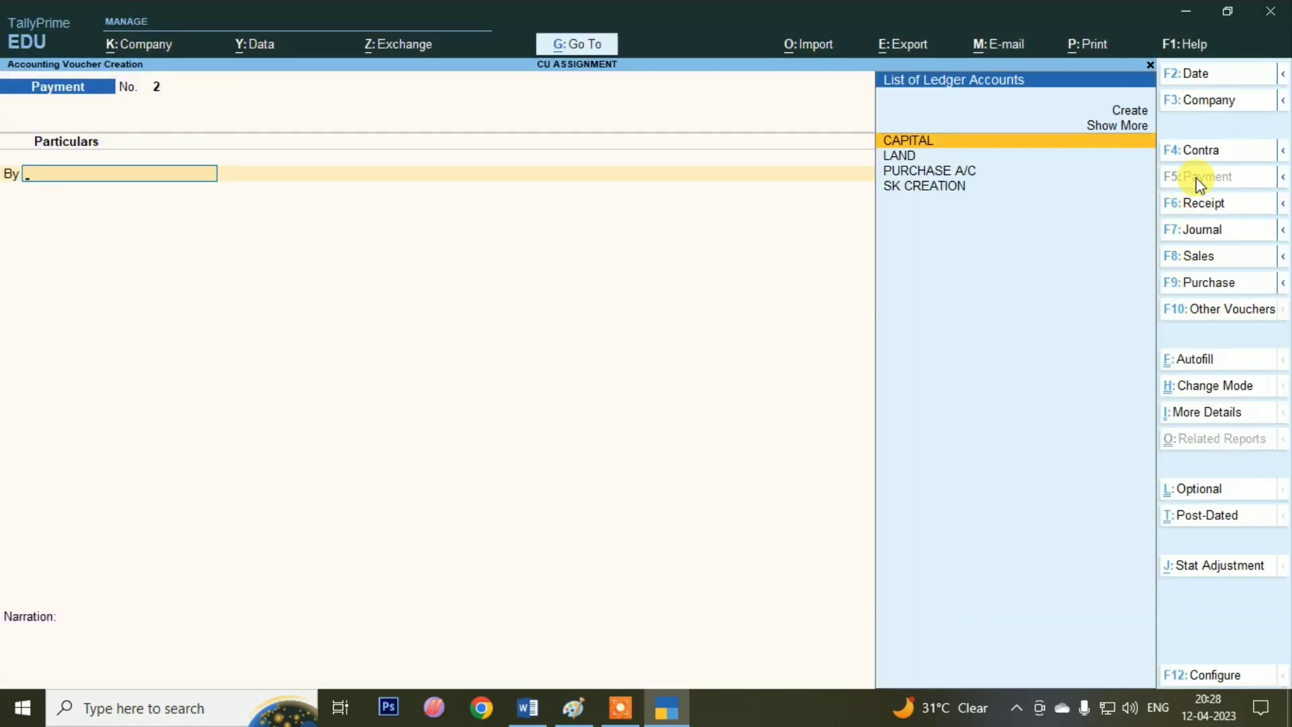
# Step: Create the ledger STATIONARY under Indirect Expenses from the payment voucher and use it on the debit line
pyautogui.hotkey('alt', 'c')
pyautogui.write('S')
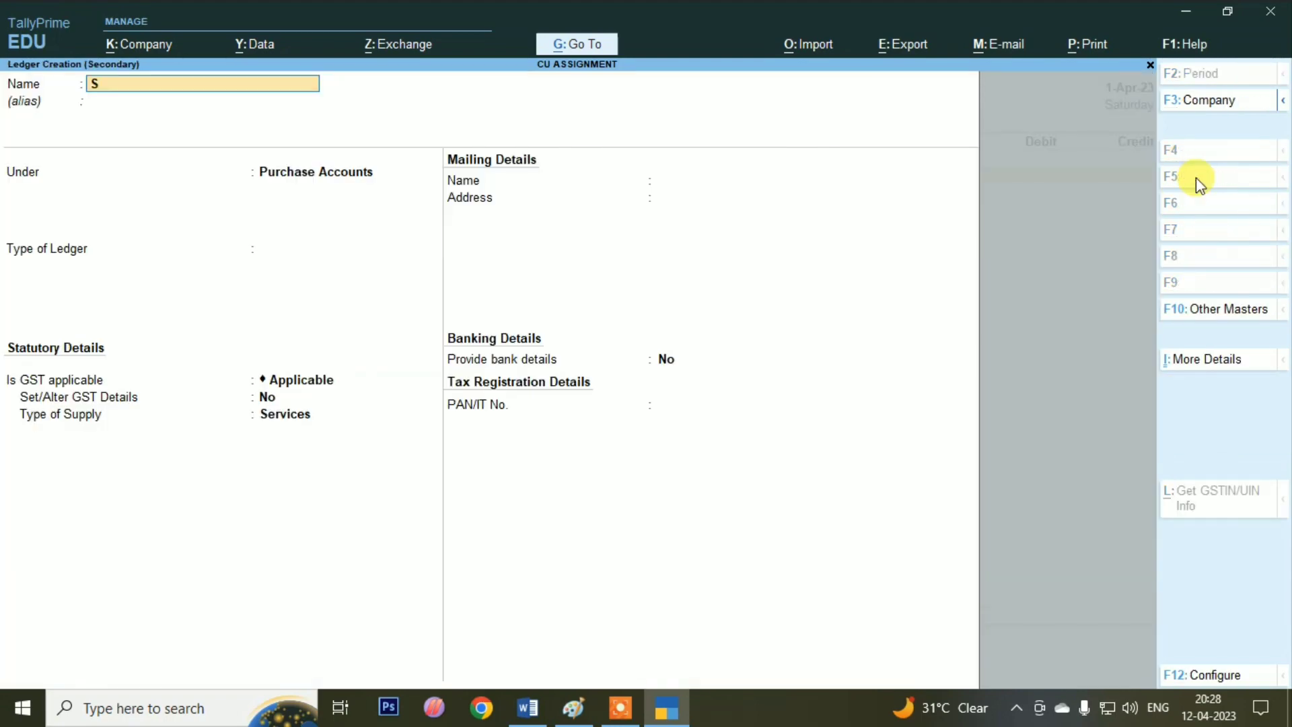
pyautogui.write('TATIONARY')
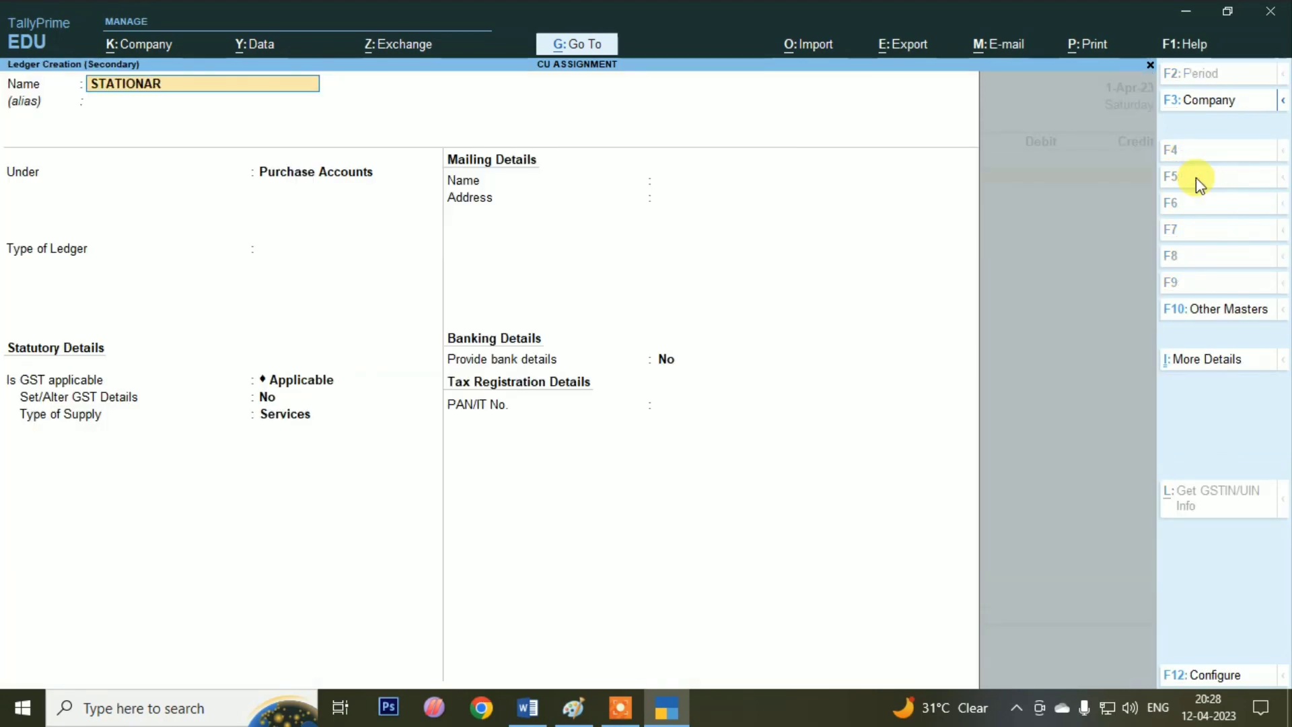
pyautogui.press('Return')
pyautogui.press('Return')
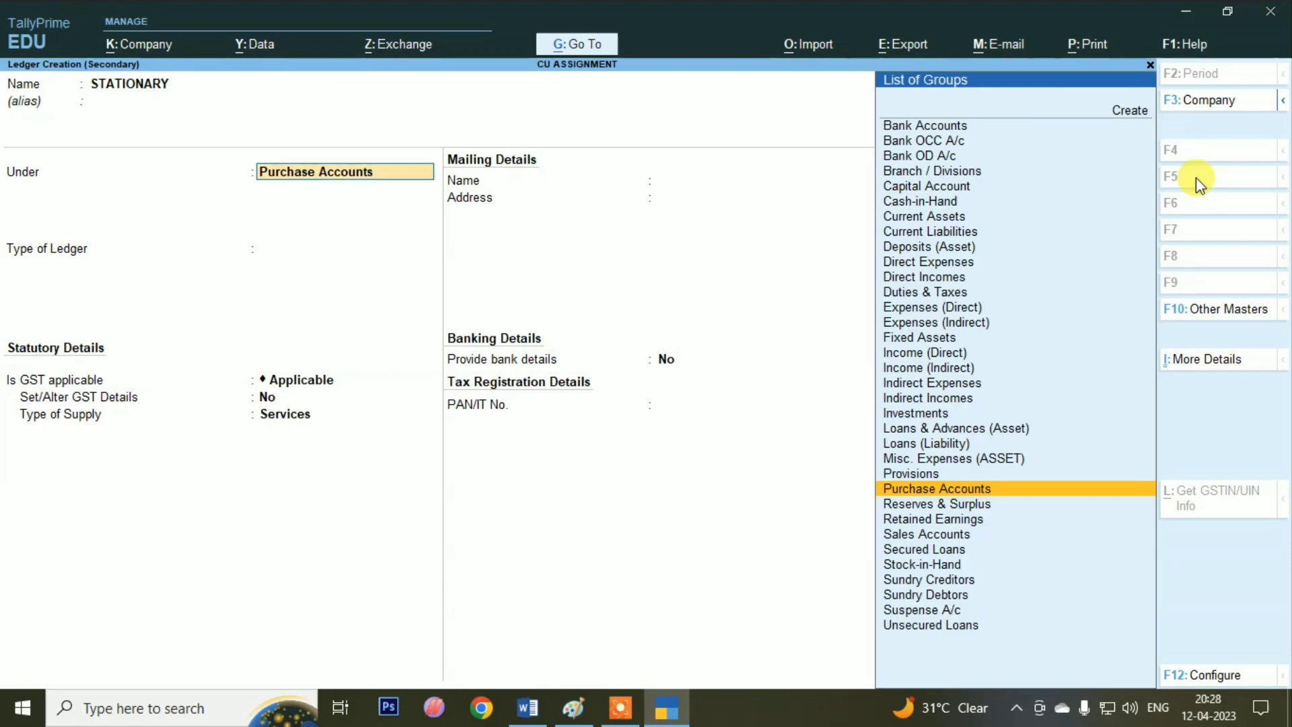
pyautogui.write('IND')
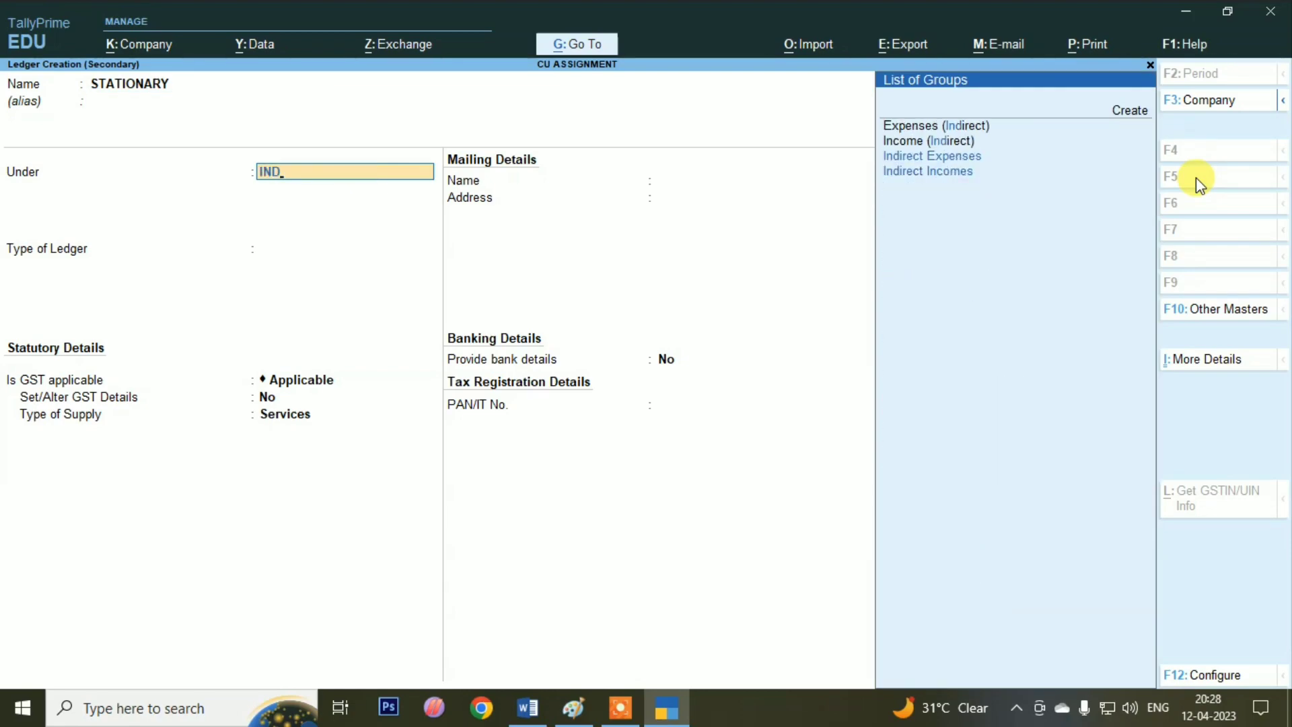
pyautogui.press('Return')
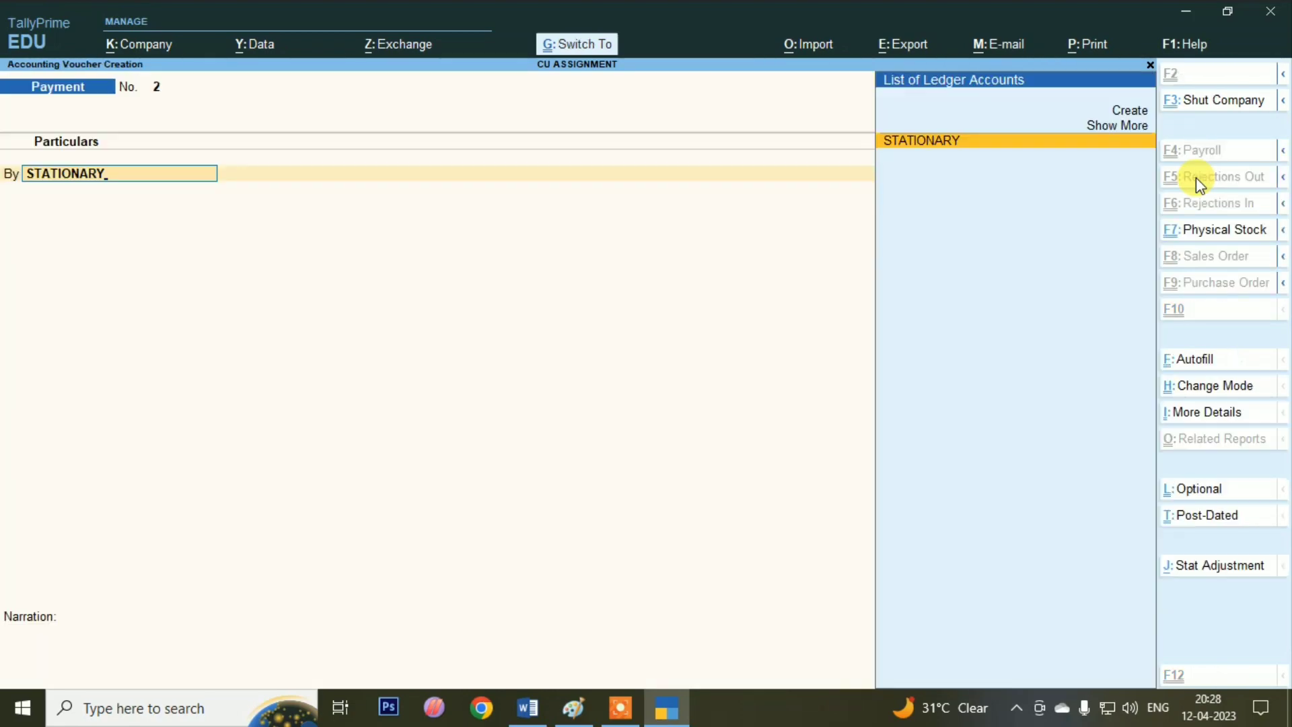
pyautogui.press('Return')
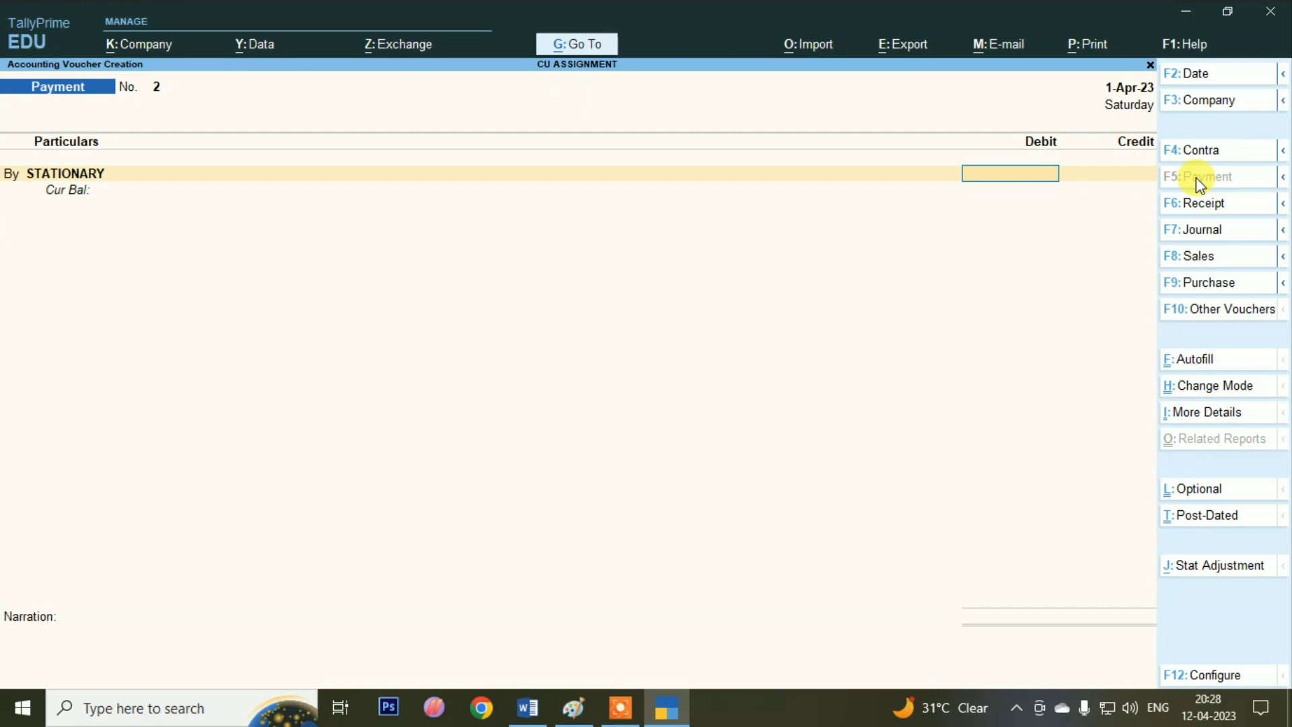
# Step: Recheck the stationery amount in the Word assignment and debit STATIONARY with 1,000 in the TallyPrime payment voucher
pyautogui.hotkey('alt', 'Tab')
pyautogui.hotkey('alt', 'Tab')
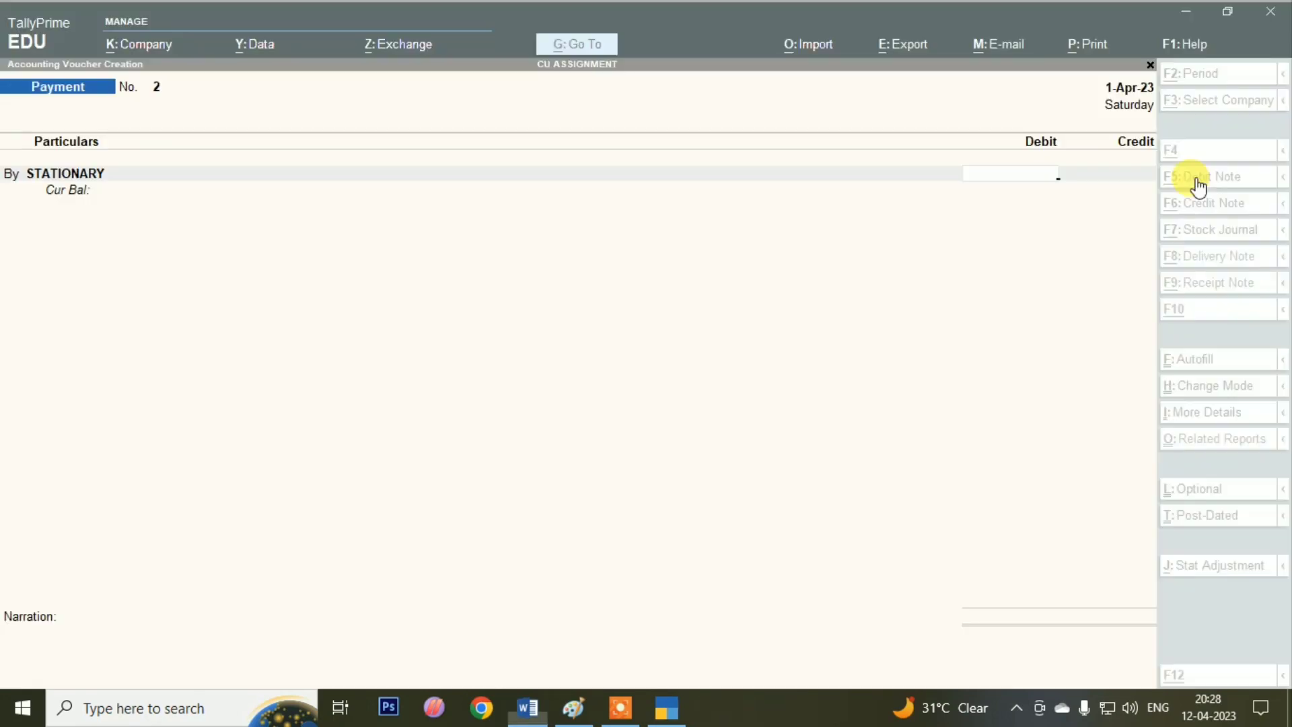
pyautogui.write('1,000')
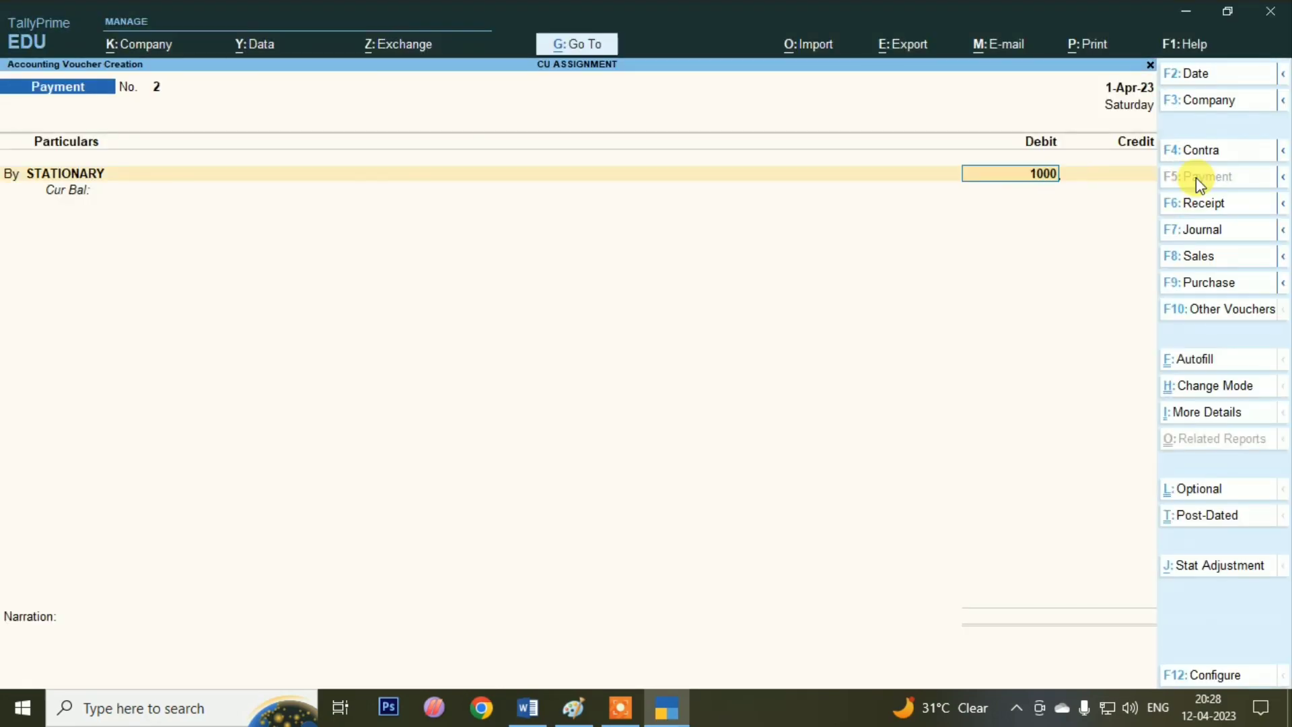
pyautogui.press('Return')
pyautogui.press('Return')
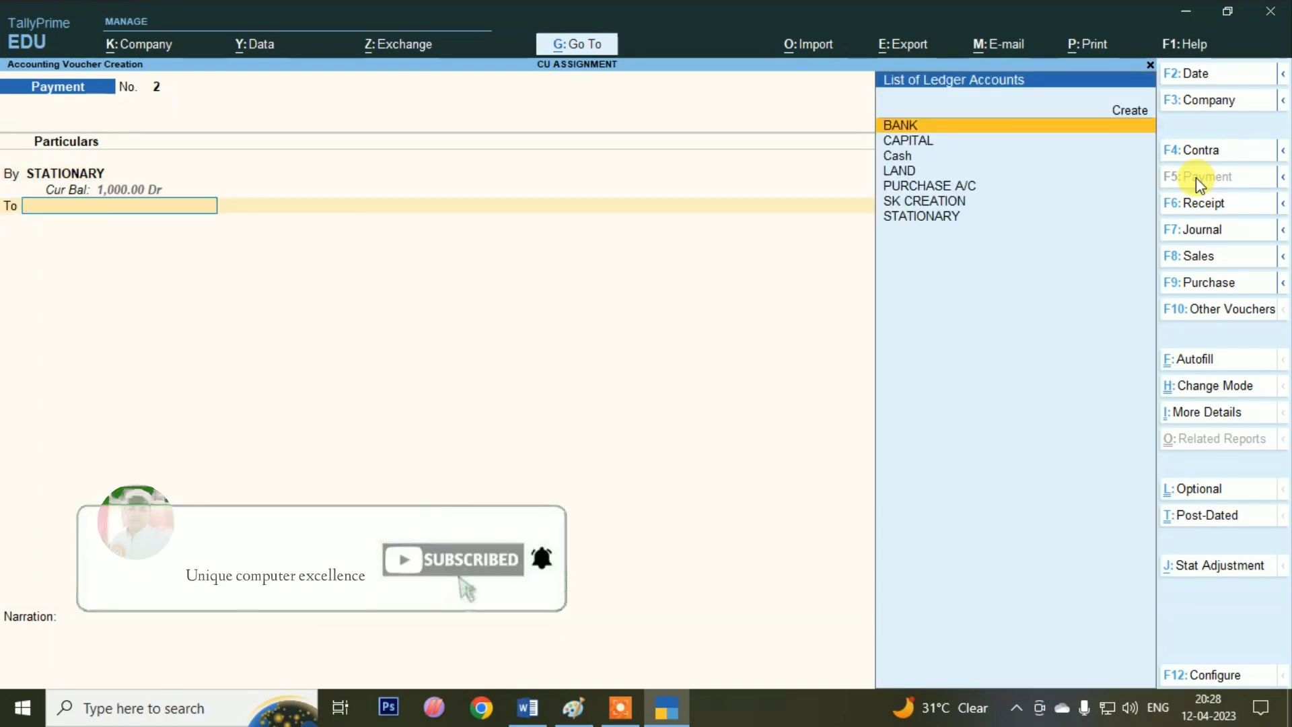
# Step: Credit Cash with 1,000 and save the stationery payment voucher without a narration
pyautogui.press('Down')
pyautogui.press('Down')
pyautogui.press('Return')
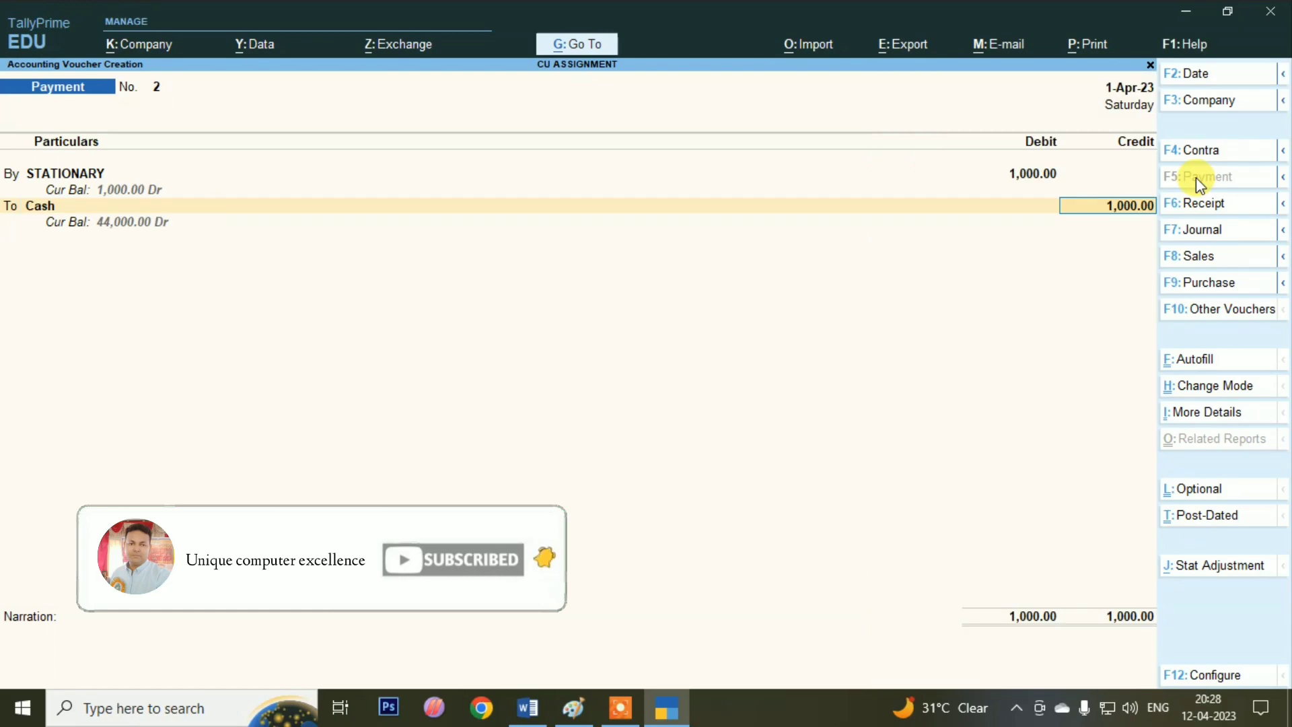
pyautogui.press('Return')
pyautogui.press('Return')
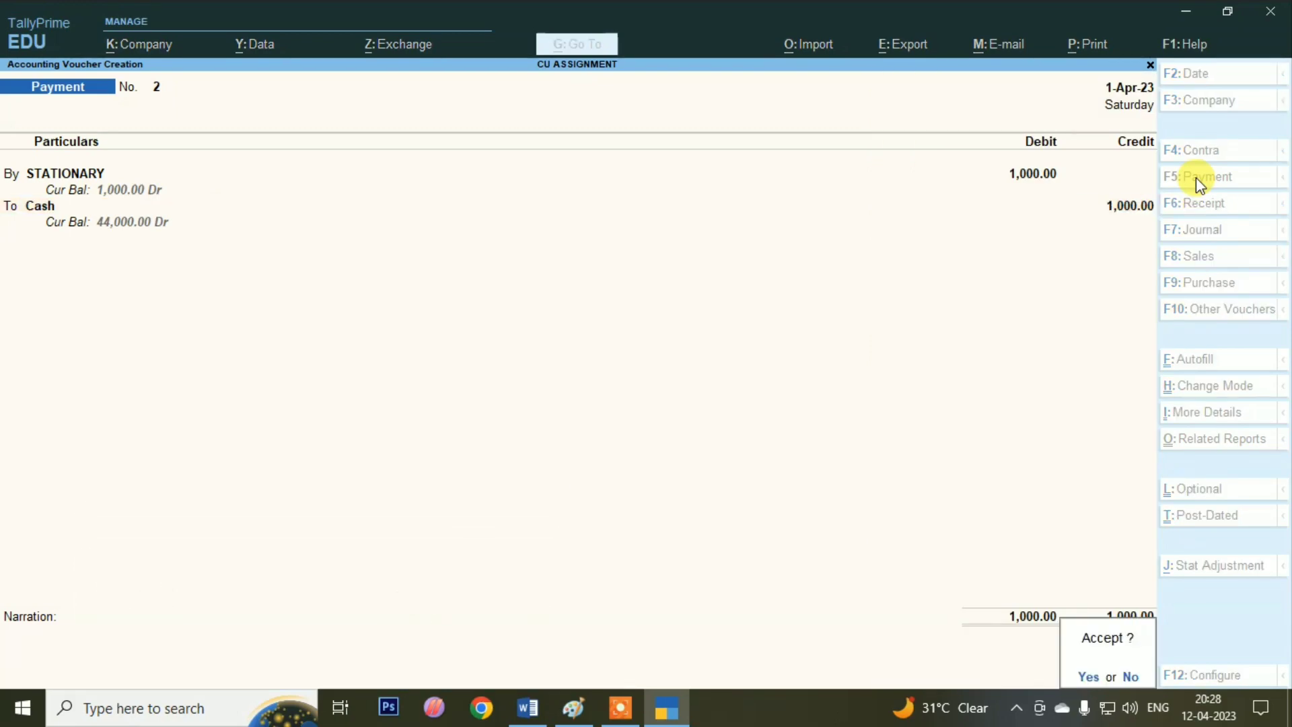
pyautogui.press('Return')
# Step: Check the Indian cotton sale in the Word assignment, then start a TallyPrime sales voucher in As Voucher mode
pyautogui.hotkey('alt', 'Tab')
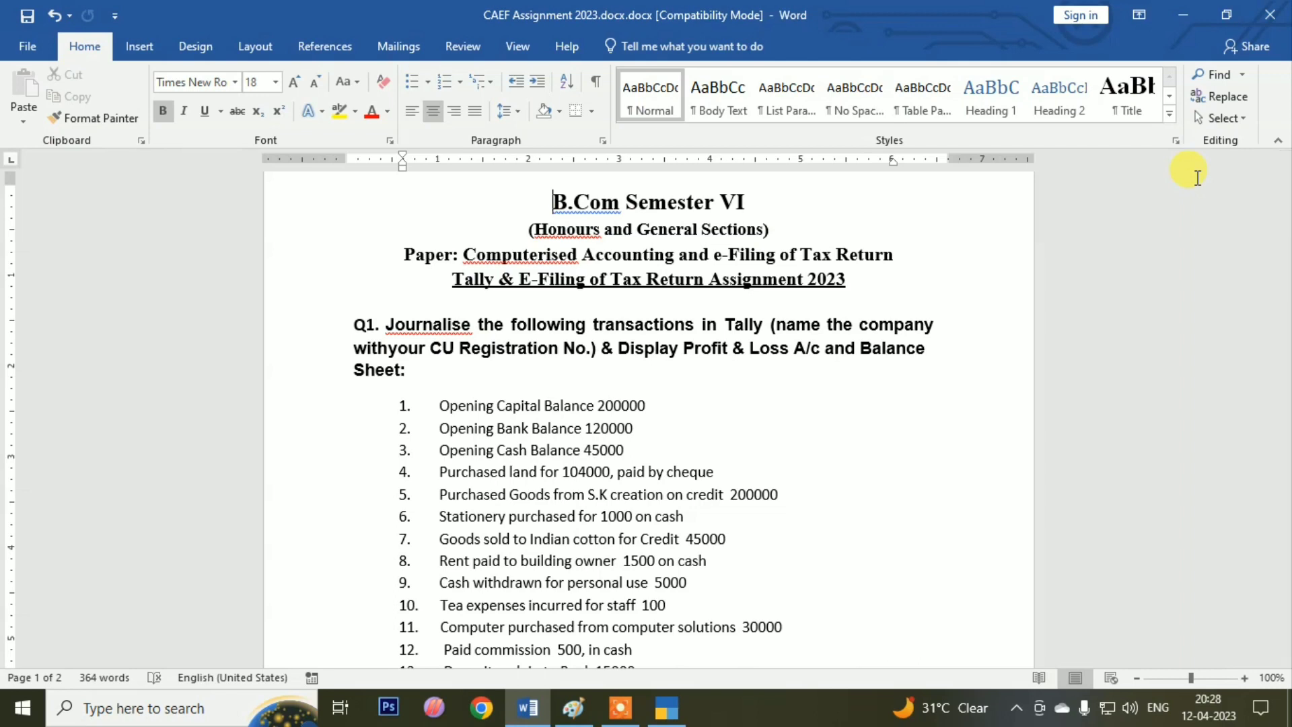
pyautogui.hotkey('alt', 'Tab')
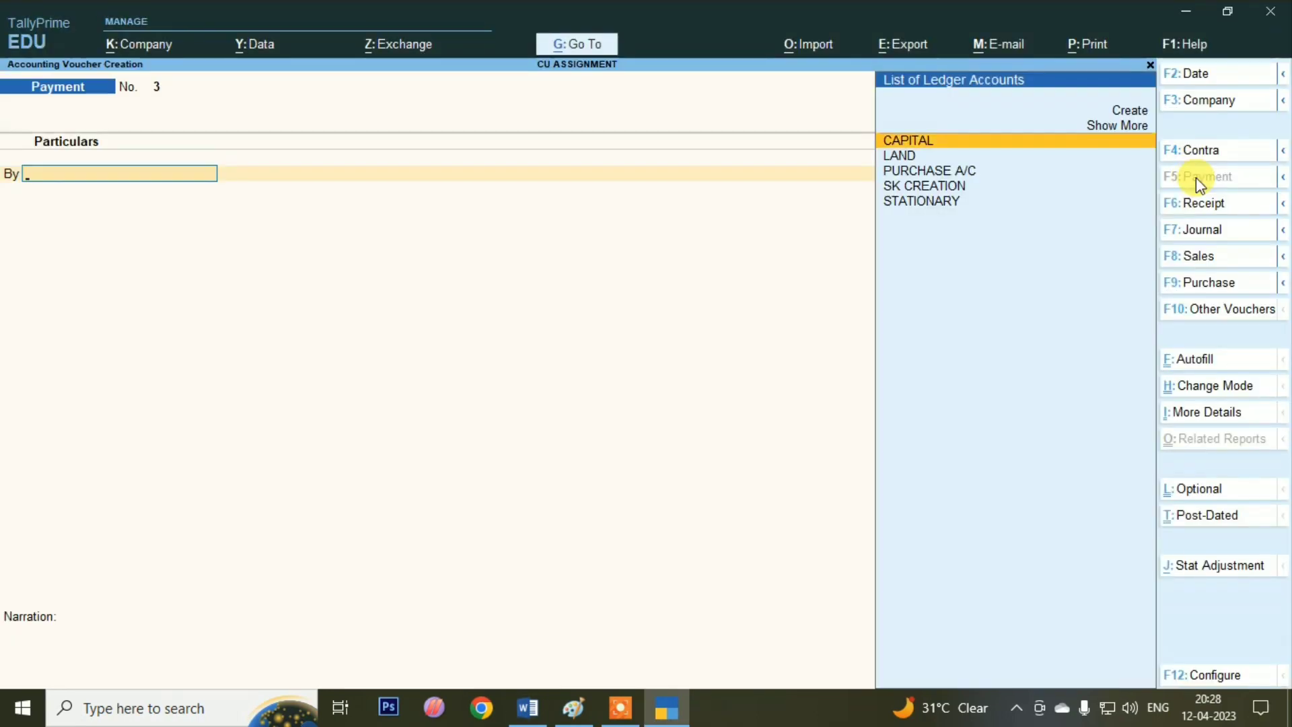
pyautogui.click(1188, 255)
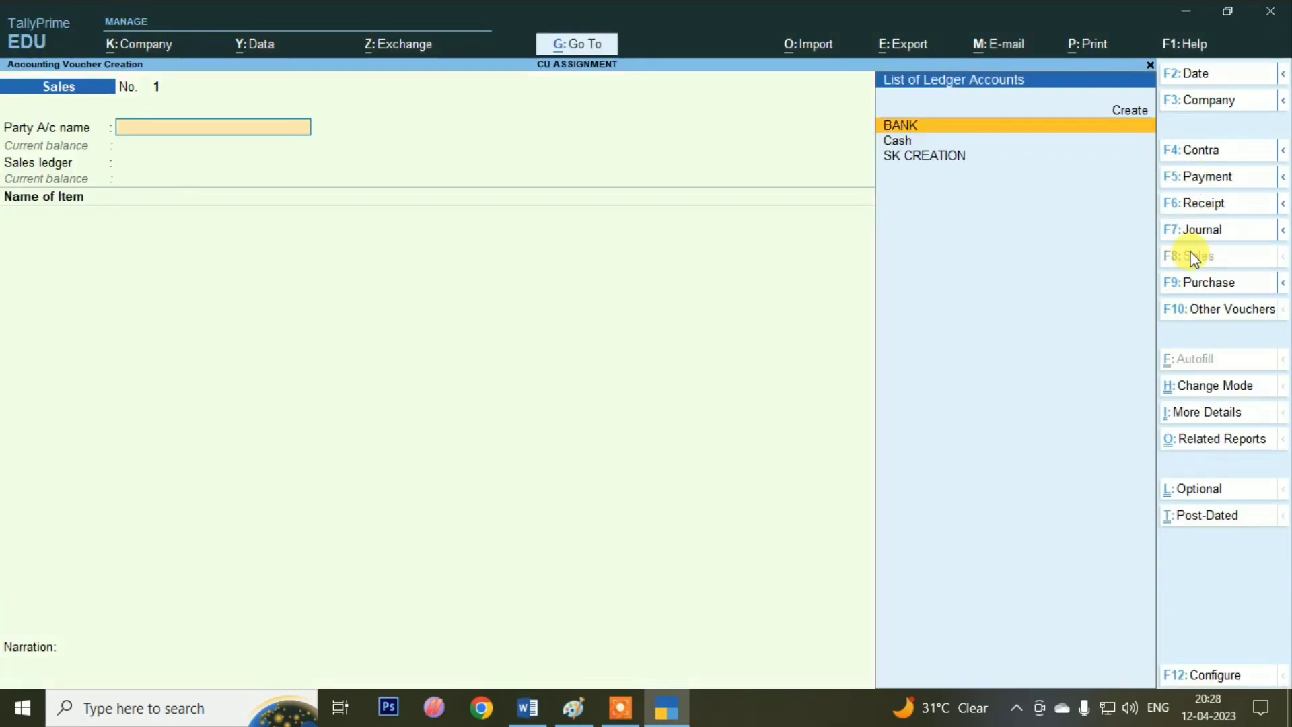
pyautogui.click(1180, 385)
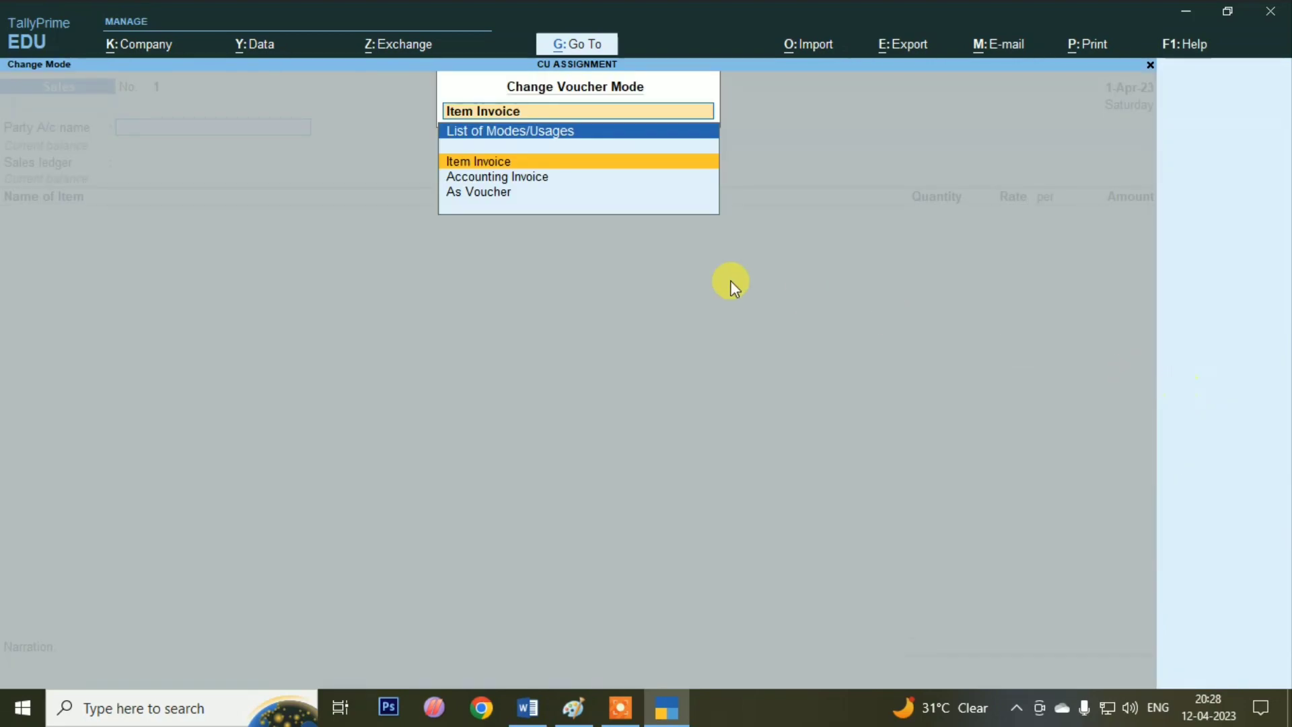
pyautogui.click(481, 193)
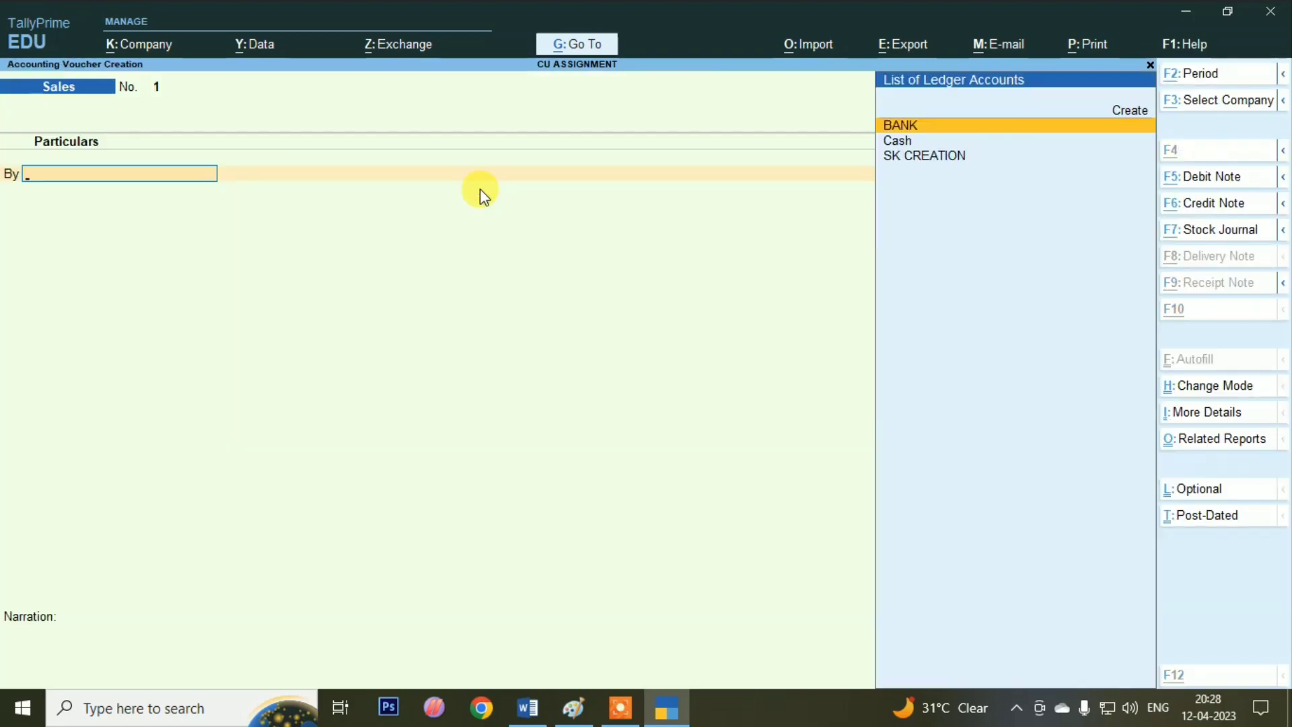
# Step: Create the ledger INDIAN COTTON under Sundry Debtors from the sales voucher's debit line
pyautogui.hotkey('alt', 'c')
pyautogui.write('INDIA')
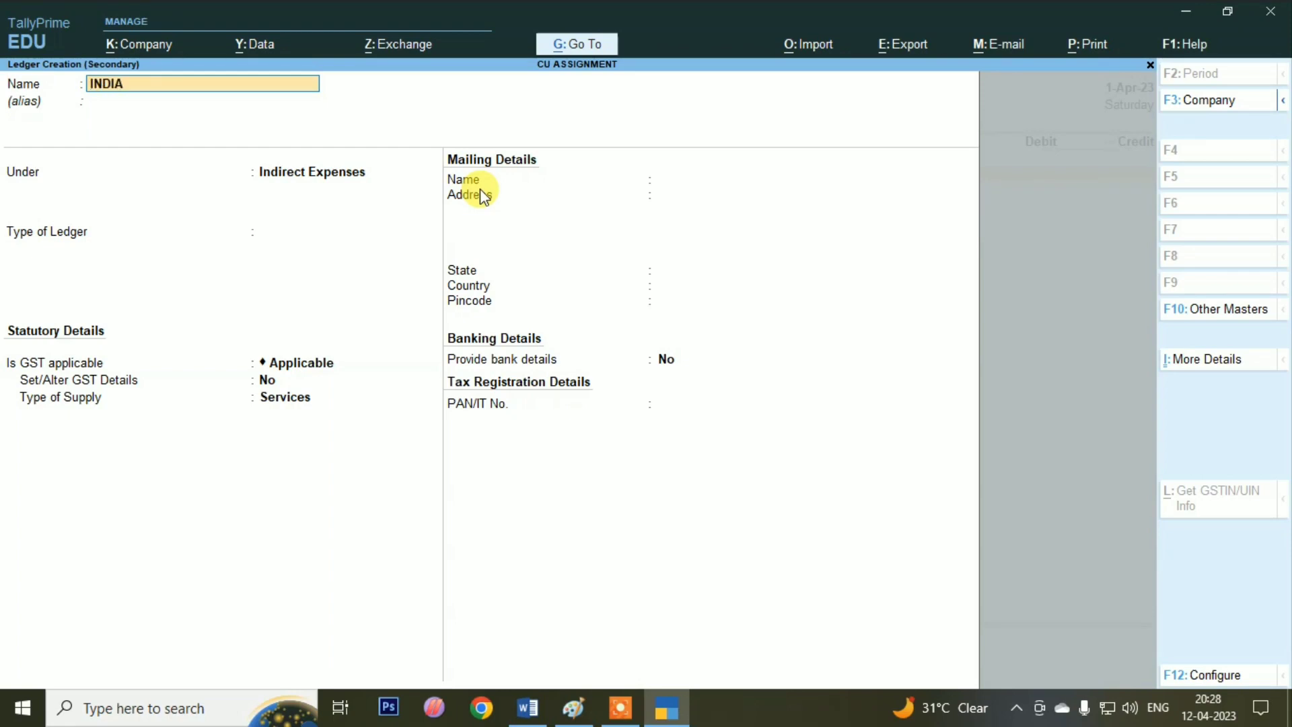
pyautogui.write('N COTTON')
pyautogui.press('Return')
pyautogui.press('Return')
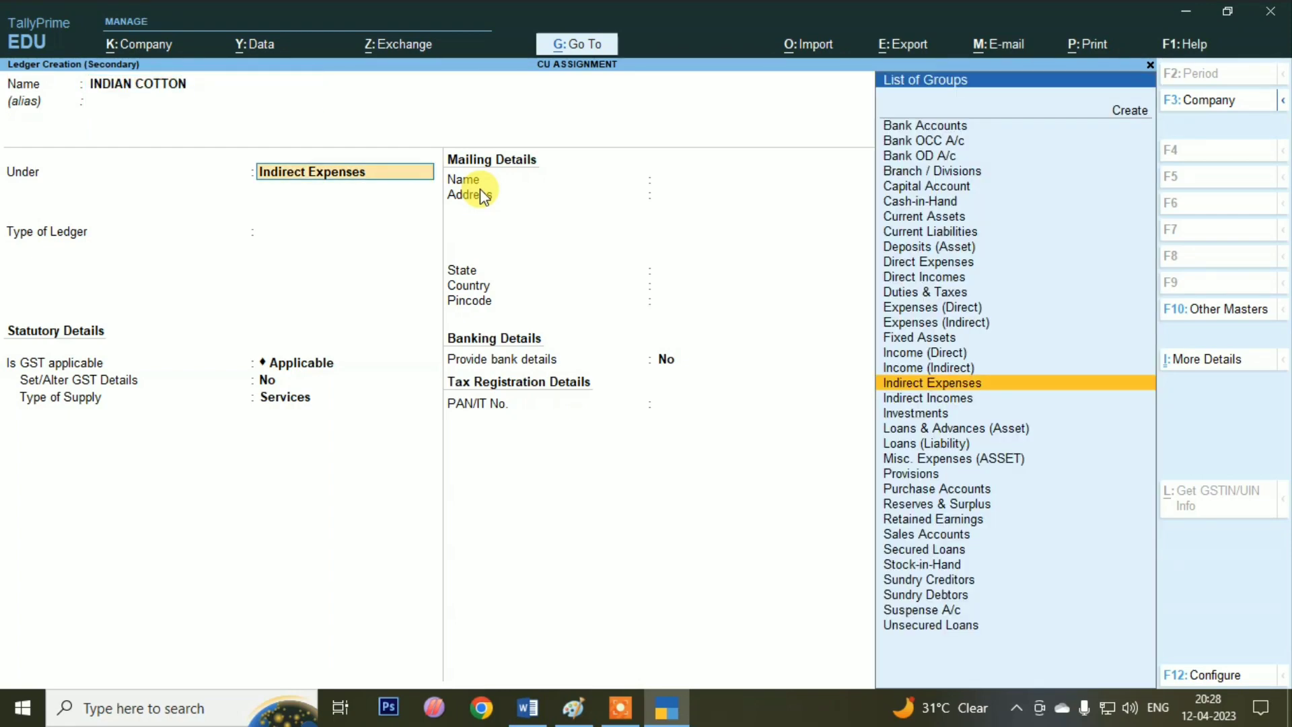
pyautogui.write('SUN')
pyautogui.press('Down')
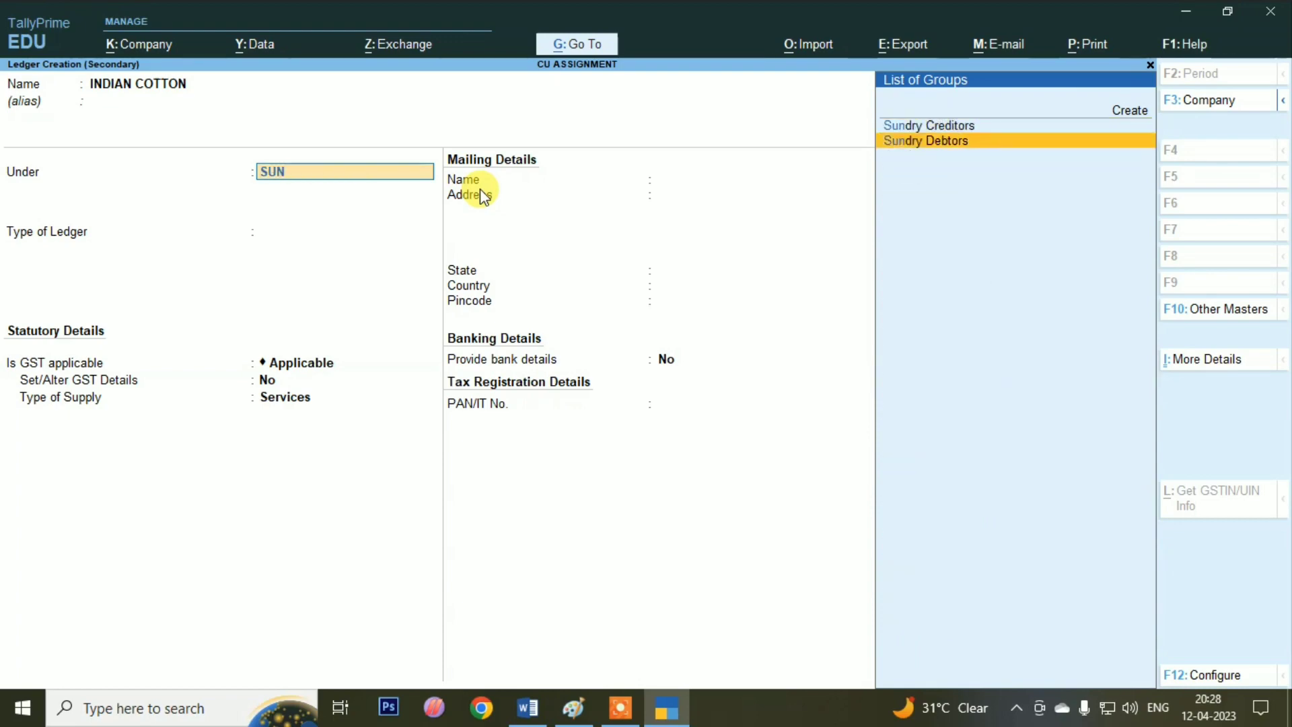
pyautogui.press('Return')
pyautogui.hotkey('ctrl', 'a')
# Step: Accept INDIAN COTTON's dispatch details blank and its party details as filled, and debit the party with 45,000
pyautogui.press('Return')
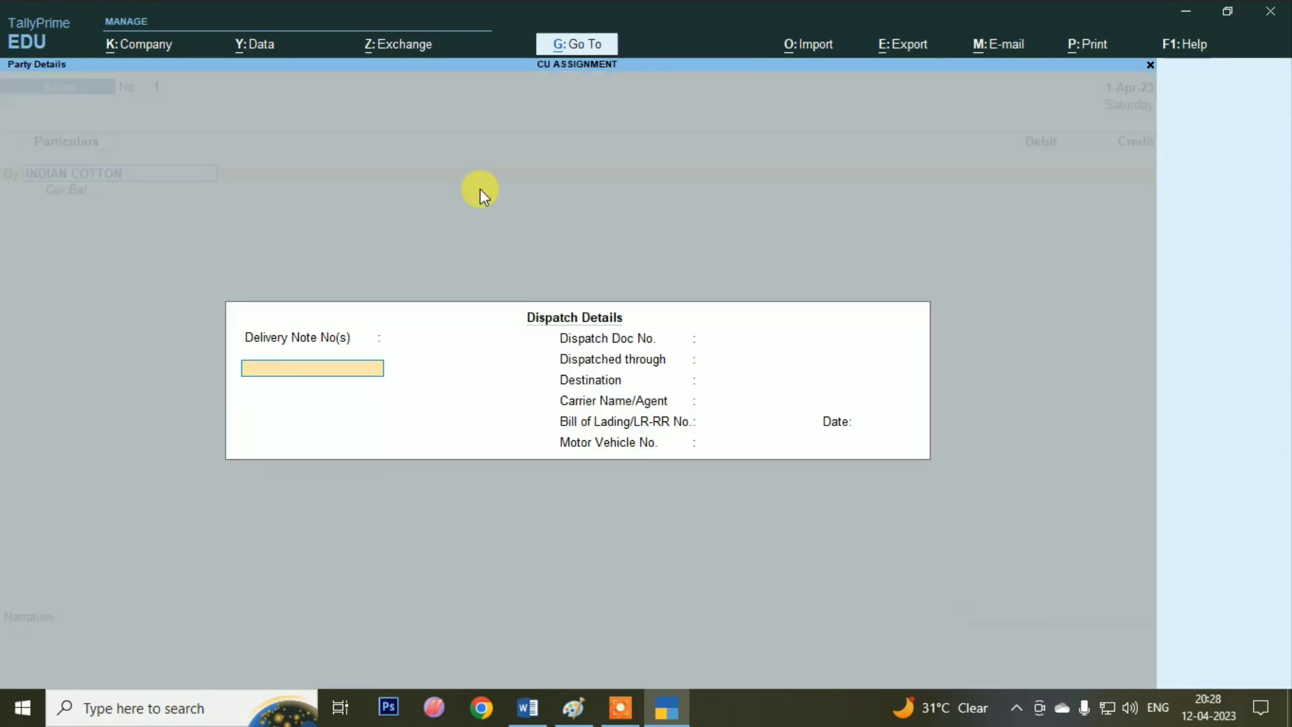
pyautogui.press('Return')
pyautogui.hotkey('ctrl', 'a')
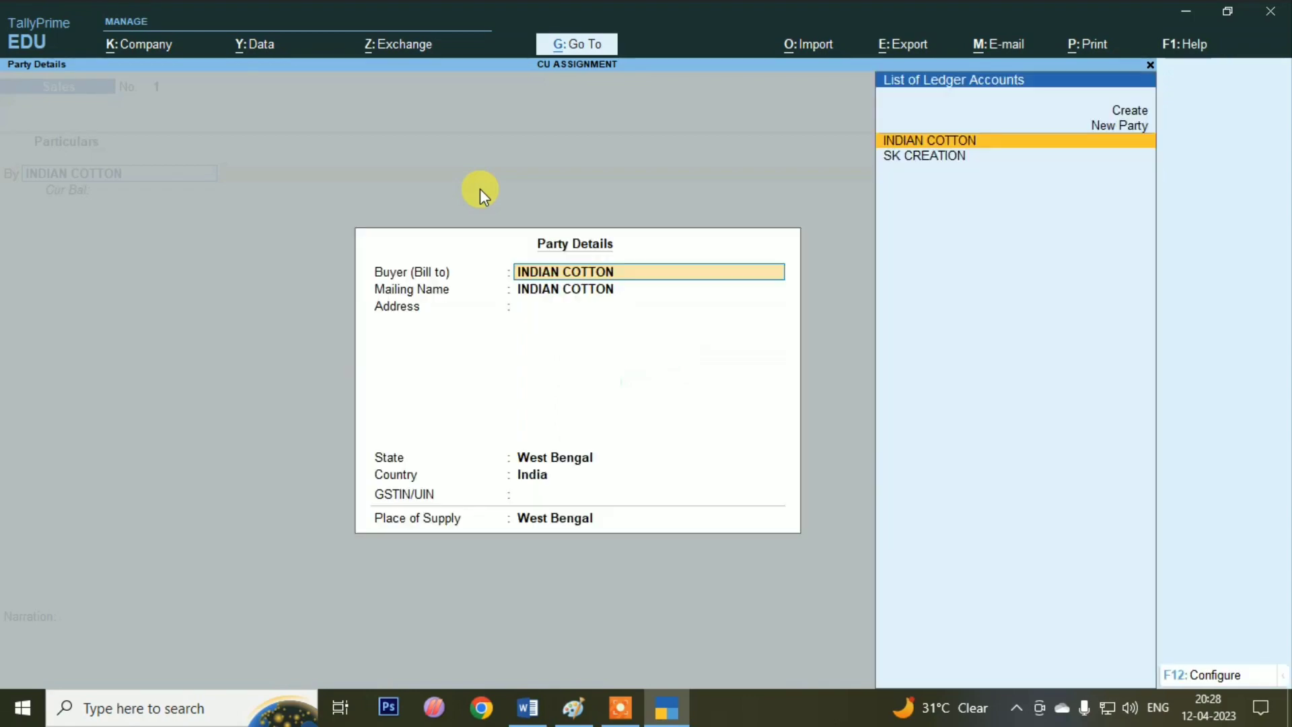
pyautogui.press('Return')
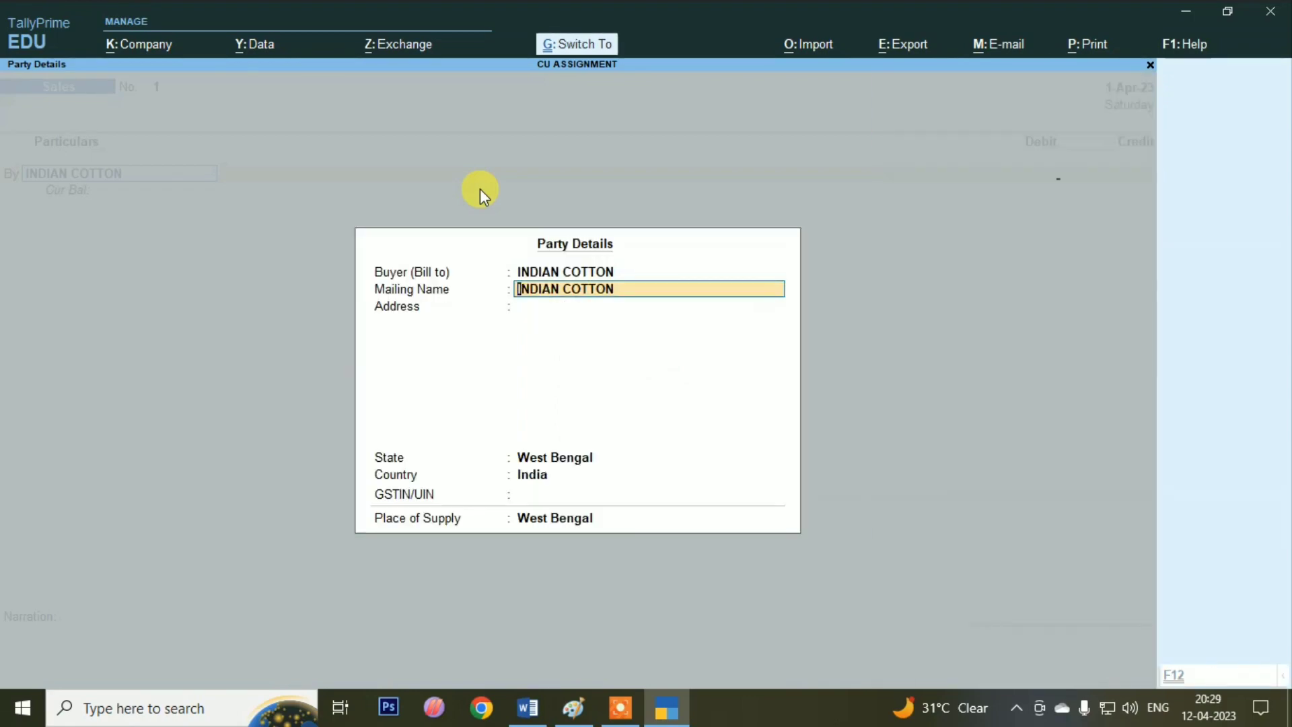
pyautogui.hotkey('ctrl', 'a')
pyautogui.write('45,000')
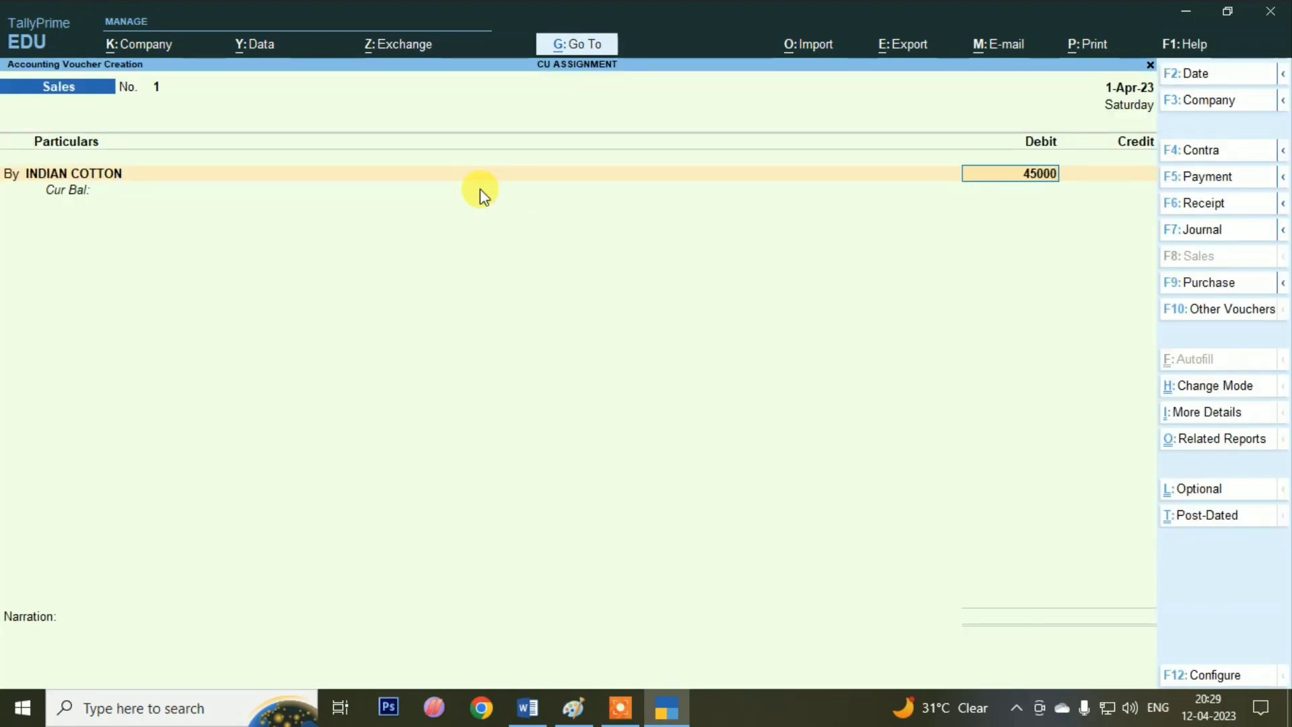
pyautogui.press('Return')
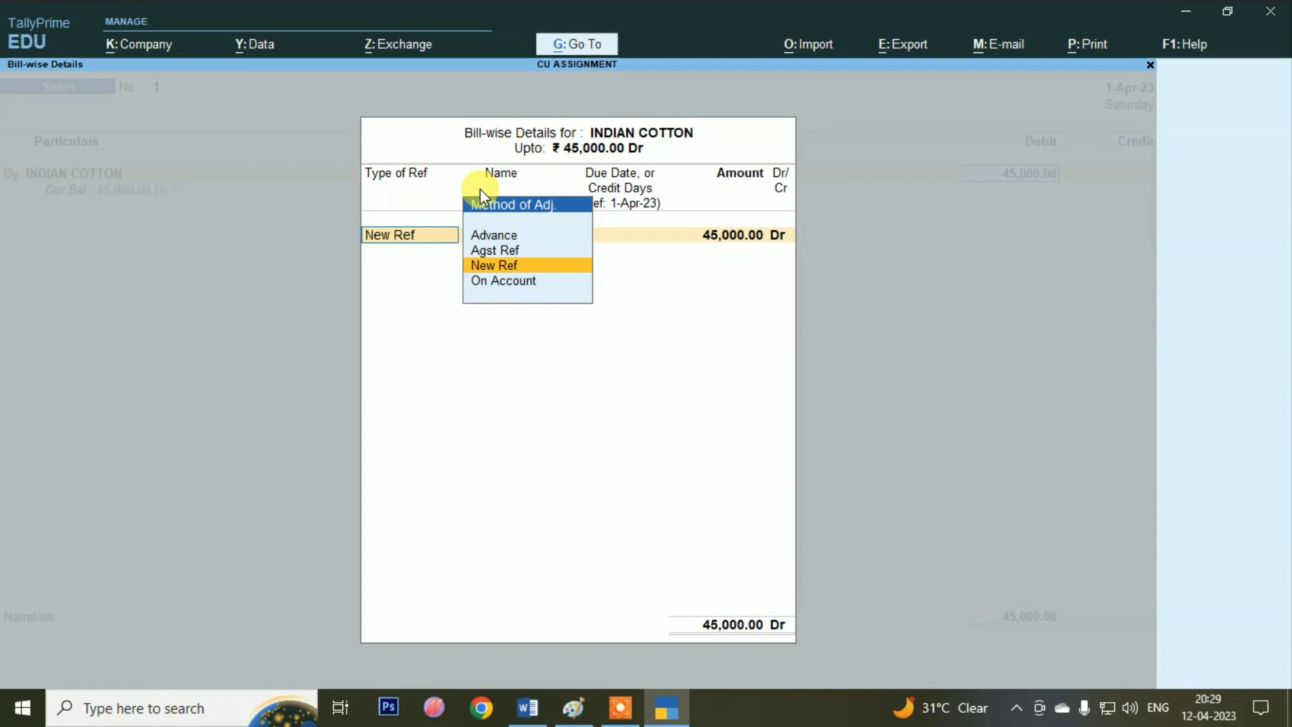
# Step: Add a New Ref bill named INDN/001 for INDIAN COTTON covering the full 45,000 debit, without a due date
pyautogui.press('Return')
pyautogui.write('IND')
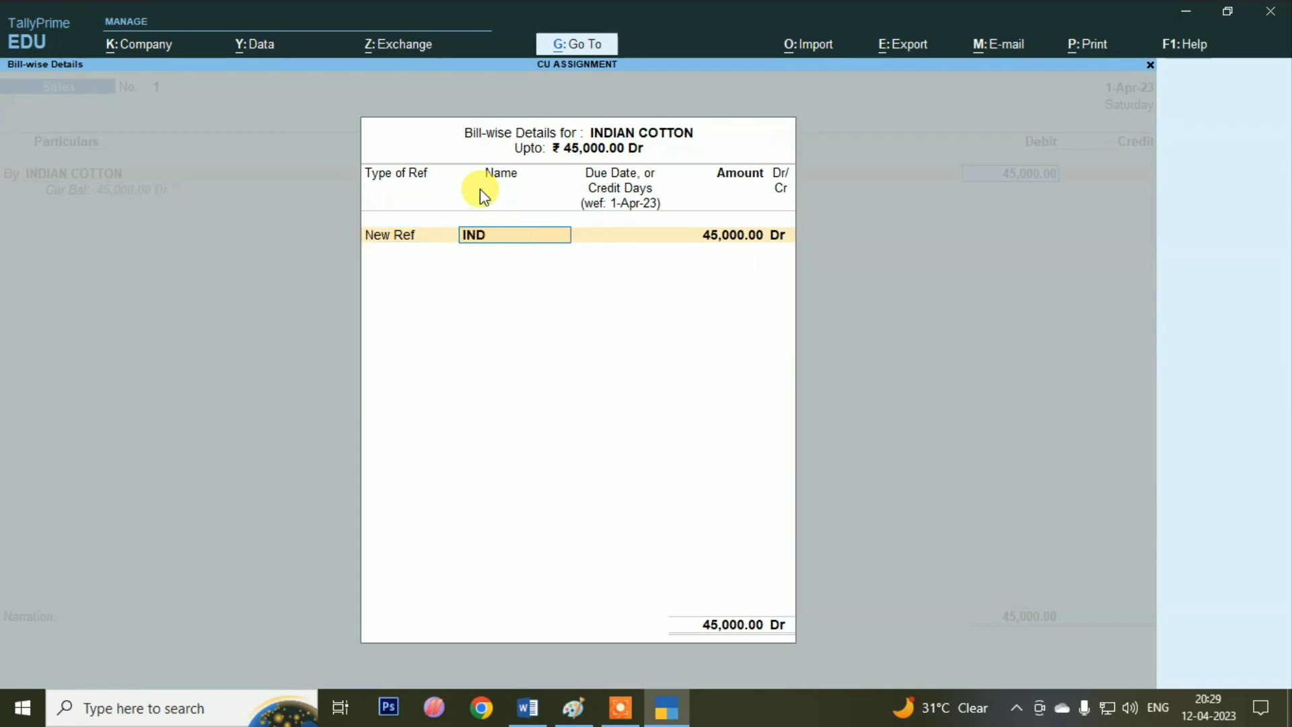
pyautogui.write('N/001')
pyautogui.press('Return')
pyautogui.press('Return')
pyautogui.press('Return')
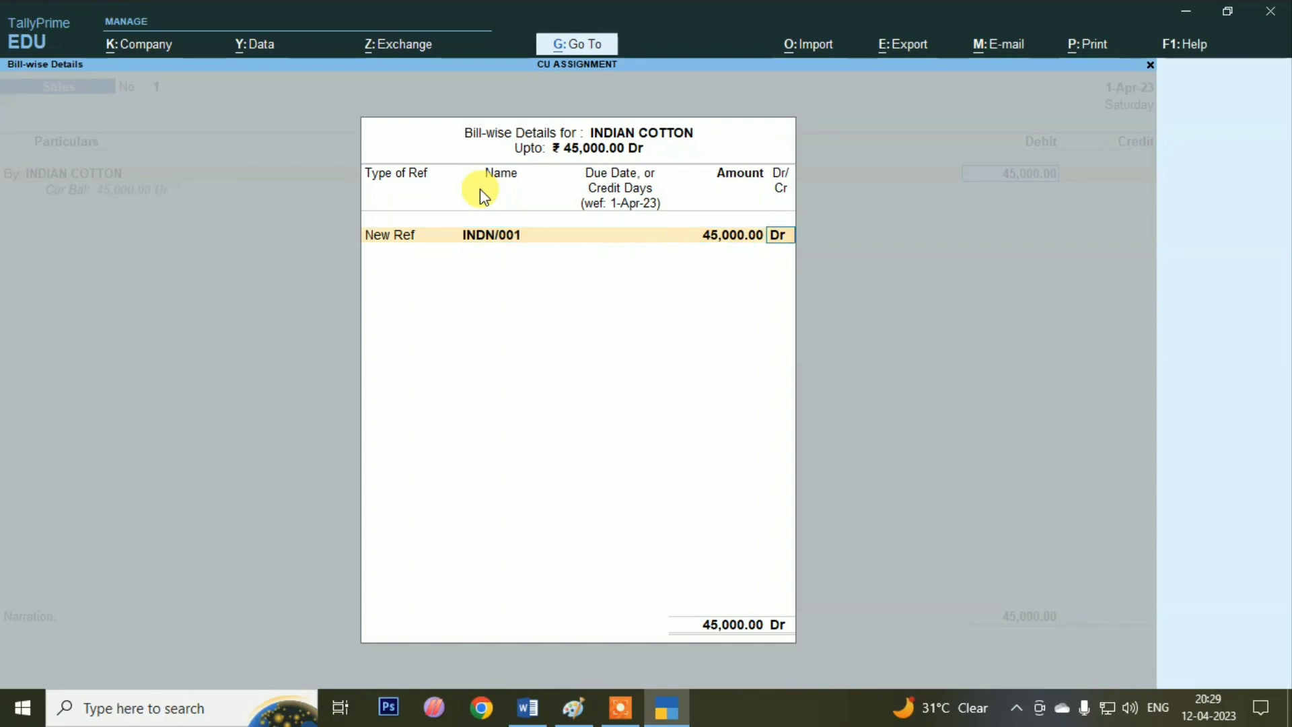
# Step: Create the ledger SALES A/C under Sales Accounts from the sales voucher's credit line
pyautogui.hotkey('alt', 'c')
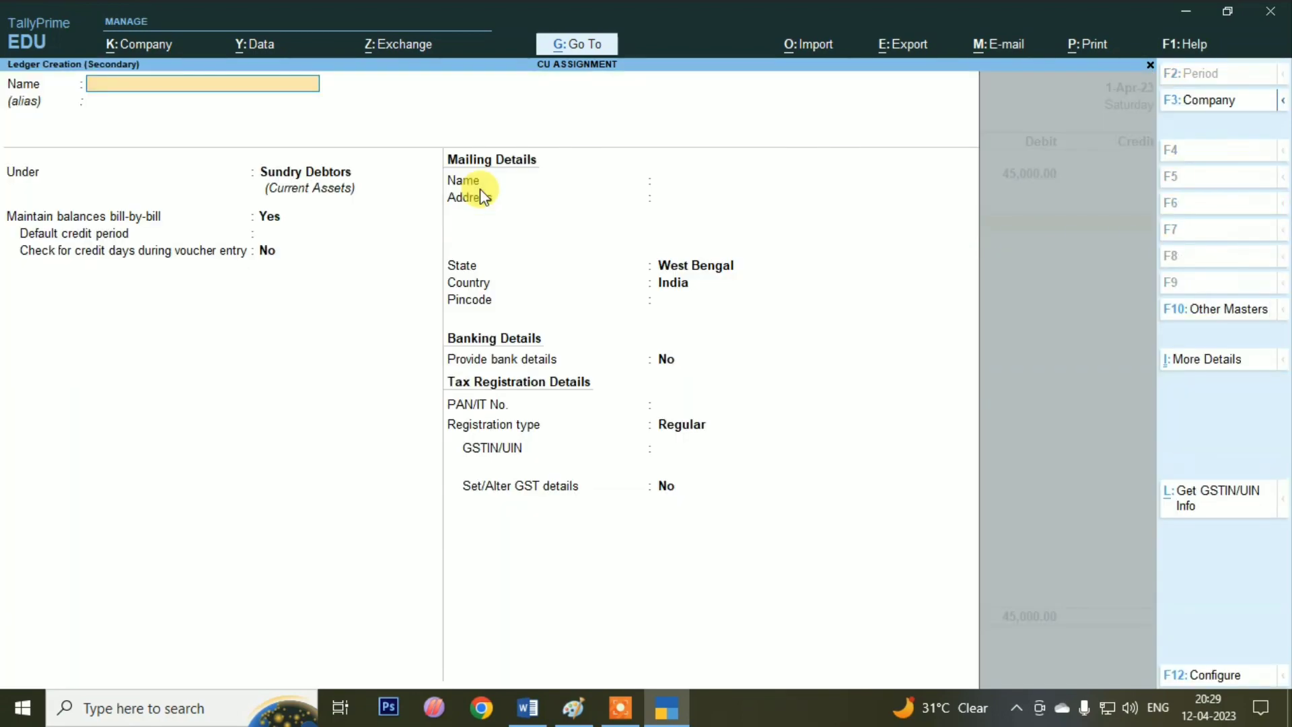
pyautogui.write('SALES A/C')
pyautogui.press('Return')
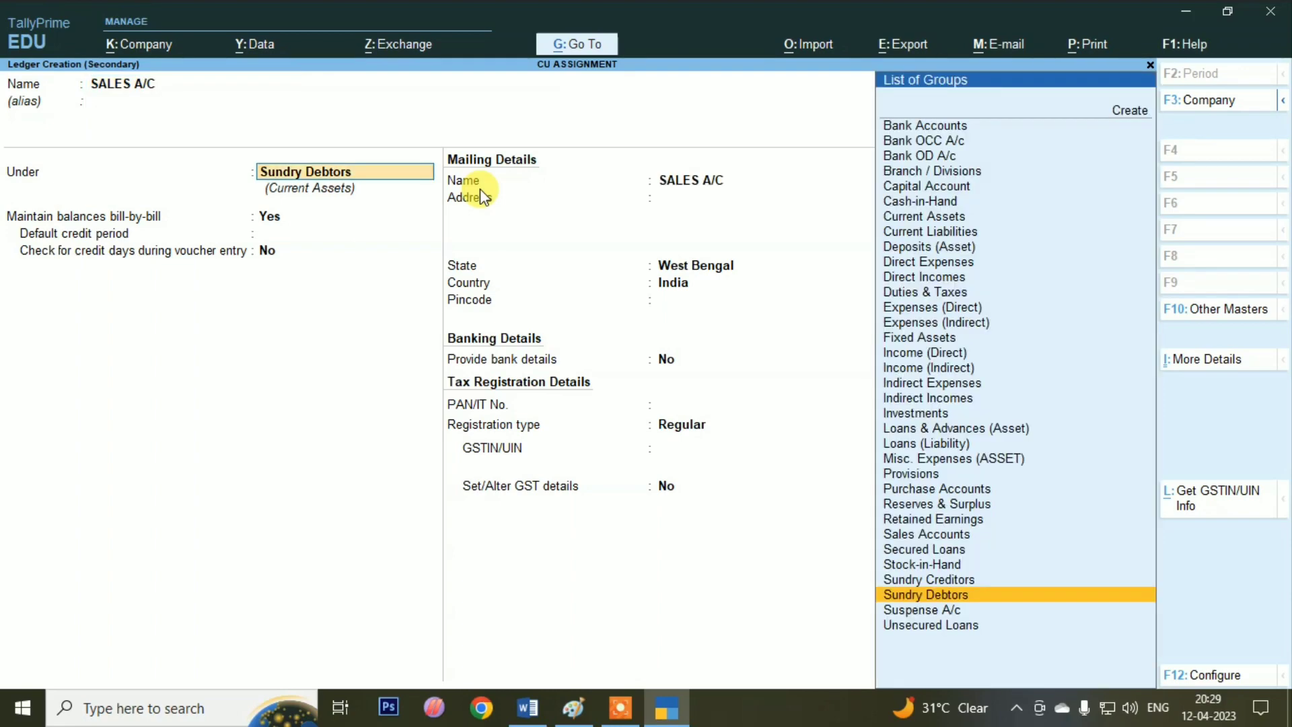
pyautogui.write('SA')
pyautogui.press('Return')
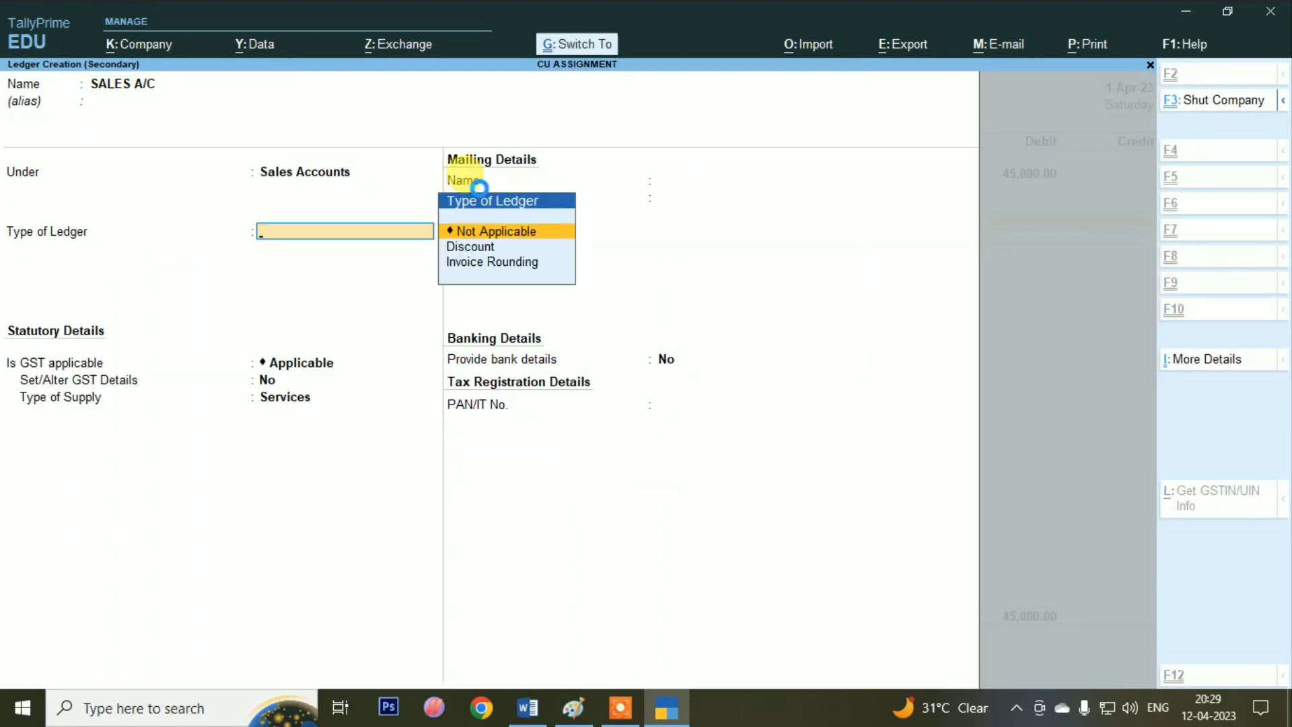
pyautogui.hotkey('ctrl', 'a')
# Step: Credit SALES A/C with 45,000 and save the sales voucher without a narration
pyautogui.press('Return')
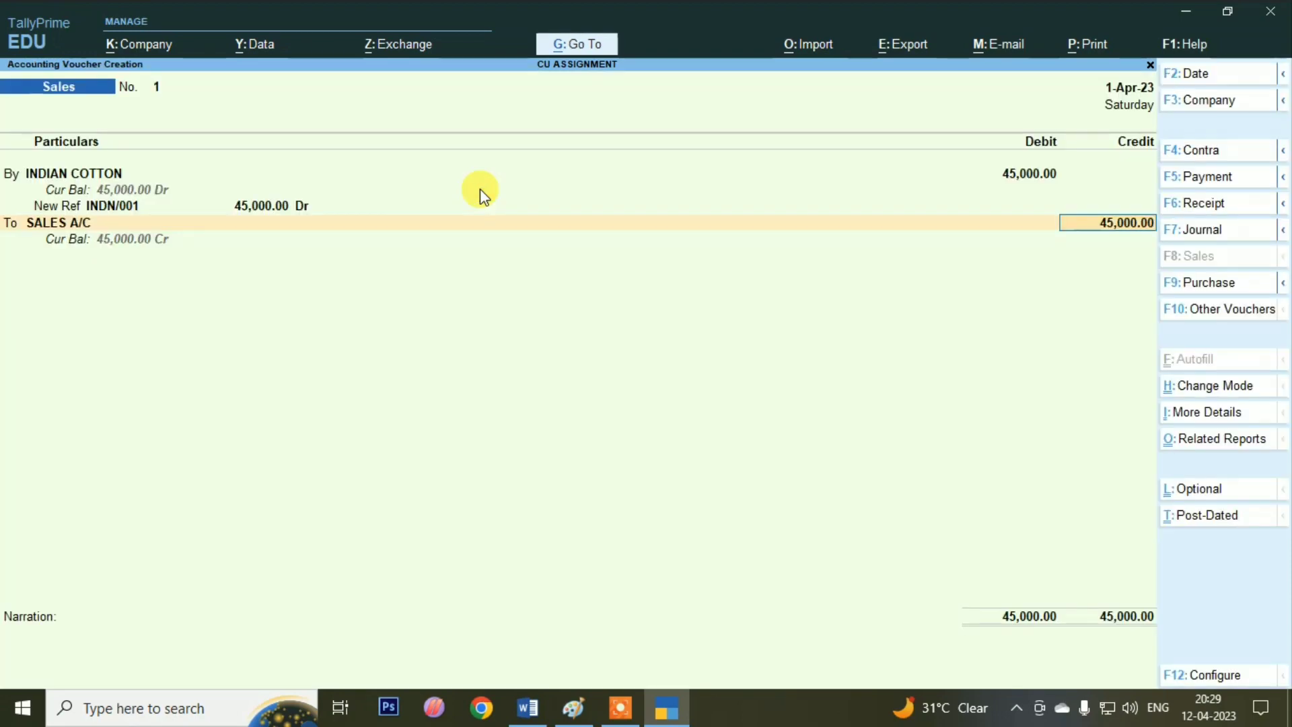
pyautogui.press('Return')
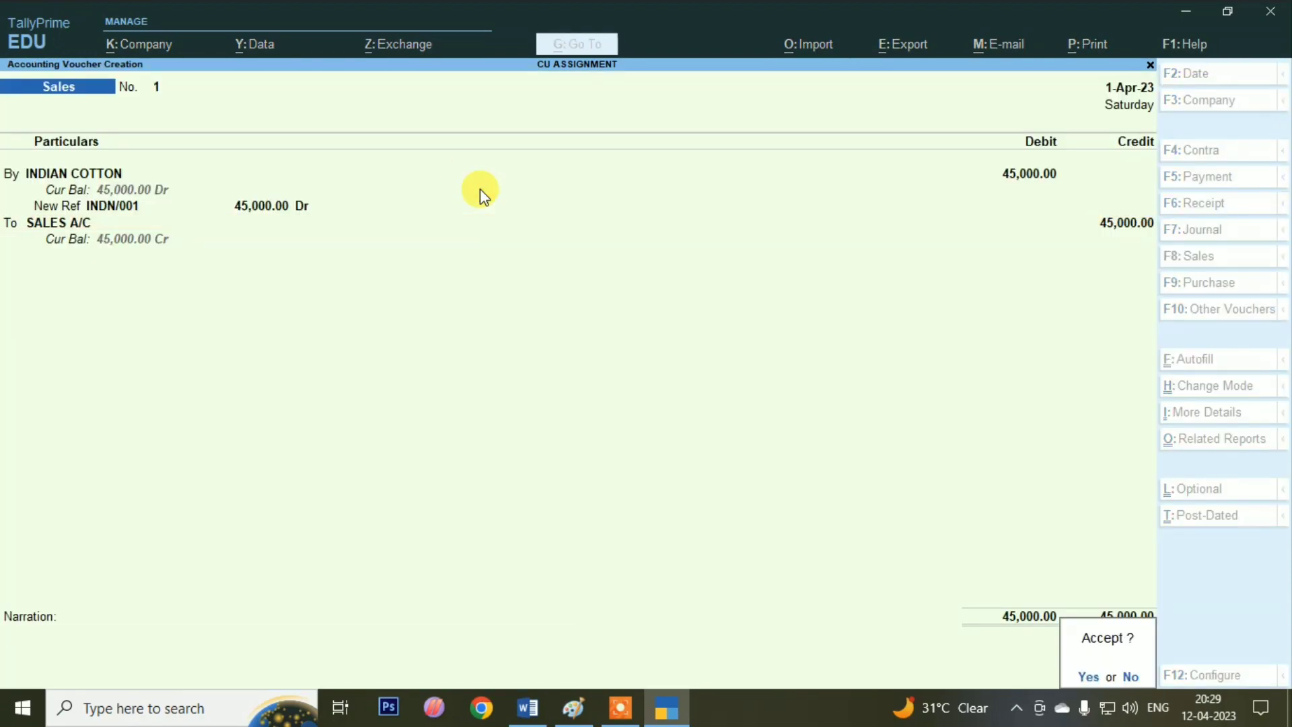
pyautogui.press('Return')
# Step: Check the rent payment in the Word assignment and start a payment voucher in TallyPrime
pyautogui.hotkey('alt', 'Tab')
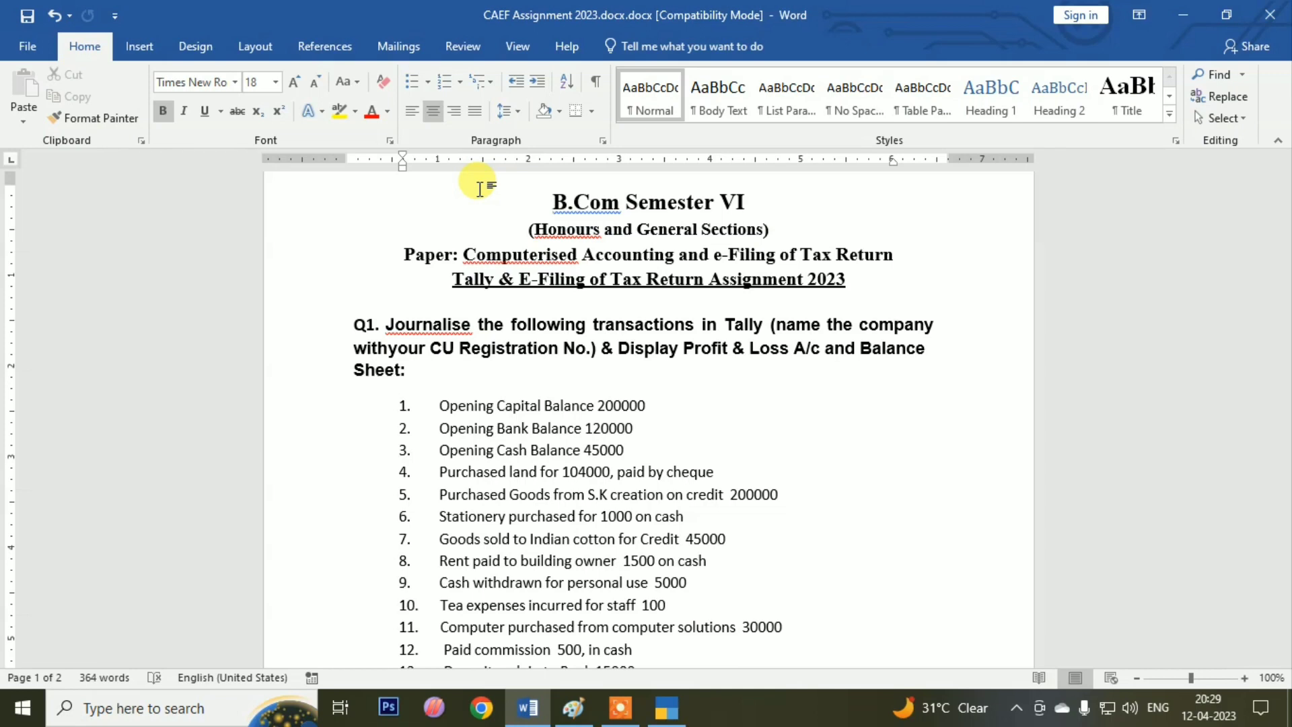
pyautogui.hotkey('alt', 'Tab')
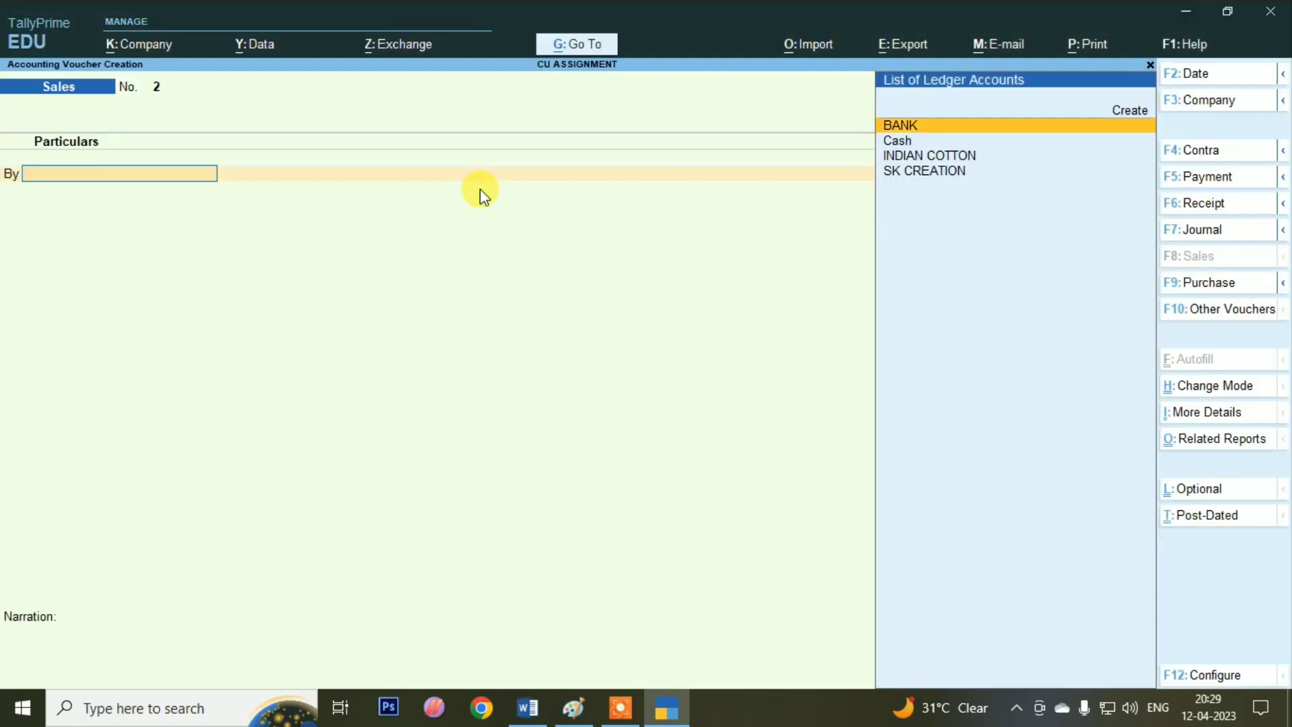
pyautogui.click(1183, 177)
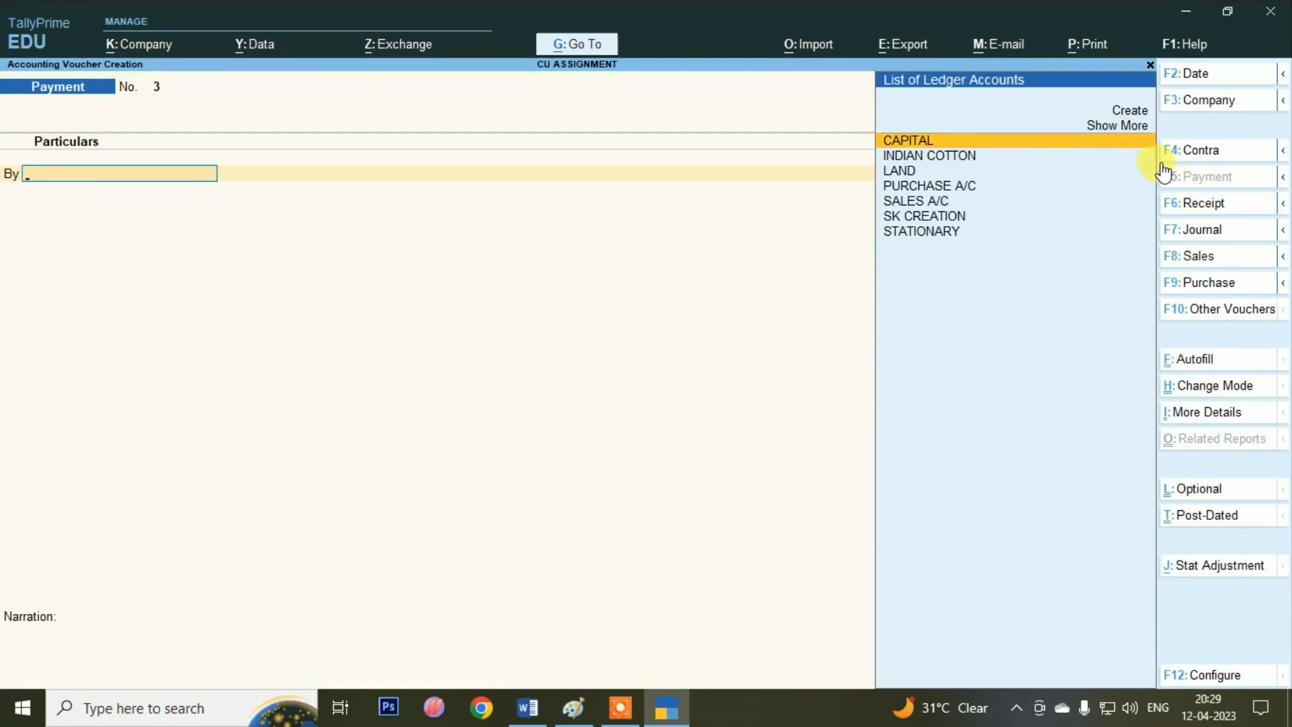
# Step: Create the ledger RENT A.C under Indirect Expenses from the payment voucher's debit line
pyautogui.press('ctrl')
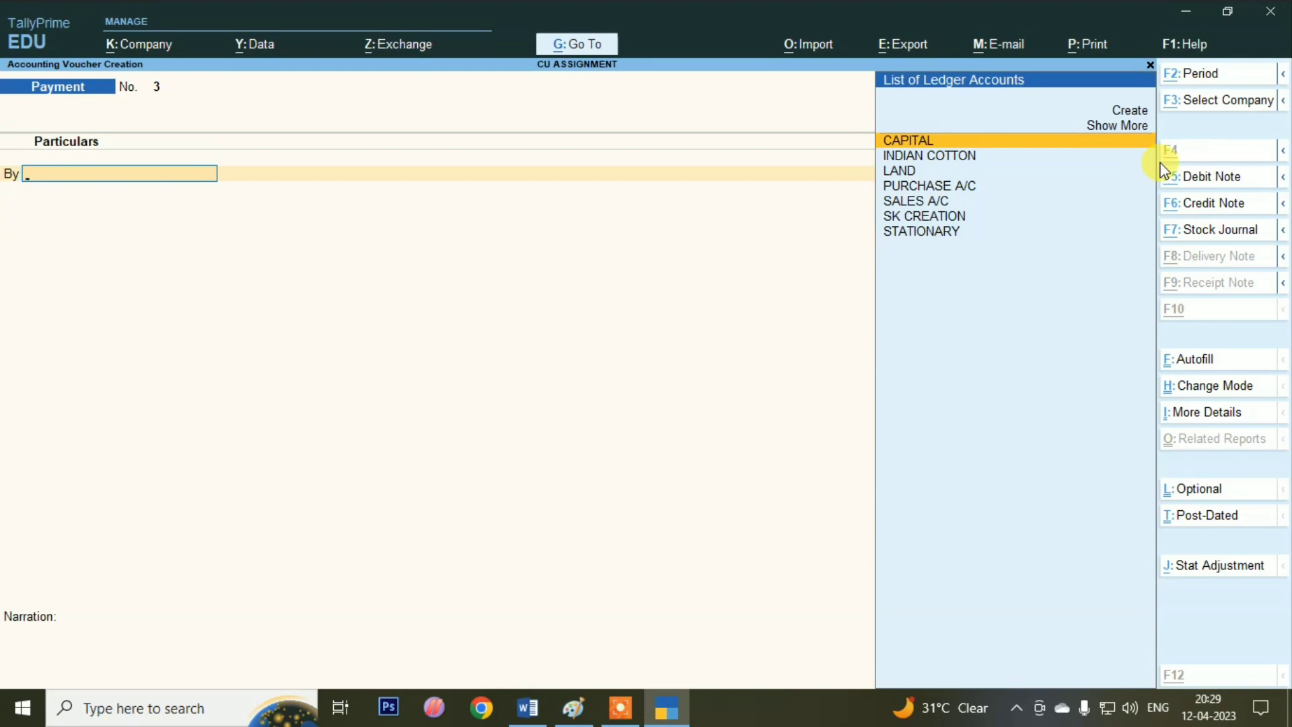
pyautogui.hotkey('alt', 'c')
pyautogui.write('RENT')
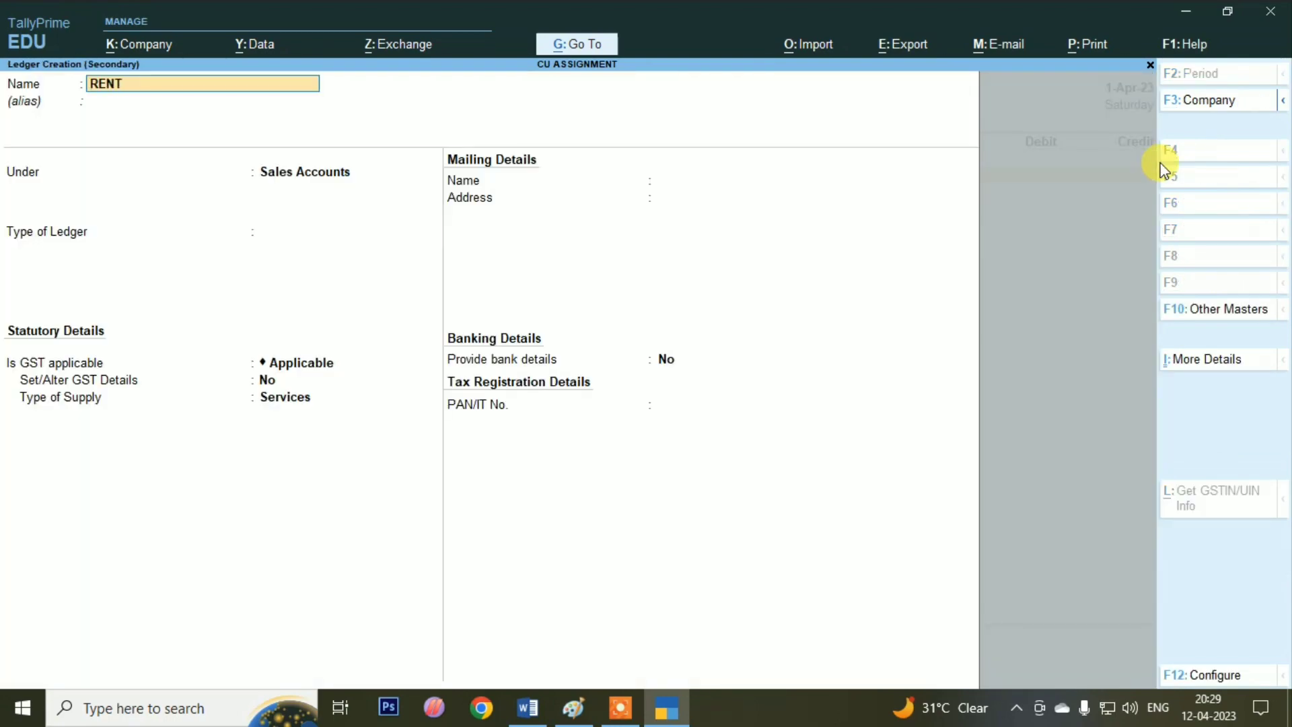
pyautogui.write(' A.C')
pyautogui.press('Return')
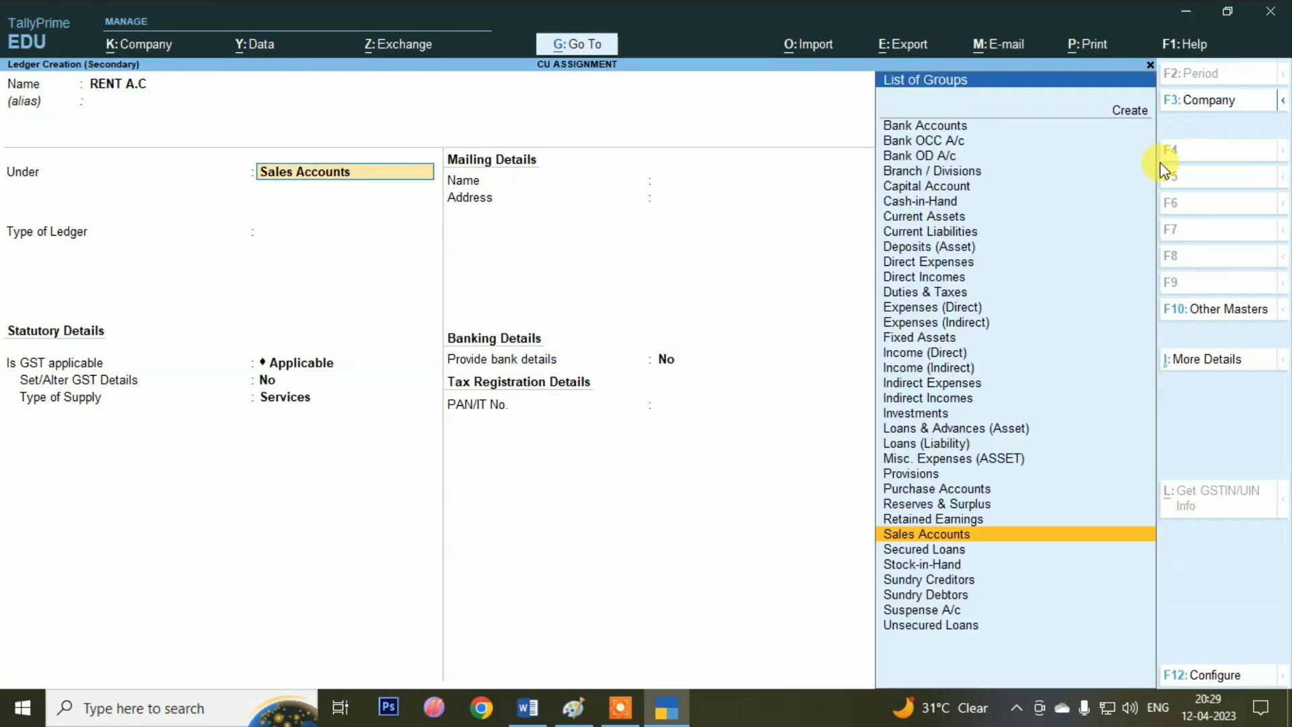
pyautogui.write('IND')
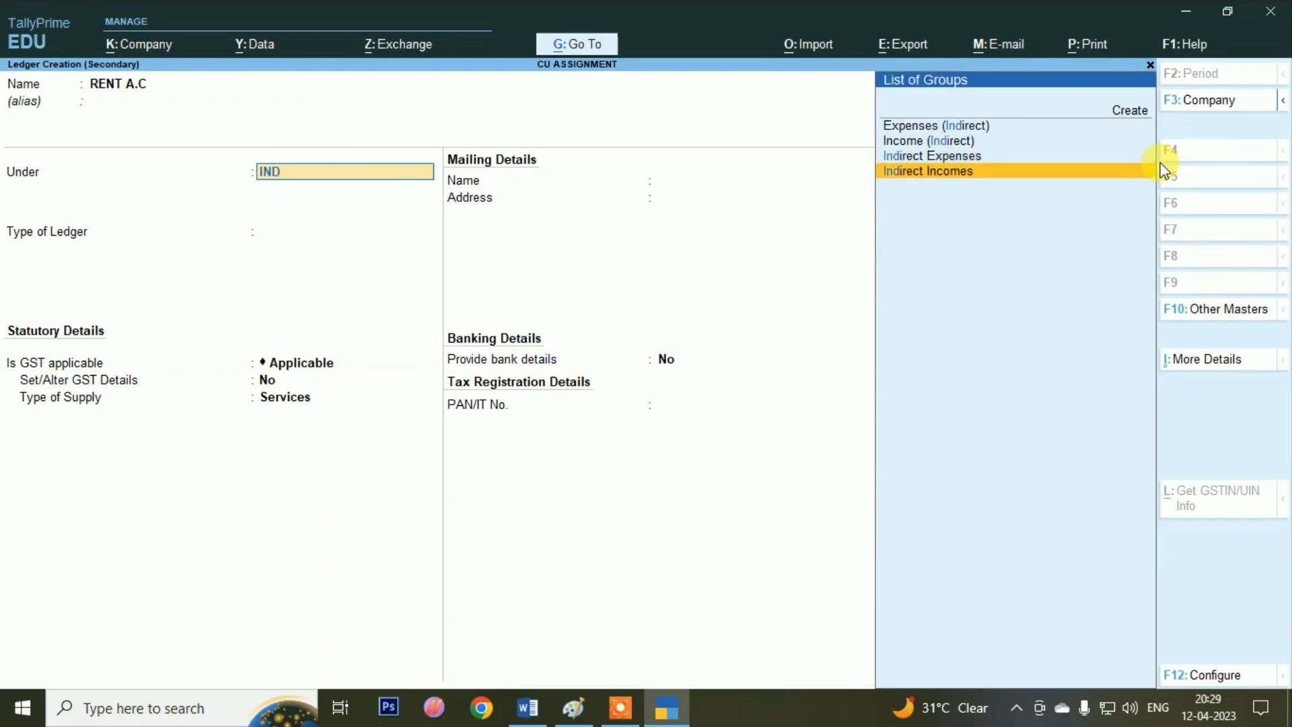
pyautogui.press('Up')
pyautogui.press('Return')
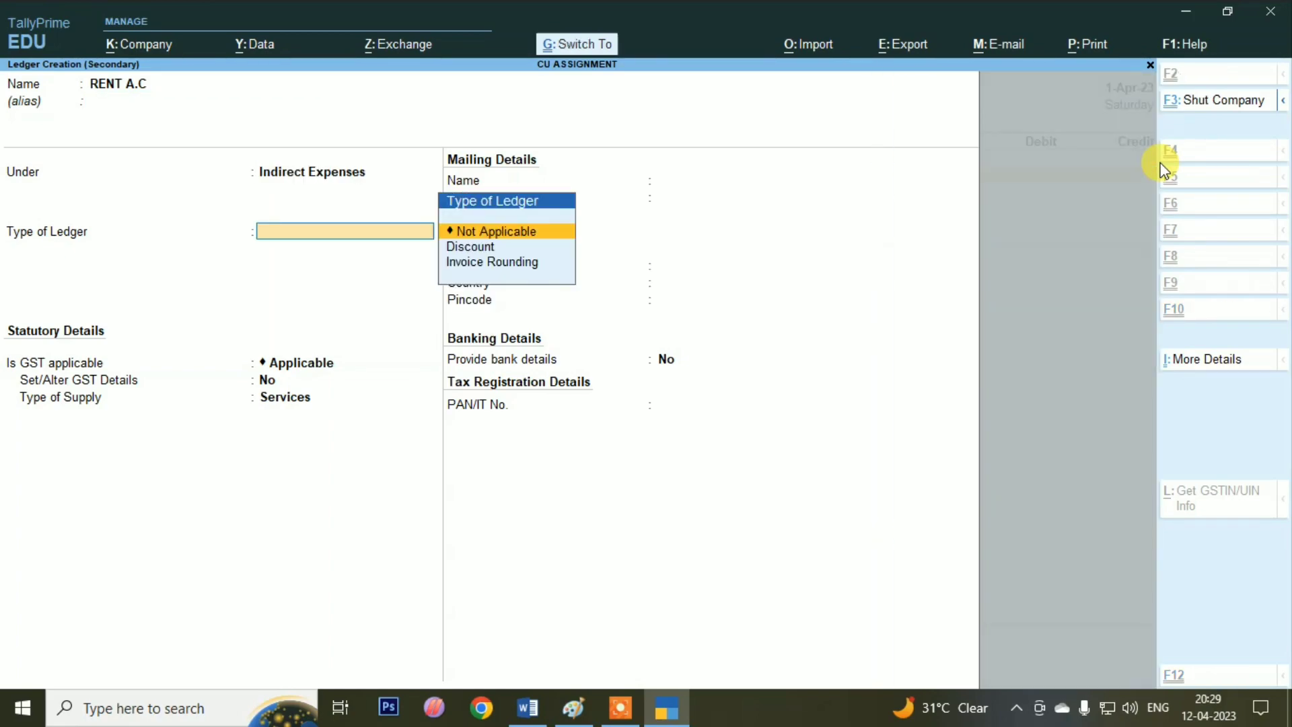
pyautogui.hotkey('ctrl', 'a')
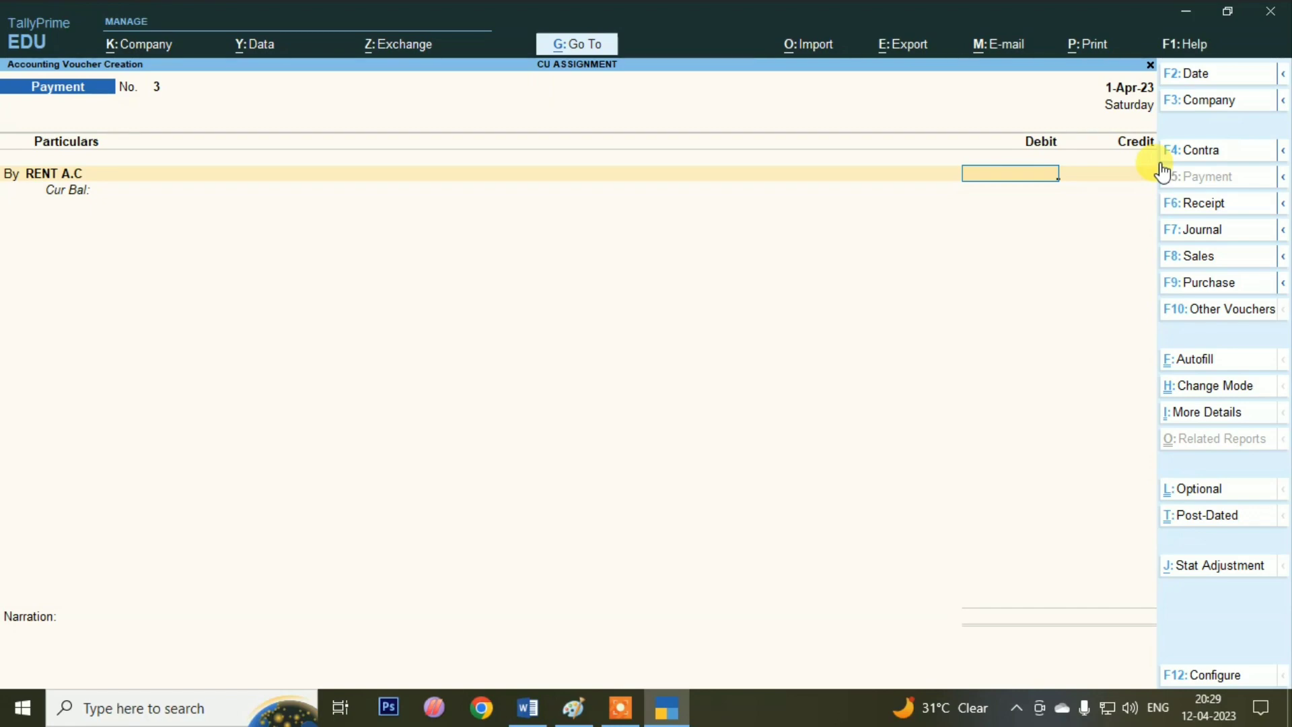
# Step: Look up the rent amount in the Word assignment and debit RENT A.C with 1,500 in the TallyPrime payment voucher
pyautogui.hotkey('alt', 'Tab')
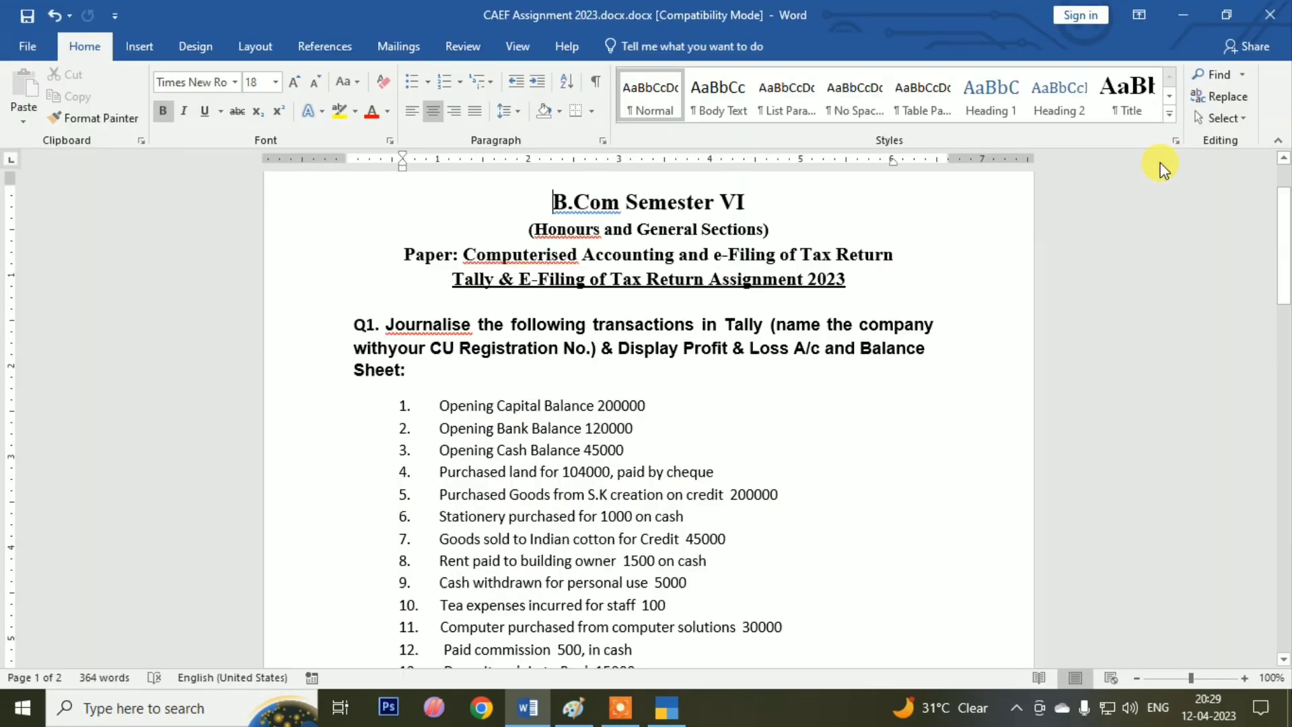
pyautogui.hotkey('alt', 'Tab')
pyautogui.write('1500')
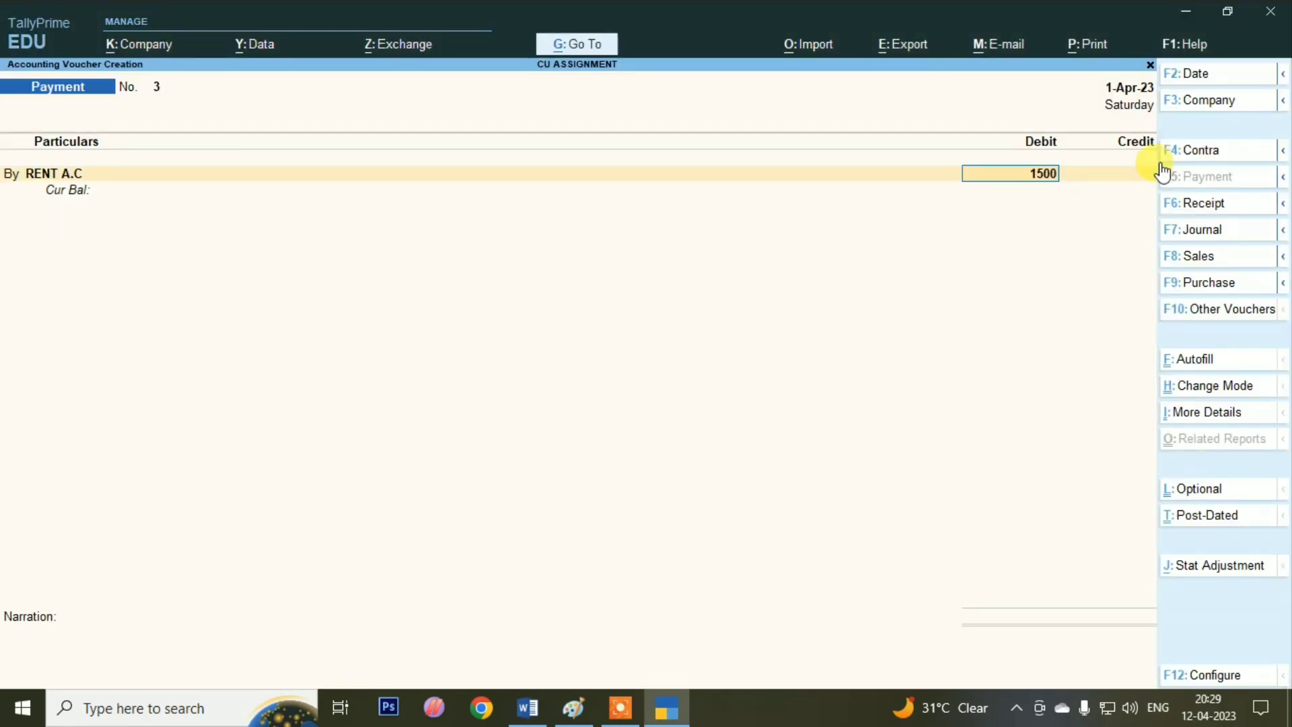
pyautogui.press('Return')
pyautogui.press('Return')
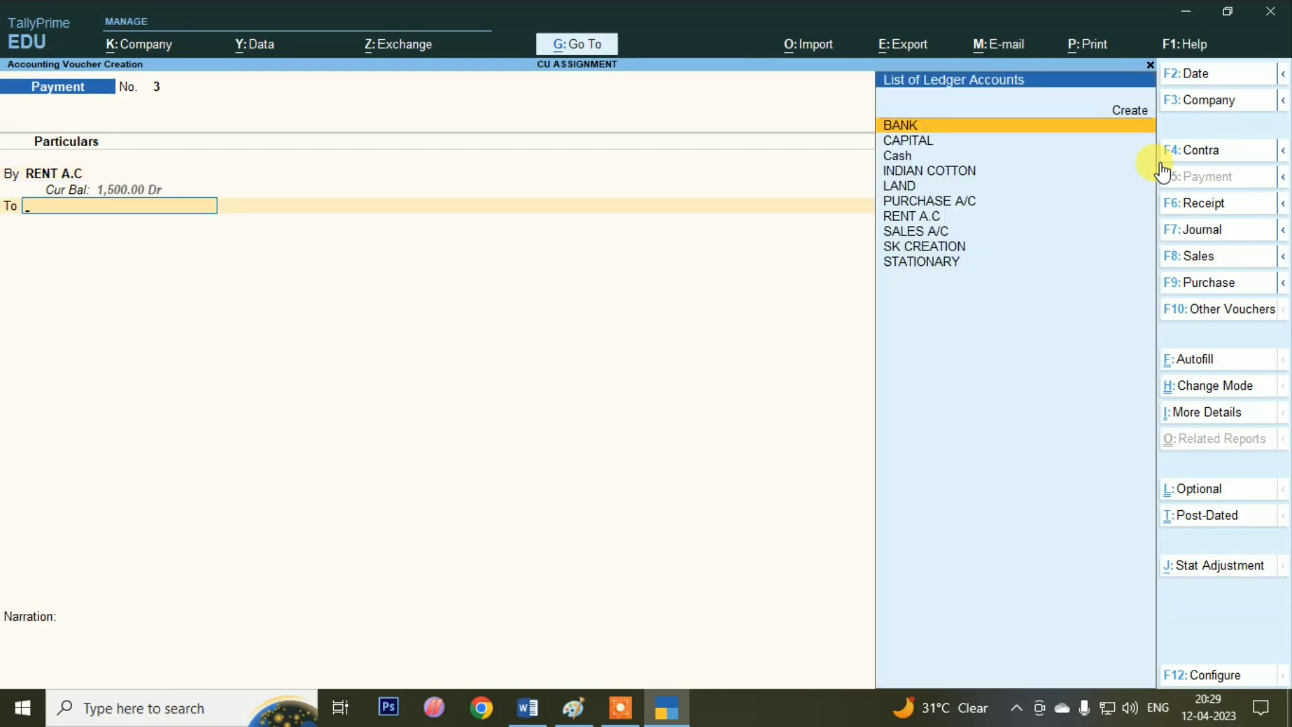
# Step: Credit Cash with 1,500 and save the rent payment voucher without a narration
pyautogui.press('Down')
pyautogui.press('Down')
pyautogui.press('Return')
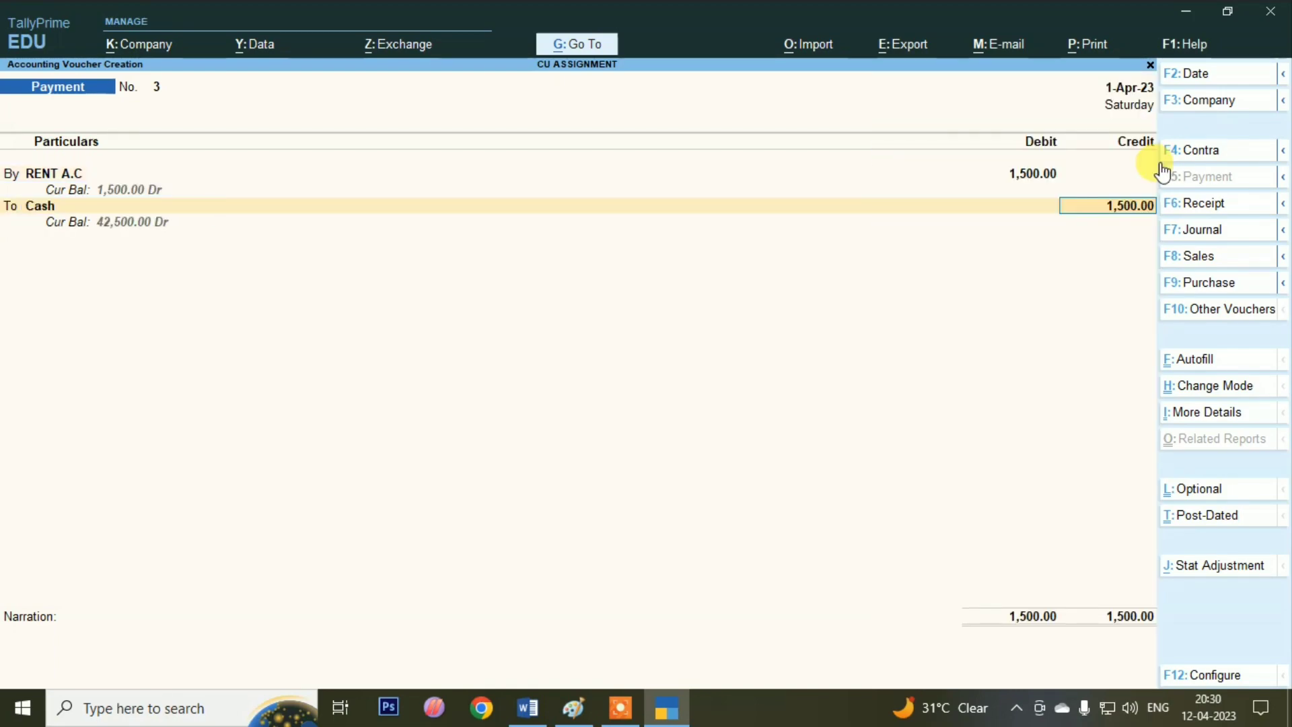
pyautogui.hotkey('ctrl', 'a')
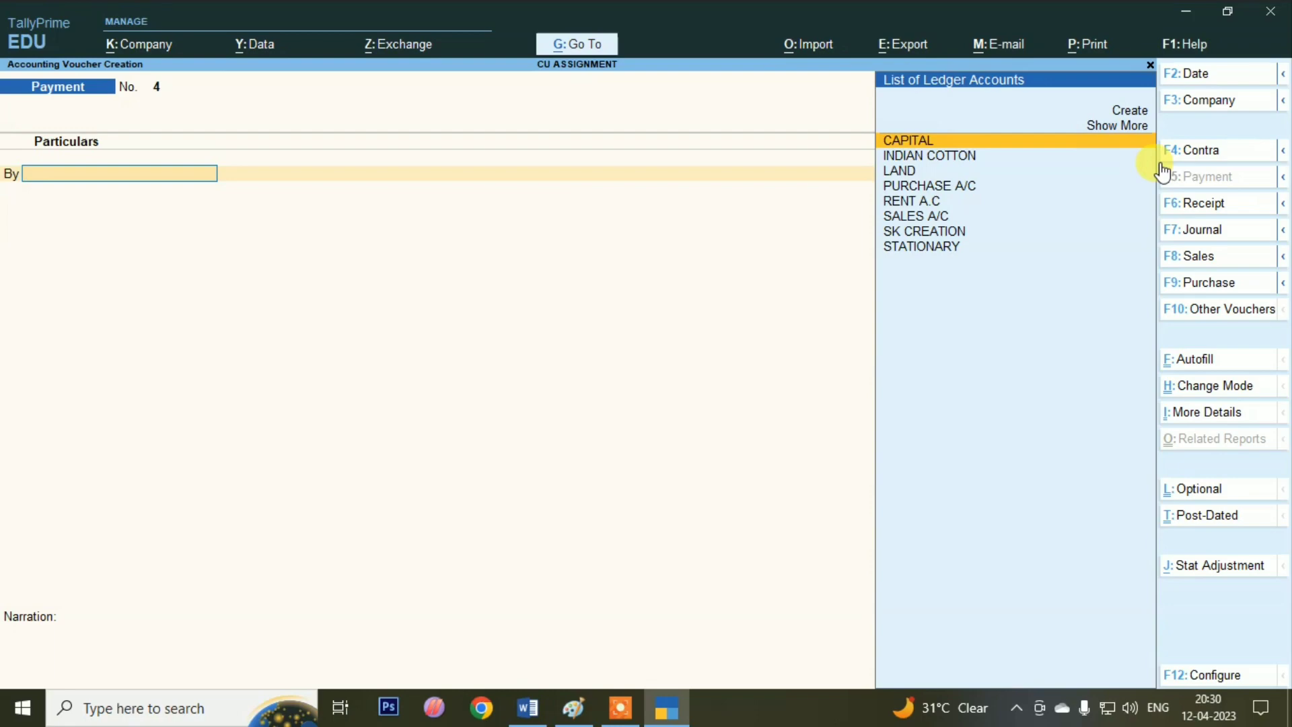
# Step: Check the personal cash withdrawal in the Word assignment and create the ledger DRAWING under Capital Account from TallyPrime's new payment voucher
pyautogui.hotkey('alt', 'Tab')
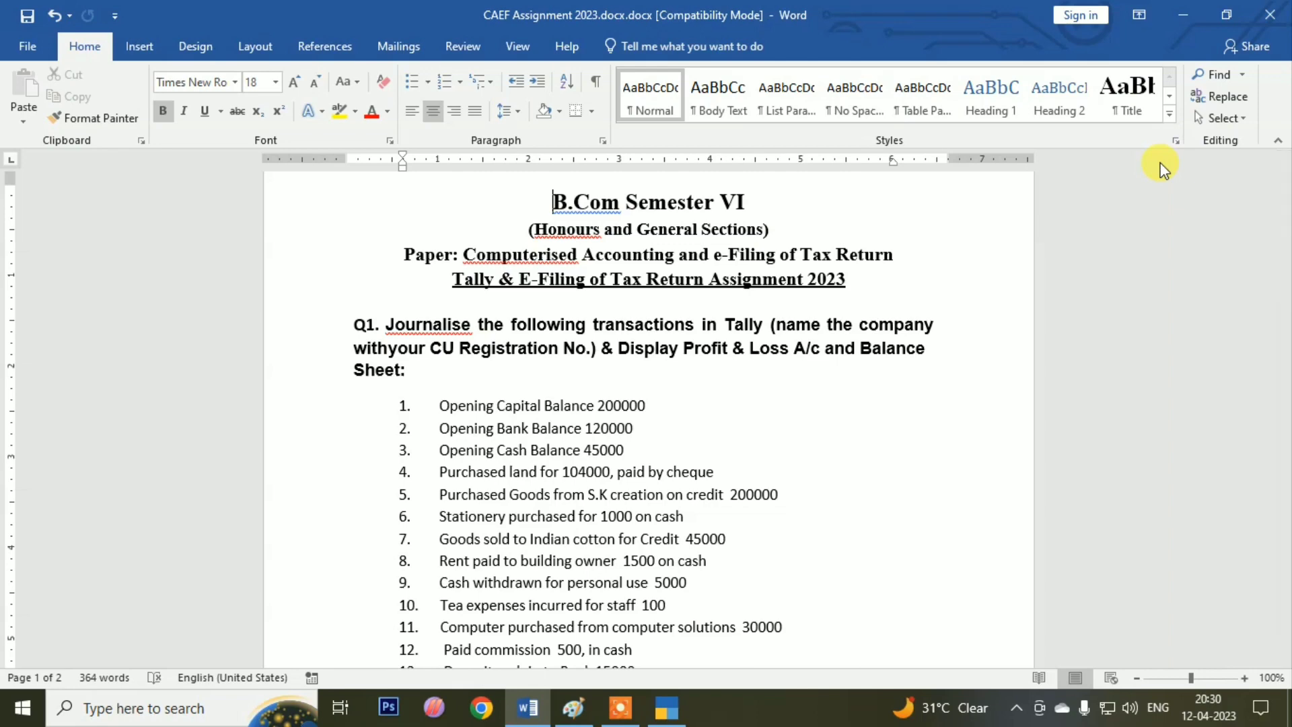
pyautogui.hotkey('alt', 'Tab')
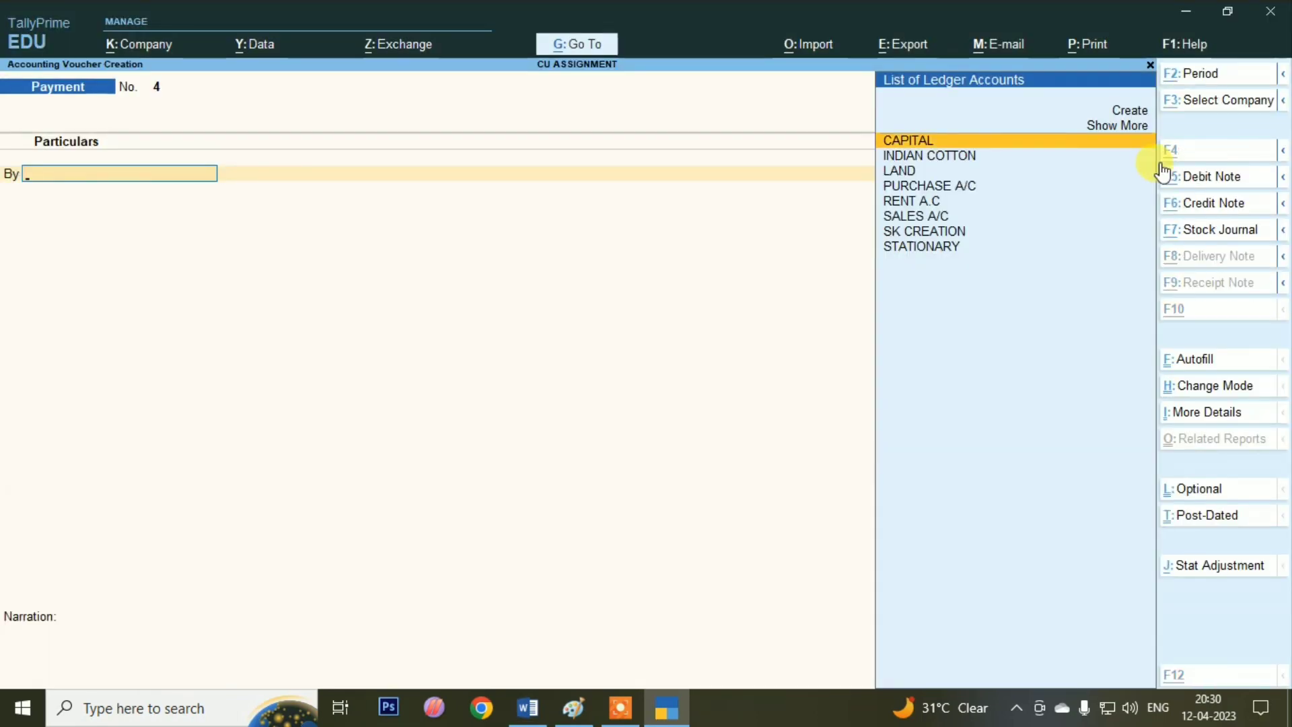
pyautogui.hotkey('alt', 'c')
pyautogui.write('DRA')
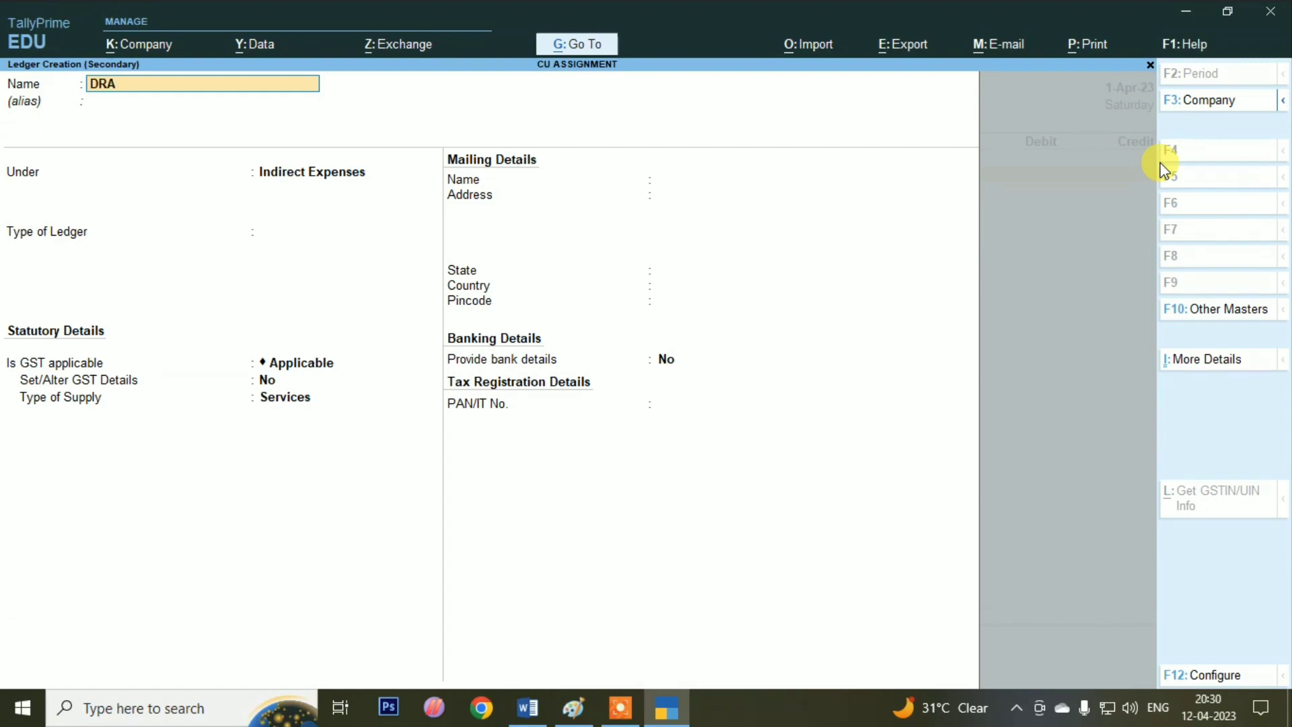
pyautogui.write('WING')
pyautogui.press('Return')
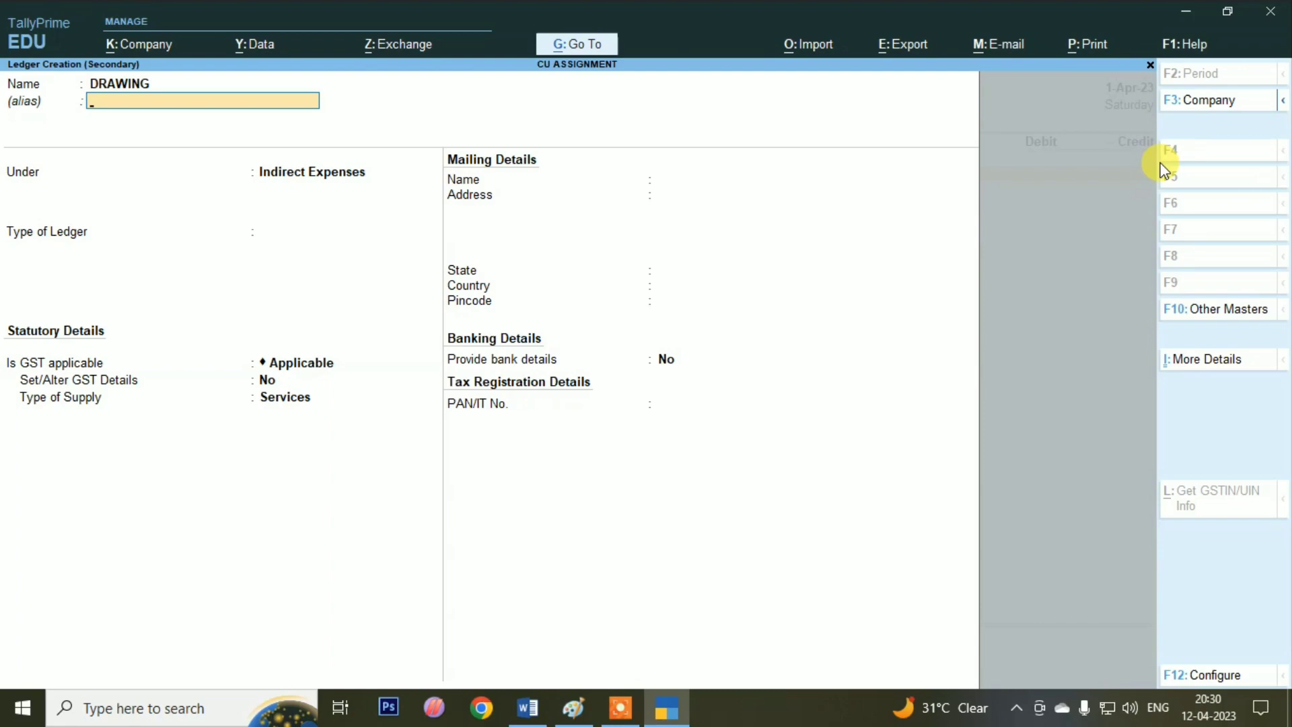
pyautogui.press('Return')
pyautogui.write('ca')
pyautogui.press('Down')
pyautogui.press('Return')
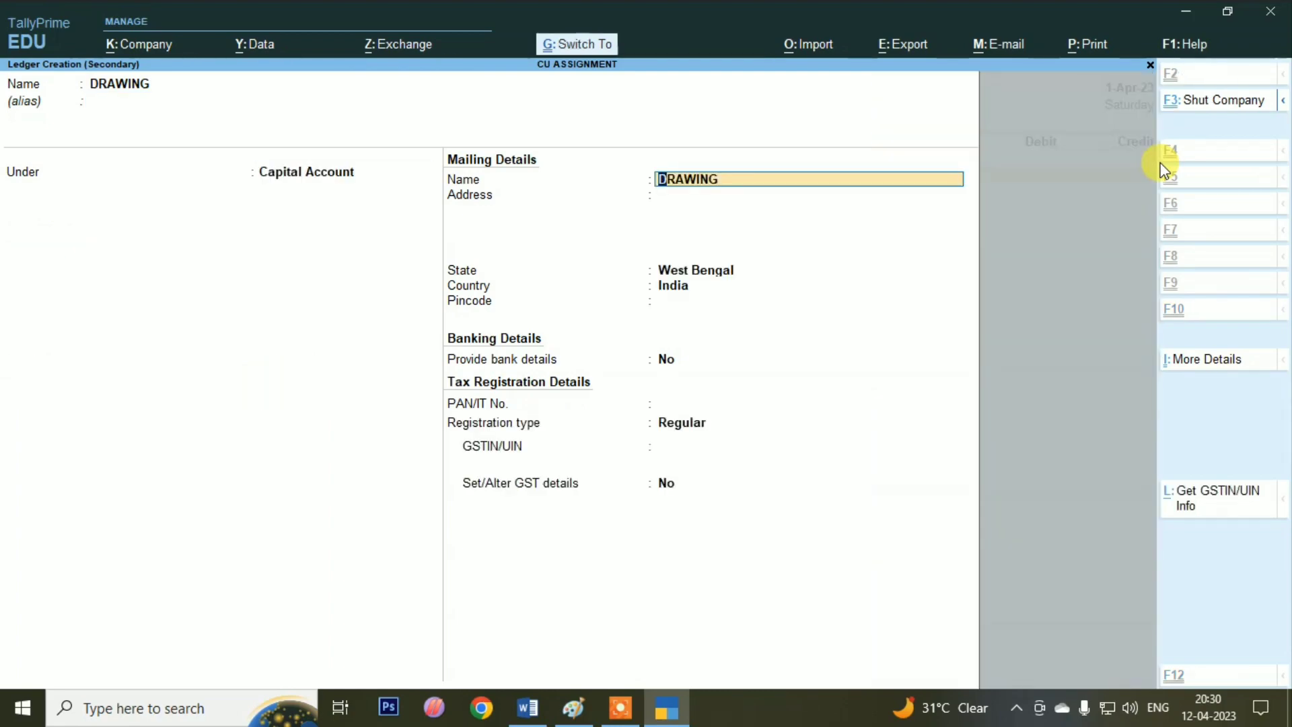
pyautogui.hotkey('ctrl', 'a')
# Step: Look up the withdrawal amount in the Word assignment and debit DRAWING with 5,000 in the TallyPrime payment voucher
pyautogui.hotkey('alt', 'Tab')
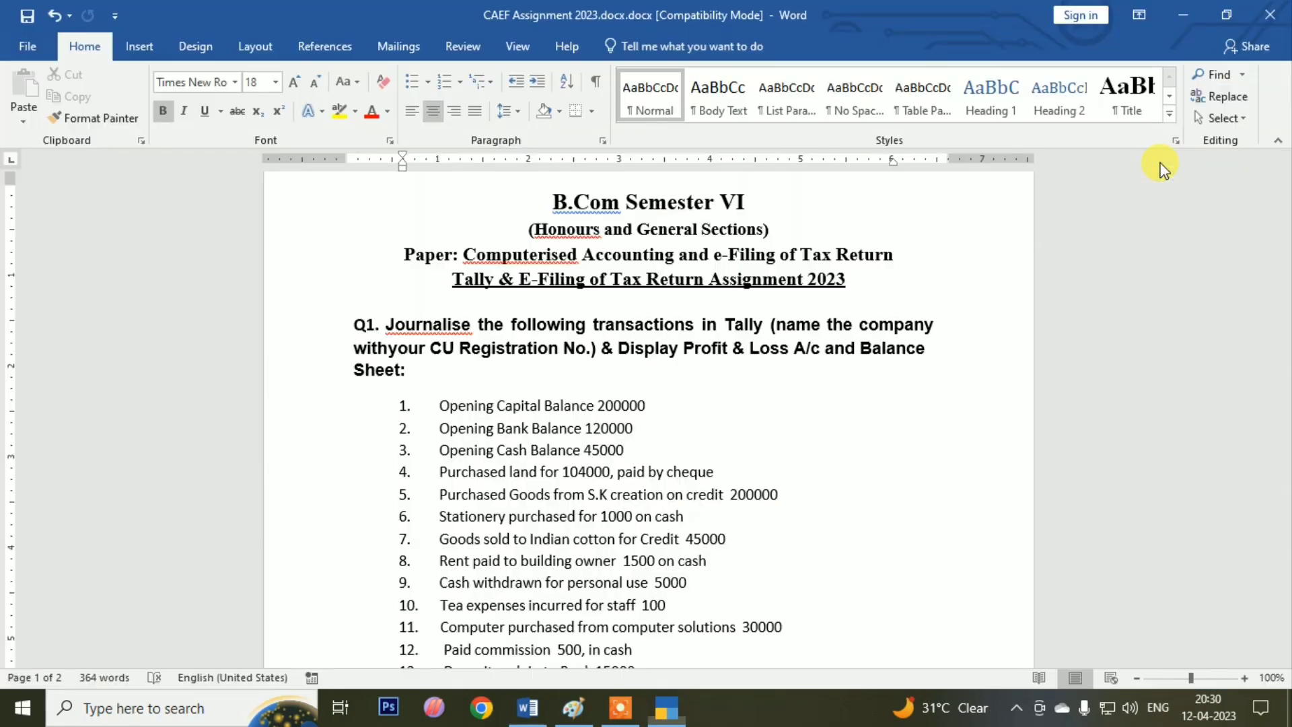
pyautogui.press('alt')
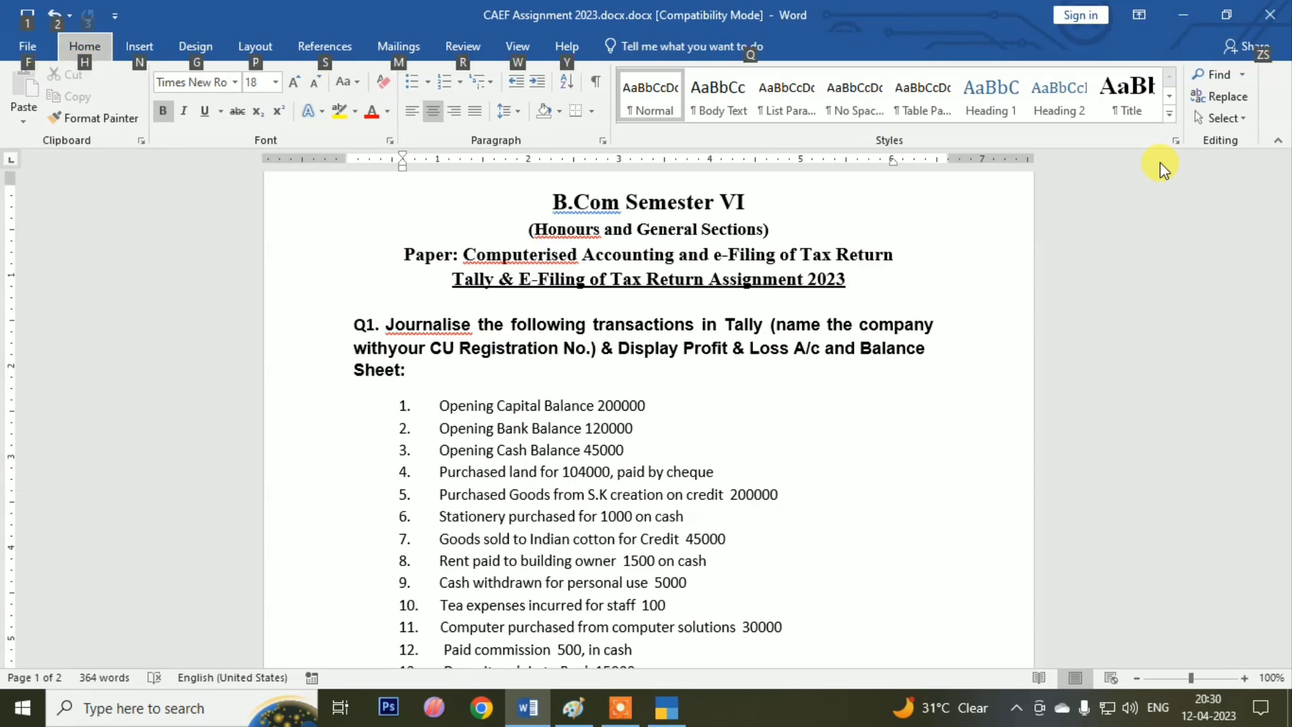
pyautogui.hotkey('alt', 'Tab')
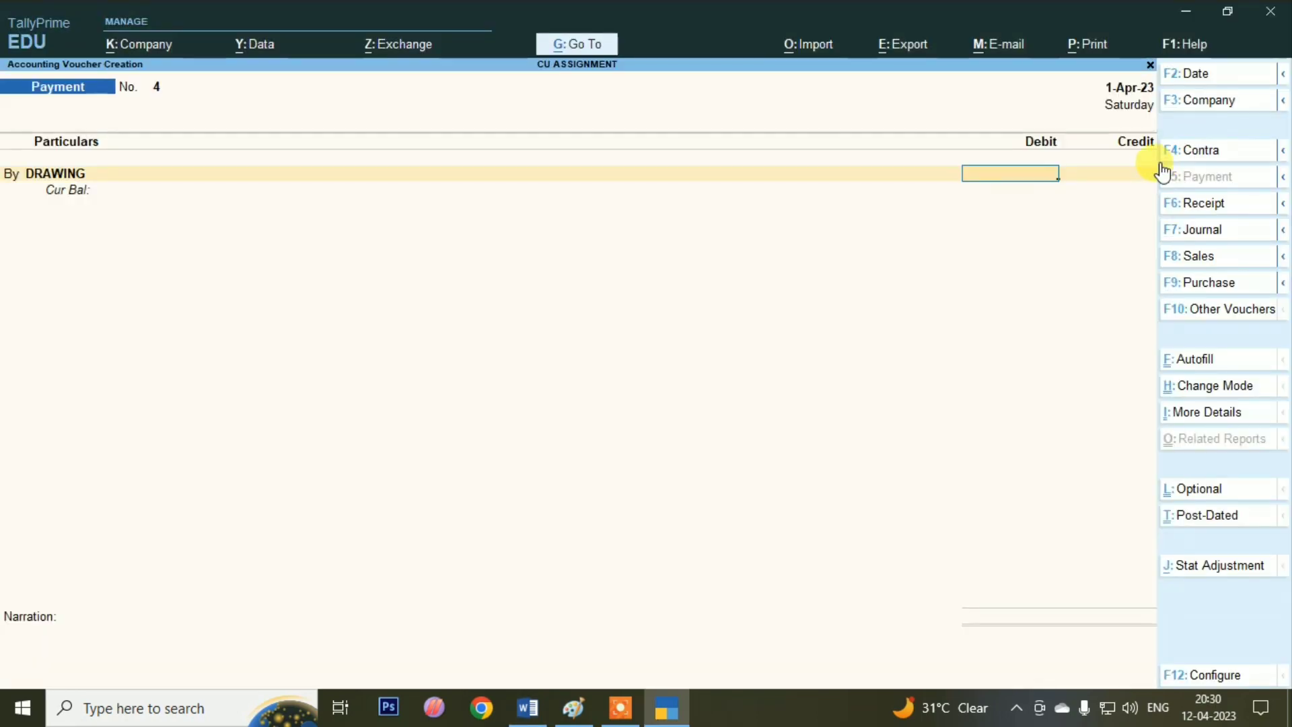
pyautogui.write('5000')
pyautogui.press('Return')
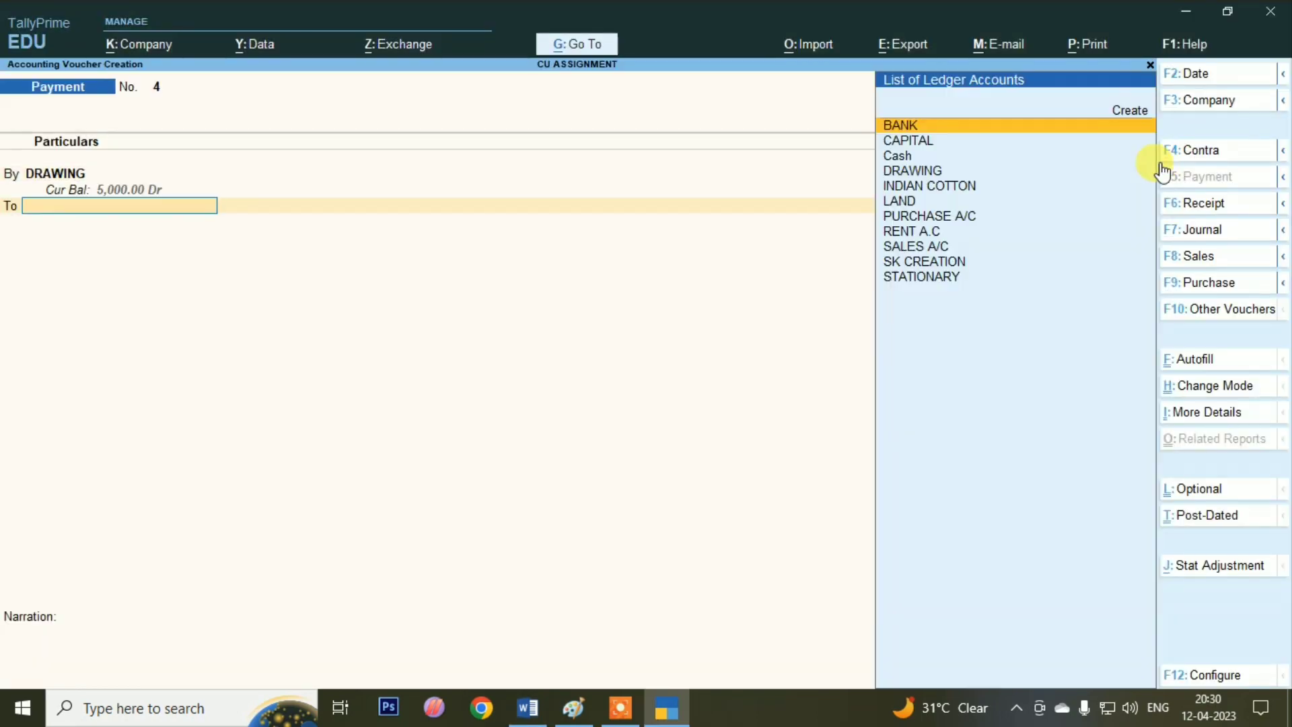
# Step: Recheck the withdrawal in the Word assignment, credit Cash with 5,000 in TallyPrime, and save the drawing payment voucher without a narration
pyautogui.press('Down')
pyautogui.press('Down')
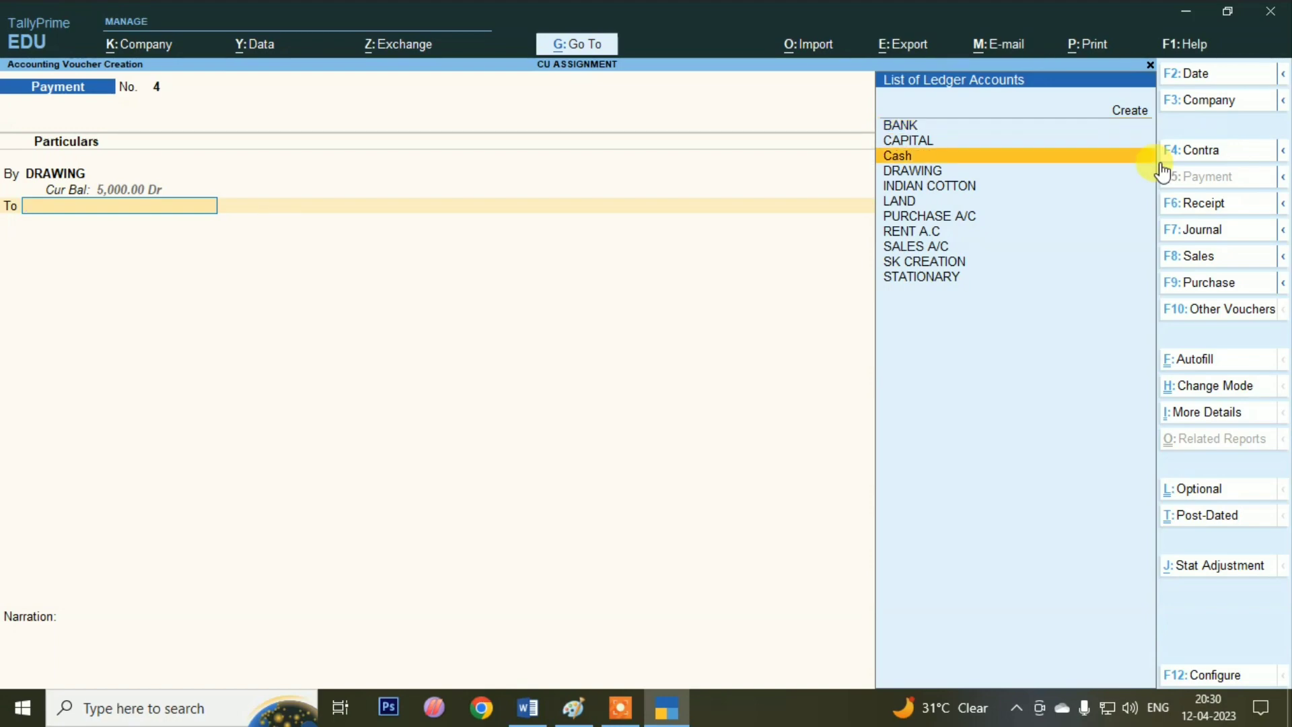
pyautogui.hotkey('alt', 'Tab')
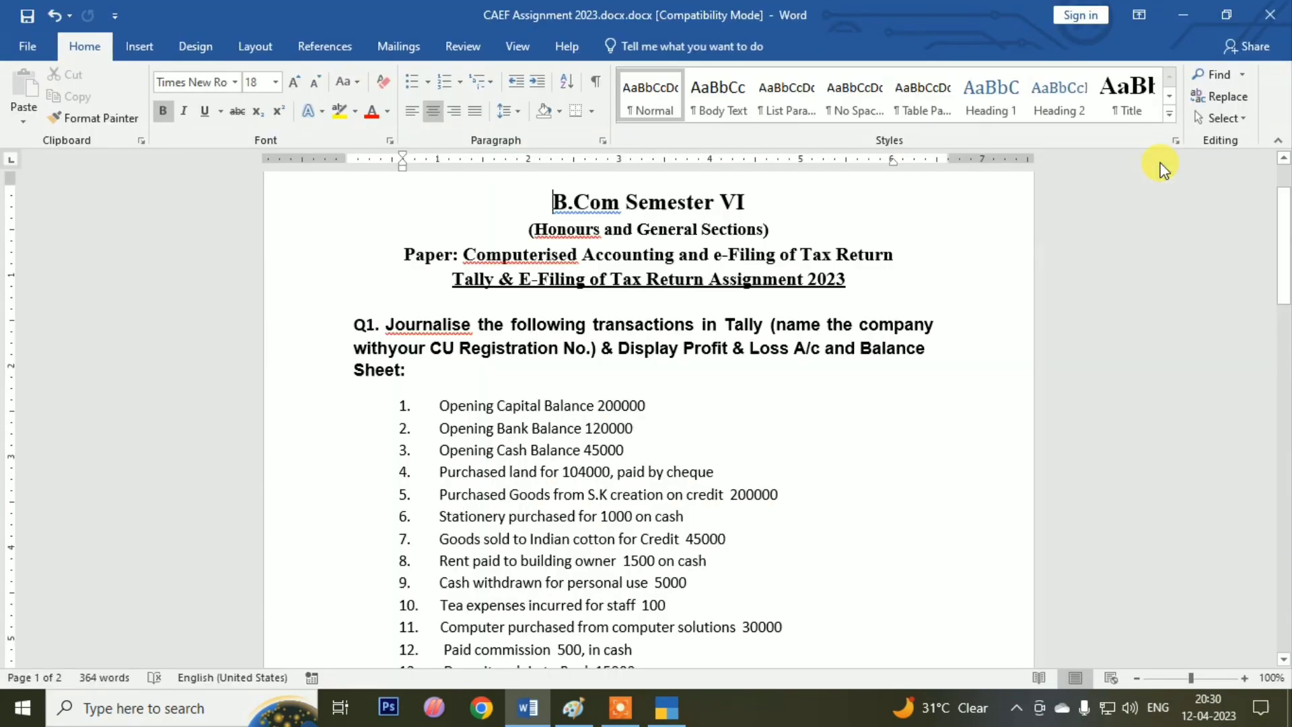
pyautogui.hotkey('alt', 'Tab')
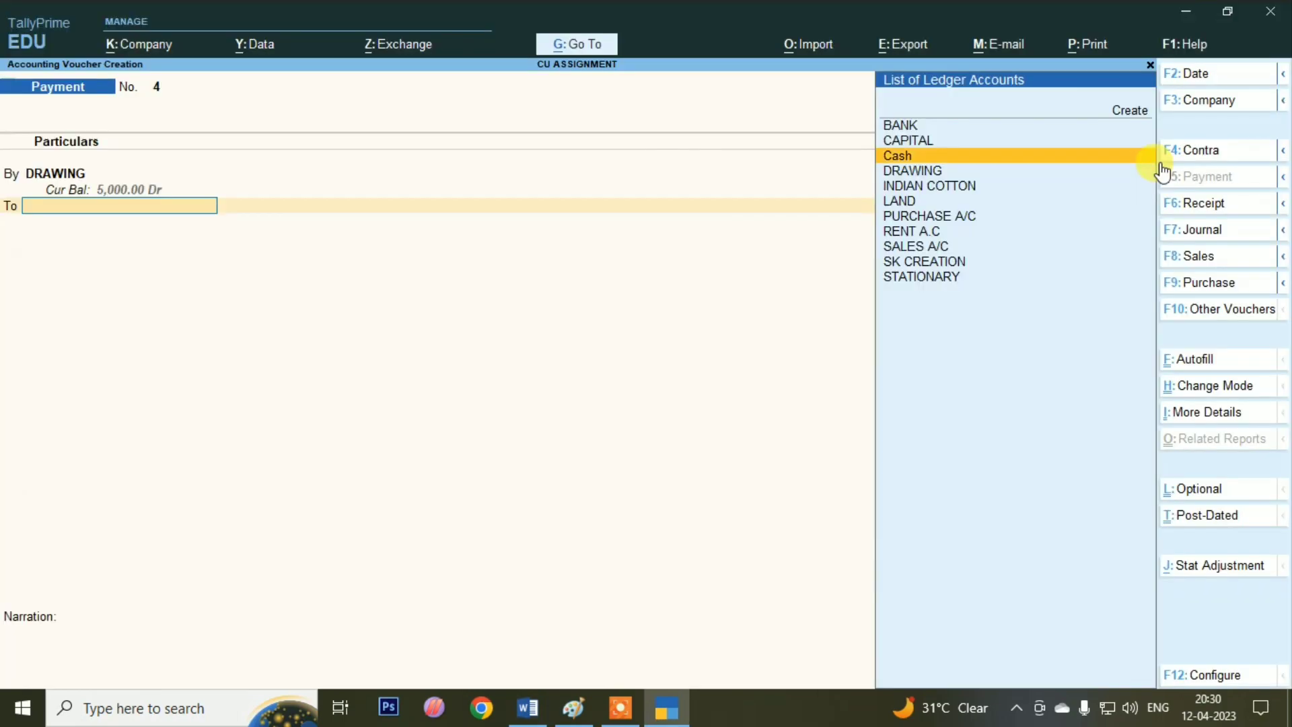
pyautogui.press('Return')
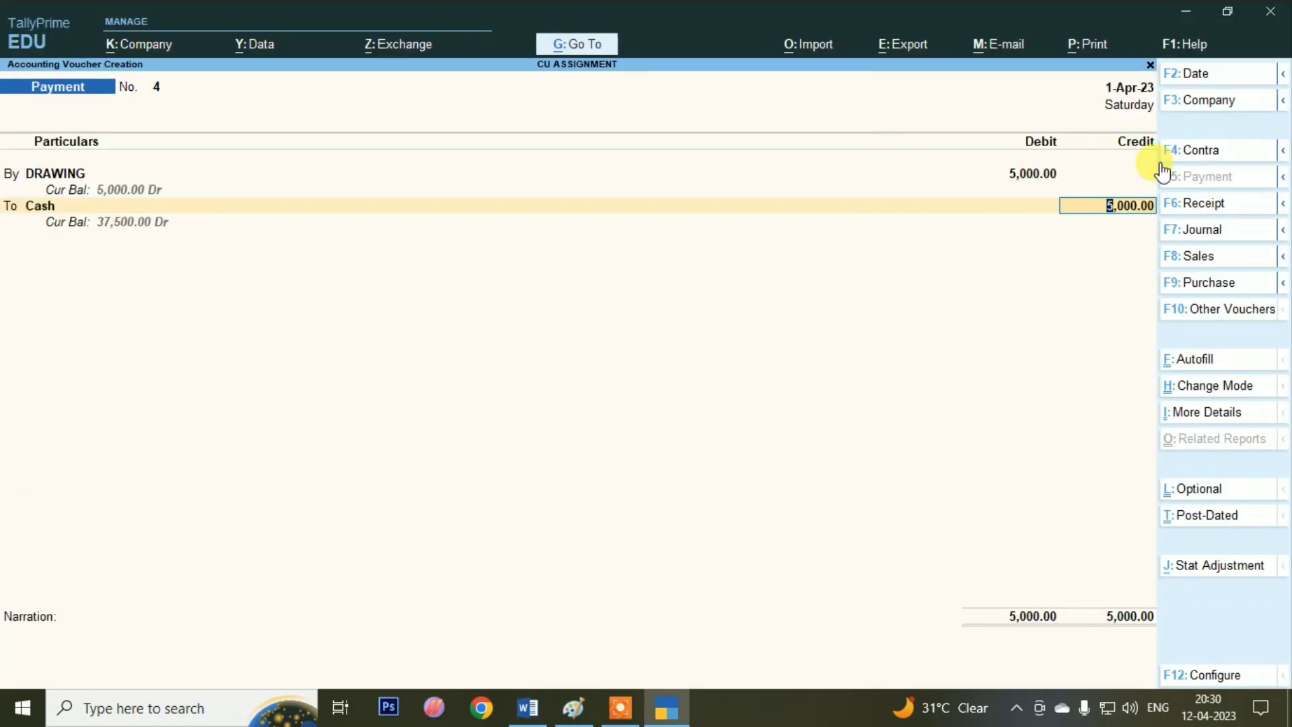
pyautogui.press('Return')
pyautogui.press('Return')
pyautogui.press('Return')
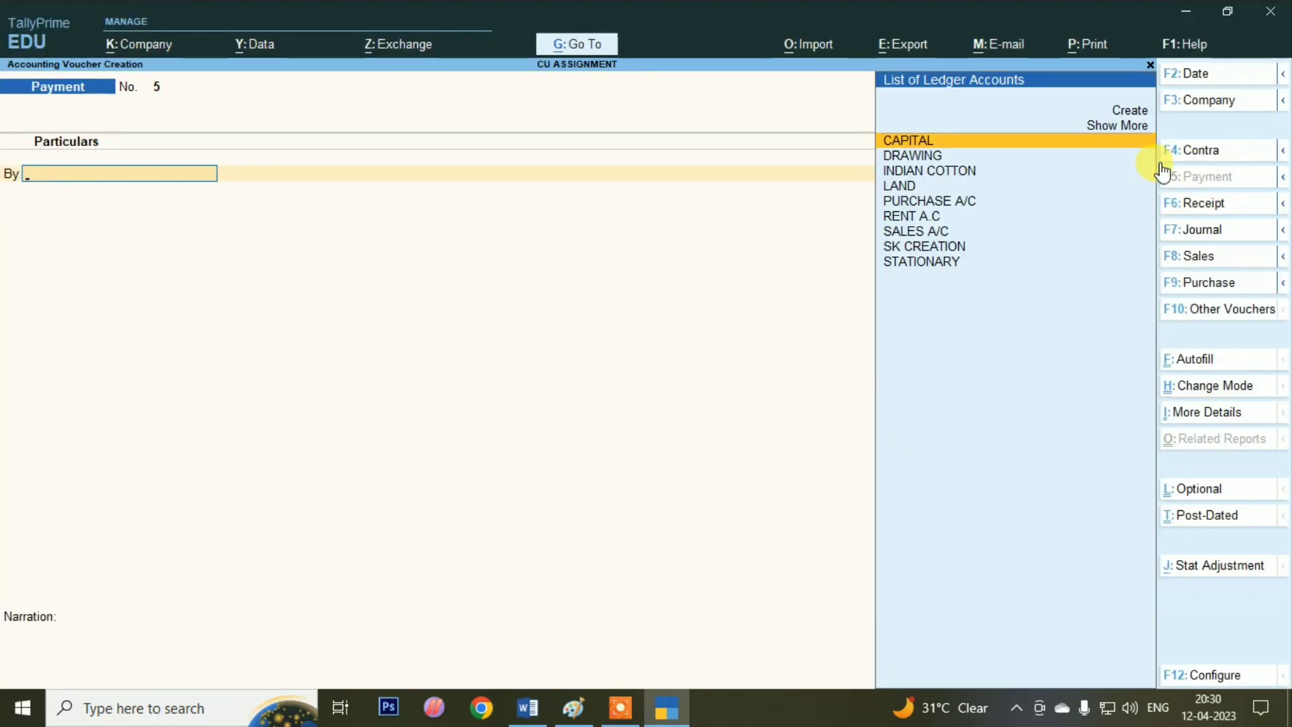
# Step: Check the staff tea expense in the Word assignment and create the ledger TEA EXP under Direct Expenses from TallyPrime's new payment voucher
pyautogui.hotkey('alt', 'Tab')
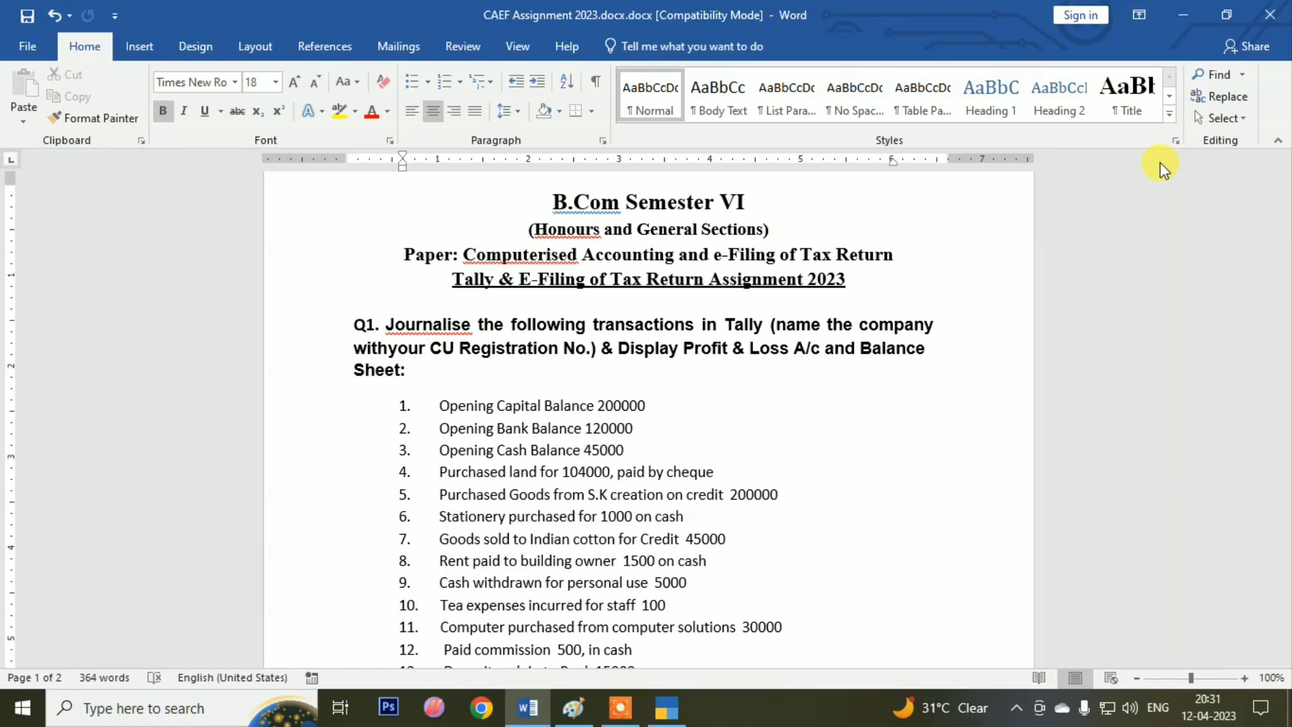
pyautogui.hotkey('alt', 'Tab')
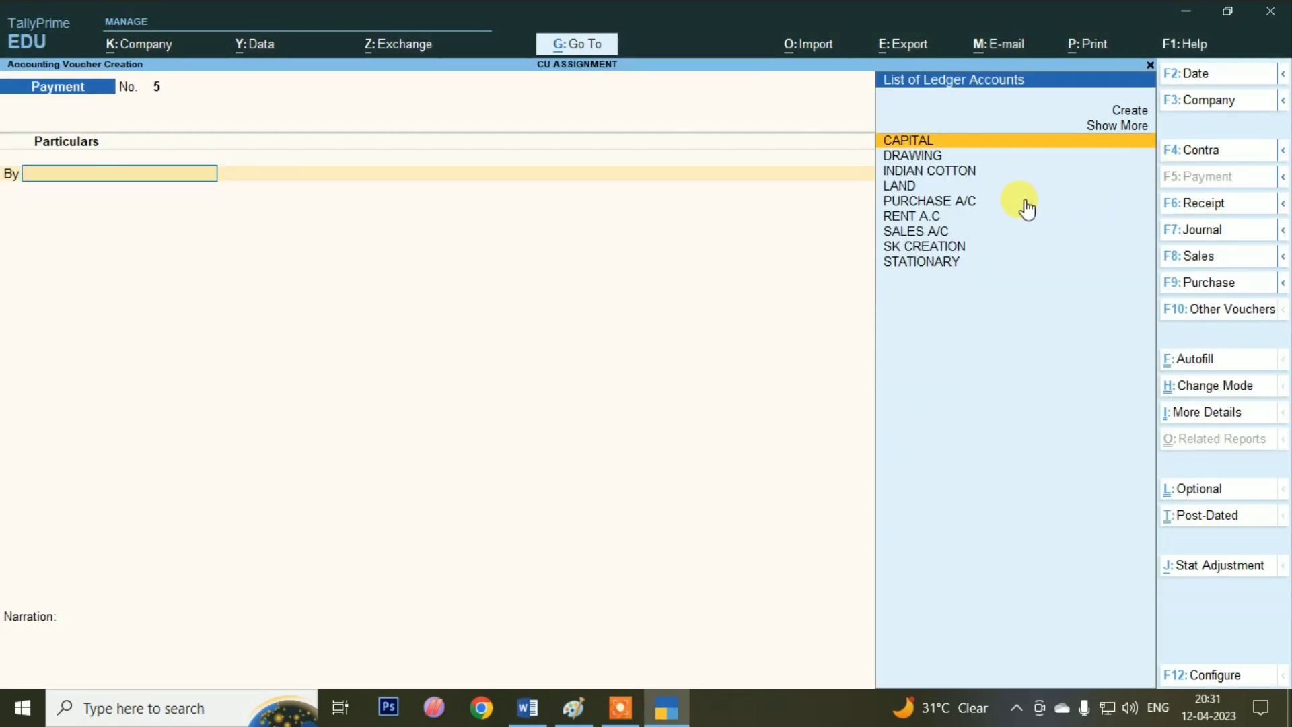
pyautogui.hotkey('alt', 'c')
pyautogui.write('TEA')
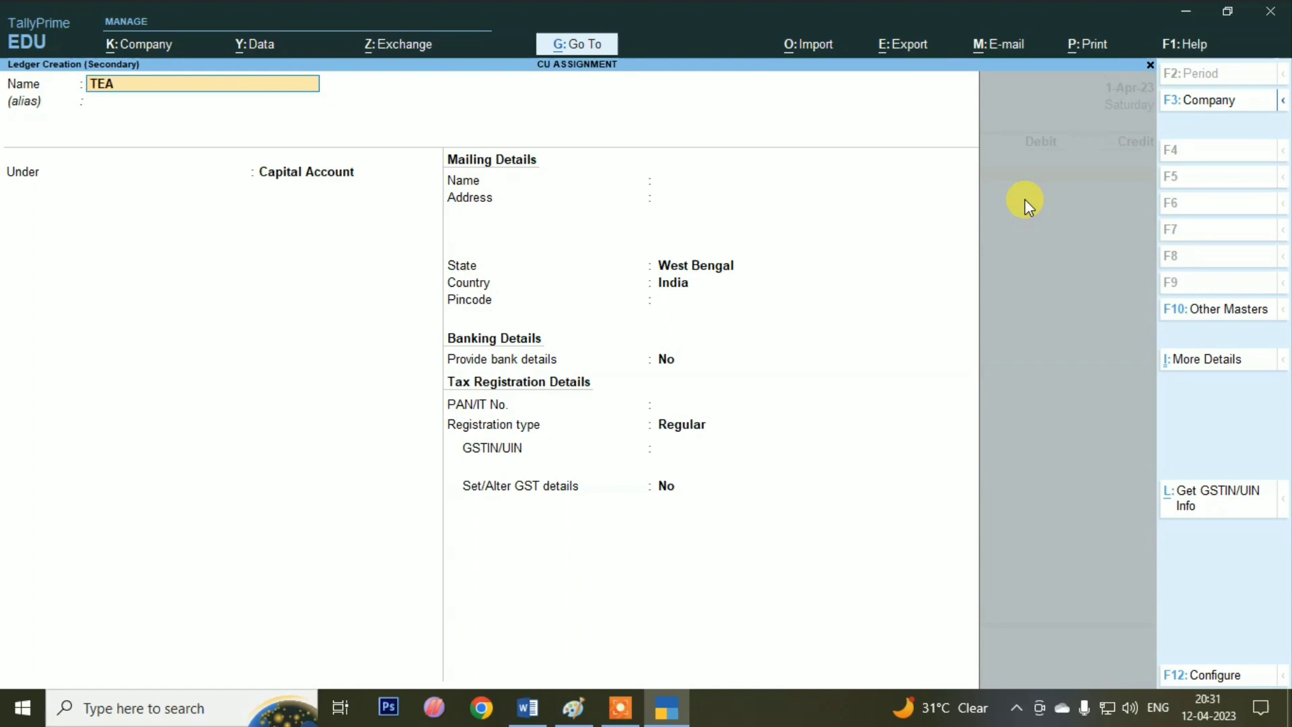
pyautogui.write(' EXP')
pyautogui.press('Return')
pyautogui.press('Return')
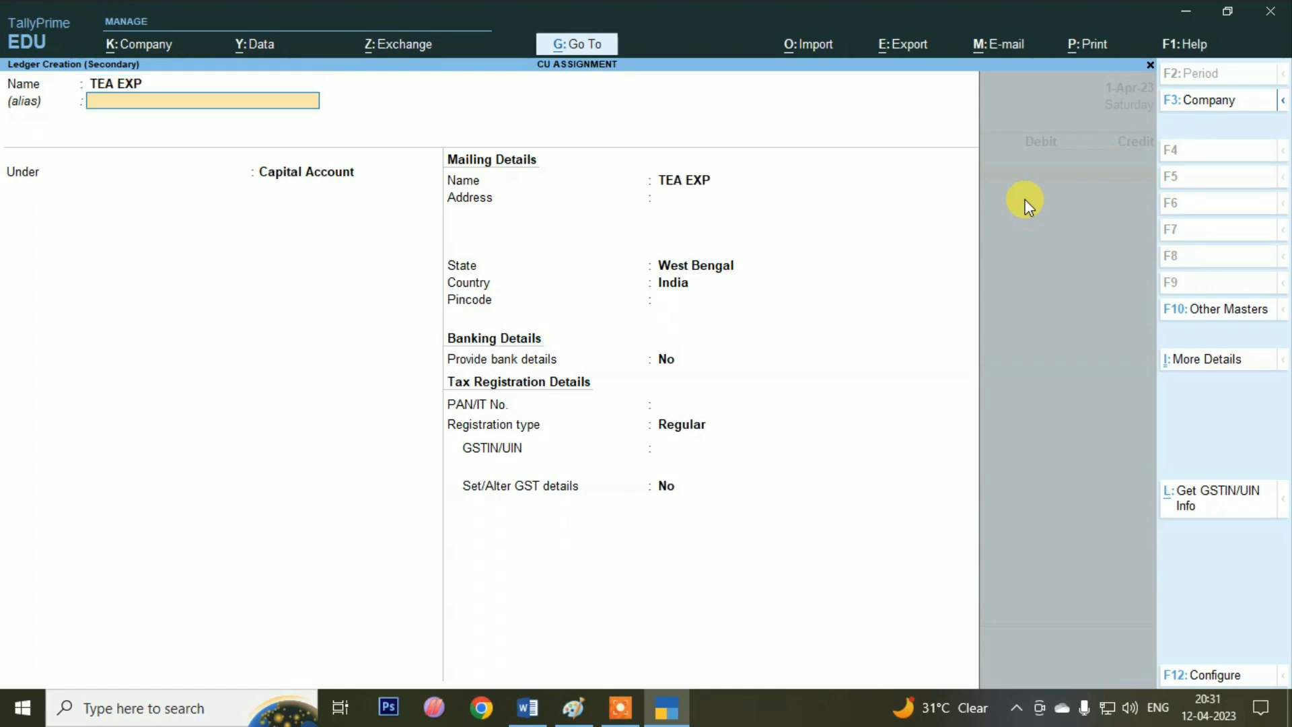
pyautogui.write('DI')
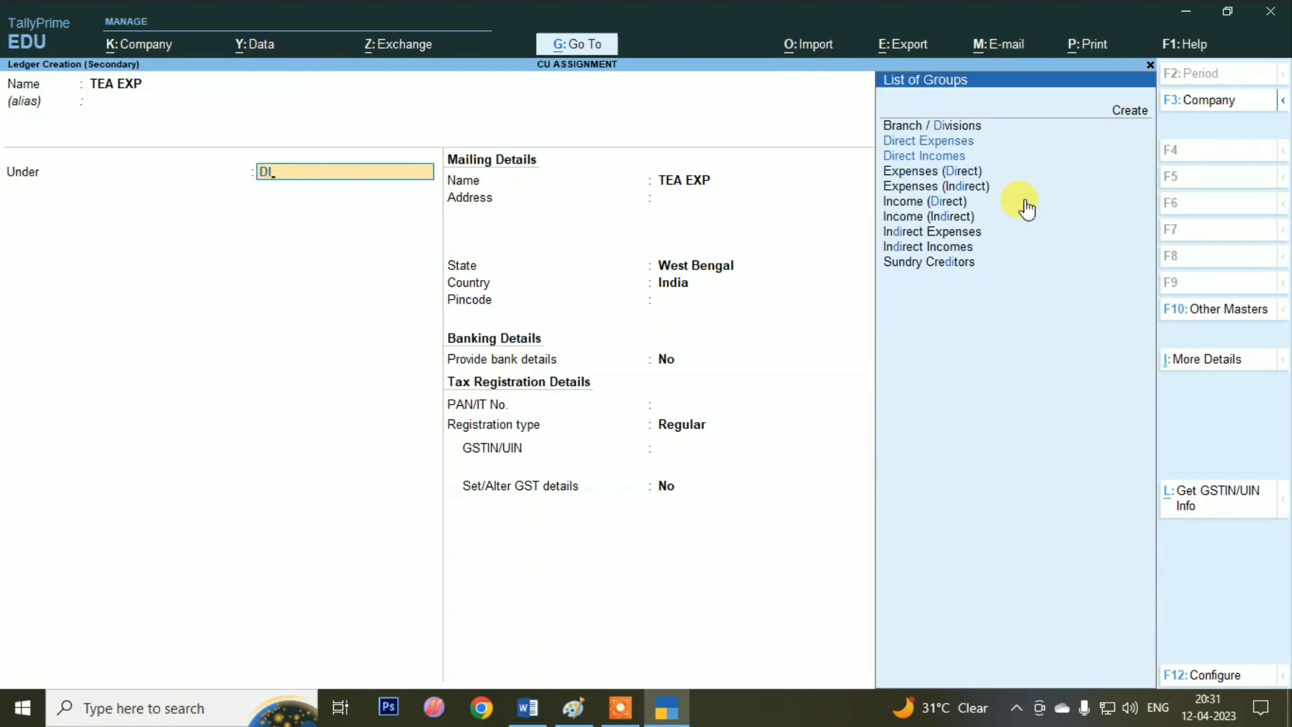
pyautogui.press('Down')
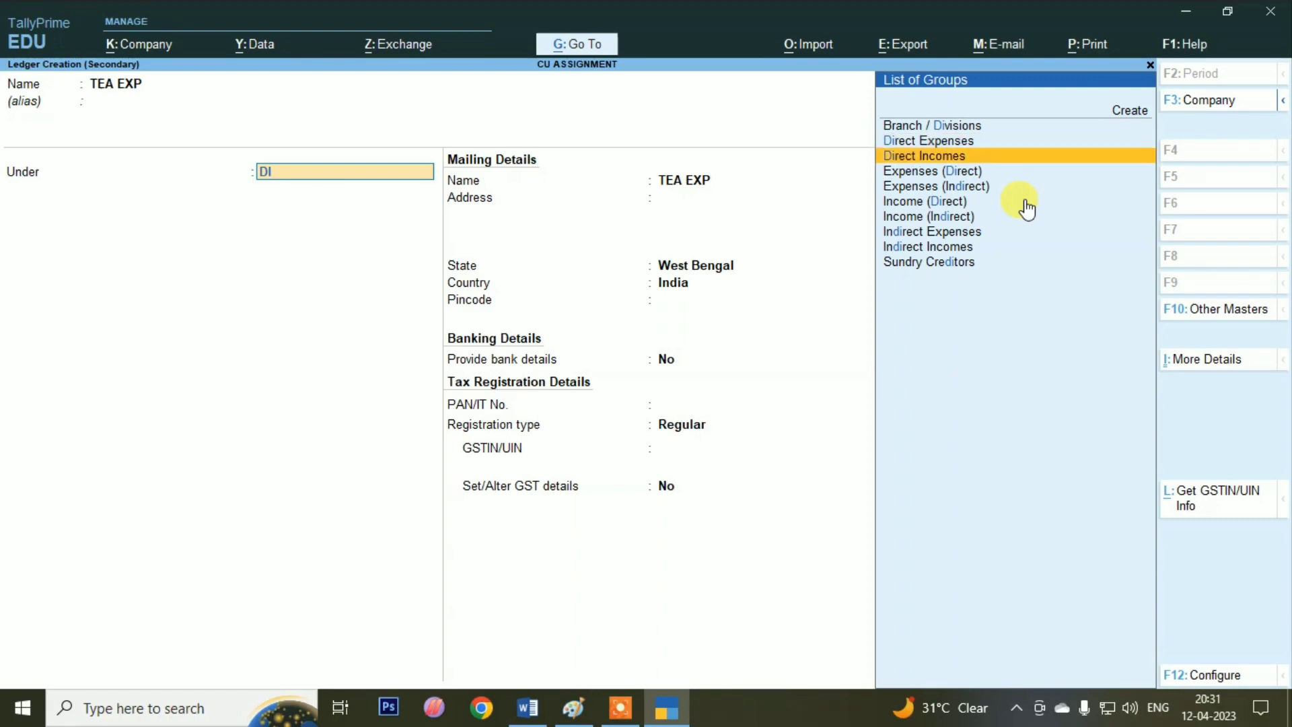
pyautogui.press('Down')
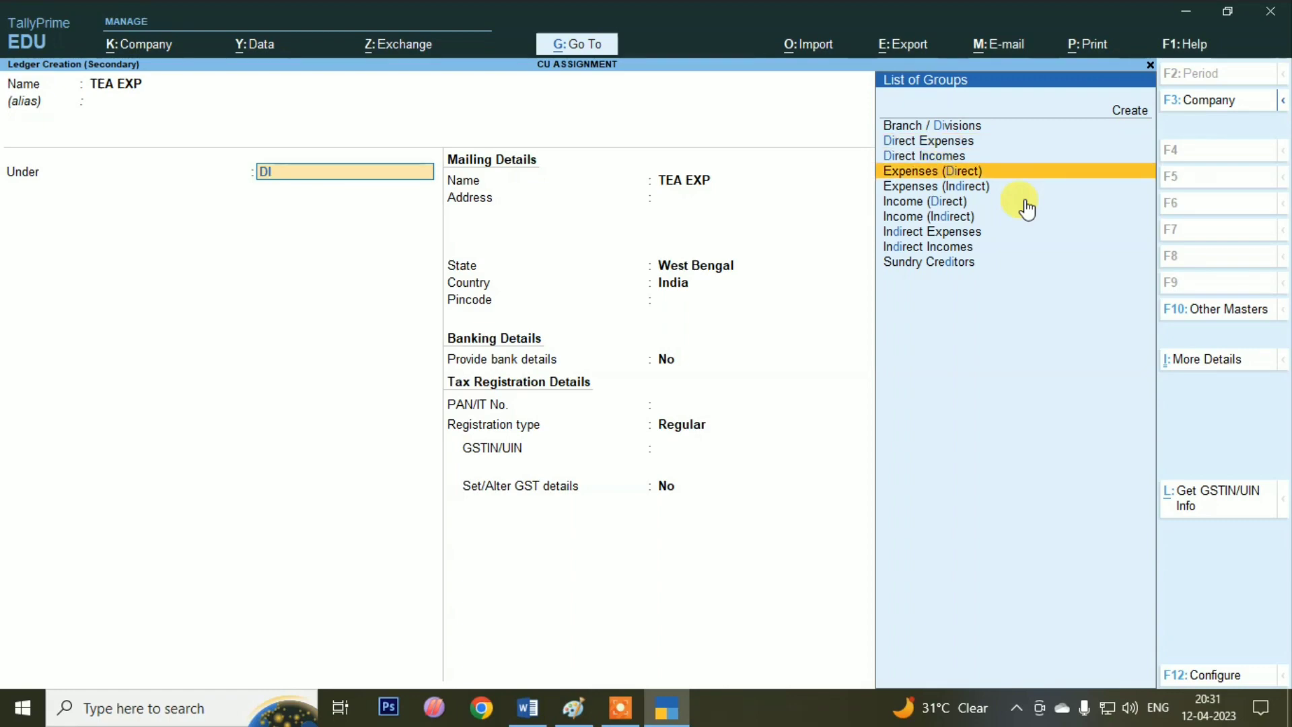
pyautogui.press('Return')
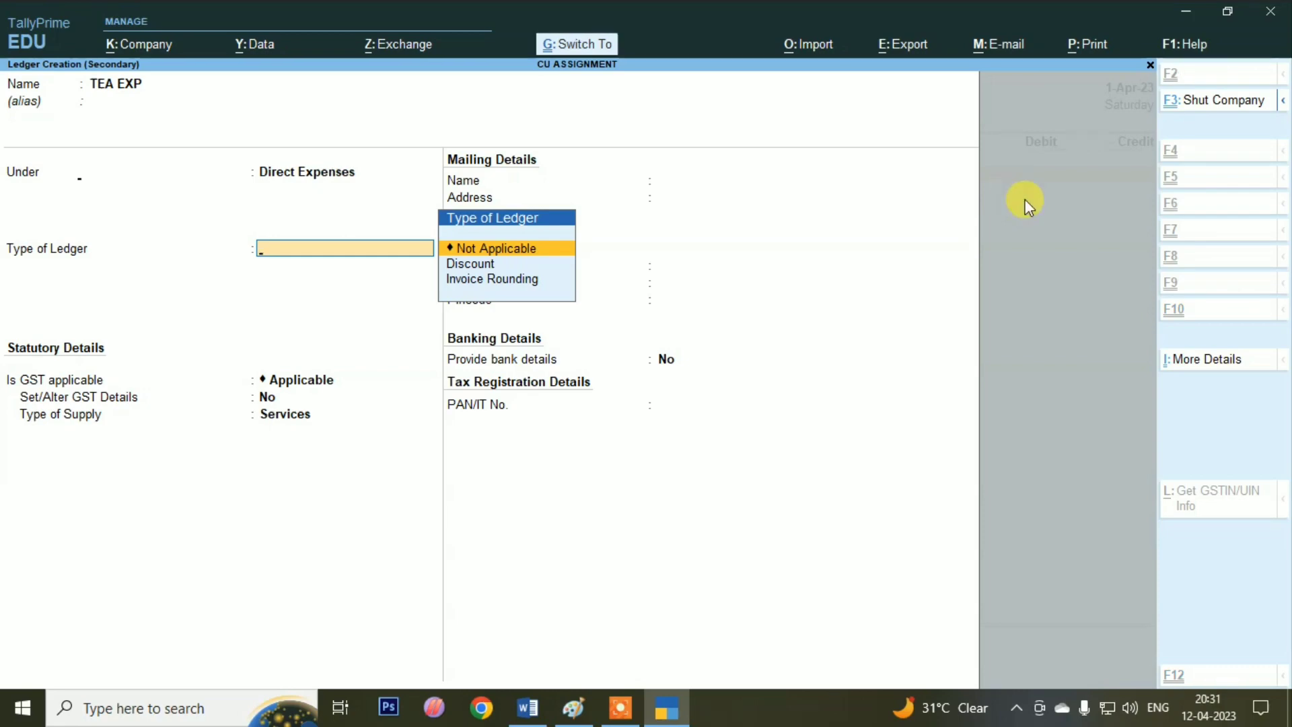
pyautogui.hotkey('ctrl', 'a')
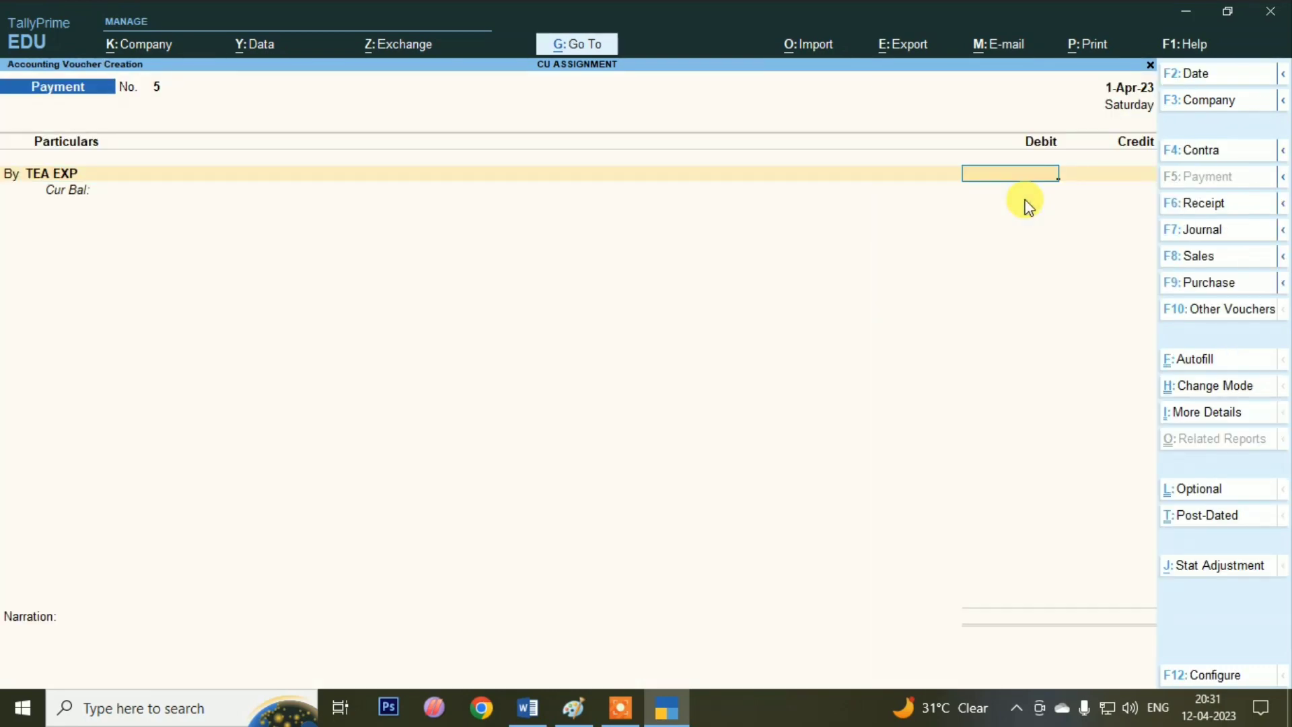
# Step: Look up the tea expense amount in the Word assignment and debit TEA EXP with 100 in the TallyPrime payment voucher
pyautogui.hotkey('alt', 'Tab')
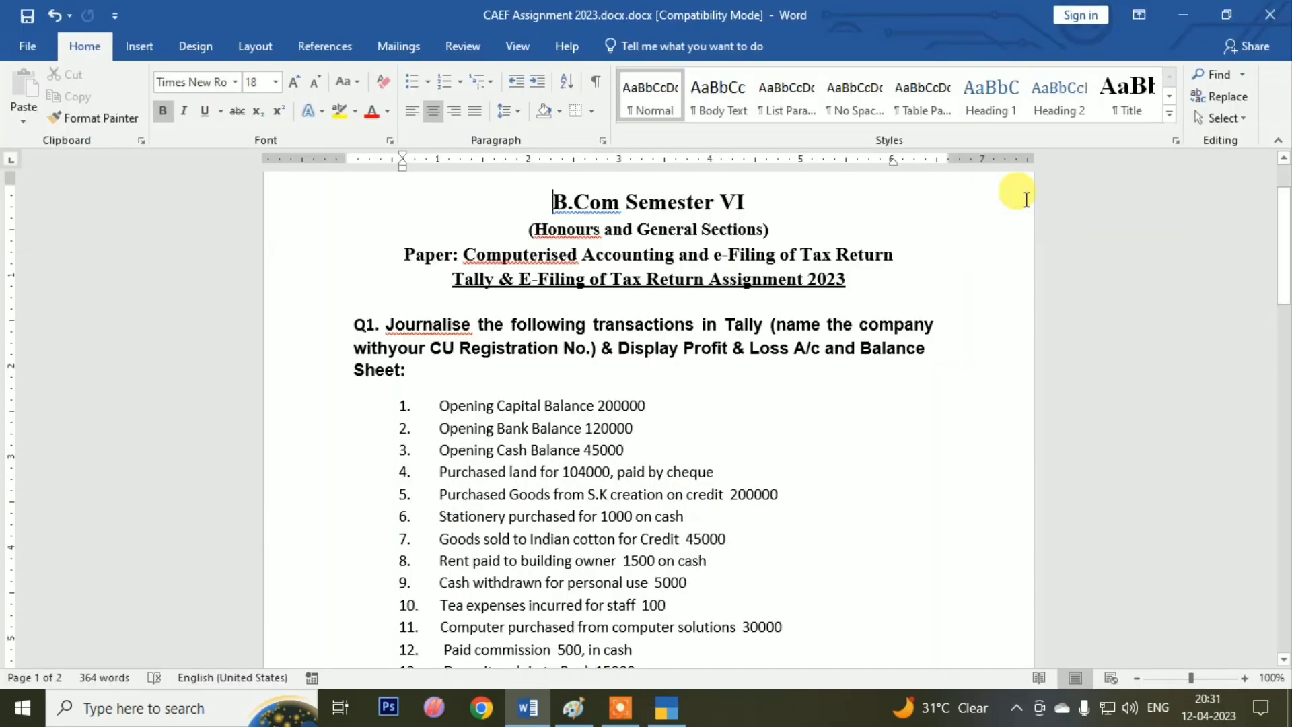
pyautogui.hotkey('alt', 'Tab')
pyautogui.write('1')
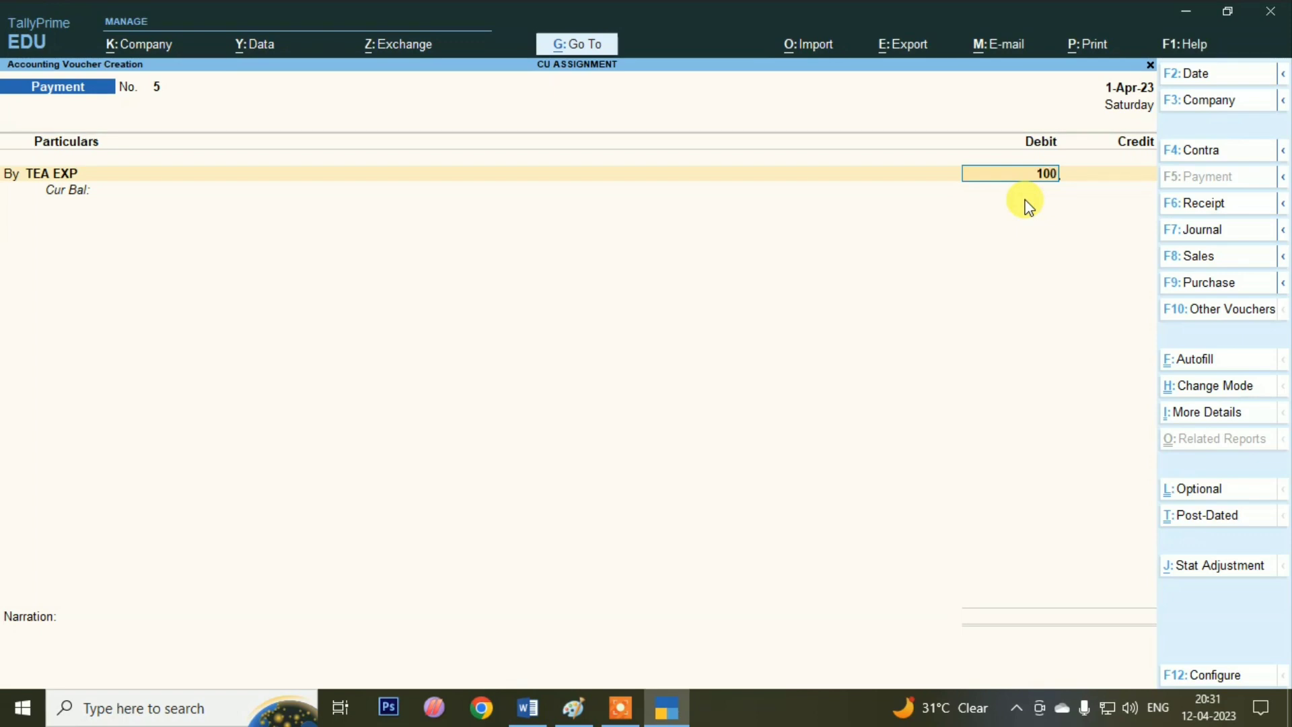
pyautogui.press('Return')
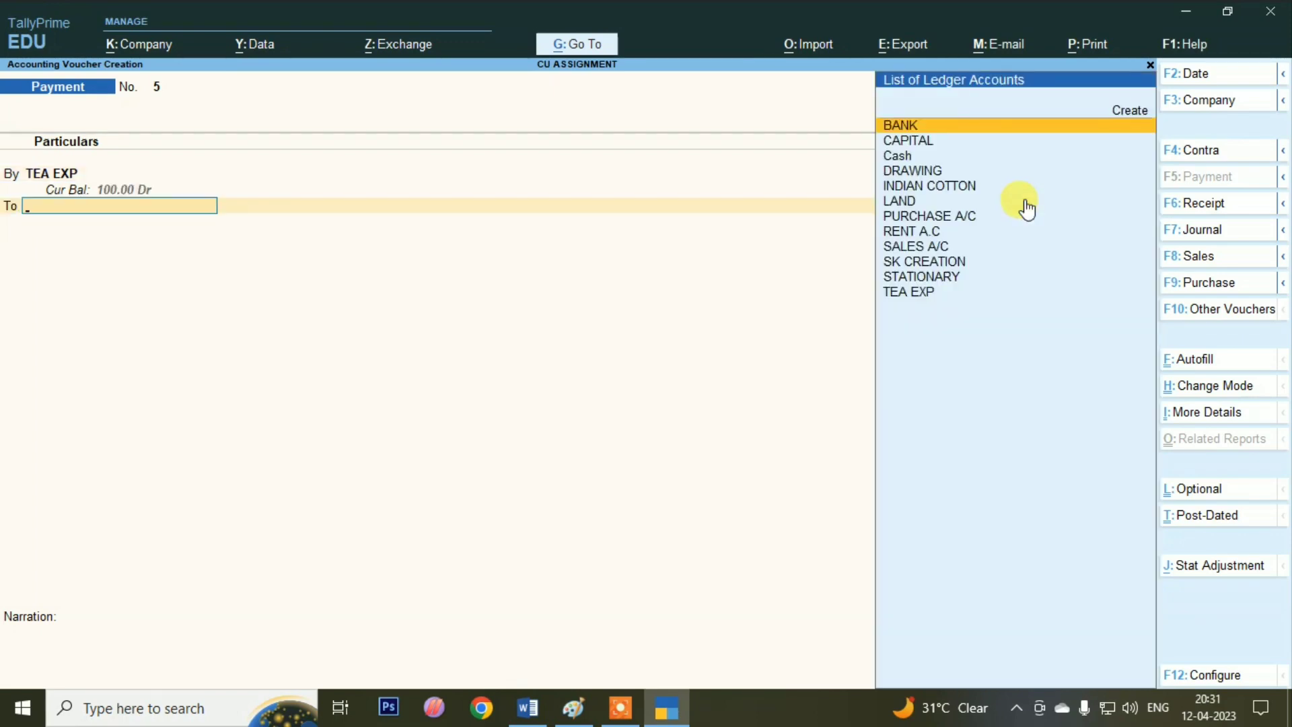
# Step: Credit Cash with 100 and save the tea expense payment voucher without a narration
pyautogui.press('Down')
pyautogui.press('Down')
pyautogui.press('Return')
pyautogui.press('Return')
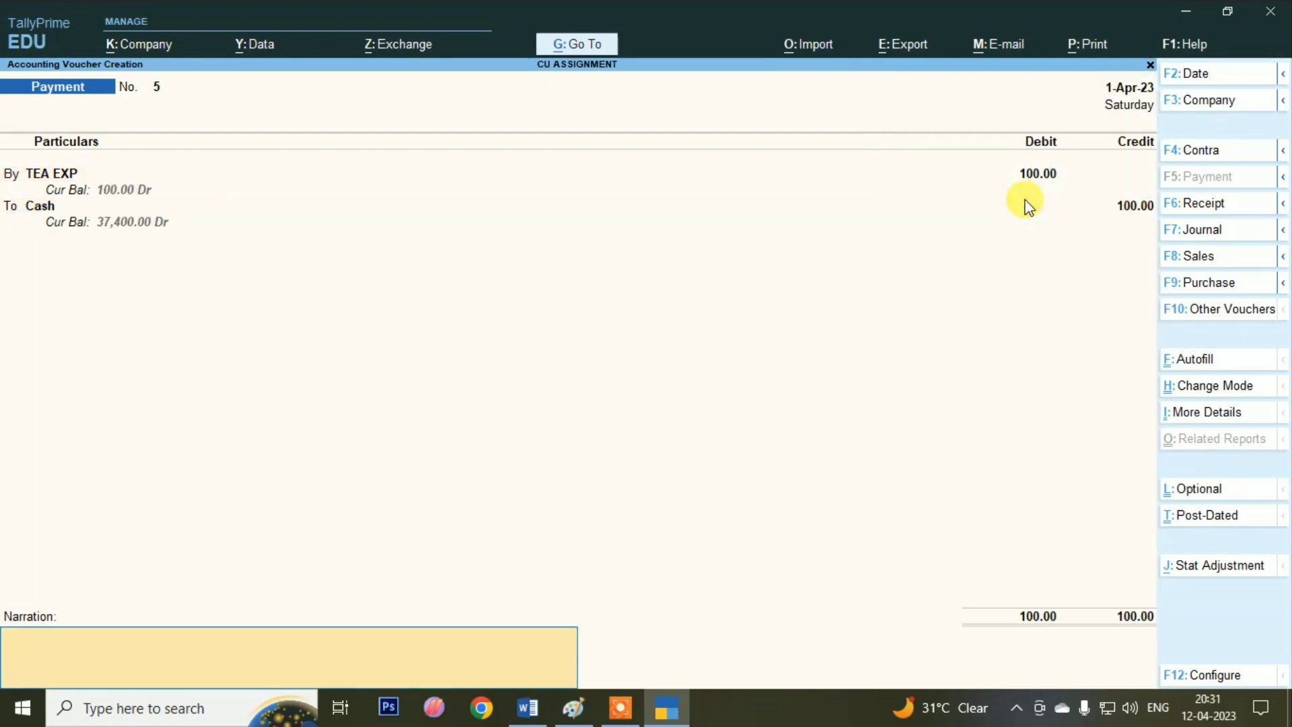
pyautogui.press('Return')
pyautogui.press('Return')
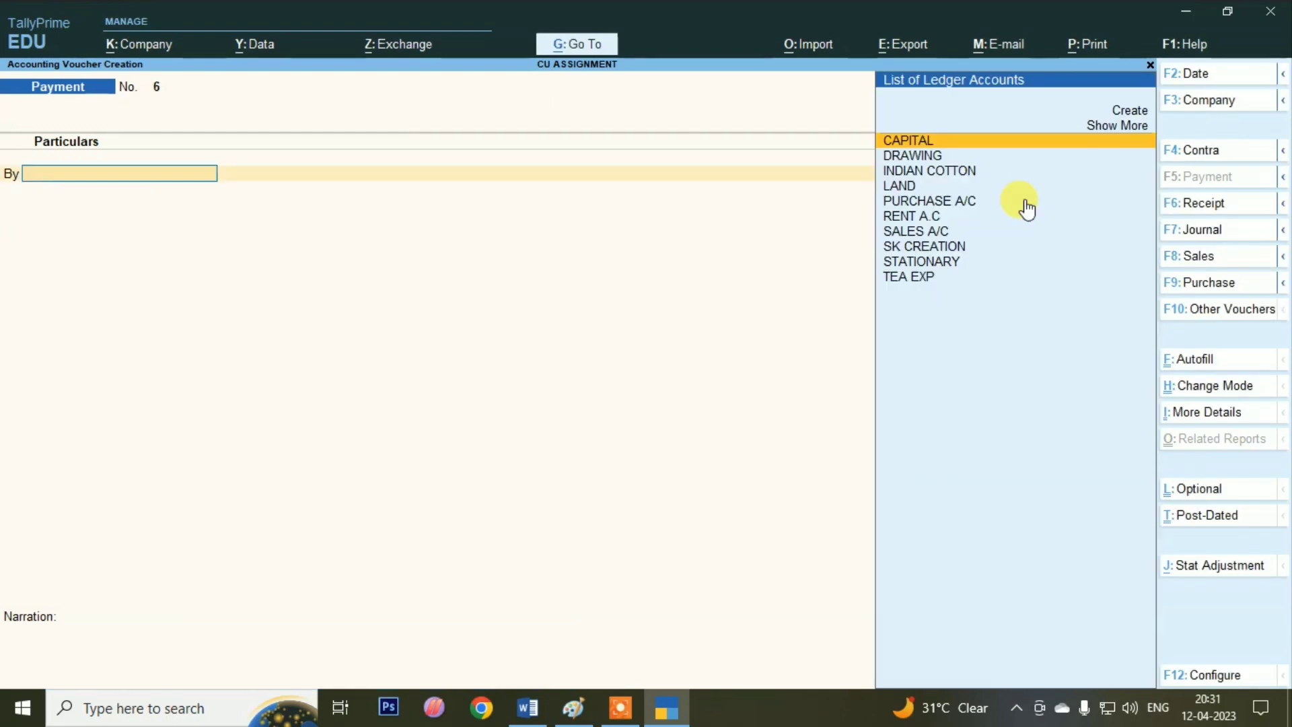
# Step: Review the computer purchase in the Word assignment and start a journal voucher for it in TallyPrime
pyautogui.hotkey('alt', 'Tab')
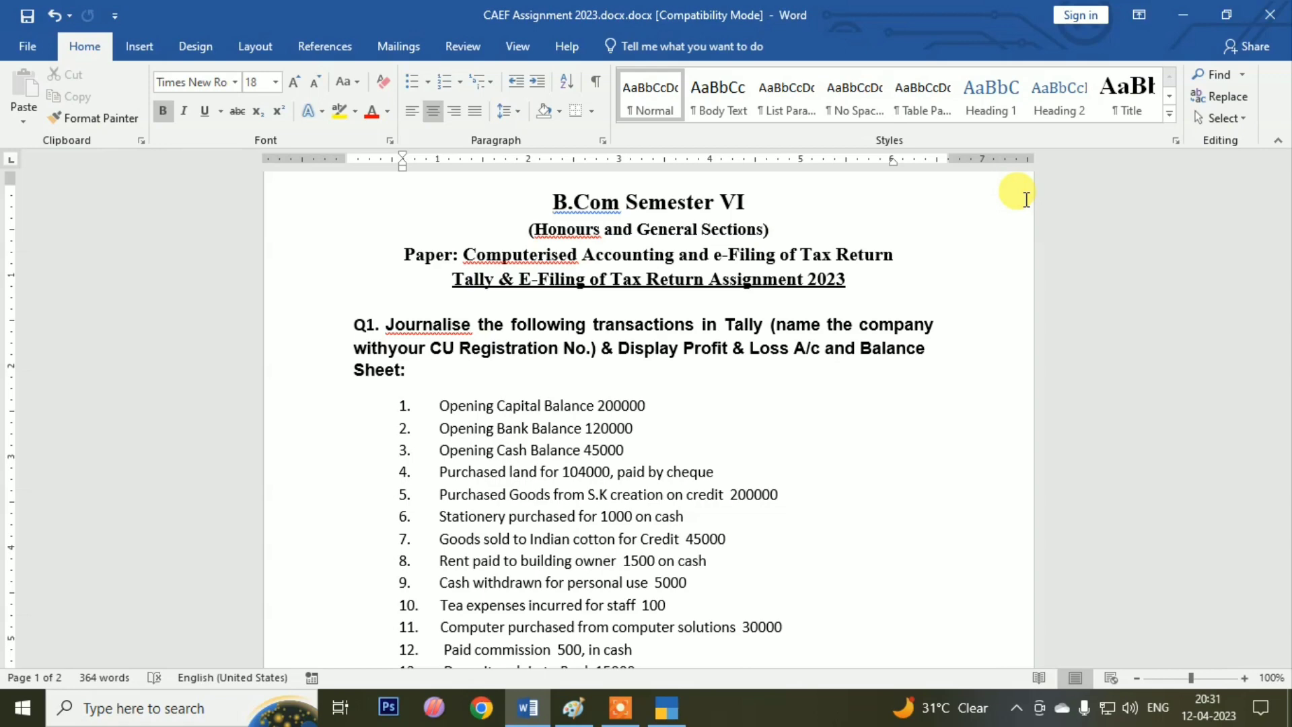
pyautogui.hotkey('alt', 'Tab')
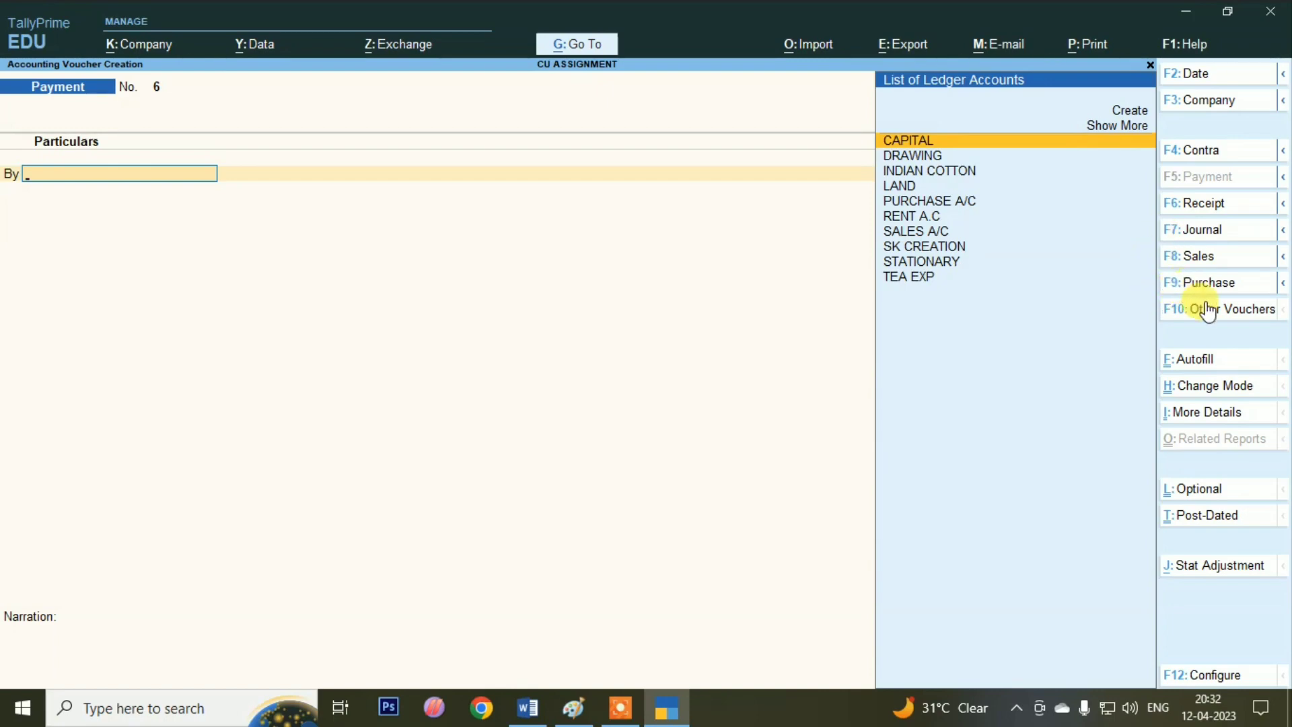
pyautogui.click(1201, 233)
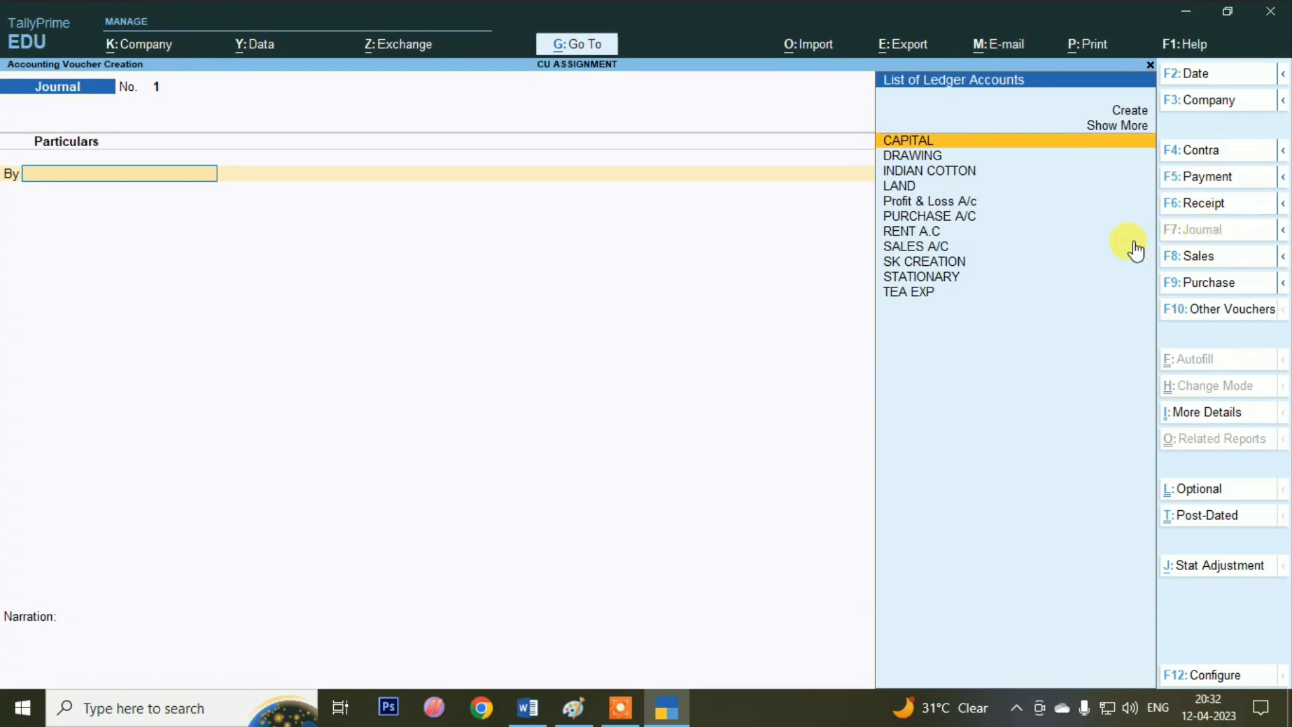
pyautogui.hotkey('alt', 'Tab')
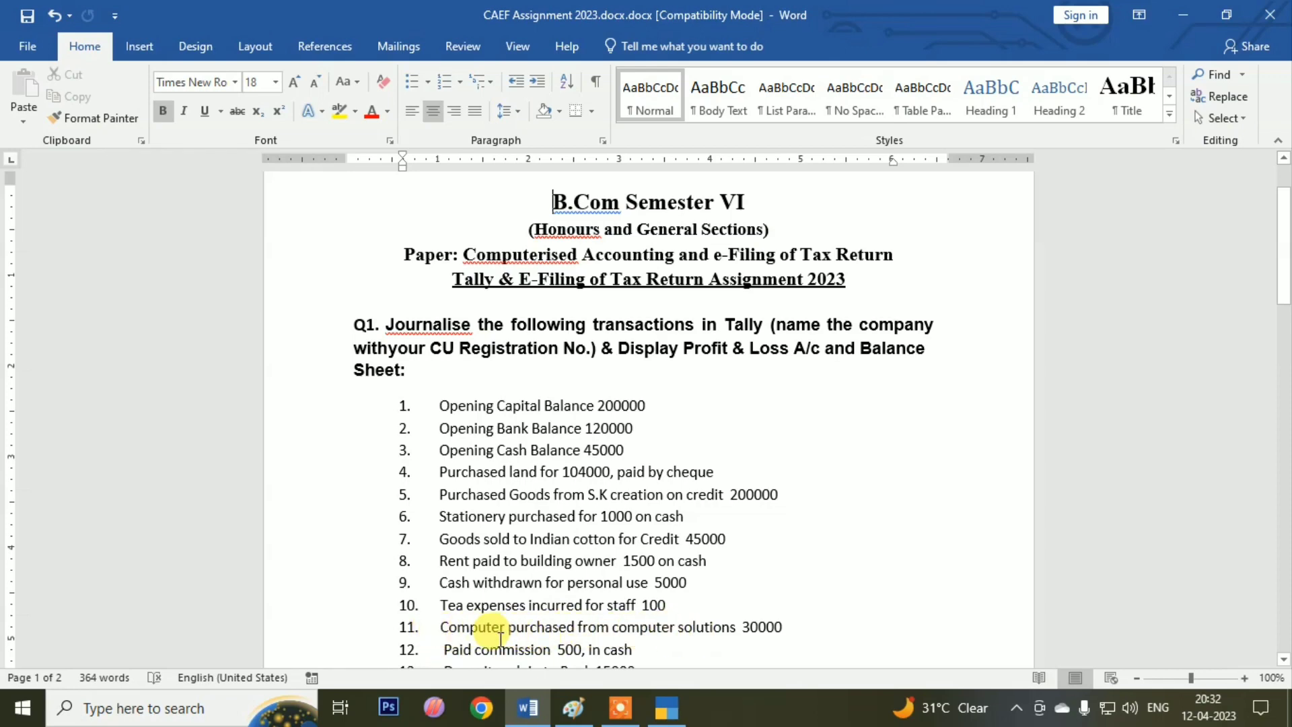
pyautogui.hotkey('alt', 'Tab')
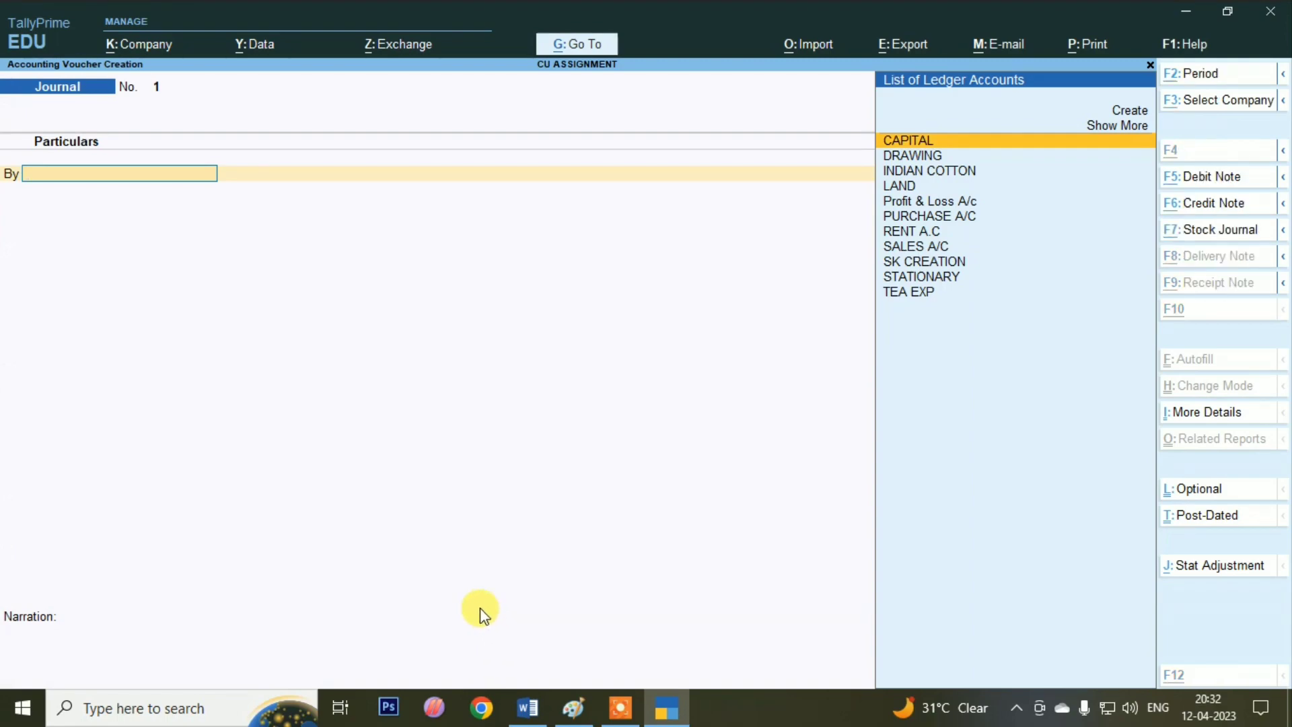
# Step: Create the ledger COMPUTER A/C under Fixed Assets for the debit line of the journal voucher
pyautogui.hotkey('alt', 'c')
pyautogui.write('COMPUTER')
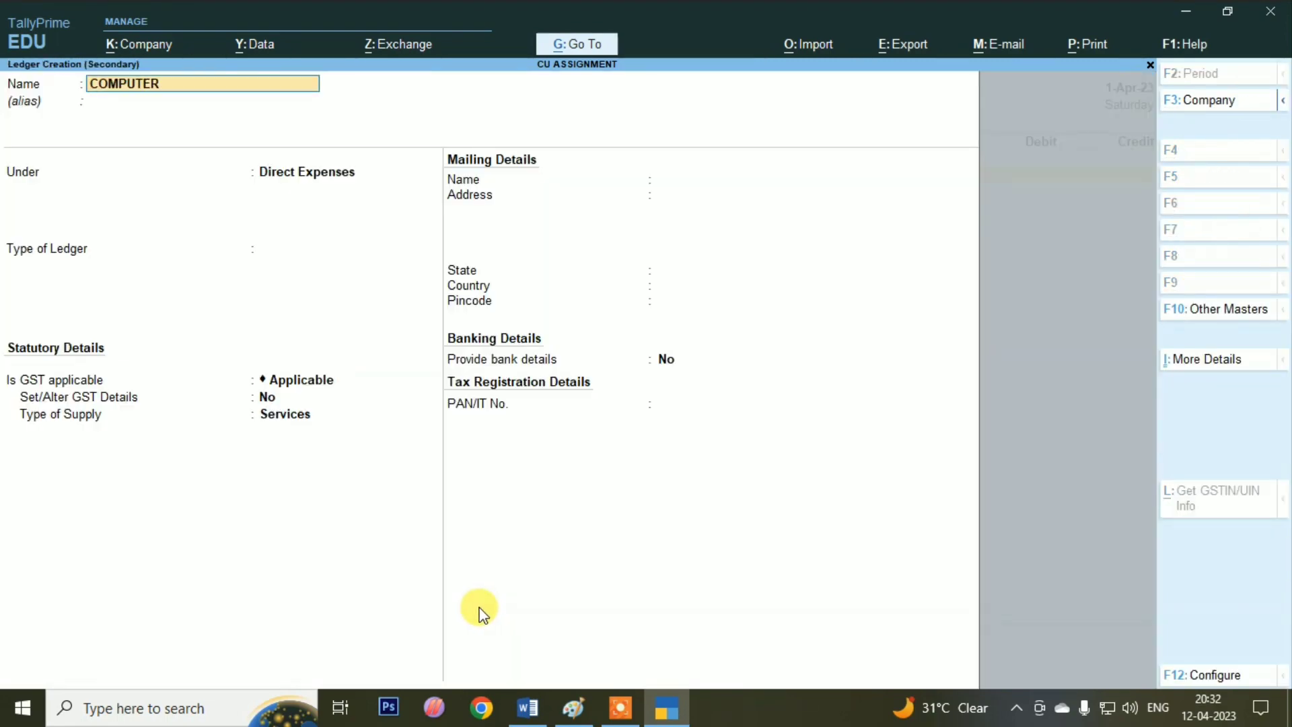
pyautogui.write(' A/C')
pyautogui.press('Return')
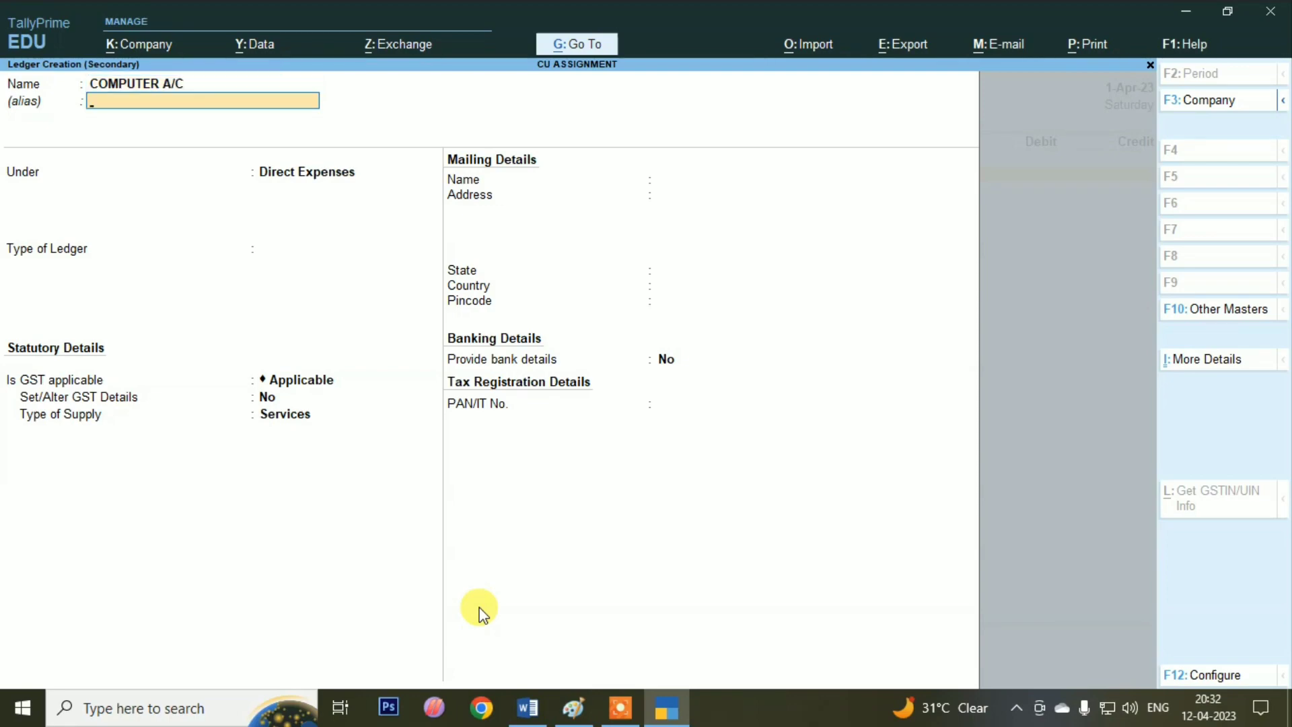
pyautogui.press('Return')
pyautogui.write('Fix')
pyautogui.press('Return')
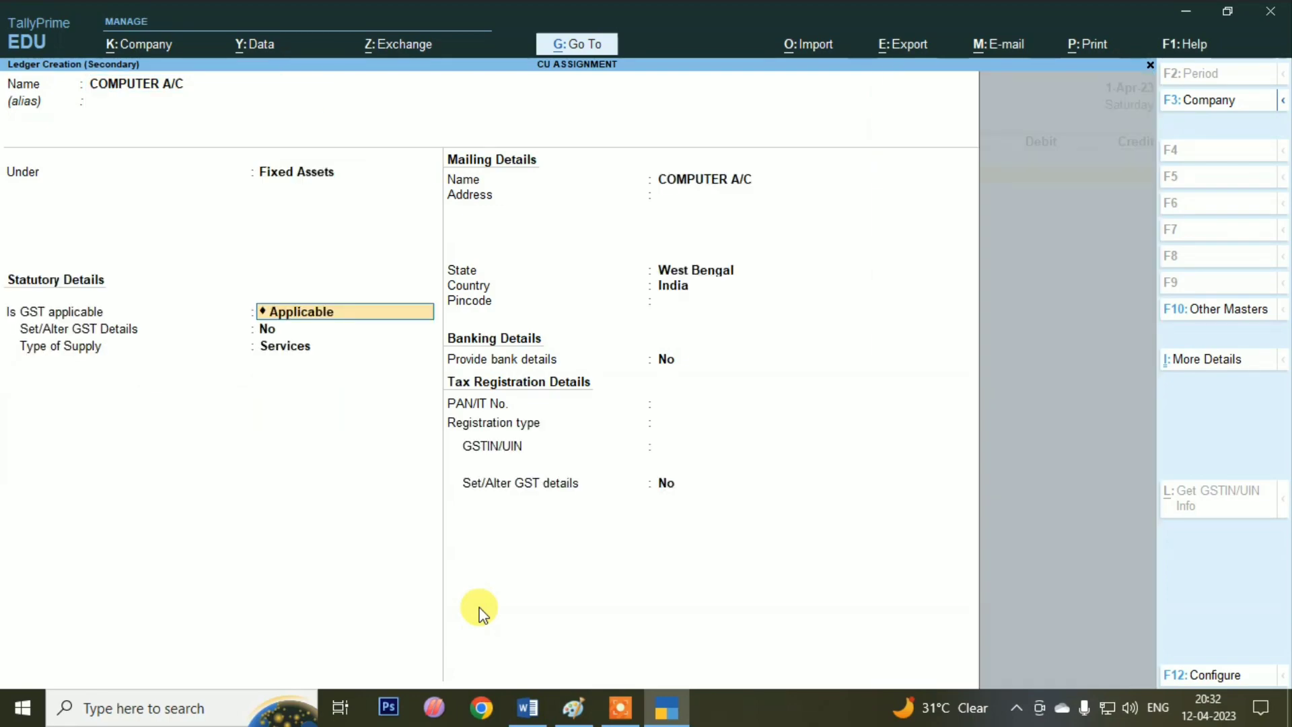
pyautogui.hotkey('ctrl', 'a')
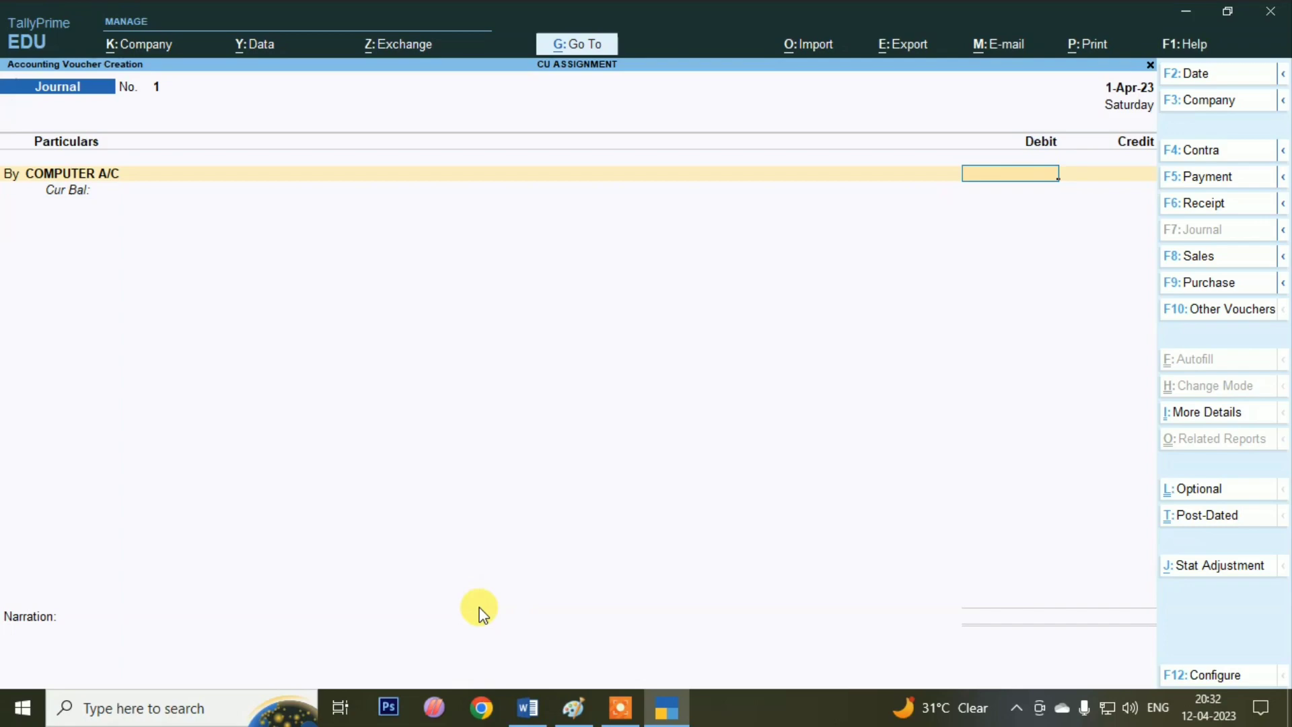
# Step: Recheck the computer's price in the Word assignment and debit COMPUTER A/C with 30,000 in the TallyPrime journal voucher
pyautogui.hotkey('alt', 'Tab')
pyautogui.hotkey('alt', 'Tab')
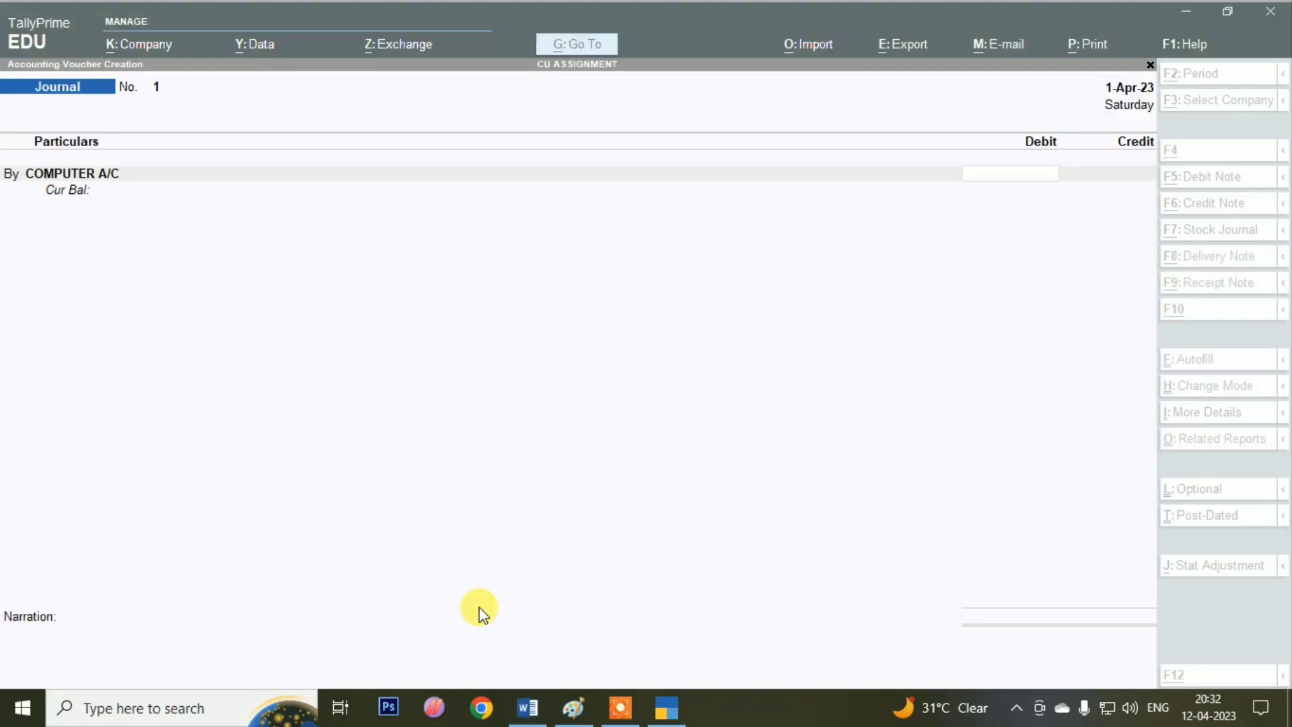
pyautogui.write('30,00')
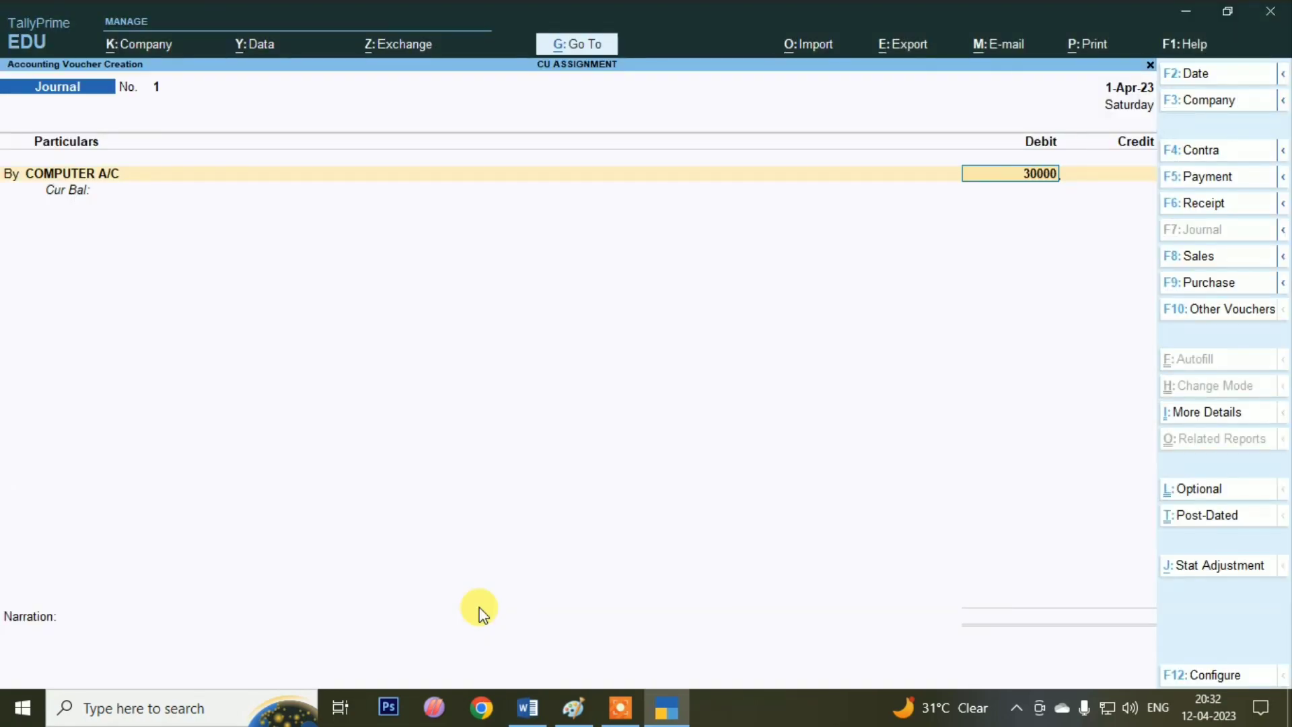
pyautogui.write('0')
pyautogui.press('Return')
pyautogui.press('Return')
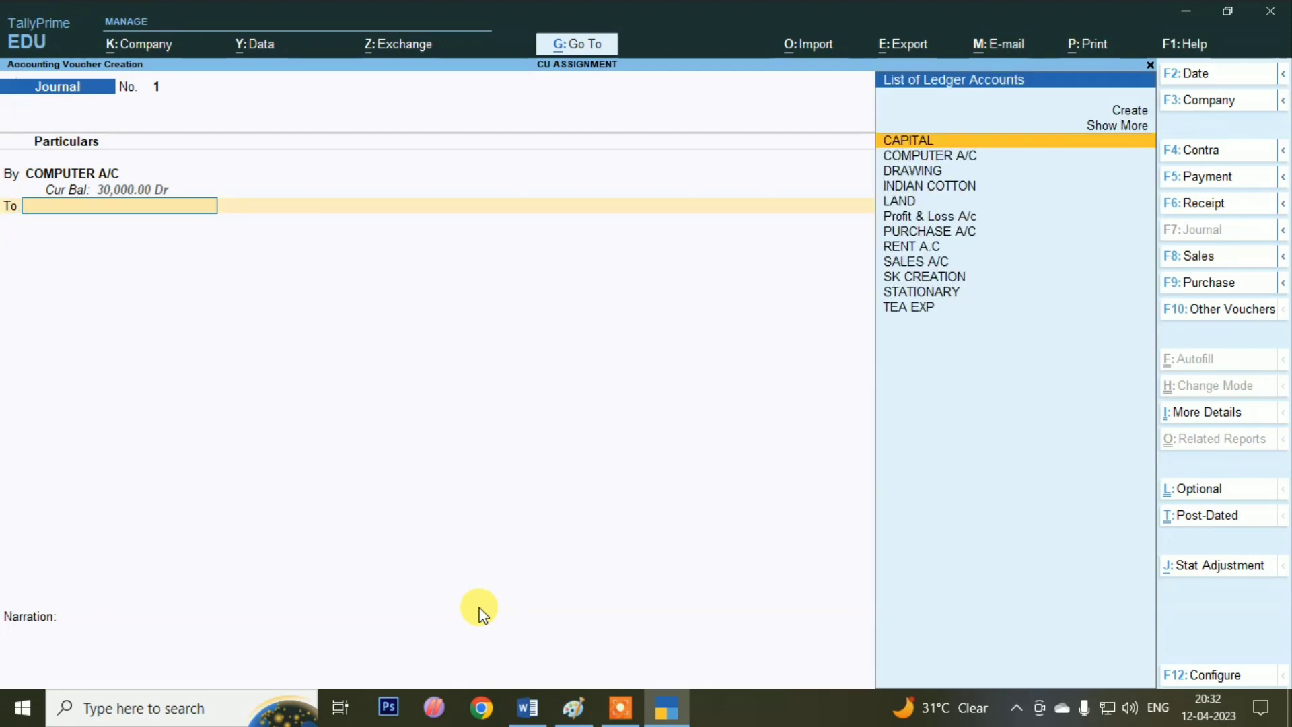
# Step: Create the supplier ledger COMPUTER SOLUTION under Sundry Creditors for the credit line of the journal voucher
pyautogui.hotkey('alt', 'c')
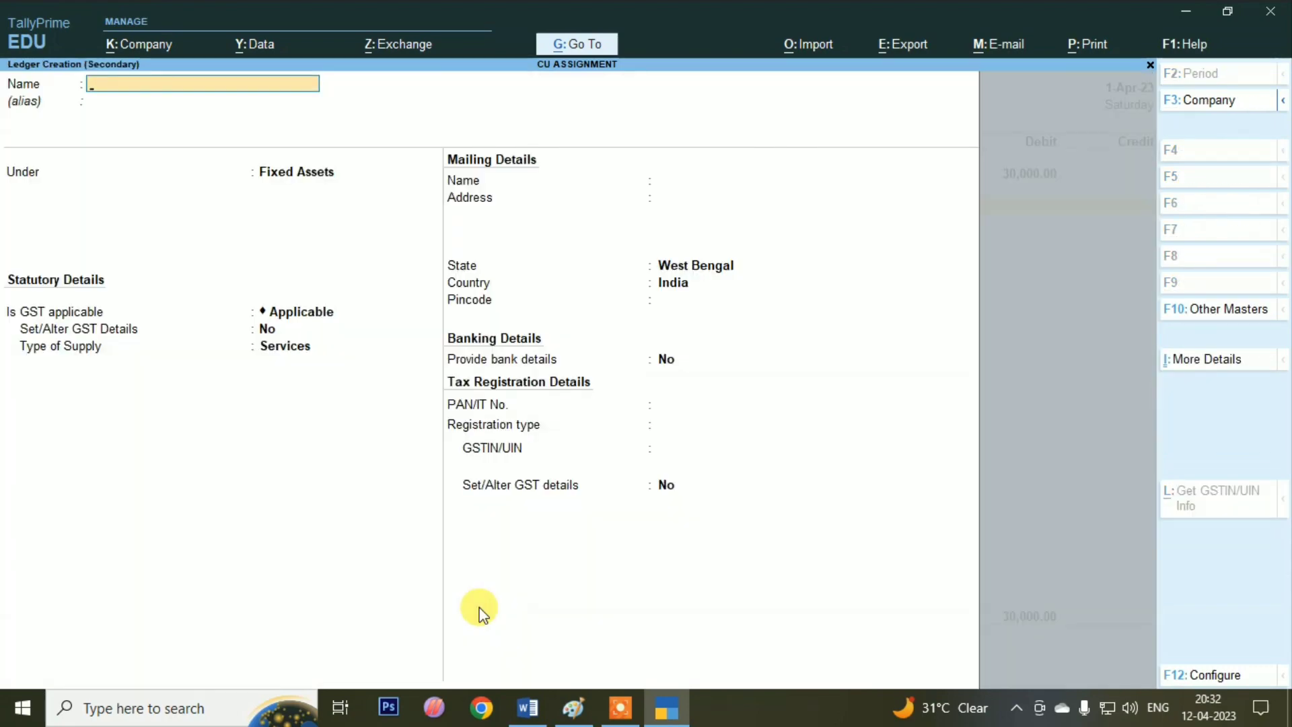
pyautogui.write('COMPUT')
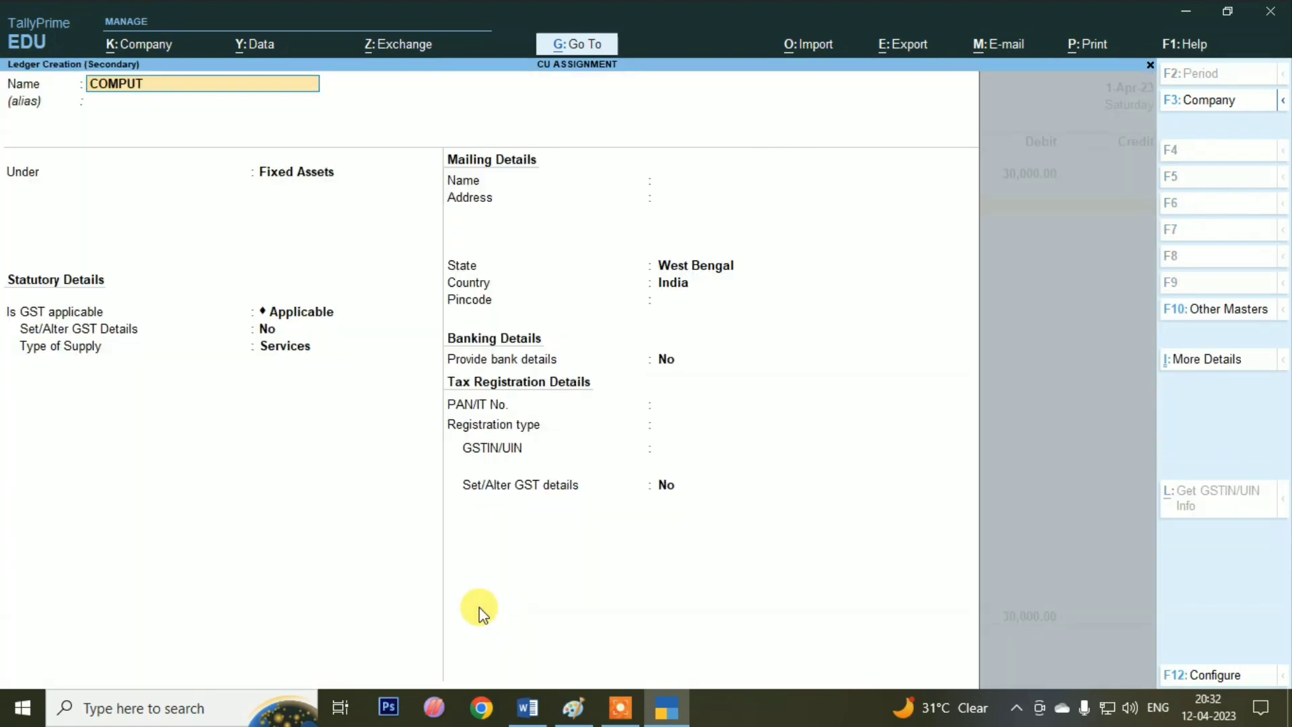
pyautogui.write('ER SOLUTION')
pyautogui.press('Return')
pyautogui.write('SUN')
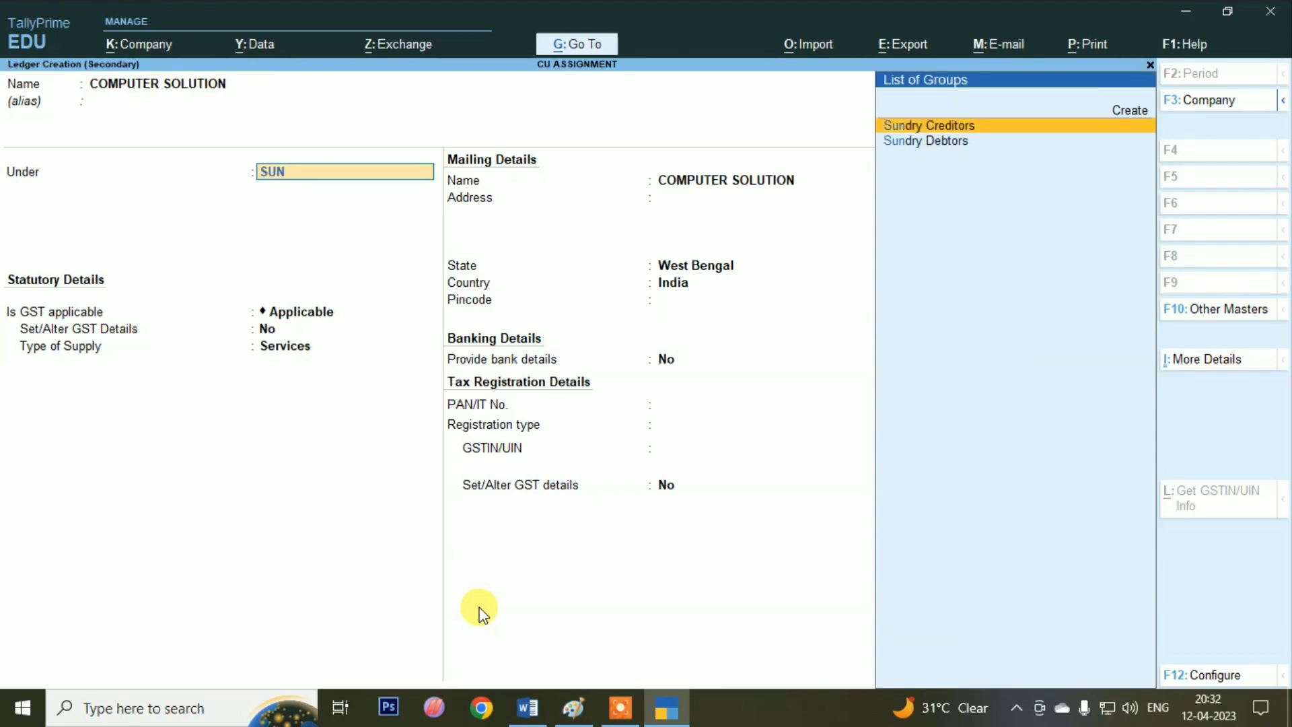
pyautogui.press('Return')
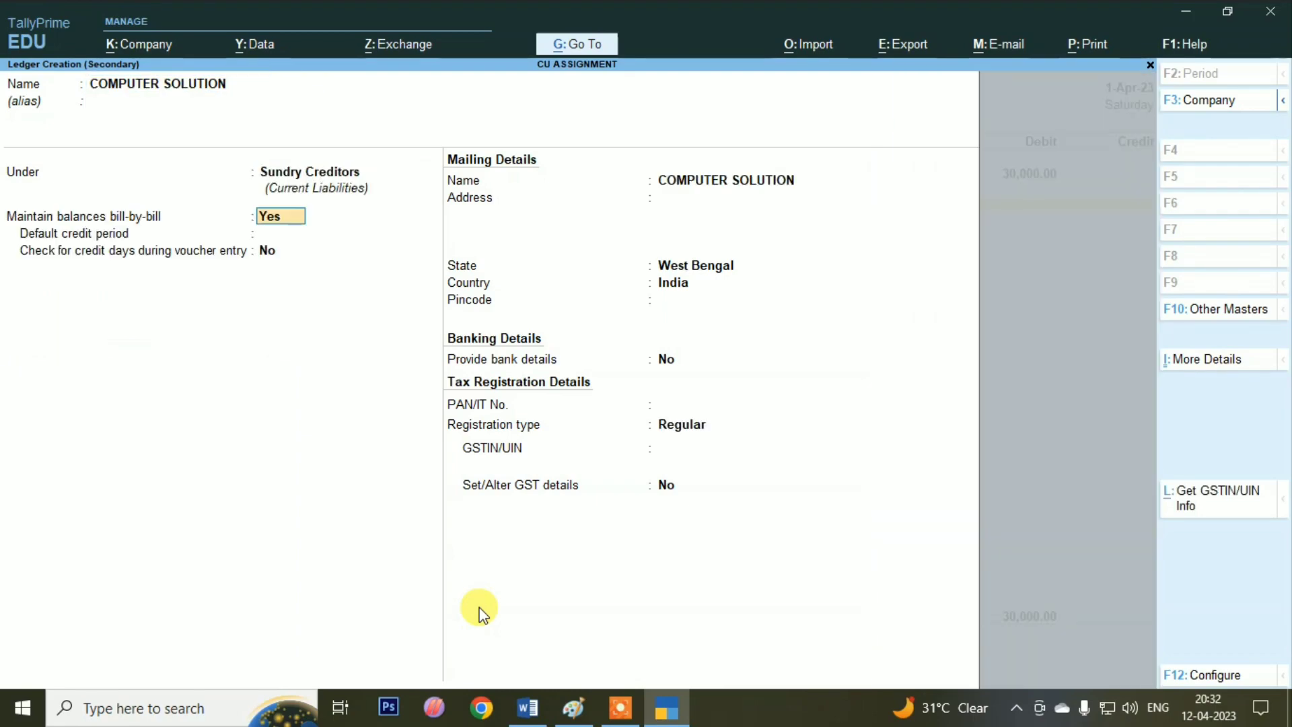
pyautogui.hotkey('ctrl', 'a')
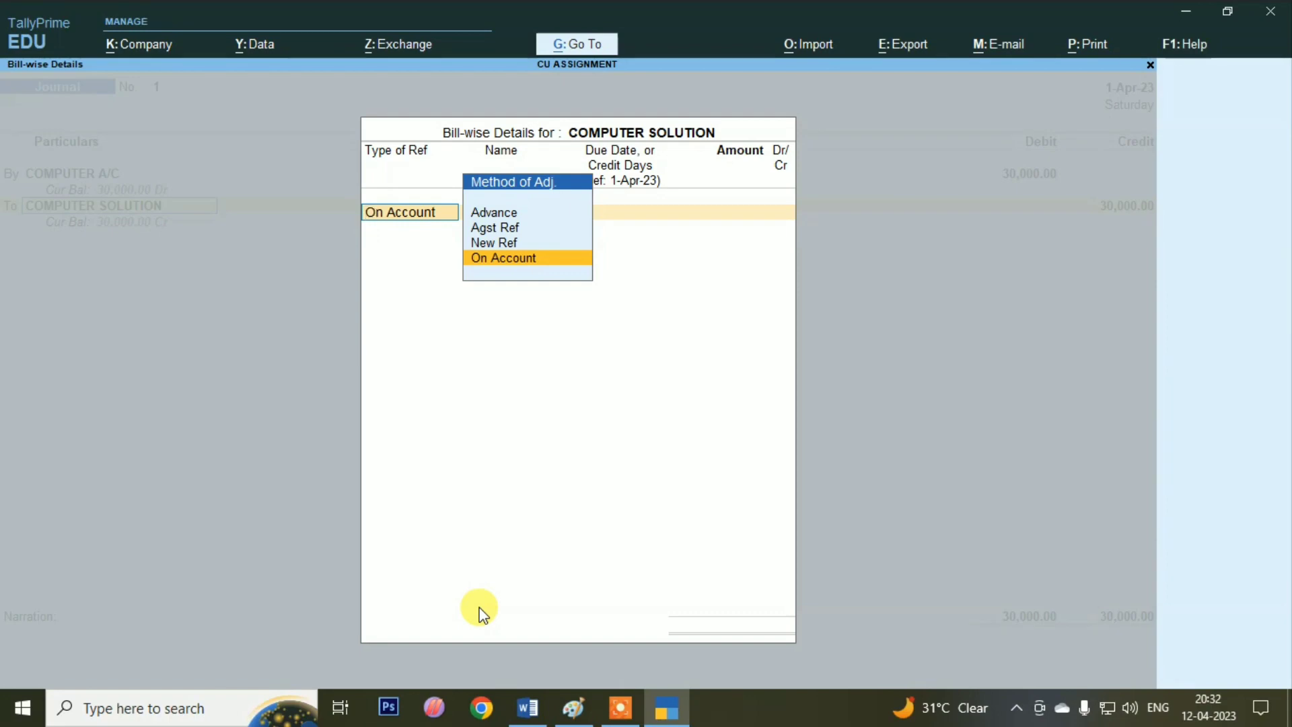
# Step: Allocate 30,000 credit for COMPUTER SOLUTION to new bill reference CS/001 and save the journal voucher
pyautogui.press('Up')
pyautogui.press('Return')
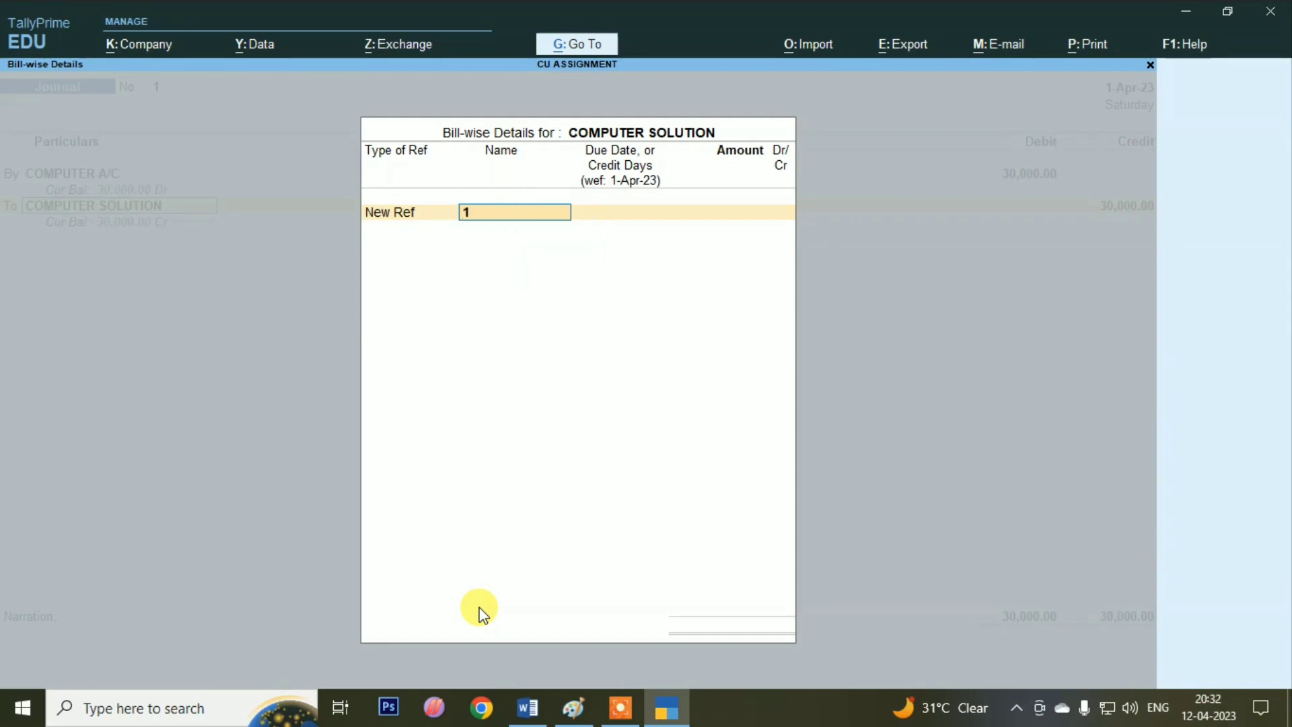
pyautogui.write('CS/001')
pyautogui.press('Return')
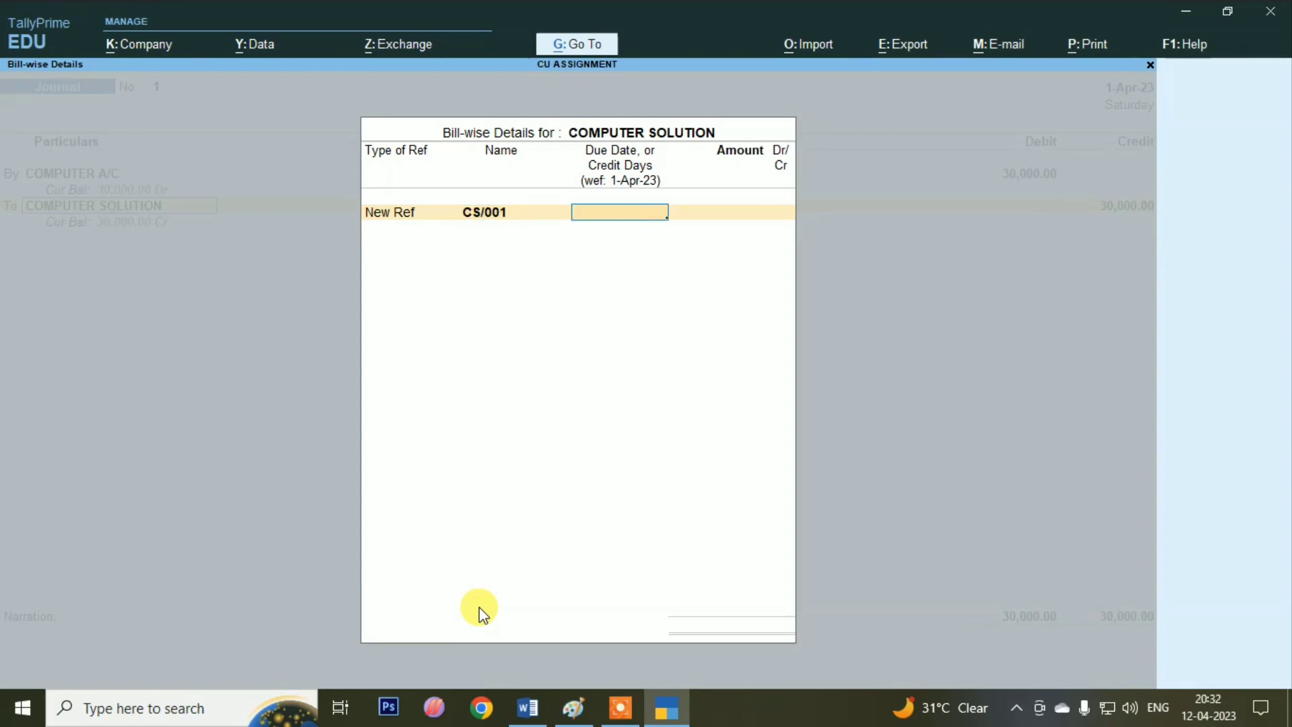
pyautogui.press('Return')
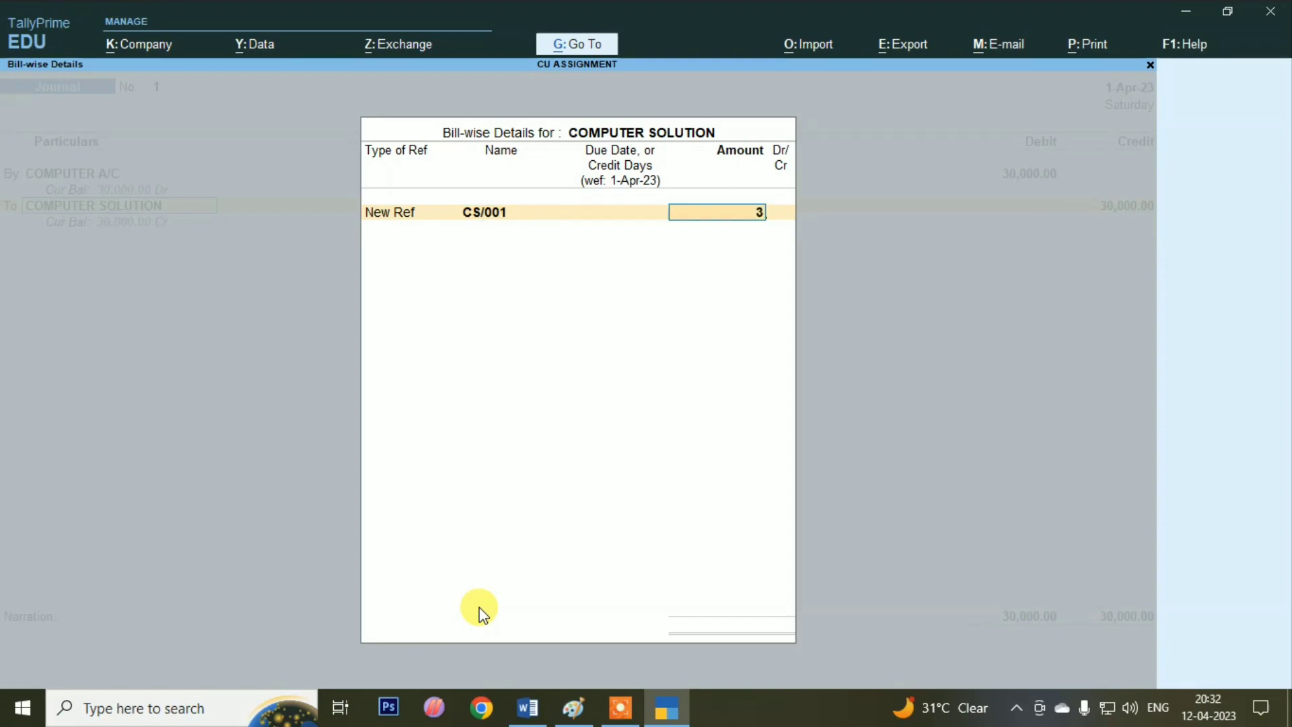
pyautogui.write('30,000')
pyautogui.press('Return')
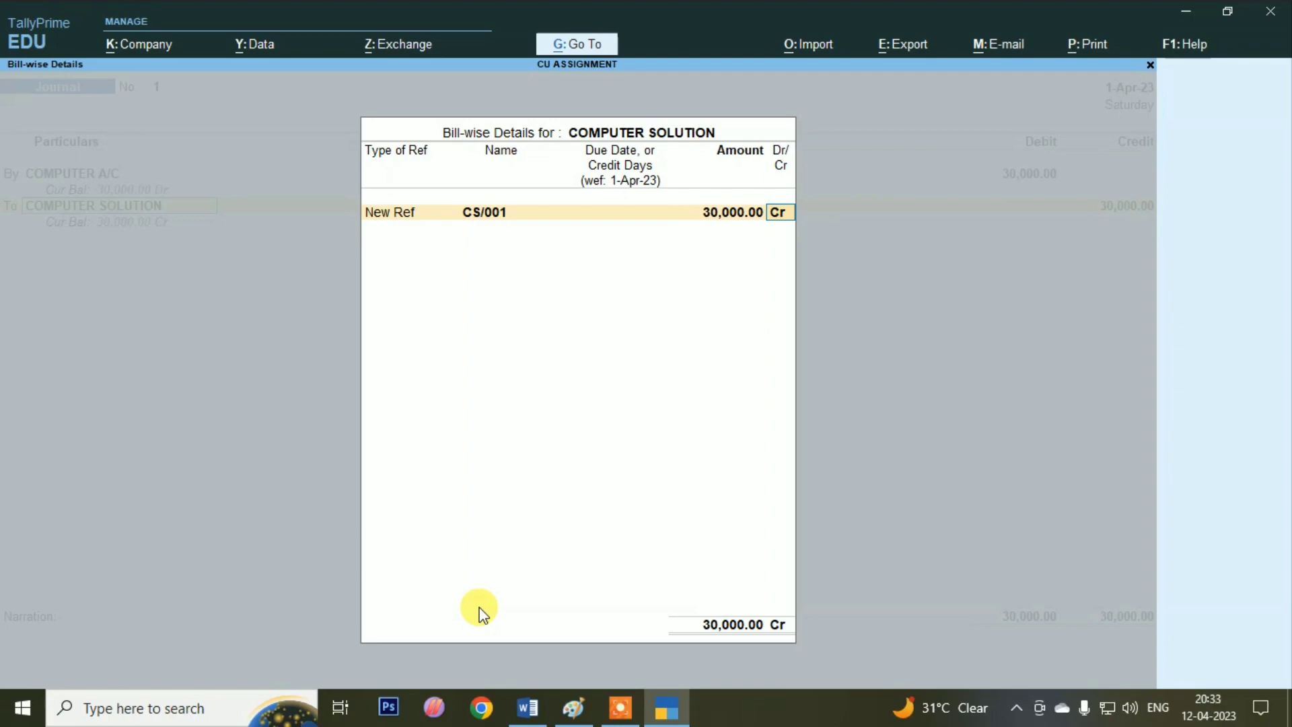
pyautogui.press('Return')
pyautogui.press('Return')
pyautogui.press('Return')
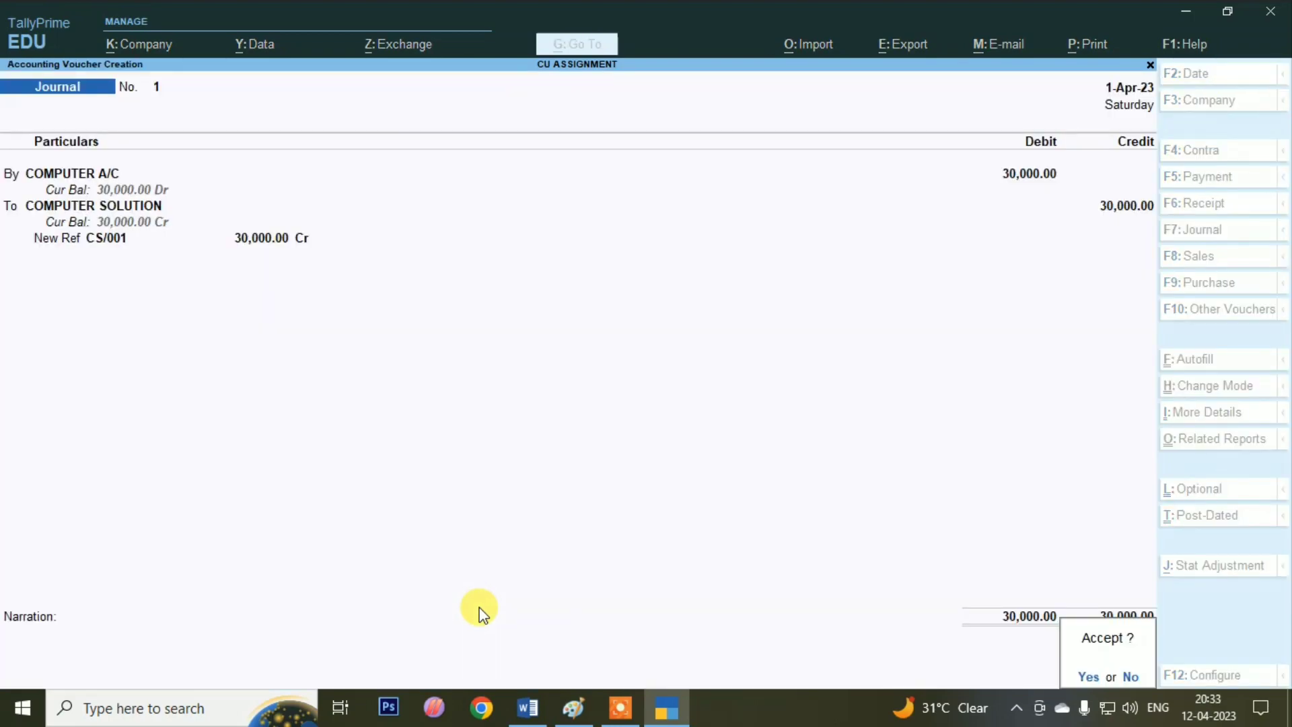
pyautogui.press('Return')
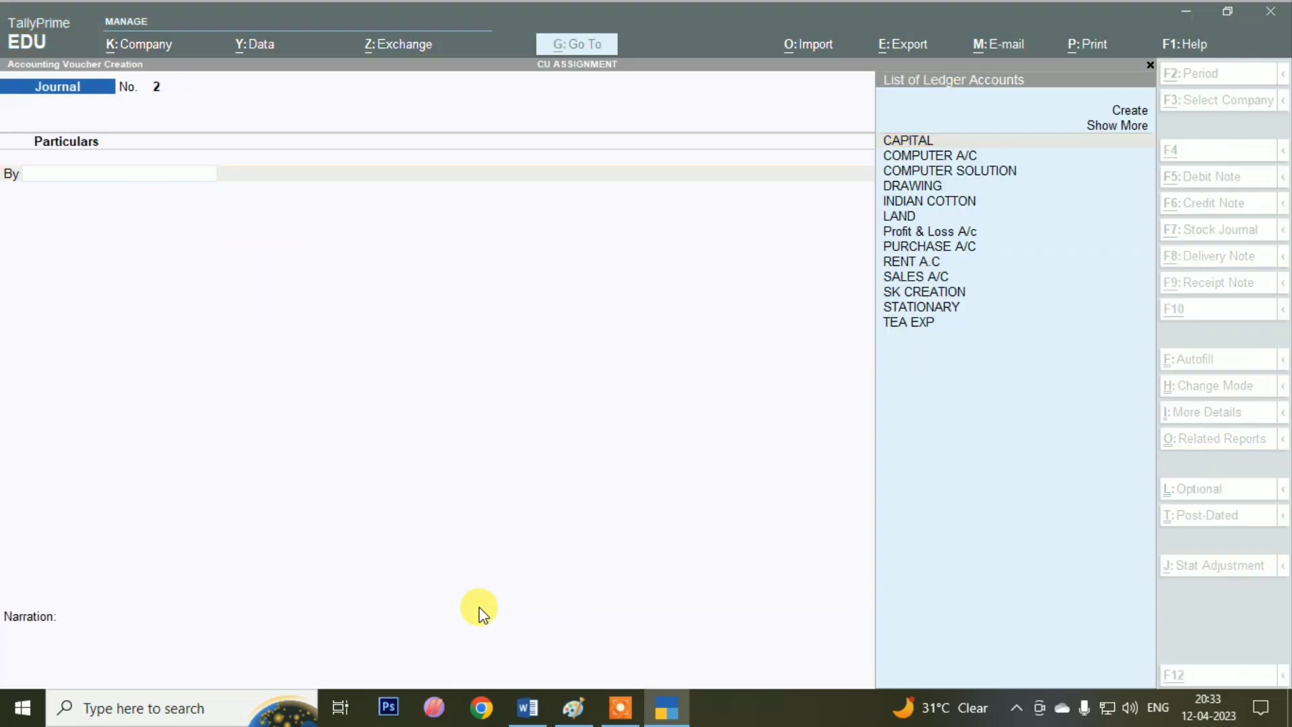
# Step: Review the commission payment in the Word assignment and start a payment voucher for it in TallyPrime
pyautogui.hotkey('alt', 'Tab')
pyautogui.scroll(-2, 466, 601)
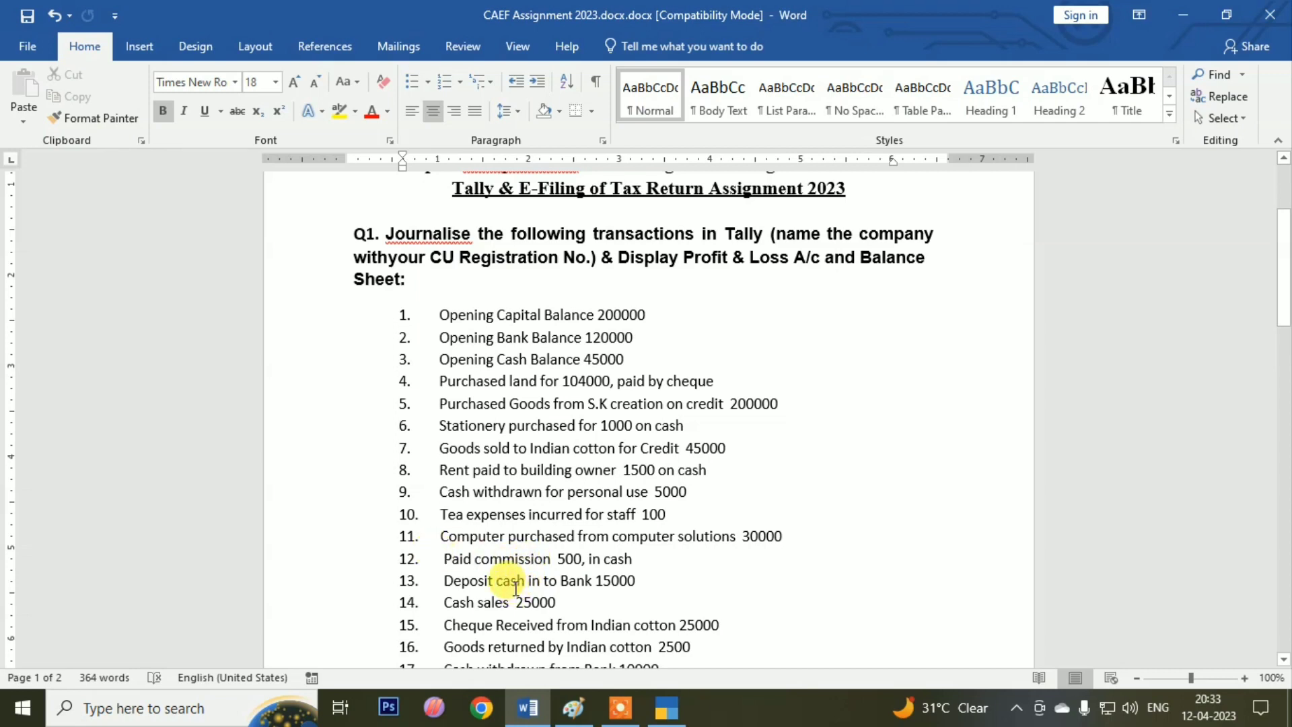
pyautogui.hotkey('alt', 'Tab')
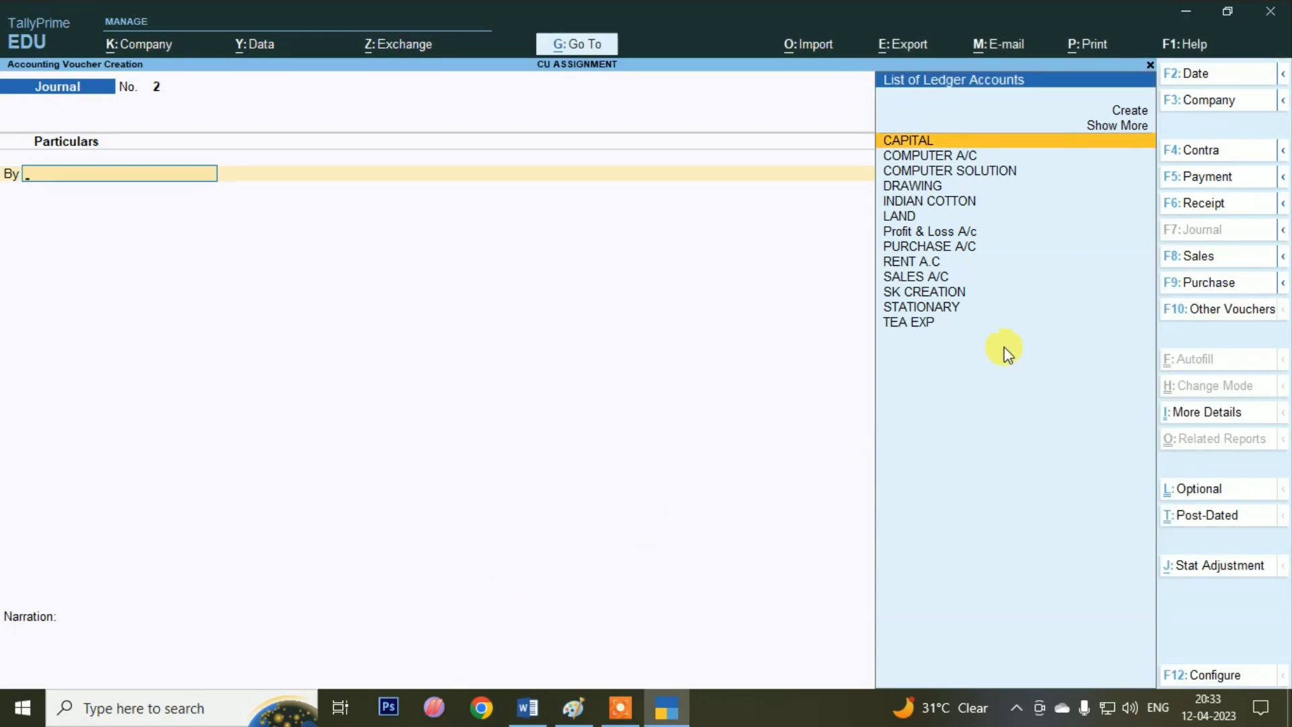
pyautogui.click(1210, 179)
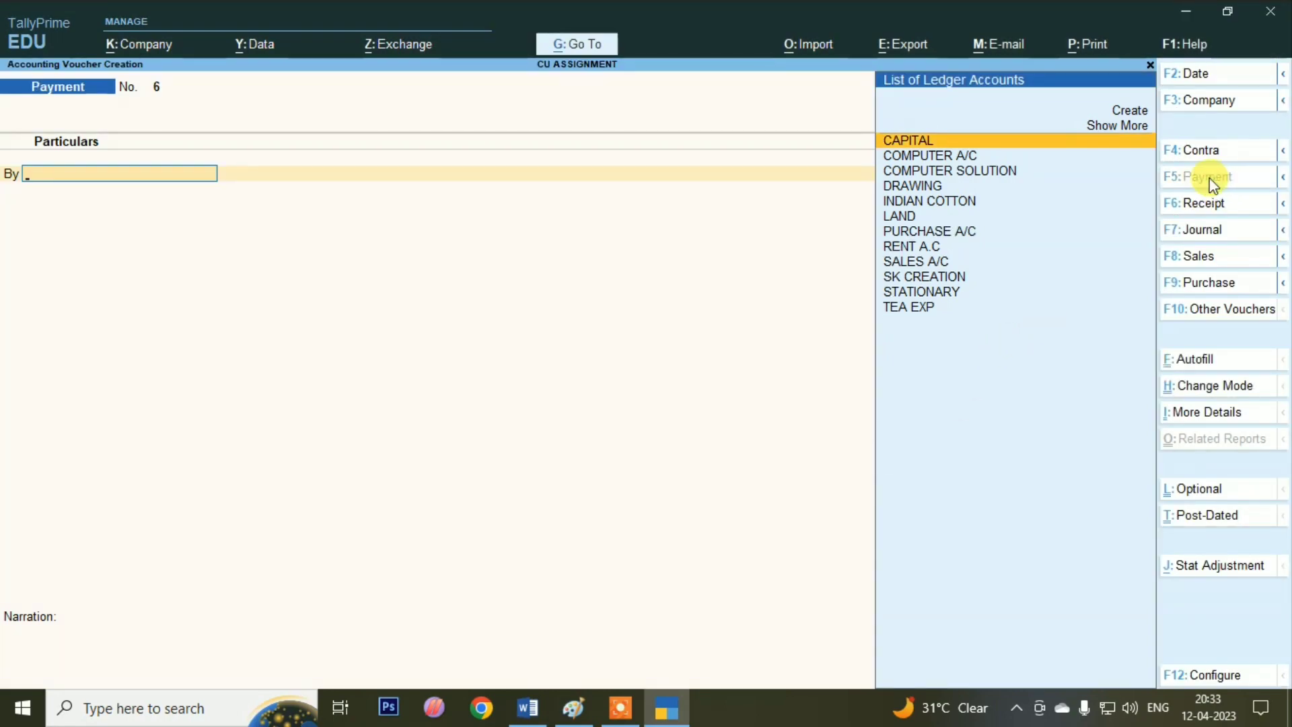
# Step: Create the ledger COMMISSION PAID under Indirect Expenses for the debit line of the payment voucher
pyautogui.hotkey('alt', 'c')
pyautogui.write('COM')
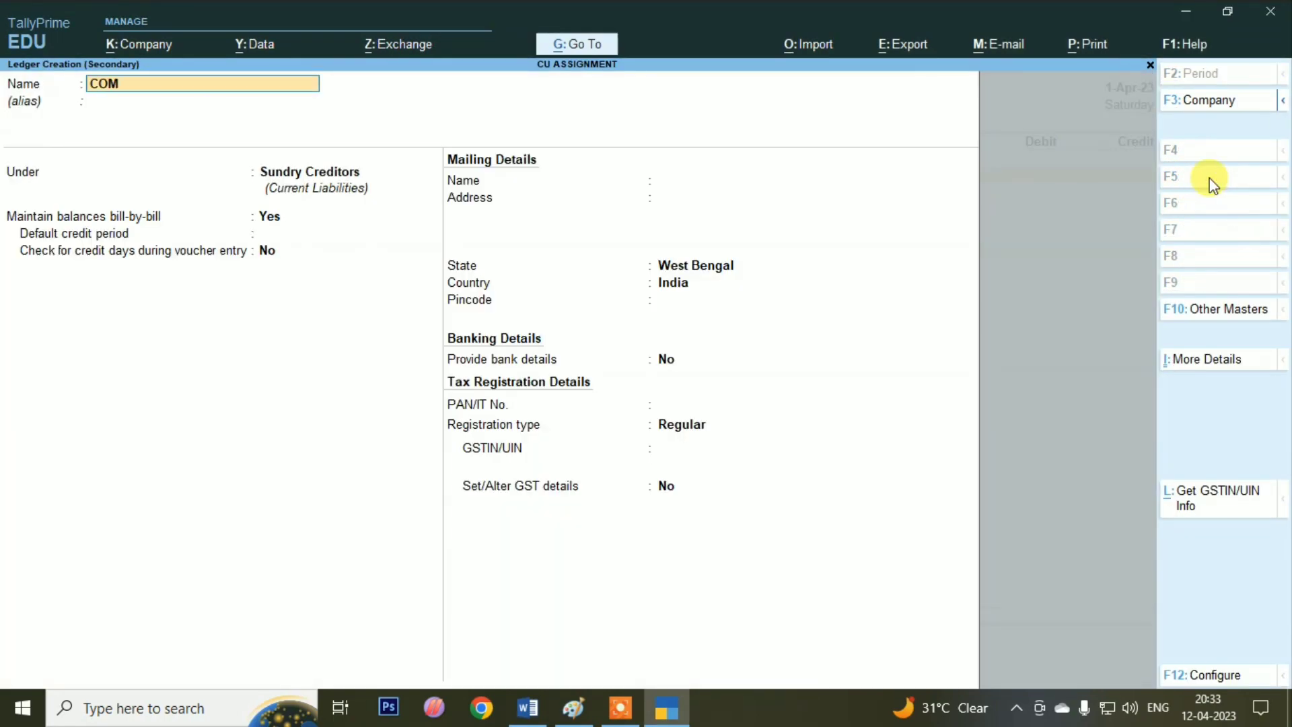
pyautogui.write('MISSION PAID')
pyautogui.press('BackSpace')
pyautogui.press('BackSpace')
pyautogui.press('Return')
pyautogui.write('IND')
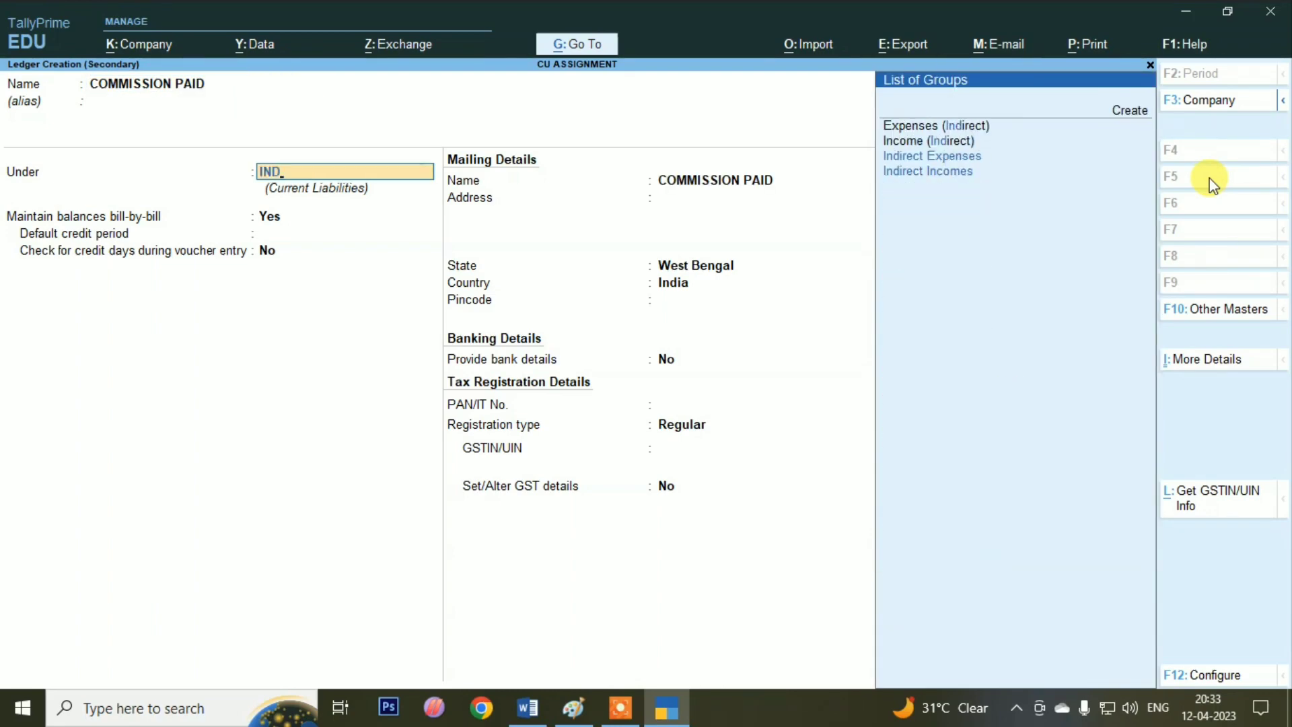
pyautogui.press('Down')
pyautogui.press('Down')
pyautogui.press('Down')
pyautogui.press('Up')
pyautogui.press('Return')
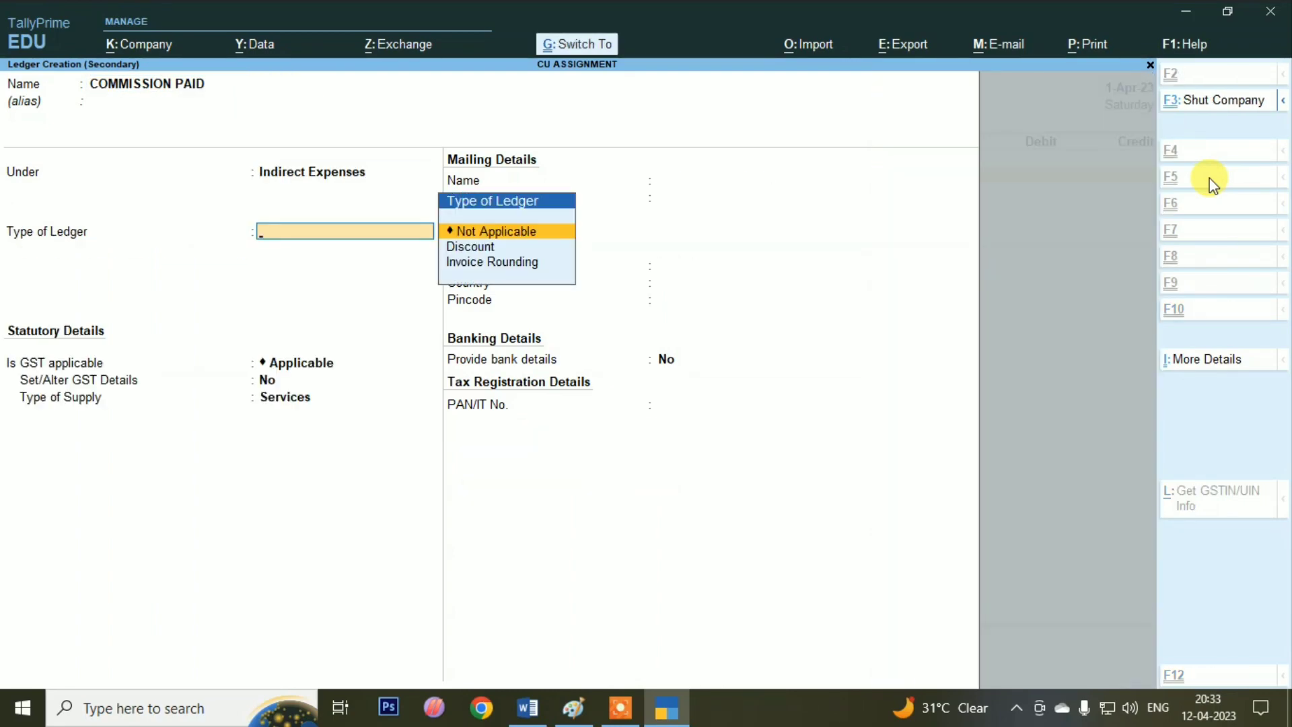
pyautogui.hotkey('ctrl', 'a')
# Step: Recheck the commission in the Word assignment, then in TallyPrime debit COMMISSION PAID with 500, credit Cash and save the payment voucher
pyautogui.hotkey('alt', 'Tab')
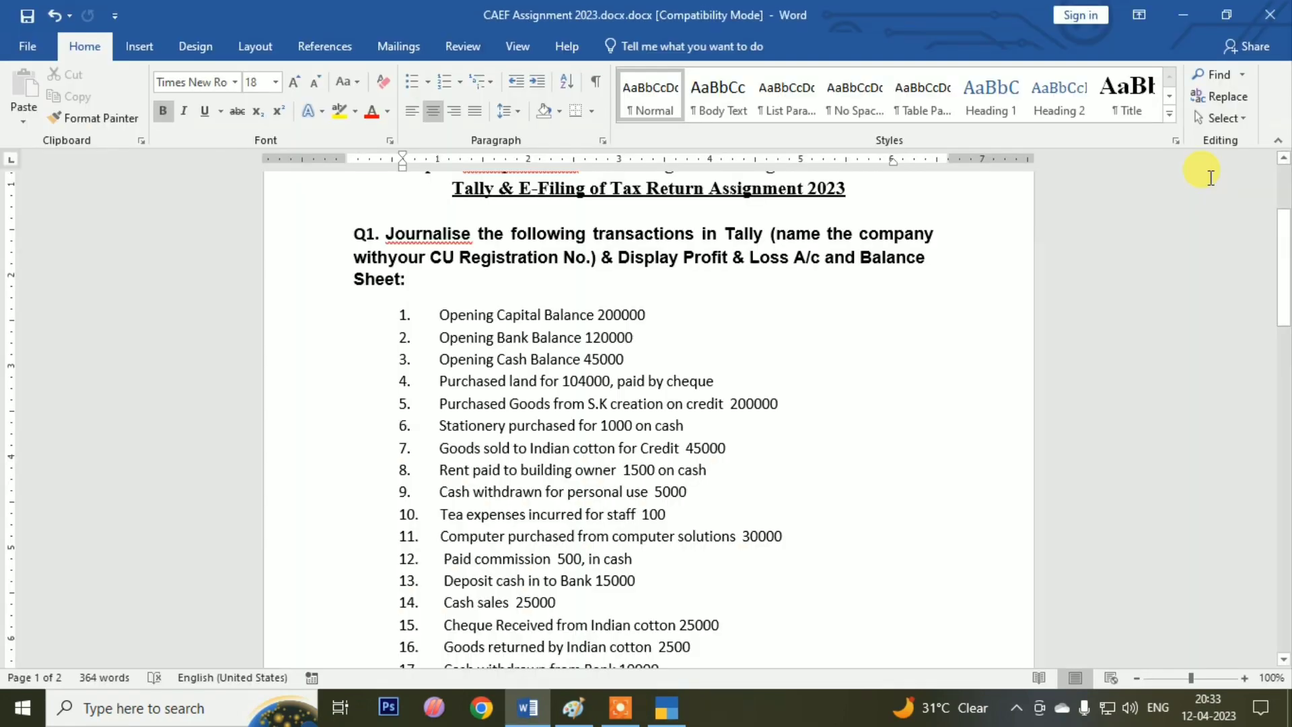
pyautogui.hotkey('alt', 'Tab')
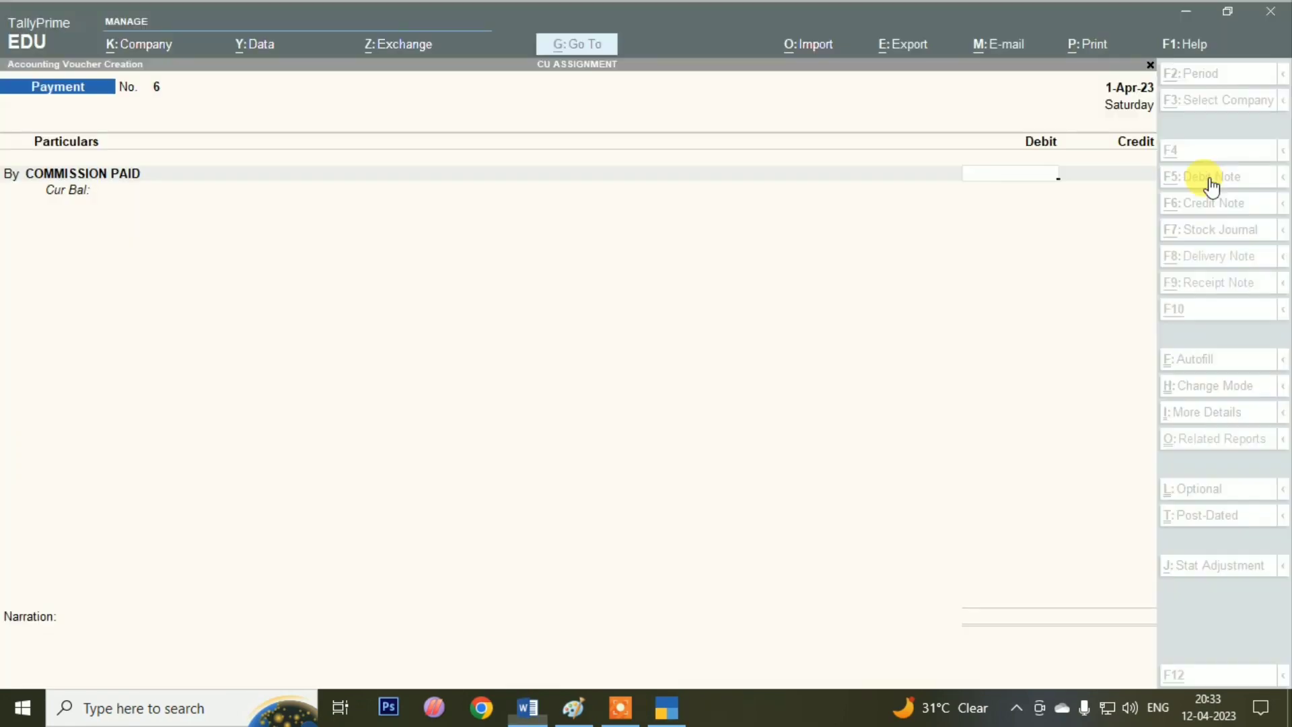
pyautogui.write('500')
pyautogui.press('Return')
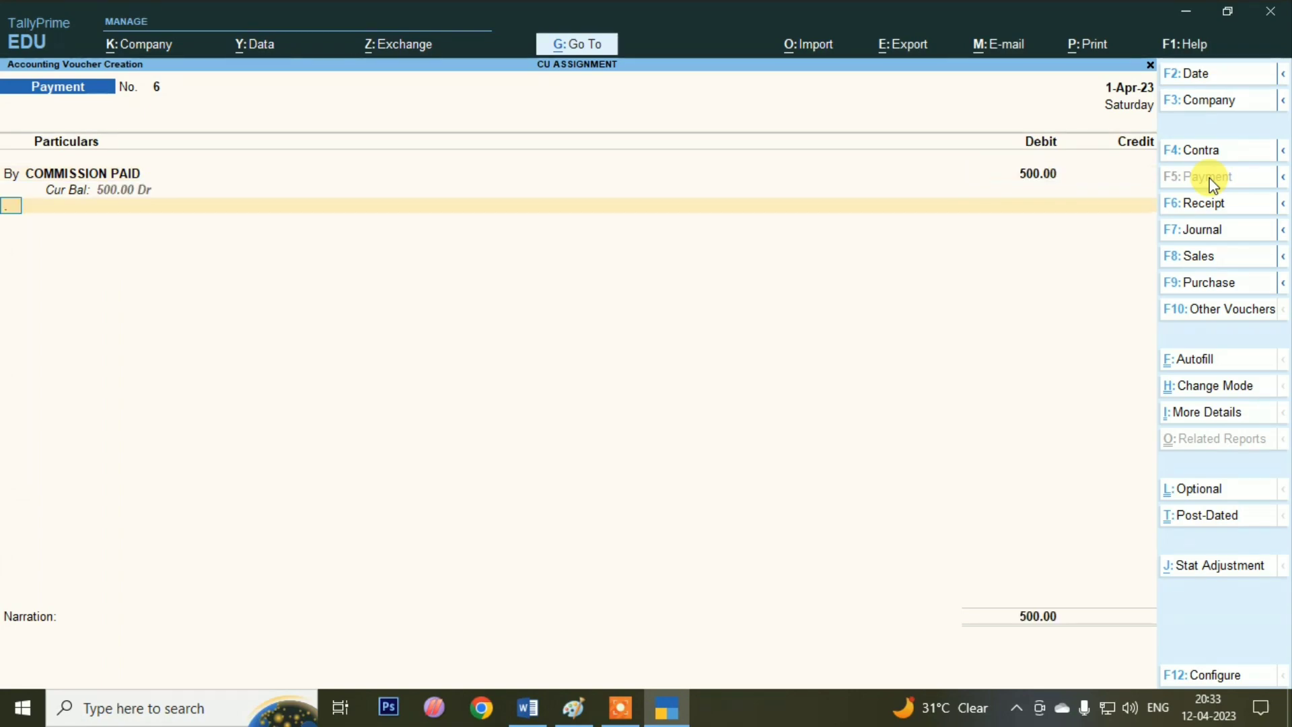
pyautogui.press('Return')
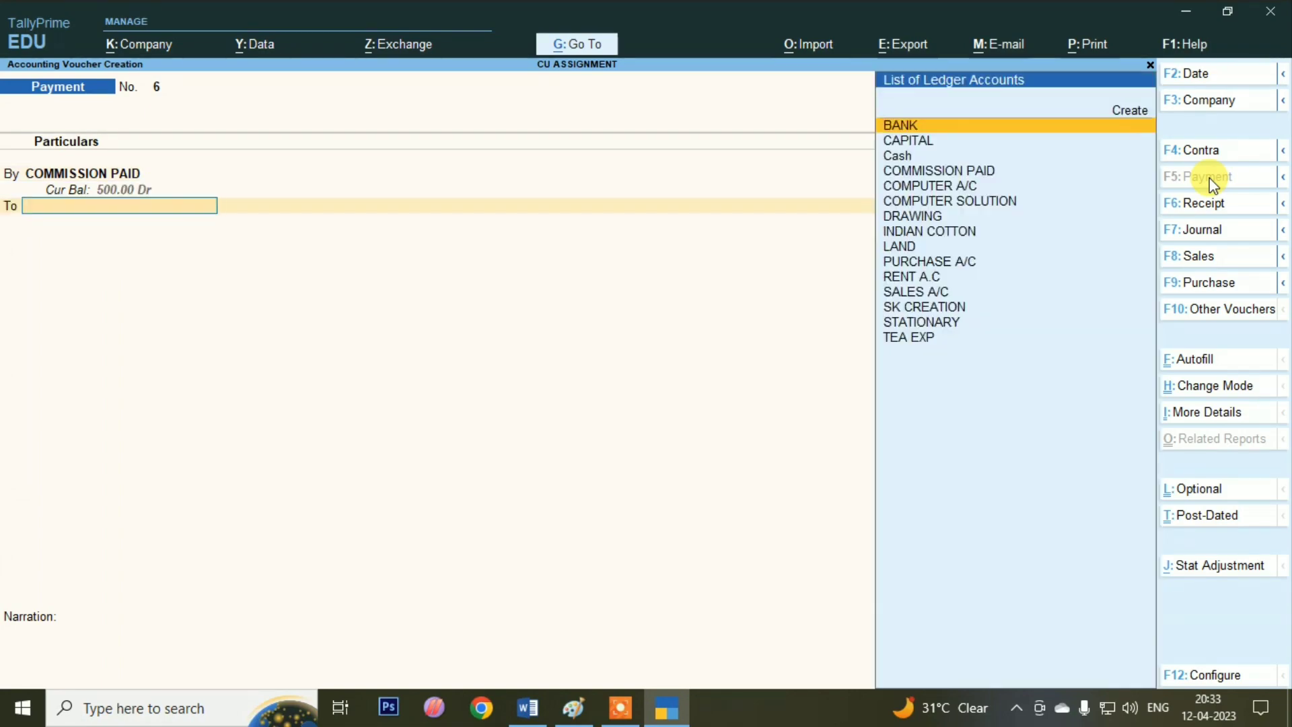
pyautogui.press('Down')
pyautogui.press('Down')
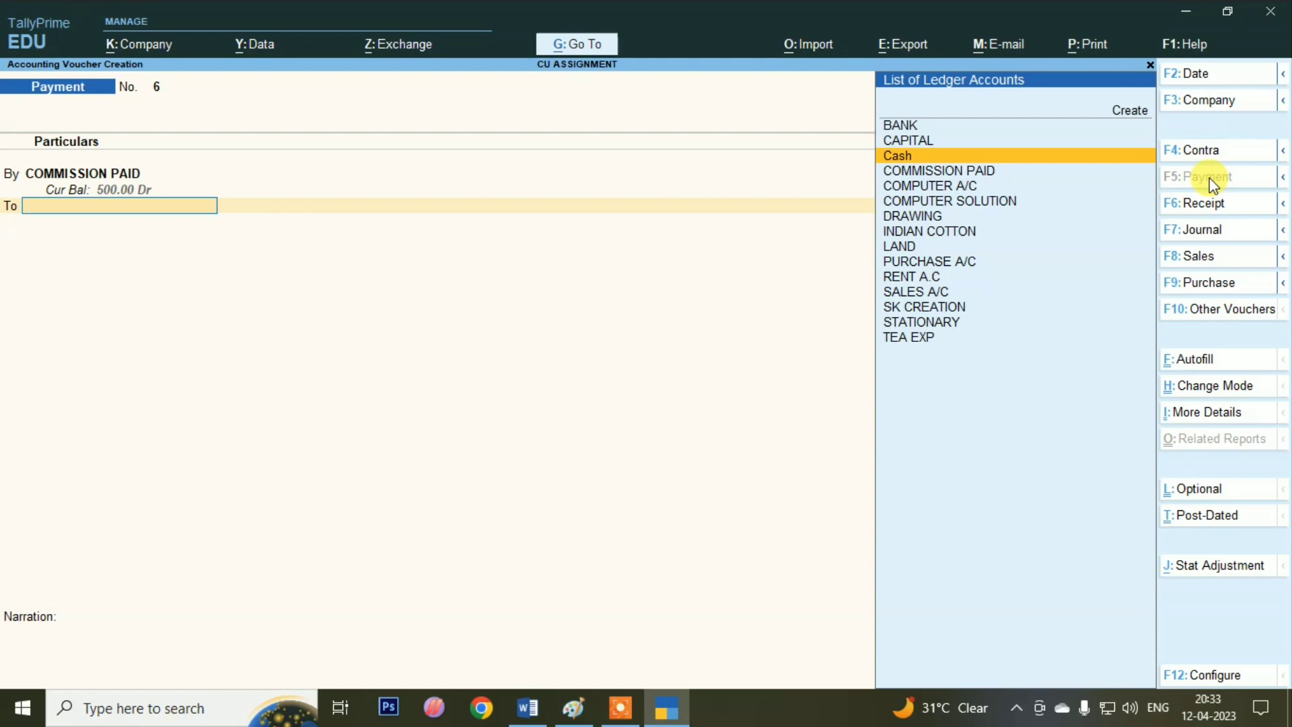
pyautogui.press('Return')
pyautogui.press('Return')
pyautogui.press('Return')
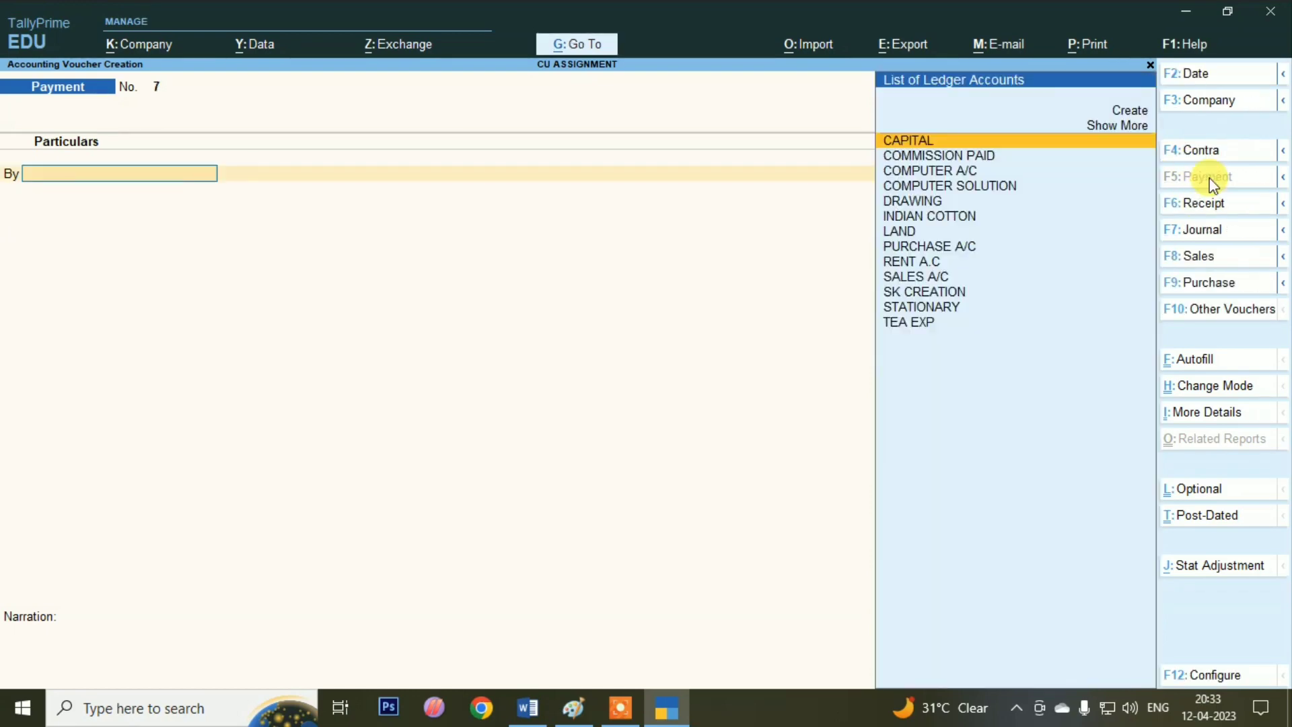
# Step: Review the cash deposit in the Word assignment and start a contra voucher in TallyPrime with Cash on the credit line
pyautogui.hotkey('alt', 'Tab')
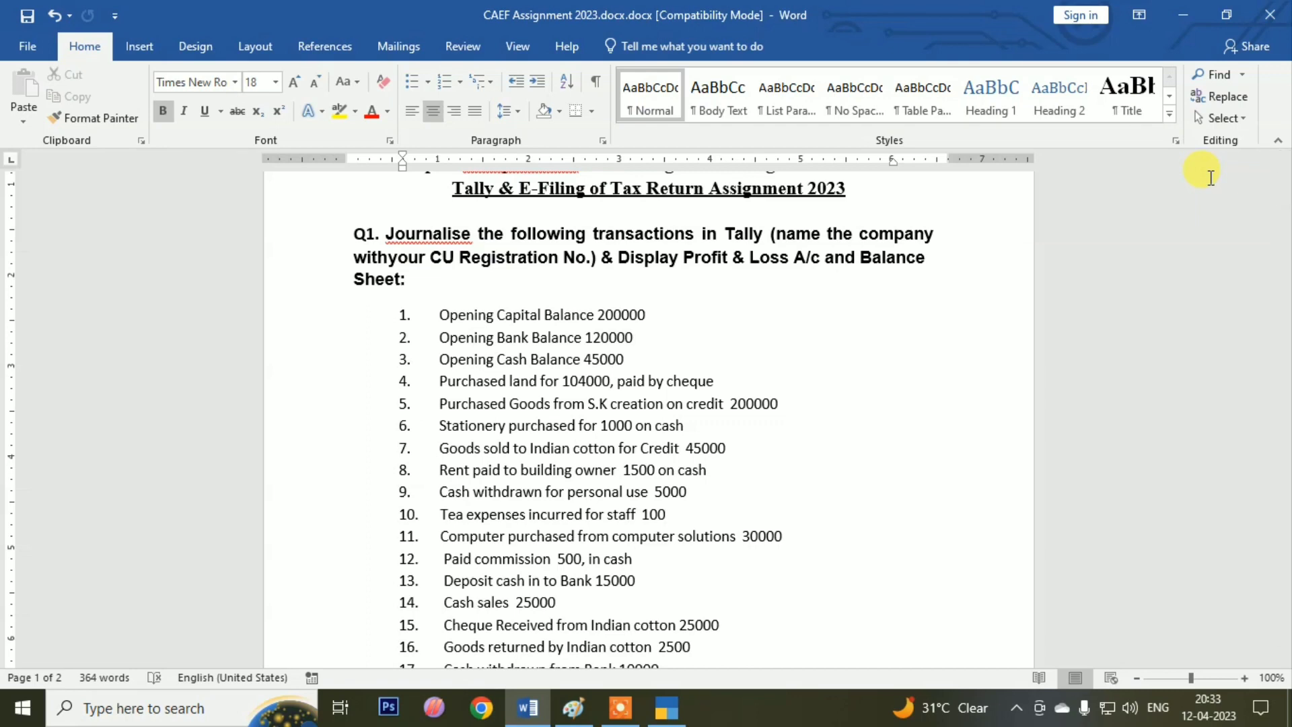
pyautogui.hotkey('alt', 'Tab')
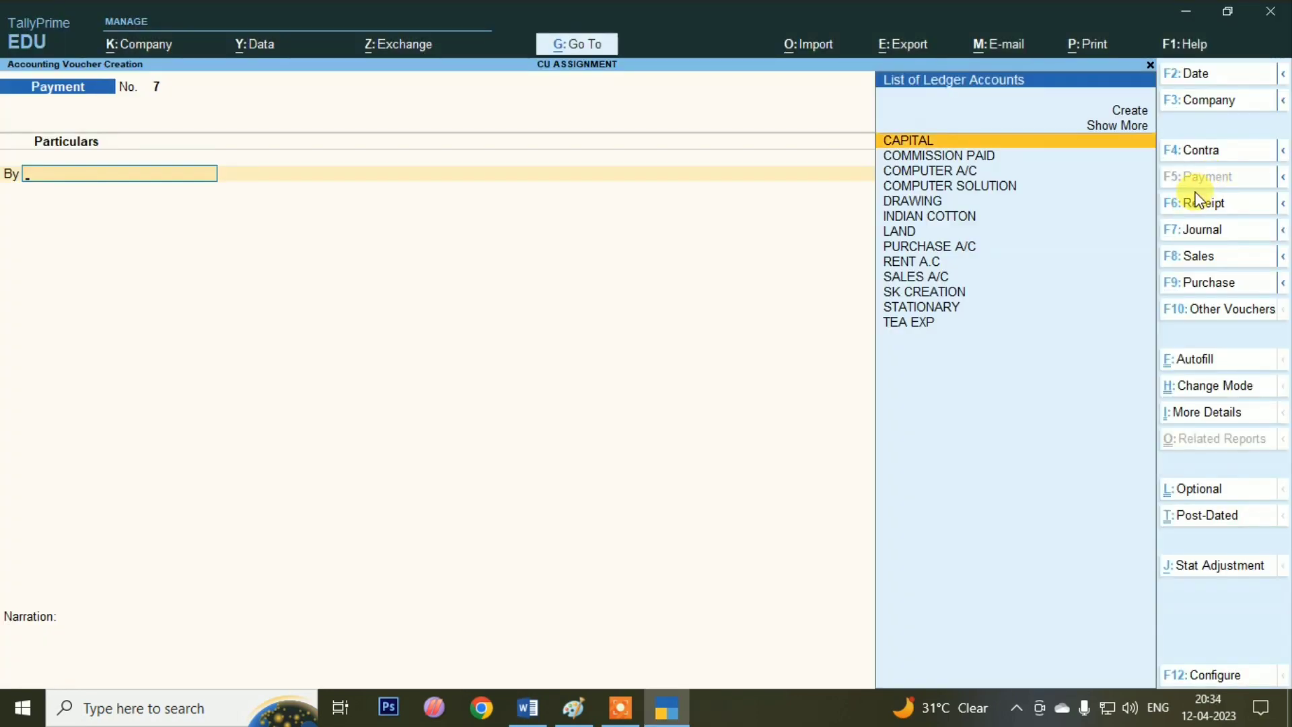
pyautogui.click(1198, 152)
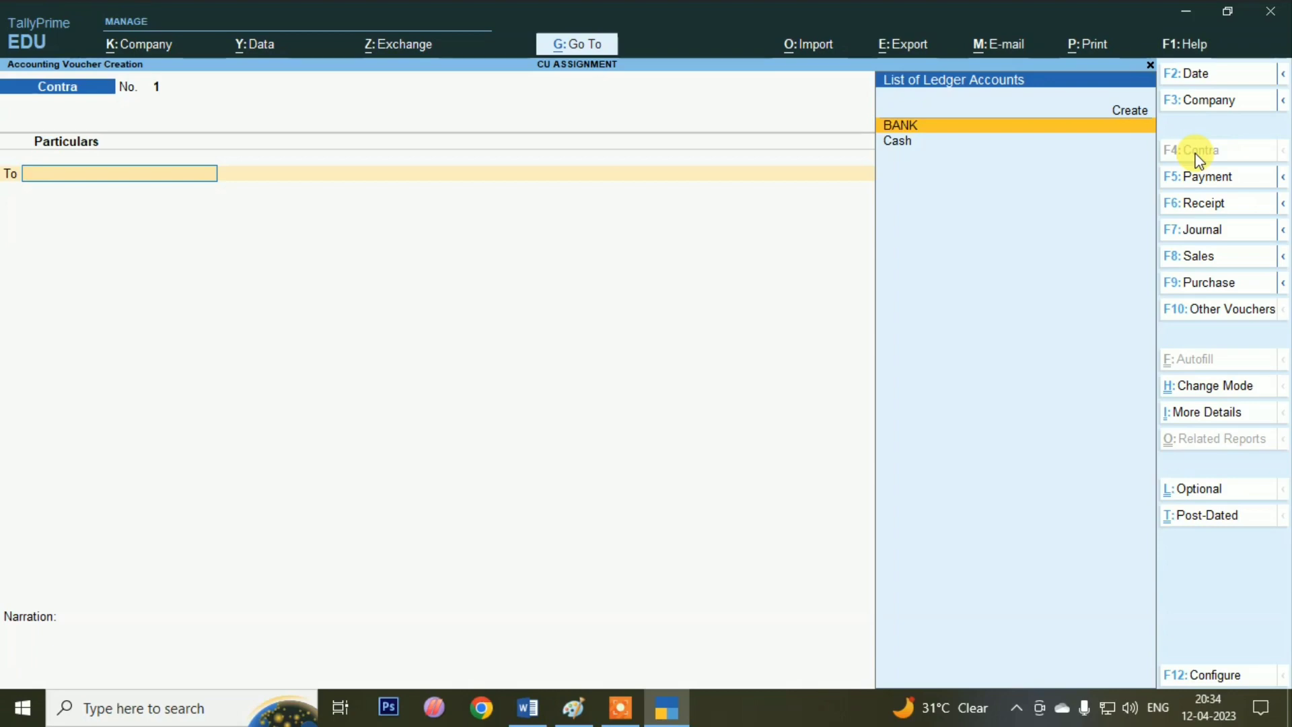
pyautogui.press('Down')
pyautogui.press('Return')
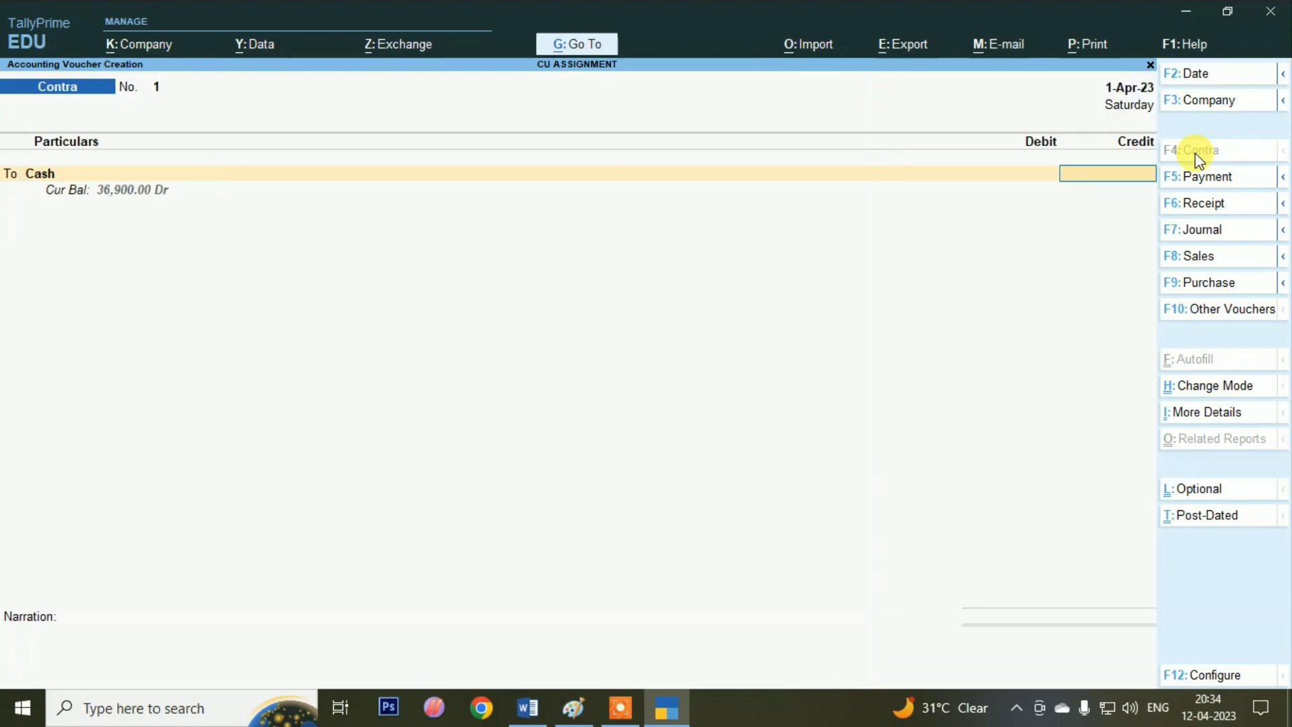
# Step: Recheck the deposit amount in the Word assignment, then credit Cash with 15,000 and debit BANK in the TallyPrime contra voucher
pyautogui.hotkey('alt', 'Tab')
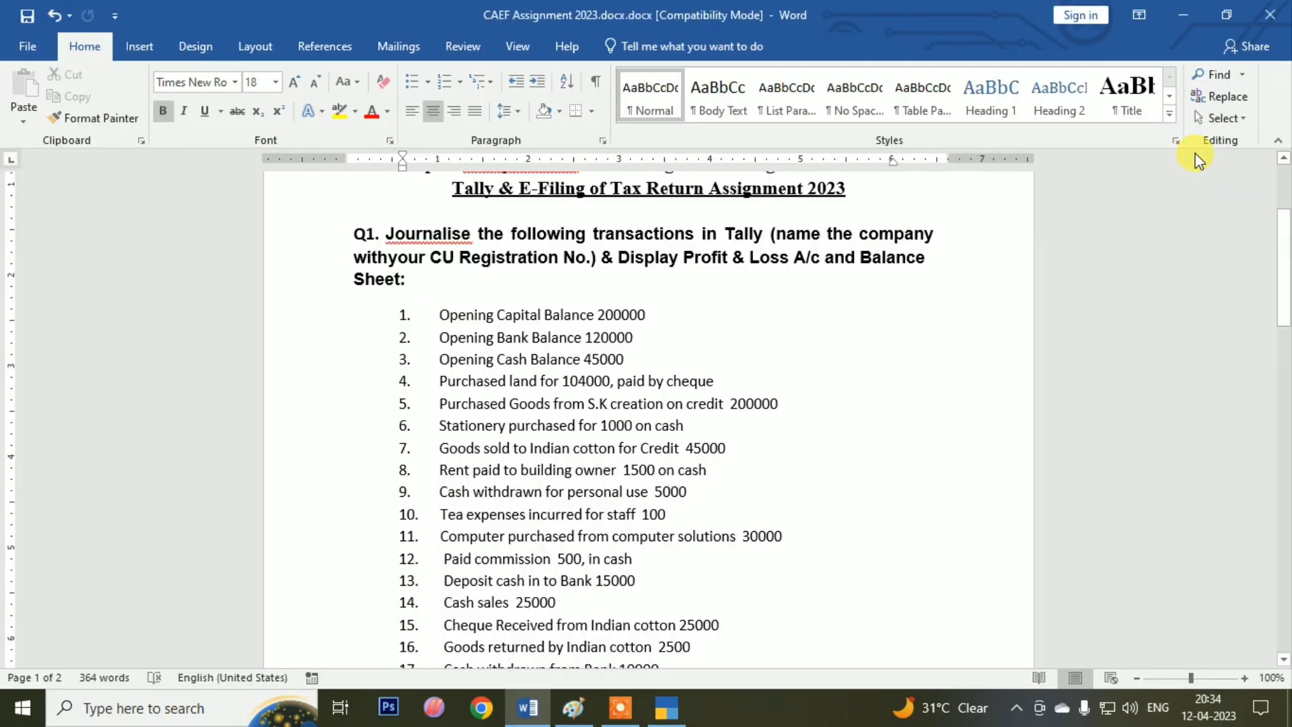
pyautogui.hotkey('alt', 'Tab')
pyautogui.write('15000')
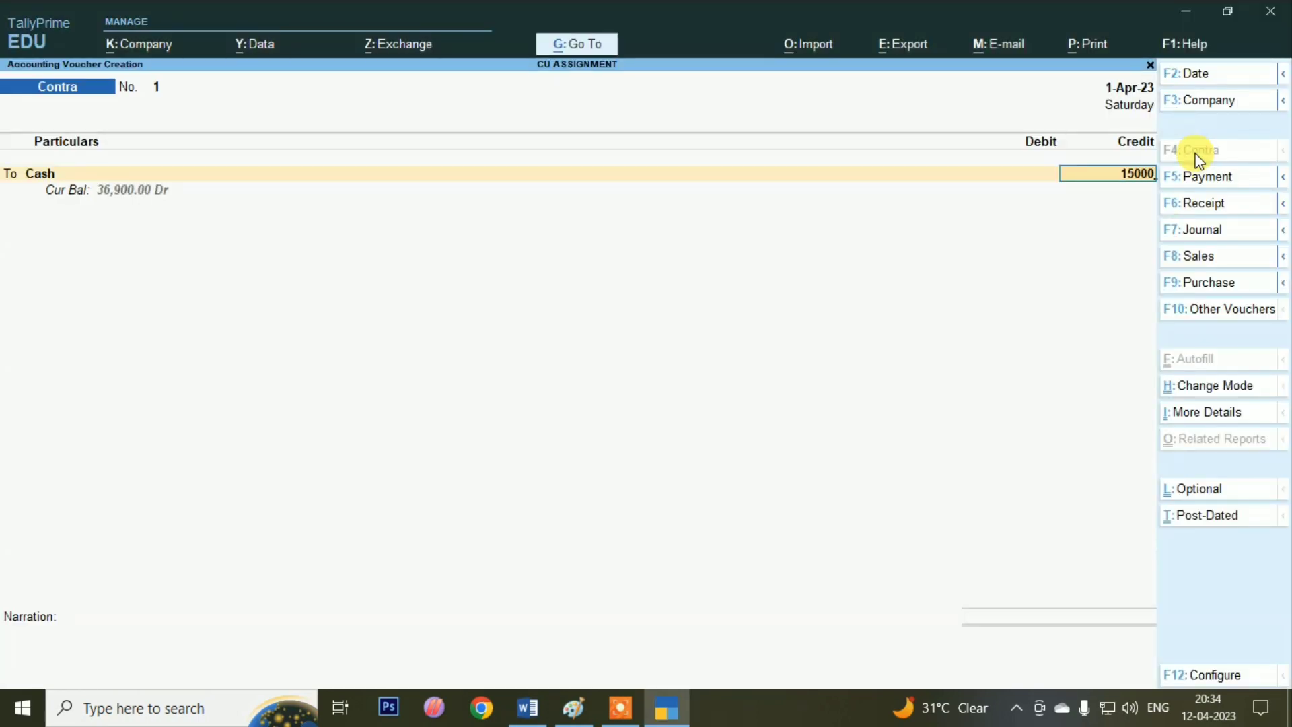
pyautogui.press('Return')
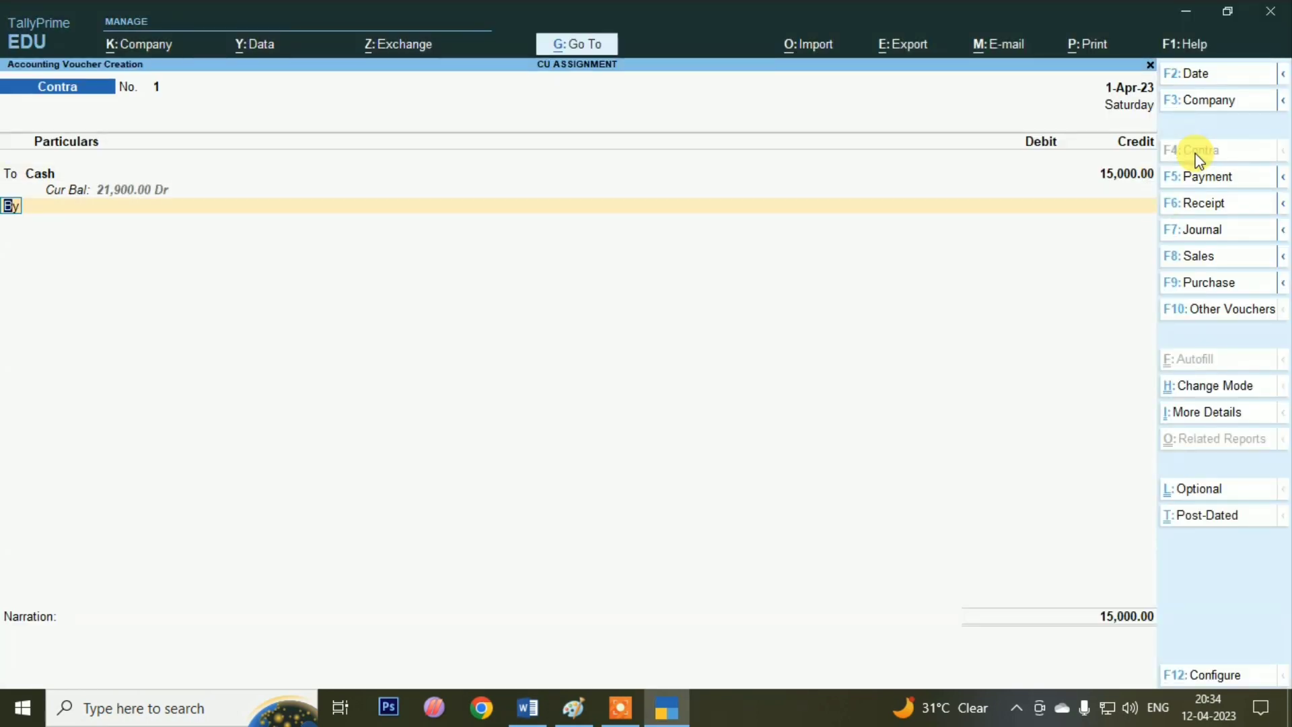
pyautogui.press('Return')
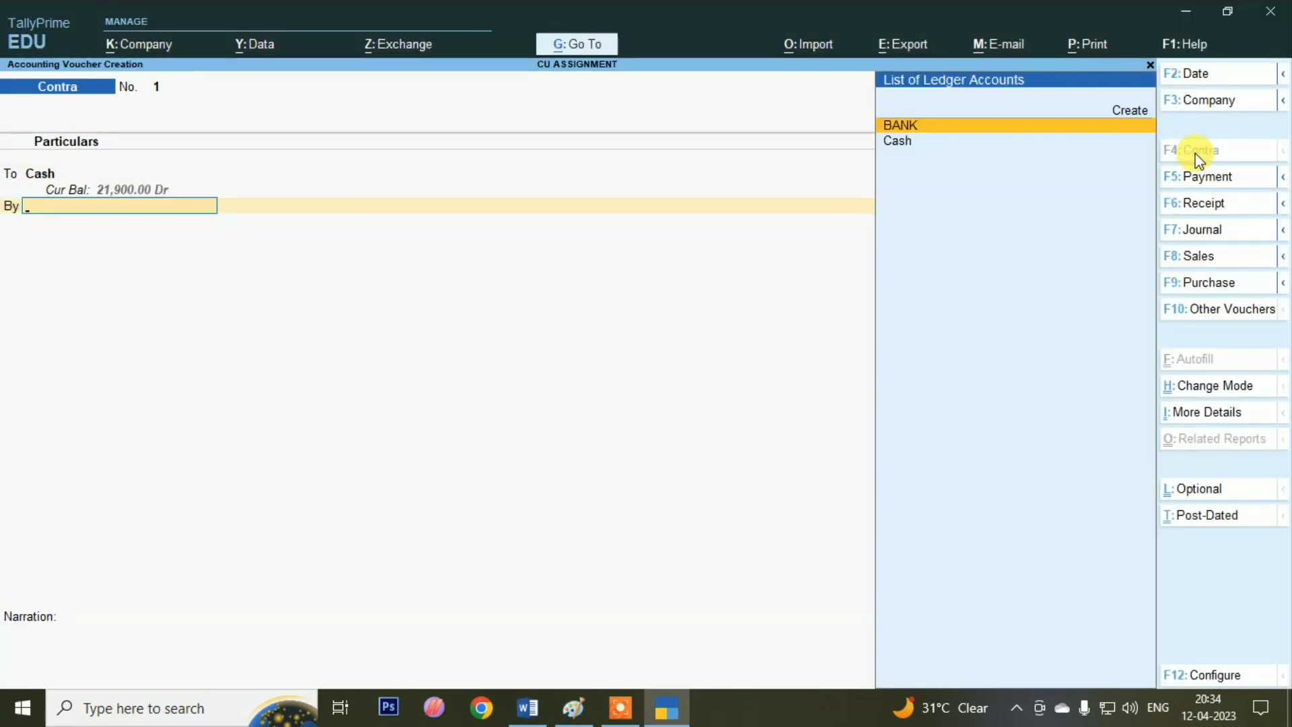
pyautogui.press('Return')
pyautogui.press('Return')
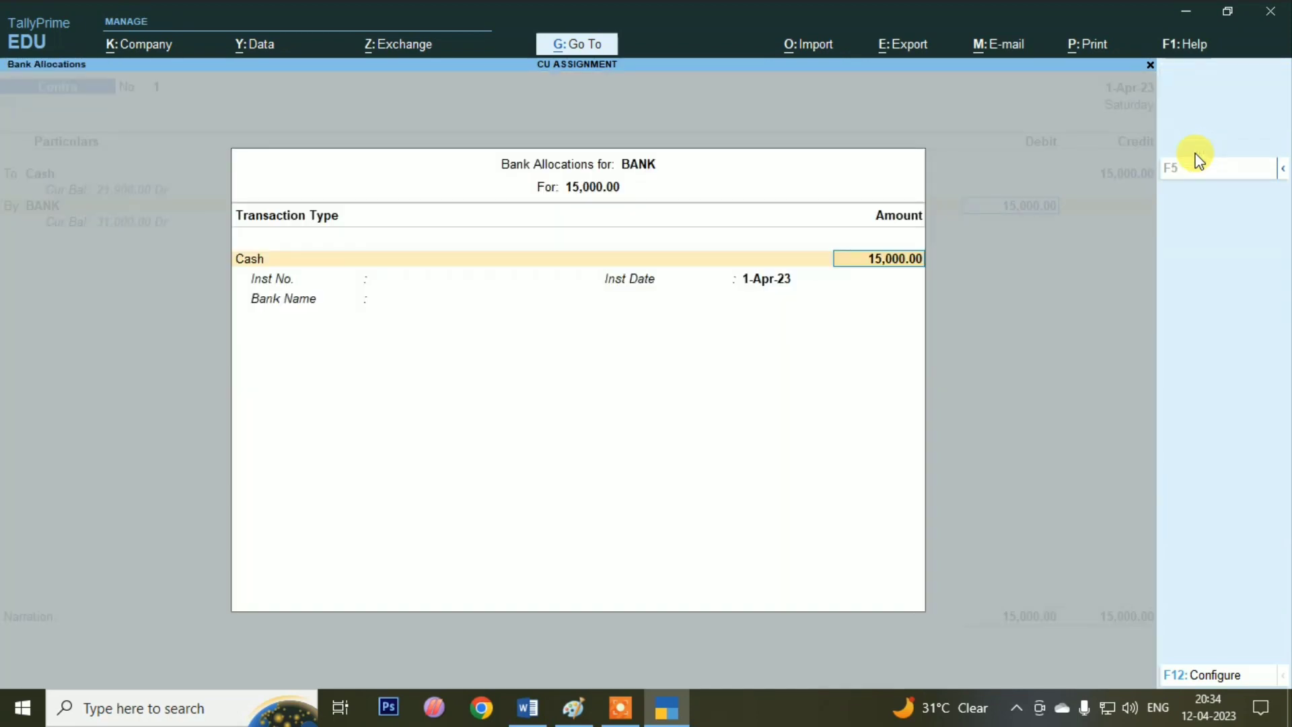
# Step: Enter the deposit's cash denominations as 5 notes of 2000 and 10 notes of 500, and save the contra voucher
pyautogui.press('Return')
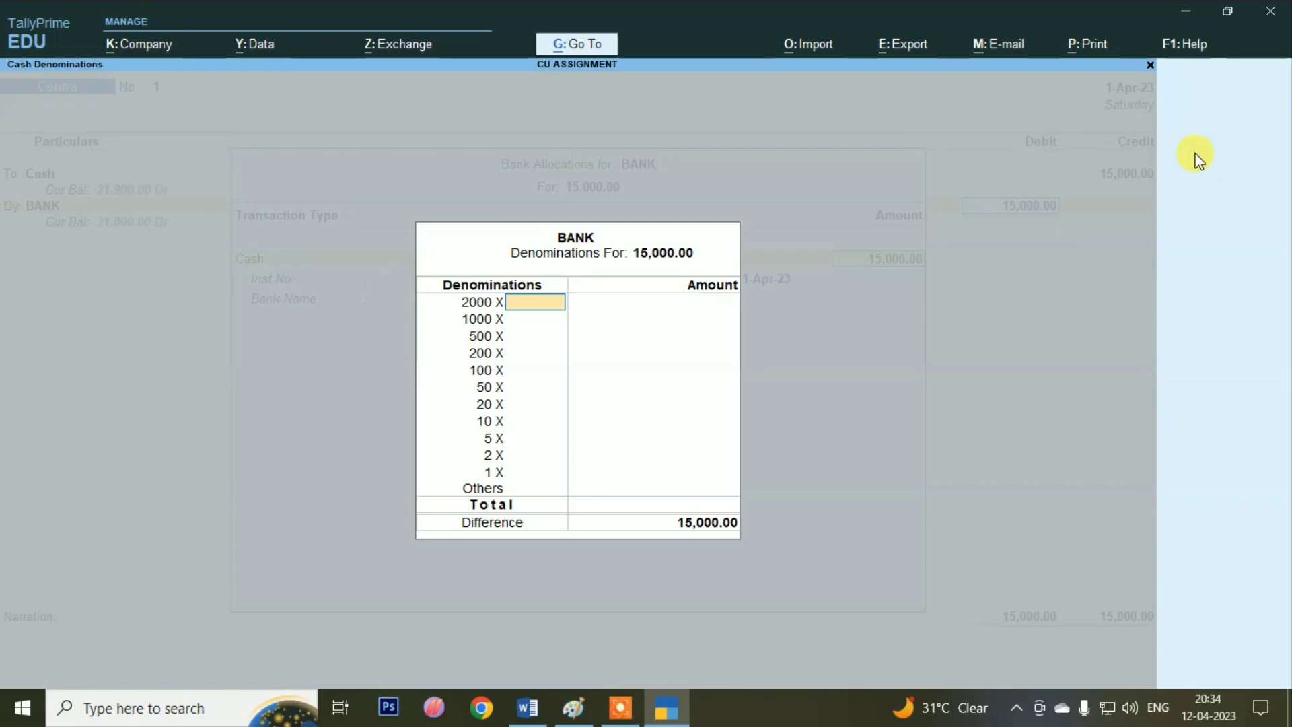
pyautogui.write('5')
pyautogui.press('Return')
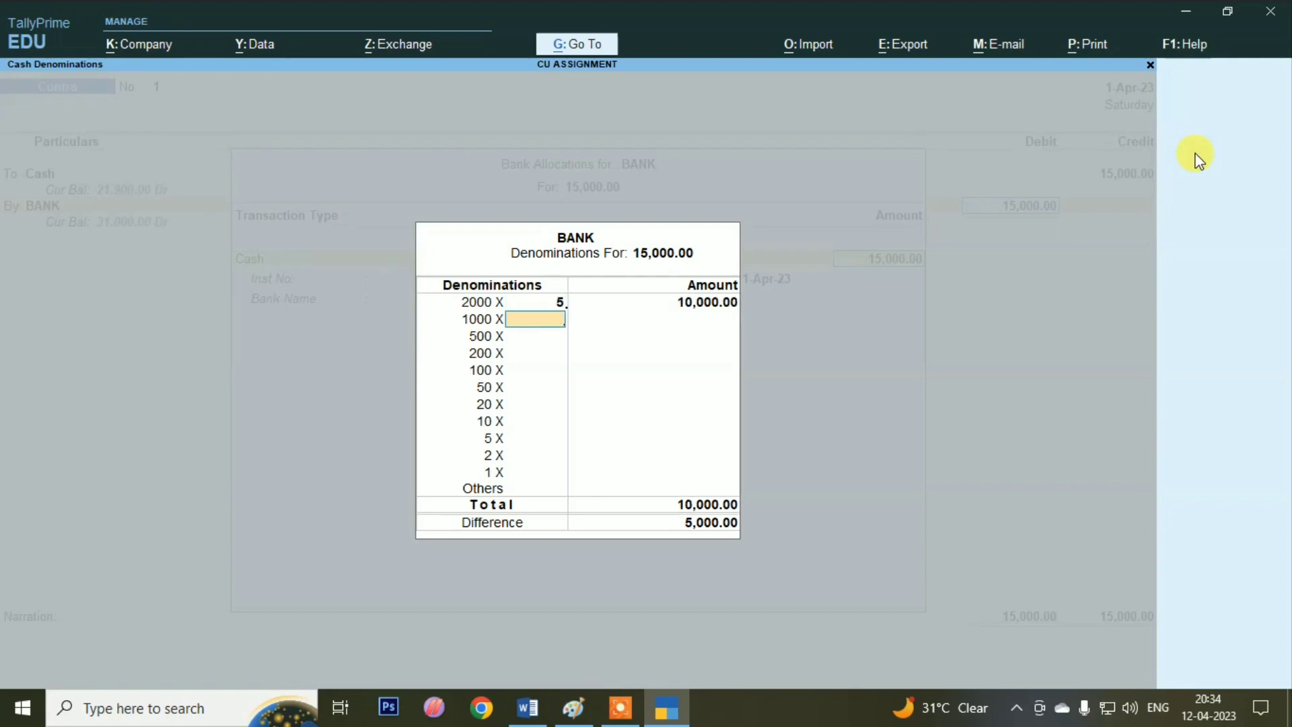
pyautogui.press('Return')
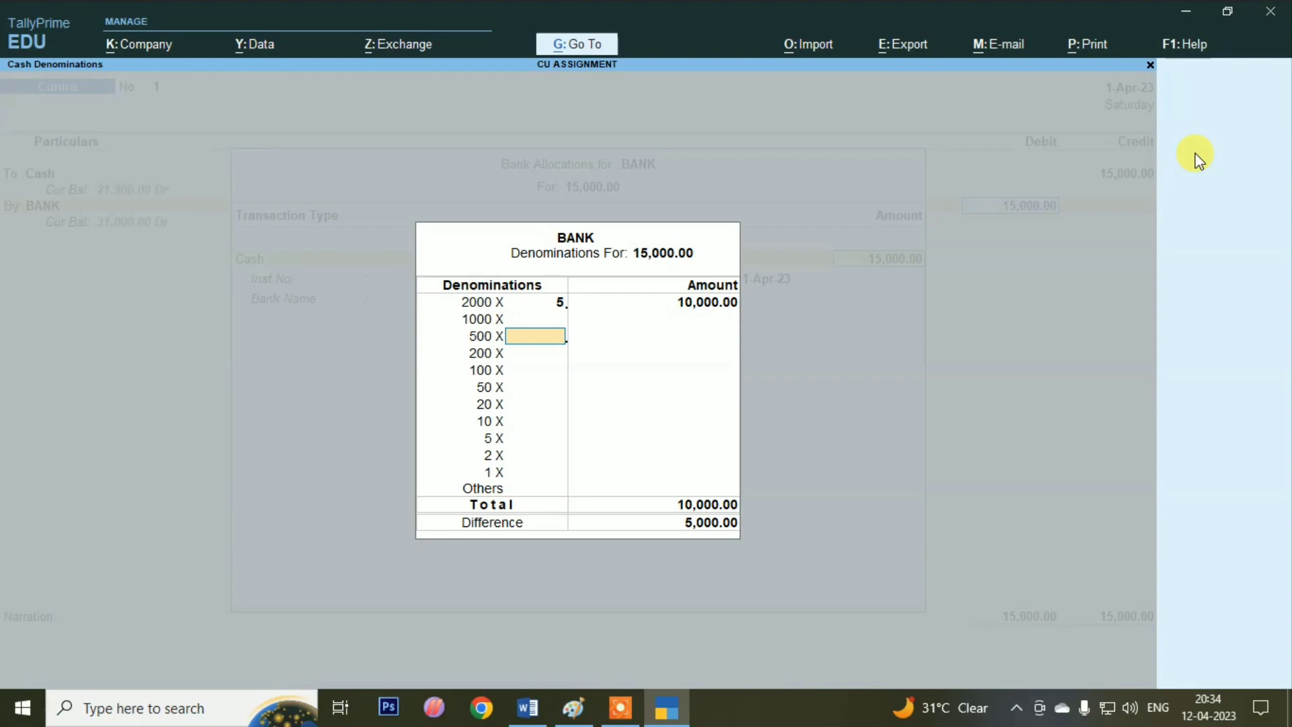
pyautogui.write('10')
pyautogui.press('Return')
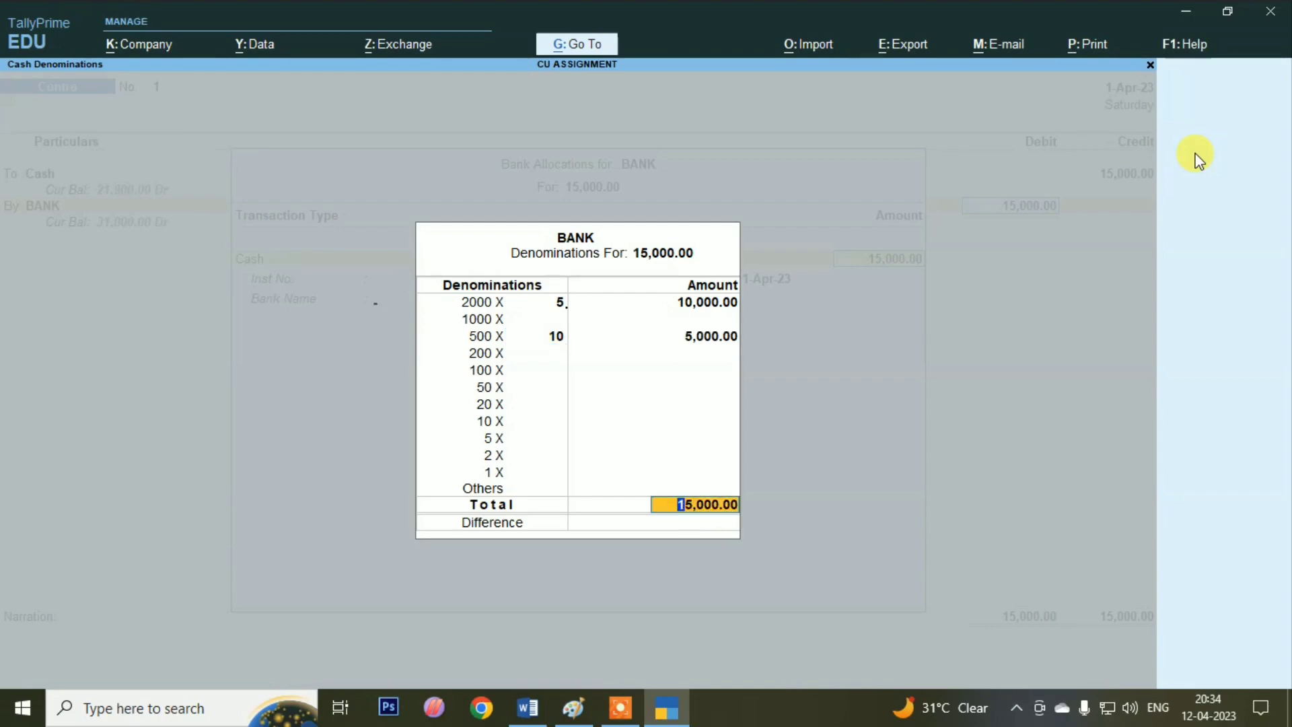
pyautogui.press('Return')
pyautogui.press('Return')
pyautogui.press('Return')
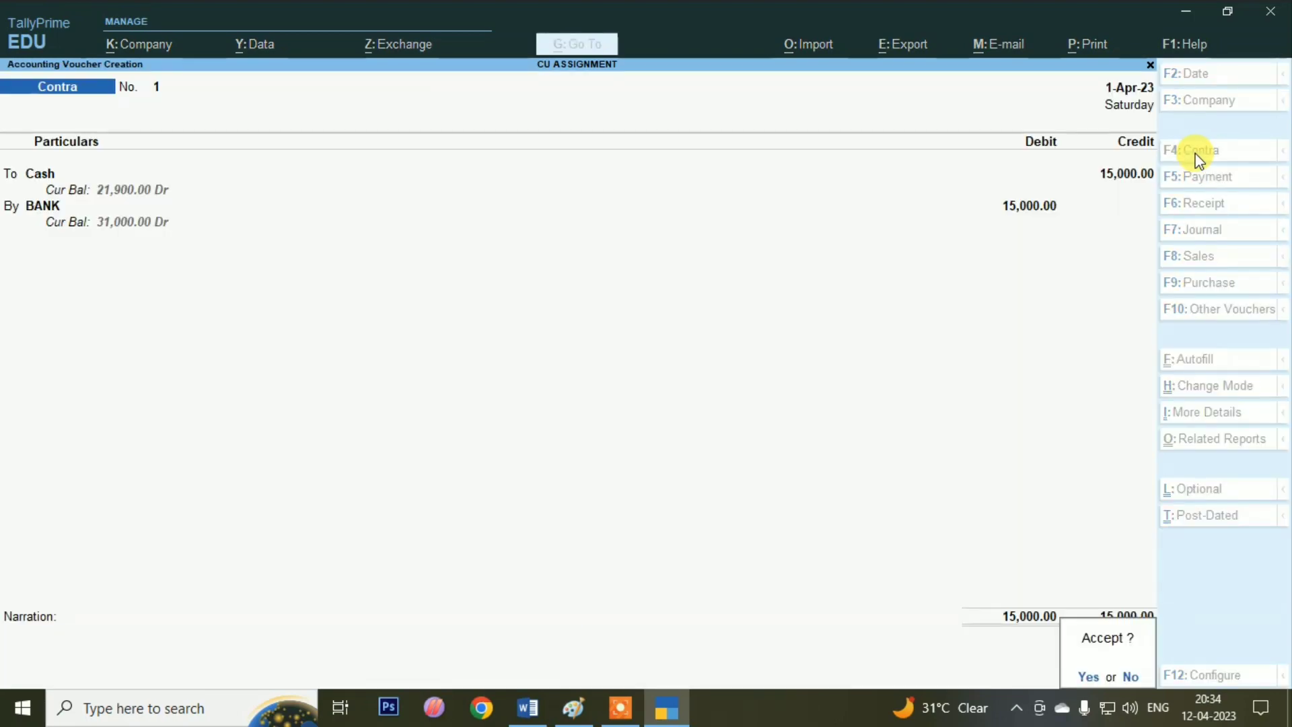
pyautogui.press('Return')
# Step: Review the cash sales in the Word assignment and start a receipt voucher in TallyPrime with SALES A/C on the credit line
pyautogui.hotkey('alt', 'Tab')
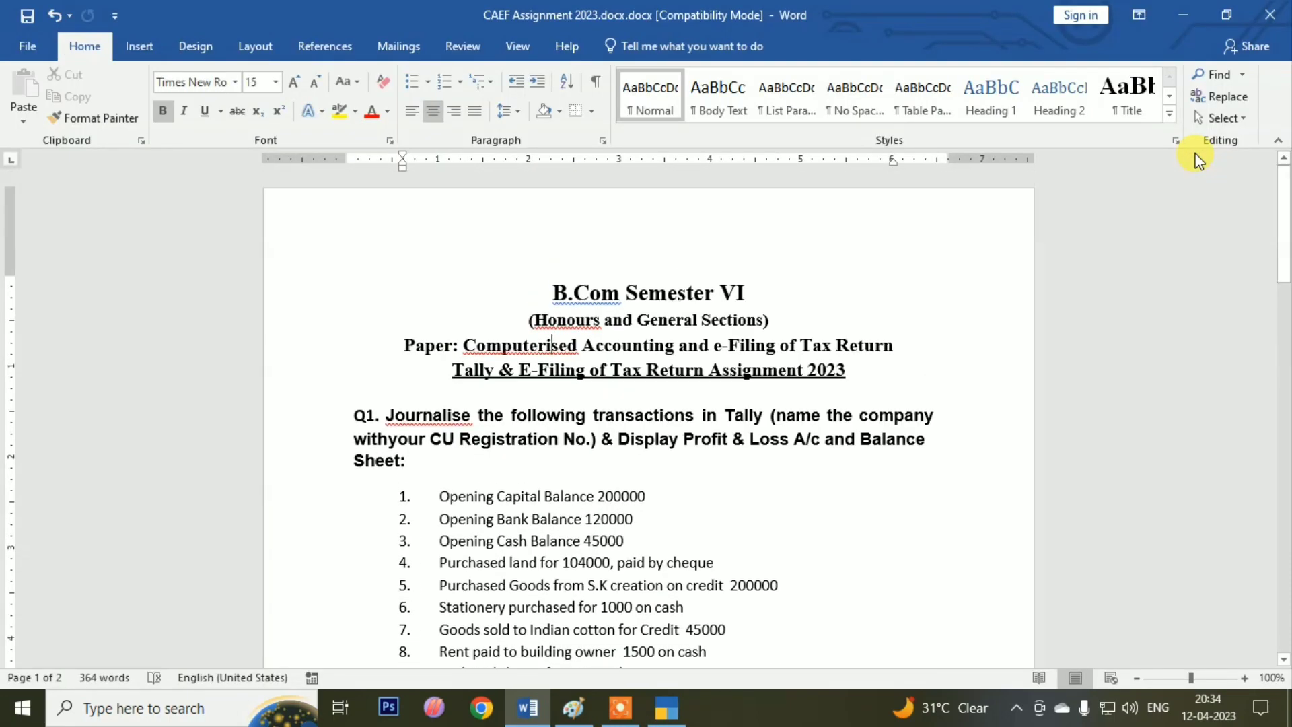
pyautogui.scroll(-5, 579, 535)
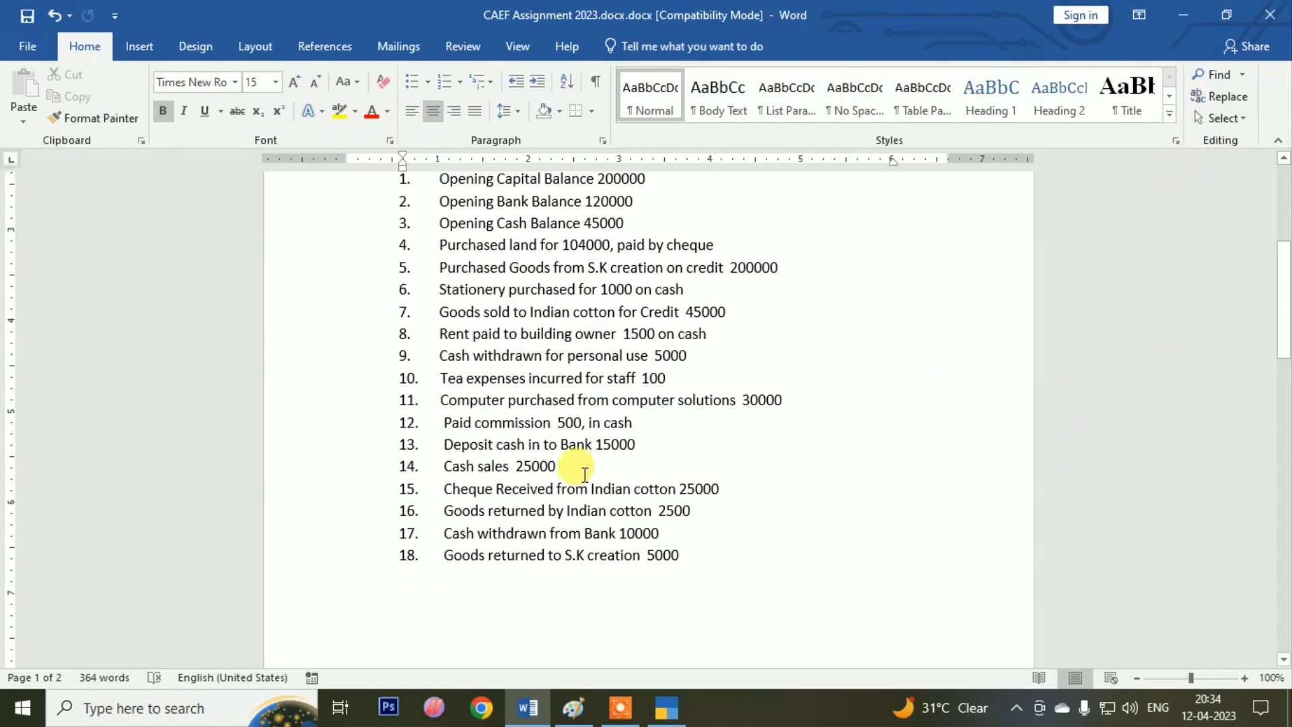
pyautogui.scroll(-1, 491, 556)
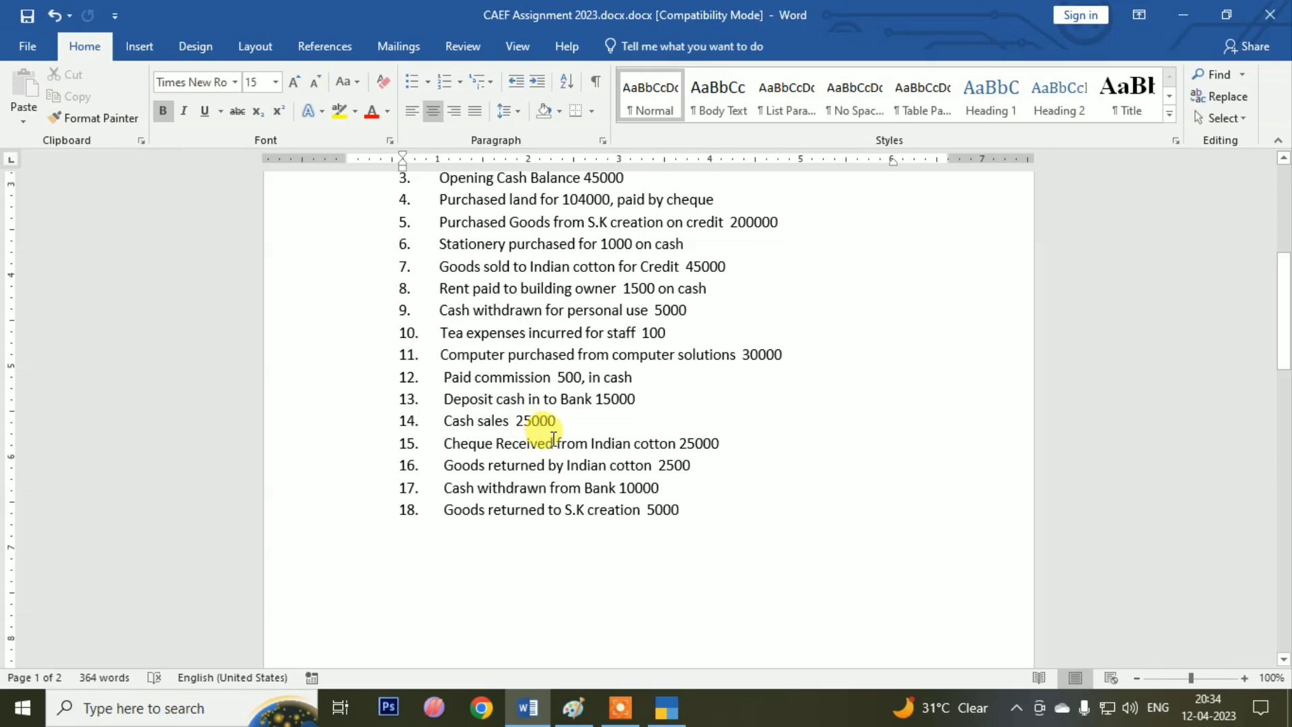
pyautogui.hotkey('alt', 'Tab')
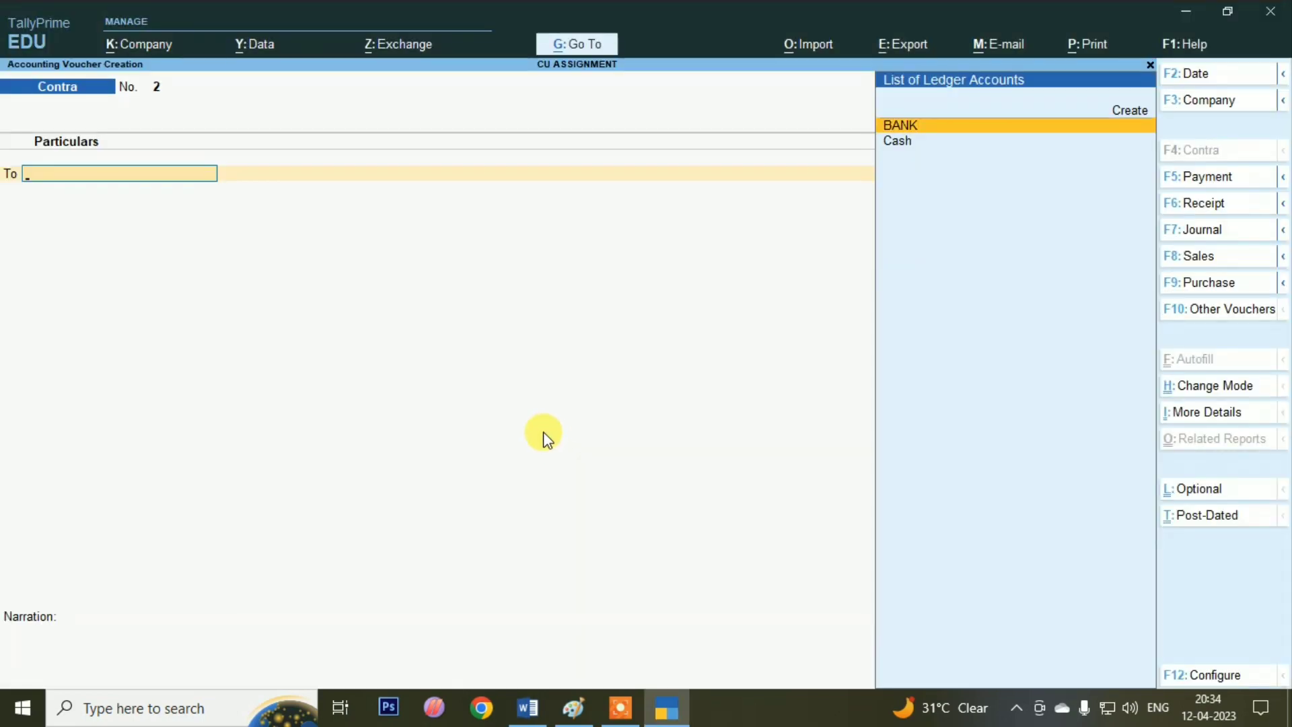
pyautogui.click(1207, 204)
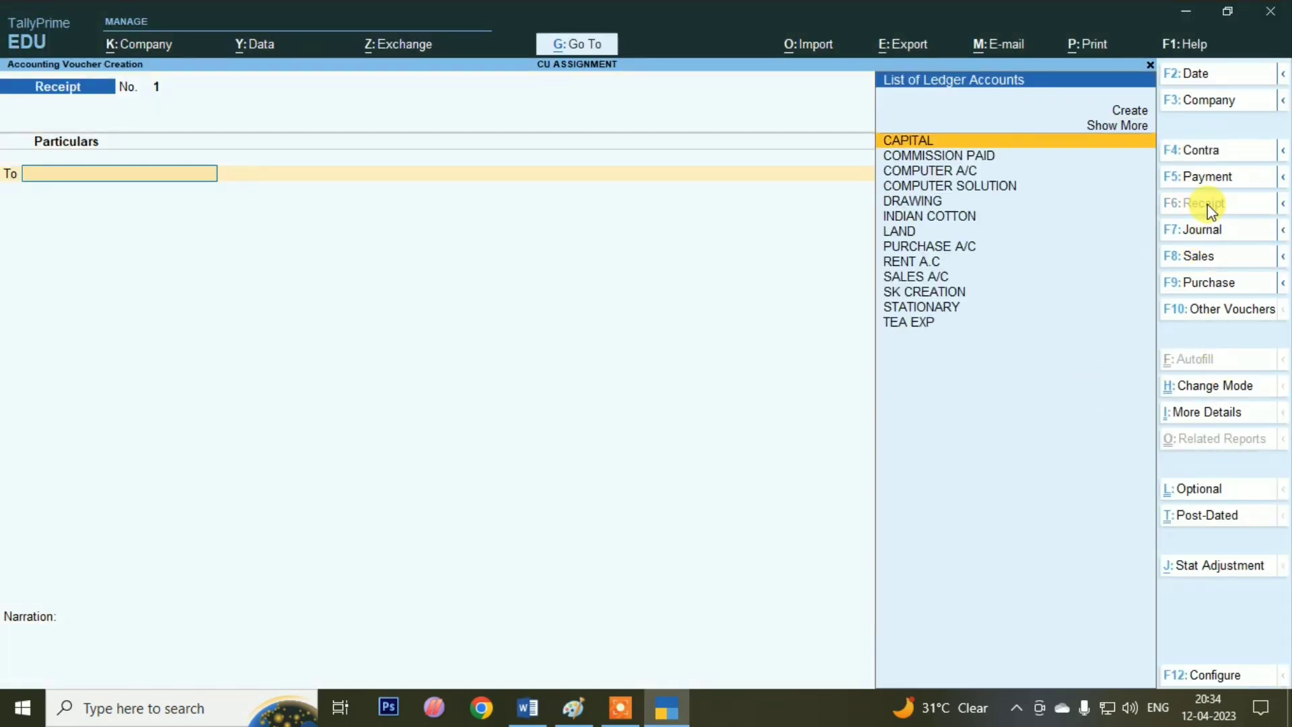
pyautogui.write('SA')
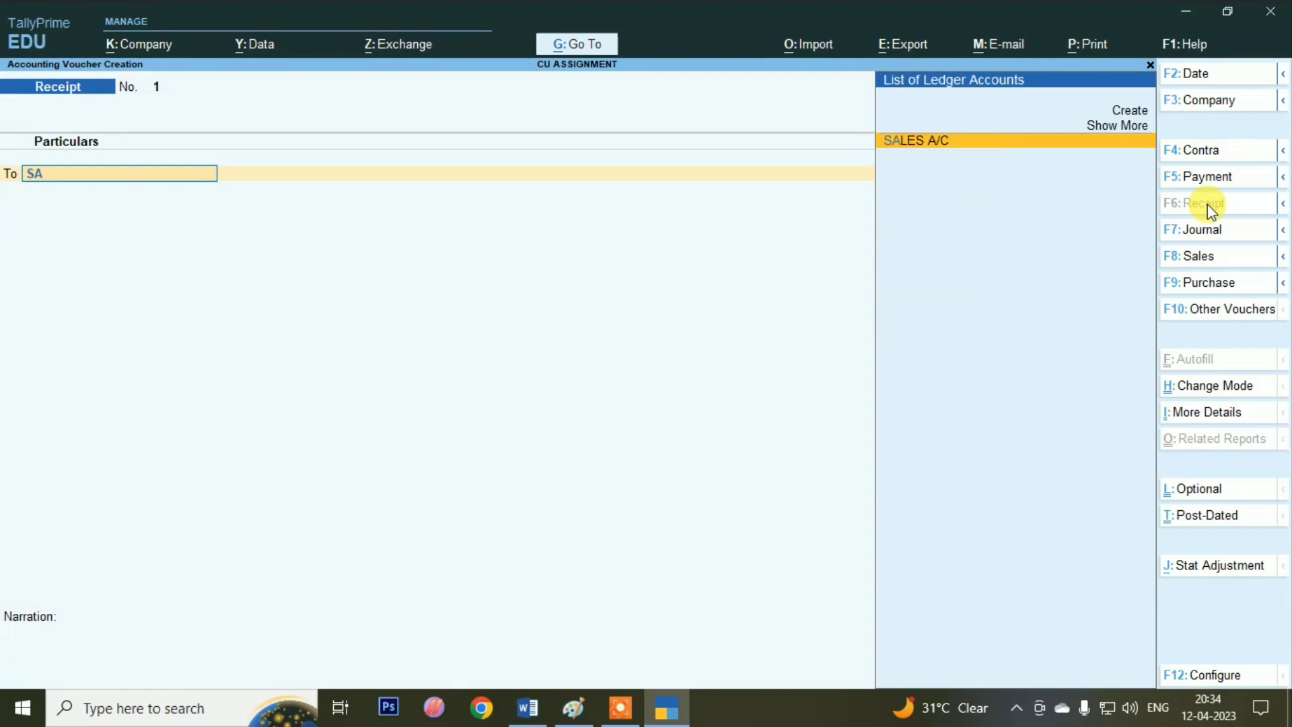
pyautogui.press('Return')
pyautogui.press('Escape')
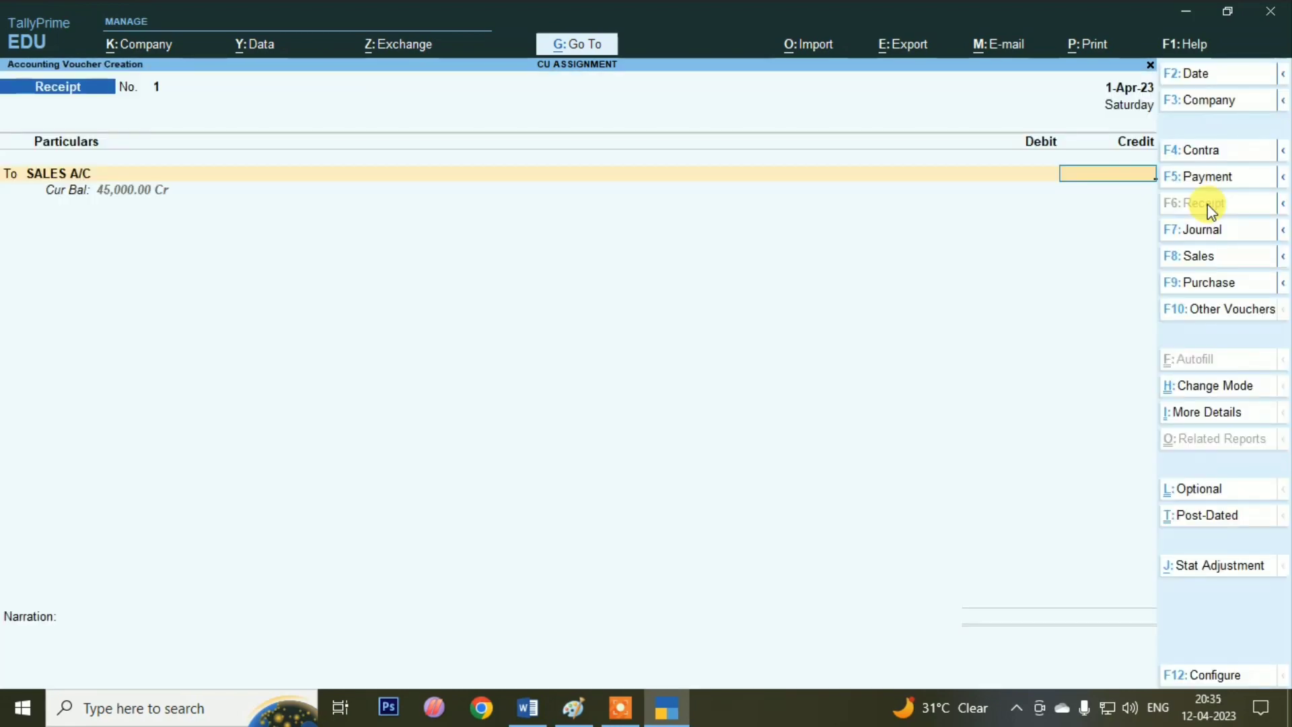
# Step: Credit SALES A/C with 500, debit Cash for the same amount and save the receipt voucher
pyautogui.write('500')
pyautogui.press('Return')
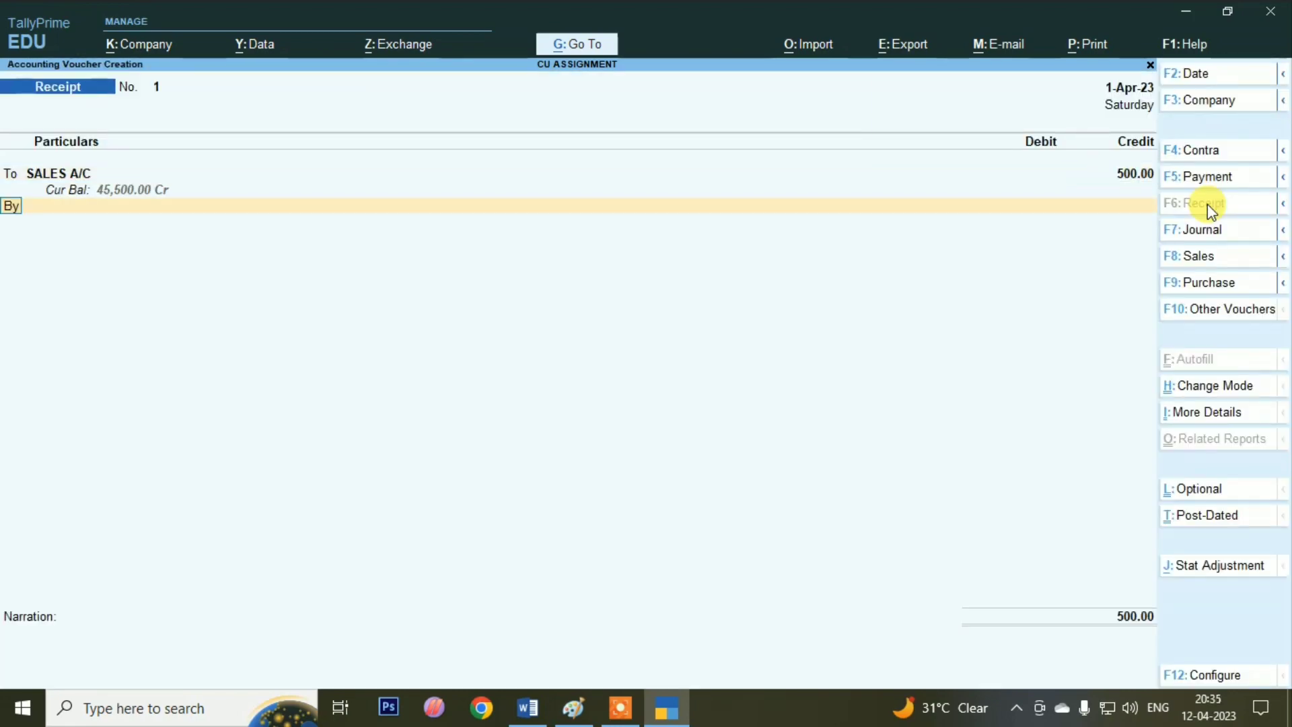
pyautogui.press('Down')
pyautogui.press('Down')
pyautogui.press('Down')
pyautogui.press('Up')
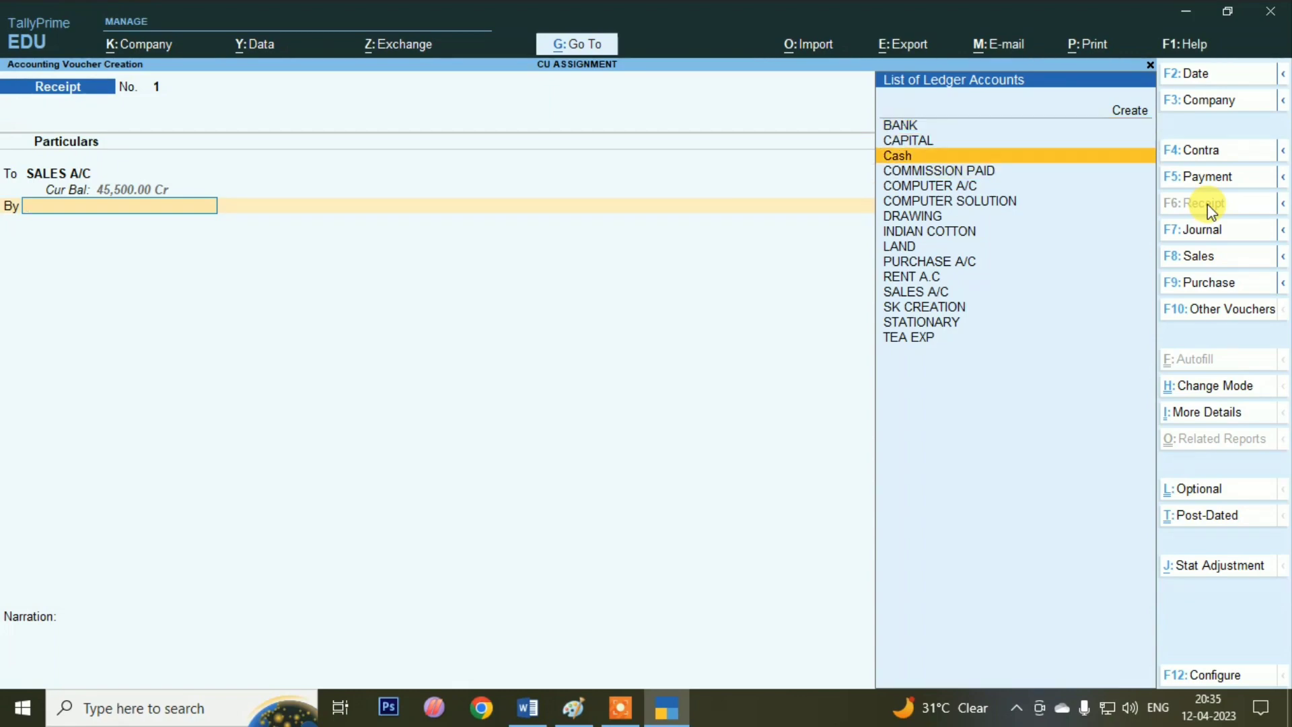
pyautogui.press('Return')
pyautogui.press('Return')
pyautogui.press('Return')
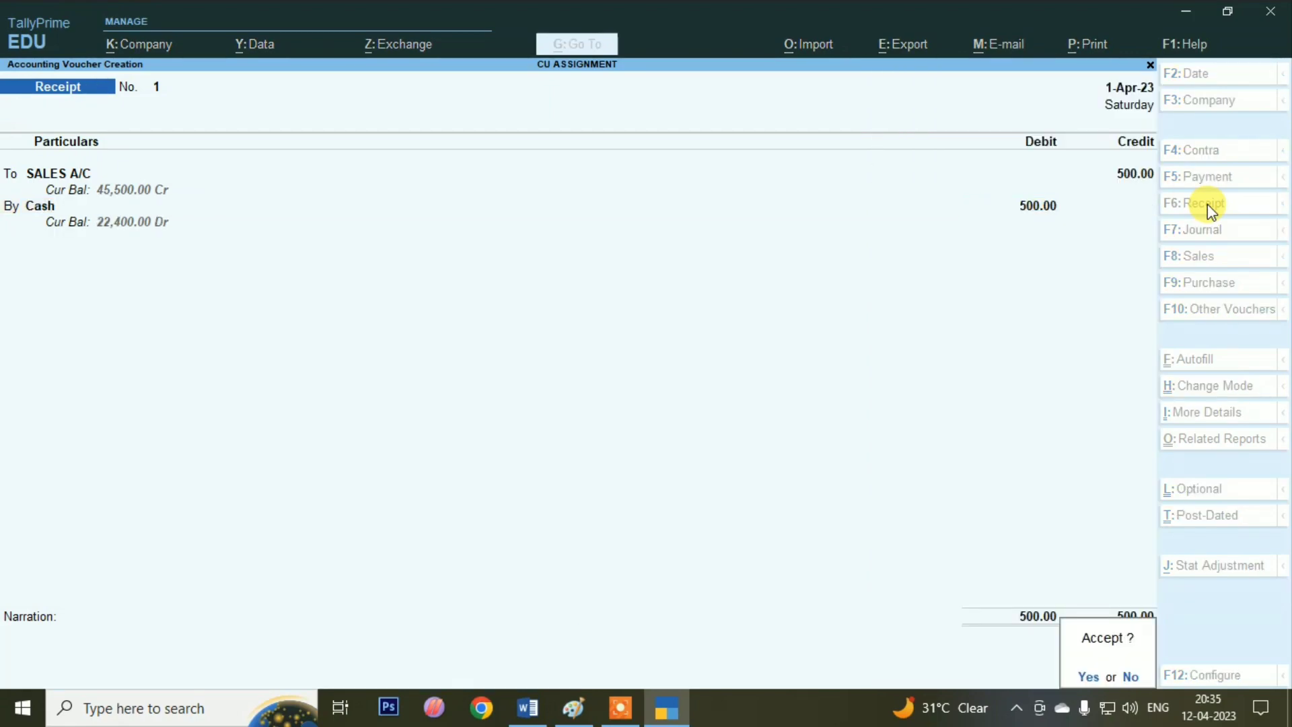
pyautogui.press('Return')
# Step: Review the cheque receipt in the Word assignment, then in a new TallyPrime receipt voucher credit INDIAN COTTON with Agst Ref to bill INDN/001
pyautogui.hotkey('alt', 'Tab')
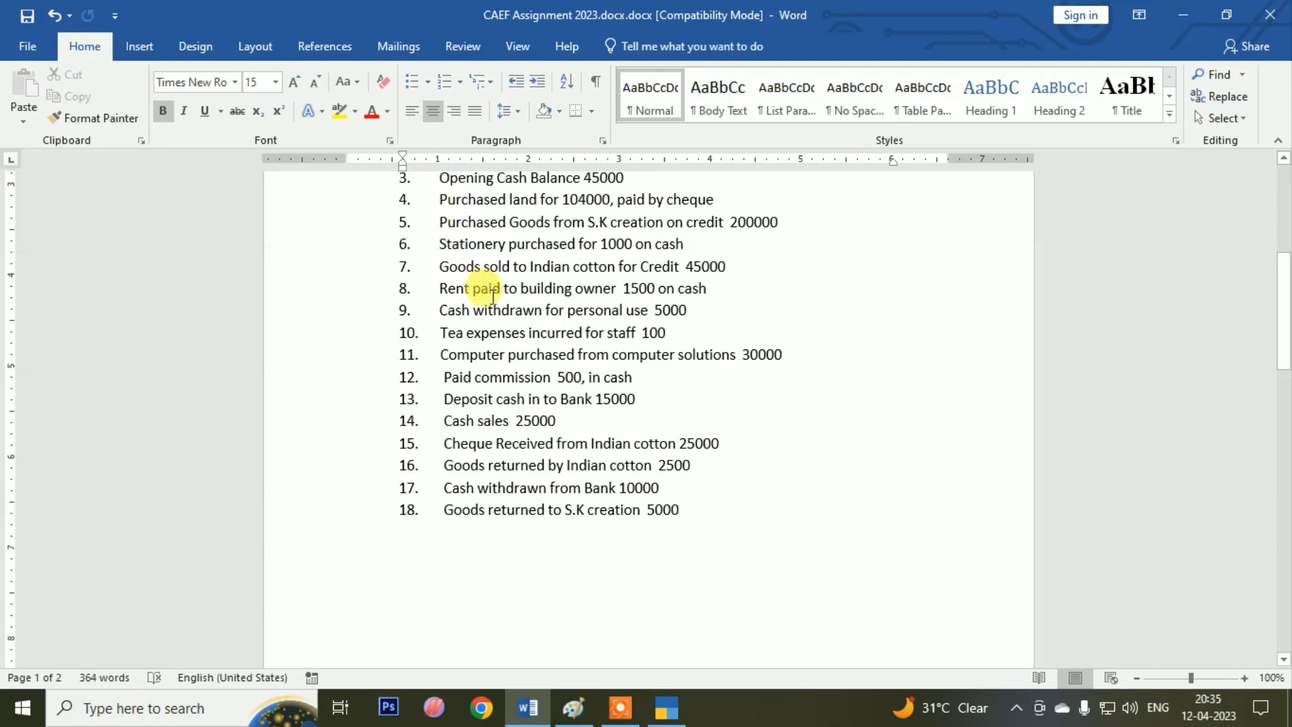
pyautogui.scroll(3, 461, 283)
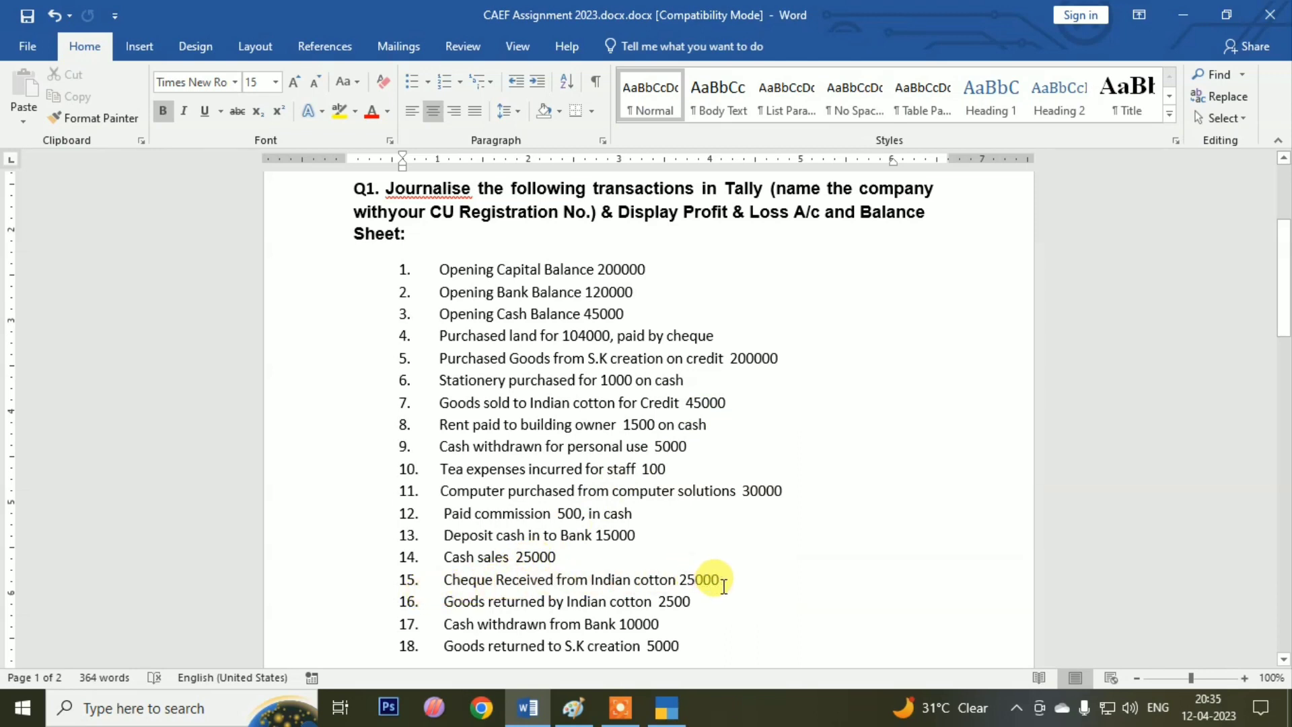
pyautogui.hotkey('alt', 'Tab')
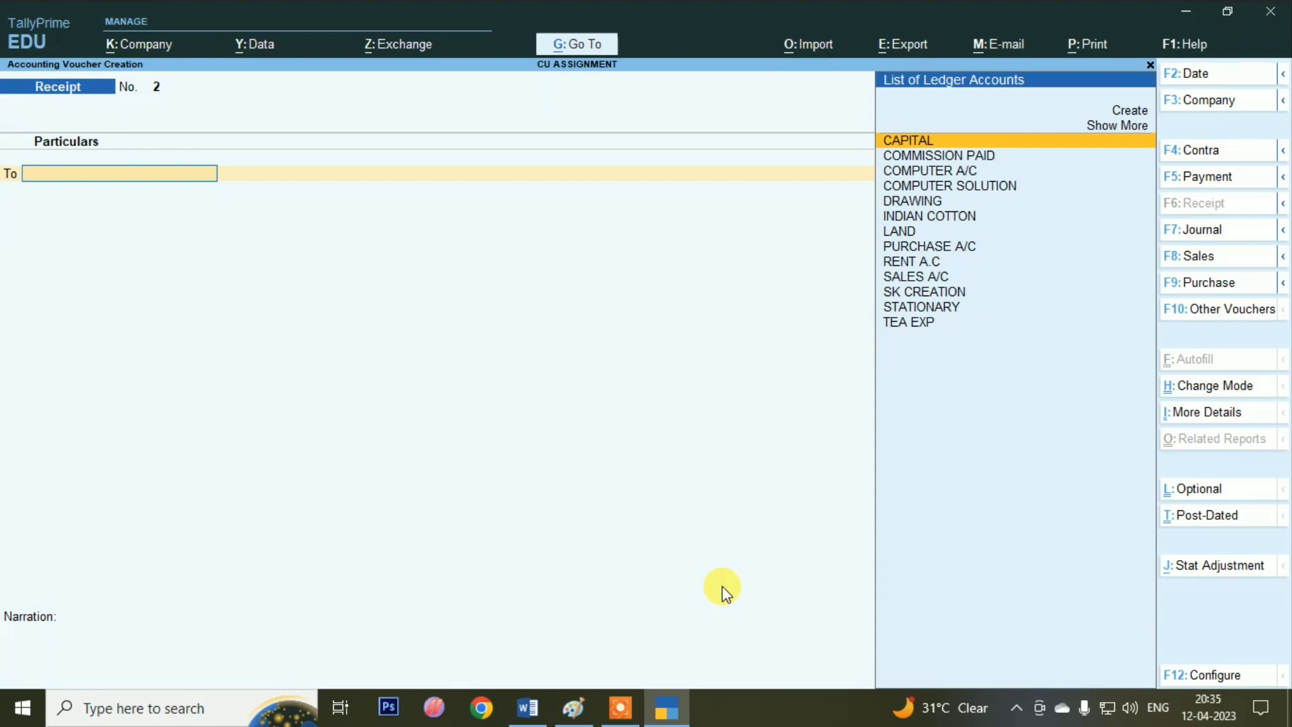
pyautogui.write('IN')
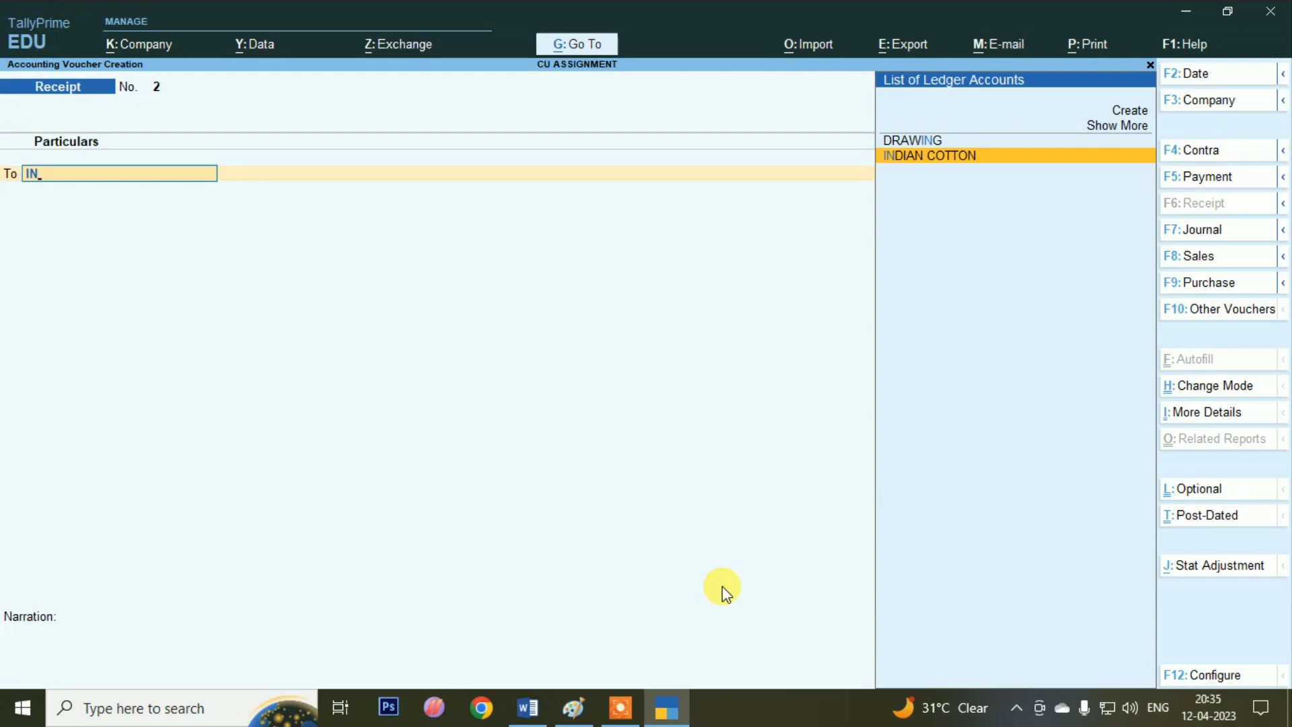
pyautogui.press('Return')
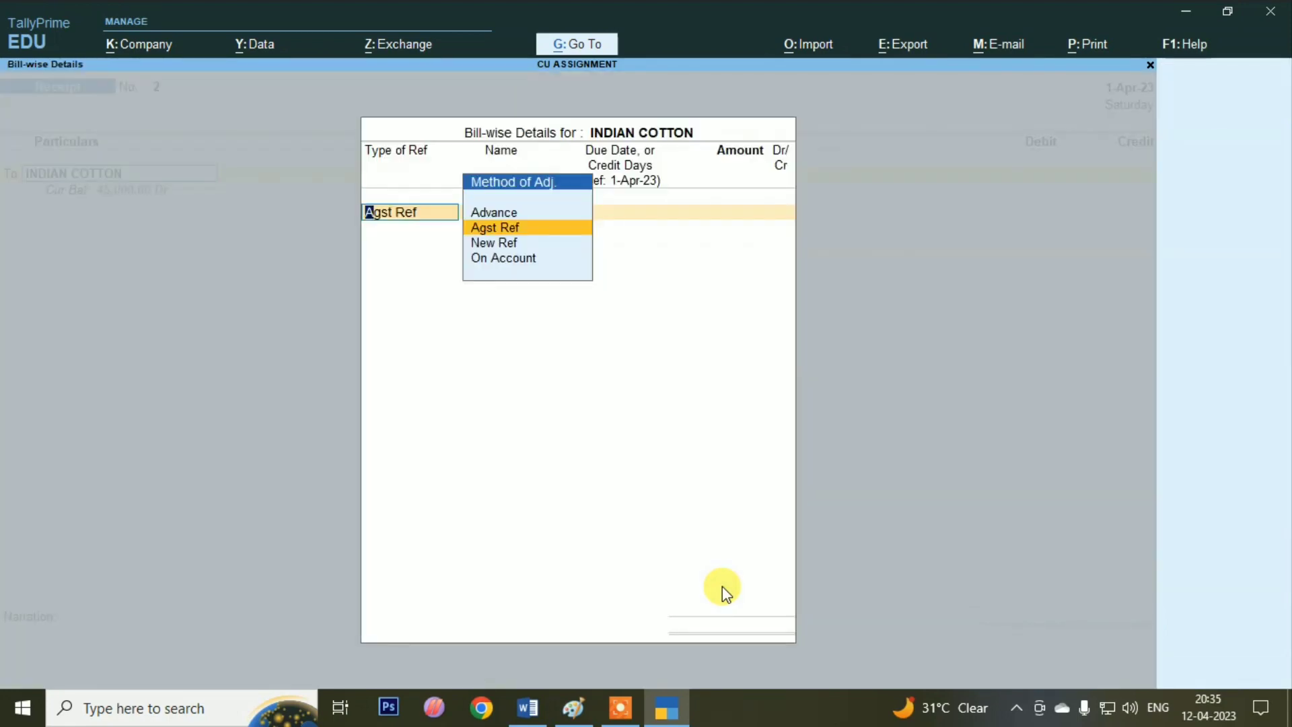
pyautogui.press('Return')
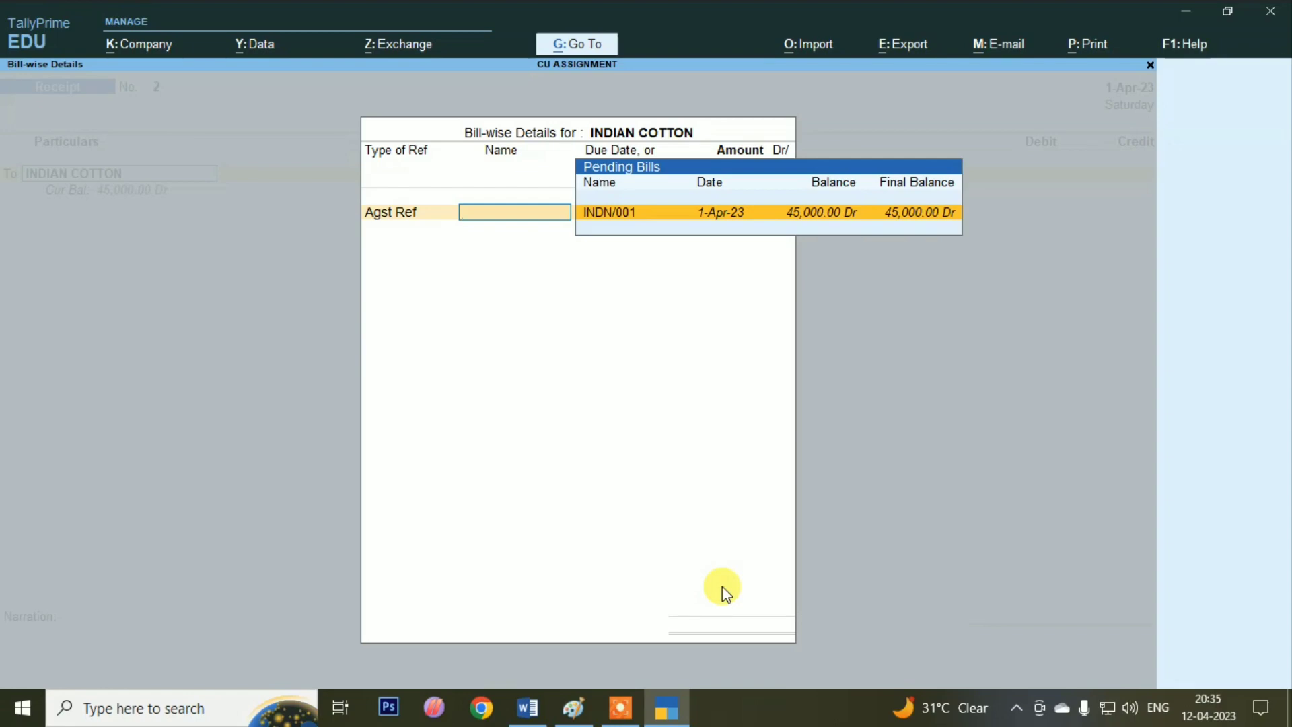
pyautogui.press('Return')
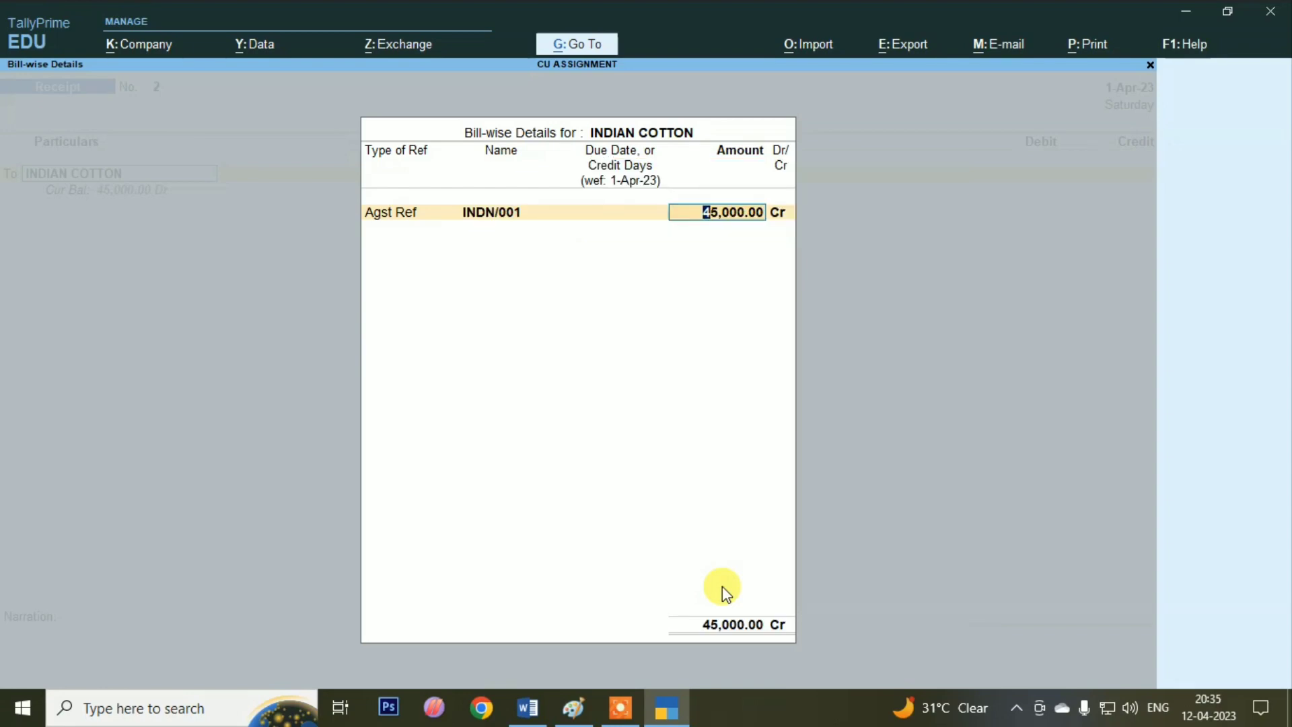
# Step: Set the amount adjusted against bill INDN/001 to 25,000 Cr and finish the bill-wise details
pyautogui.write('25,0')
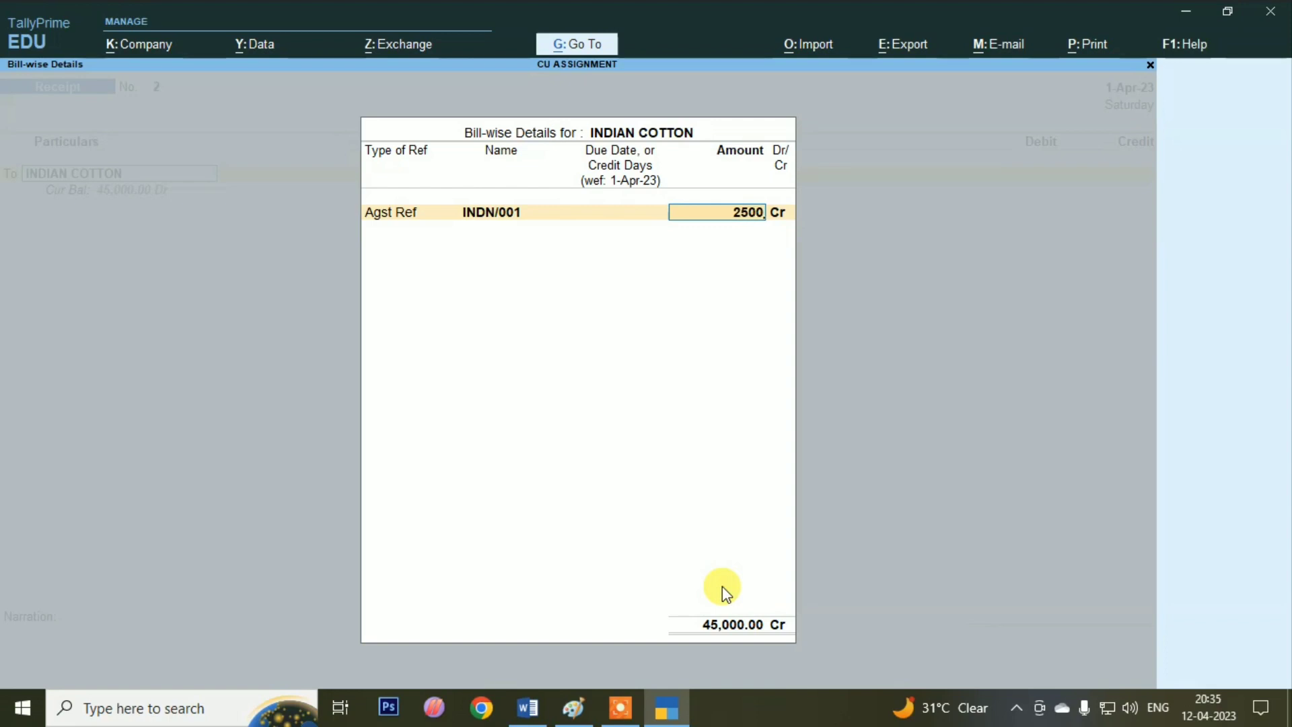
pyautogui.write('00')
pyautogui.press('Return')
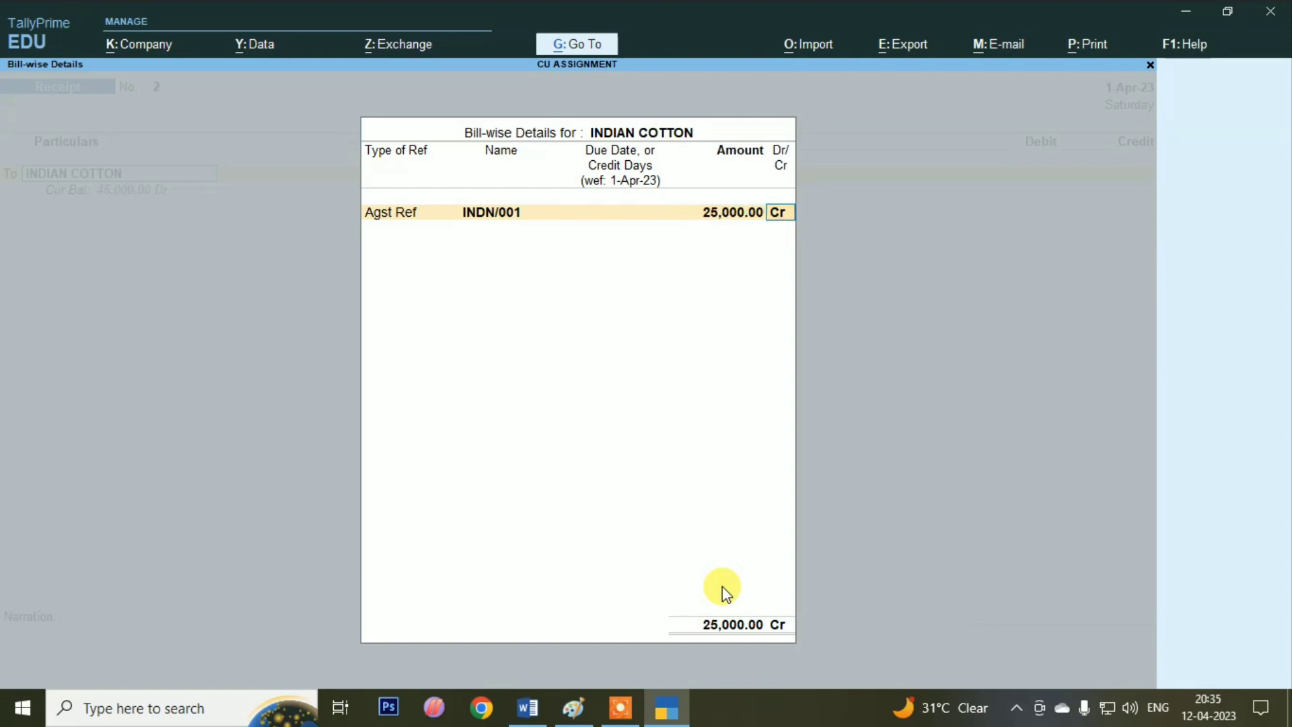
pyautogui.press('Return')
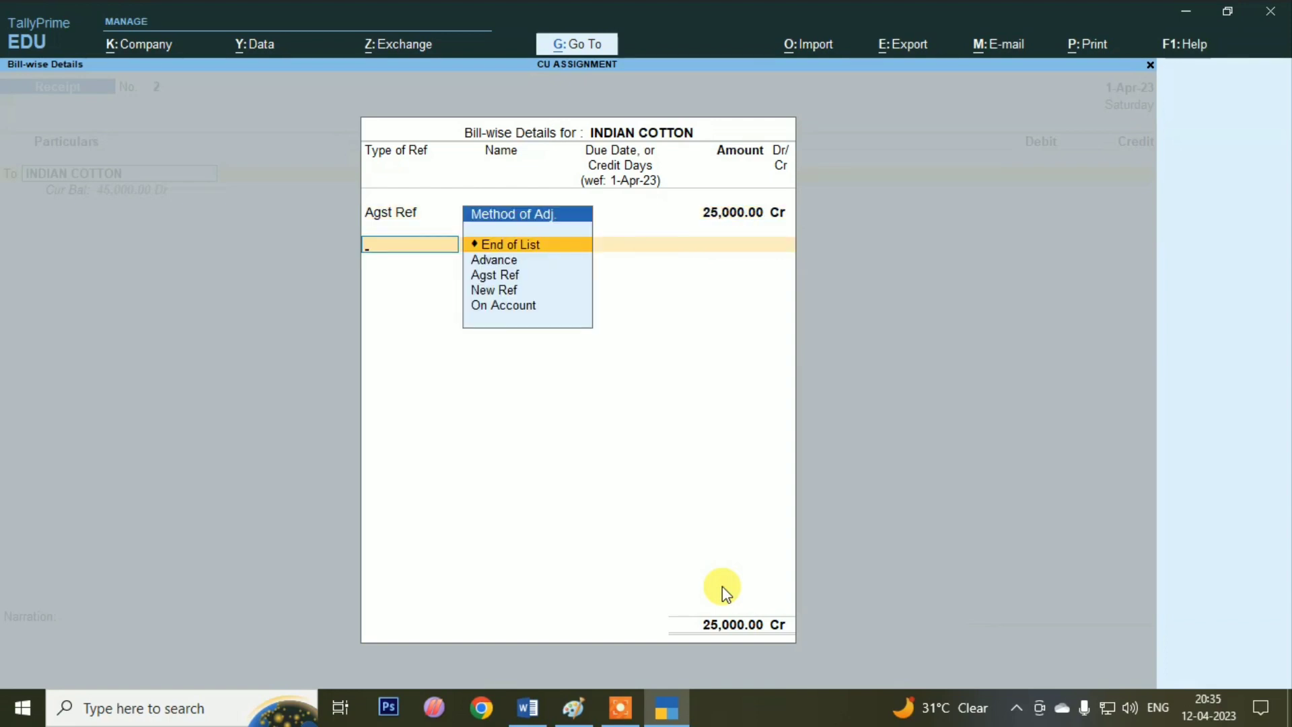
pyautogui.press('Return')
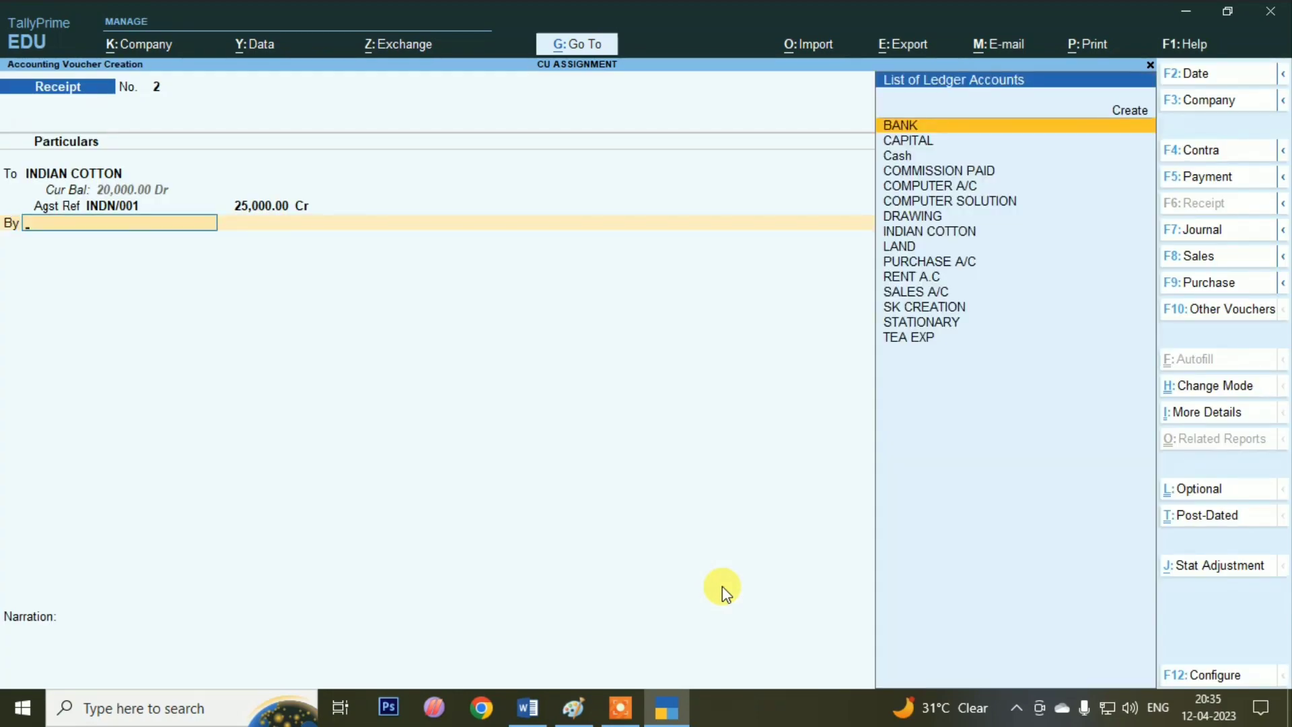
# Step: Recheck the cheque receipt in the Word assignment, then debit BANK in the TallyPrime receipt voucher
pyautogui.press('Down')
pyautogui.press('Down')
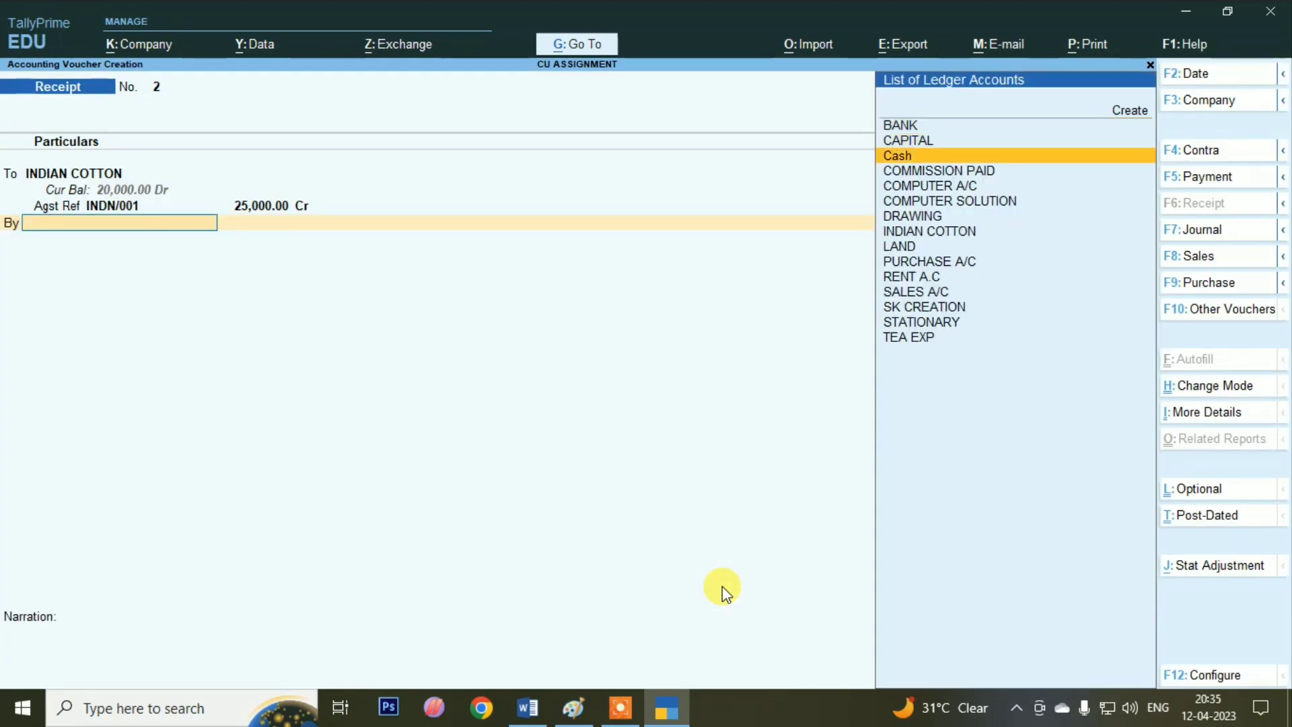
pyautogui.hotkey('alt', 'Tab')
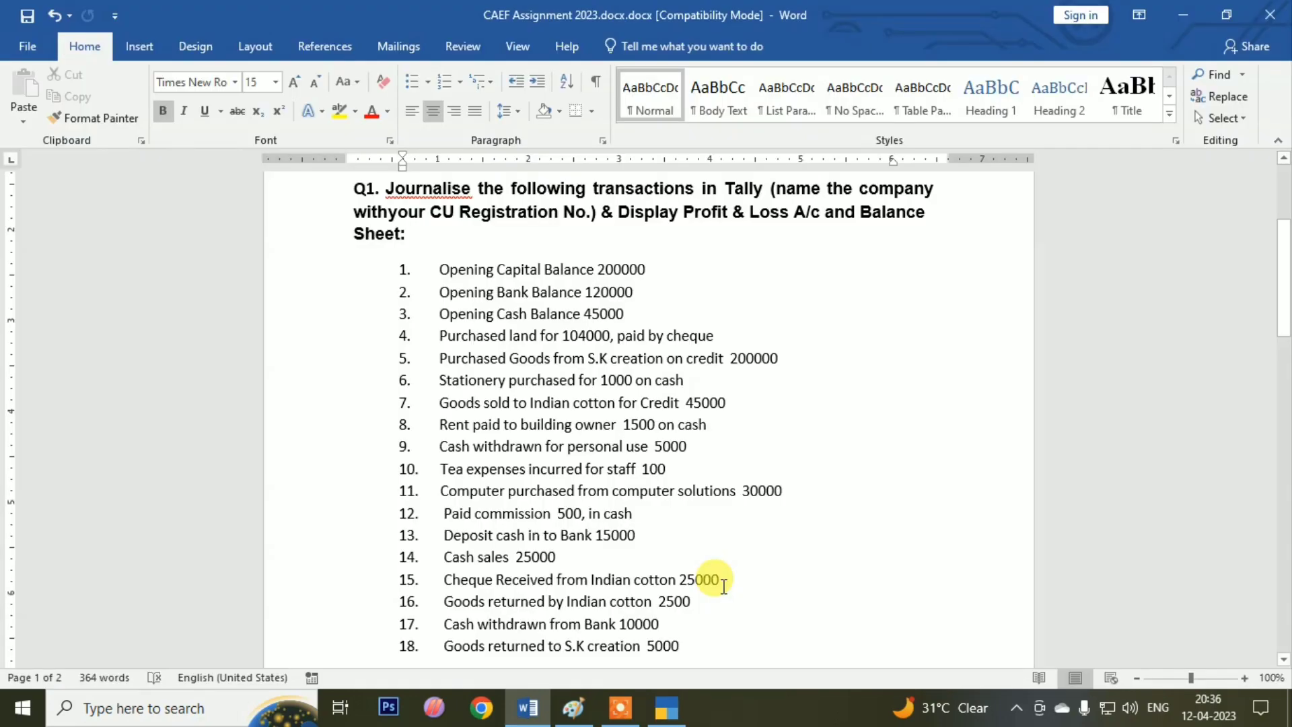
pyautogui.hotkey('alt', 'Tab')
pyautogui.press('Up')
pyautogui.press('Up')
pyautogui.press('Return')
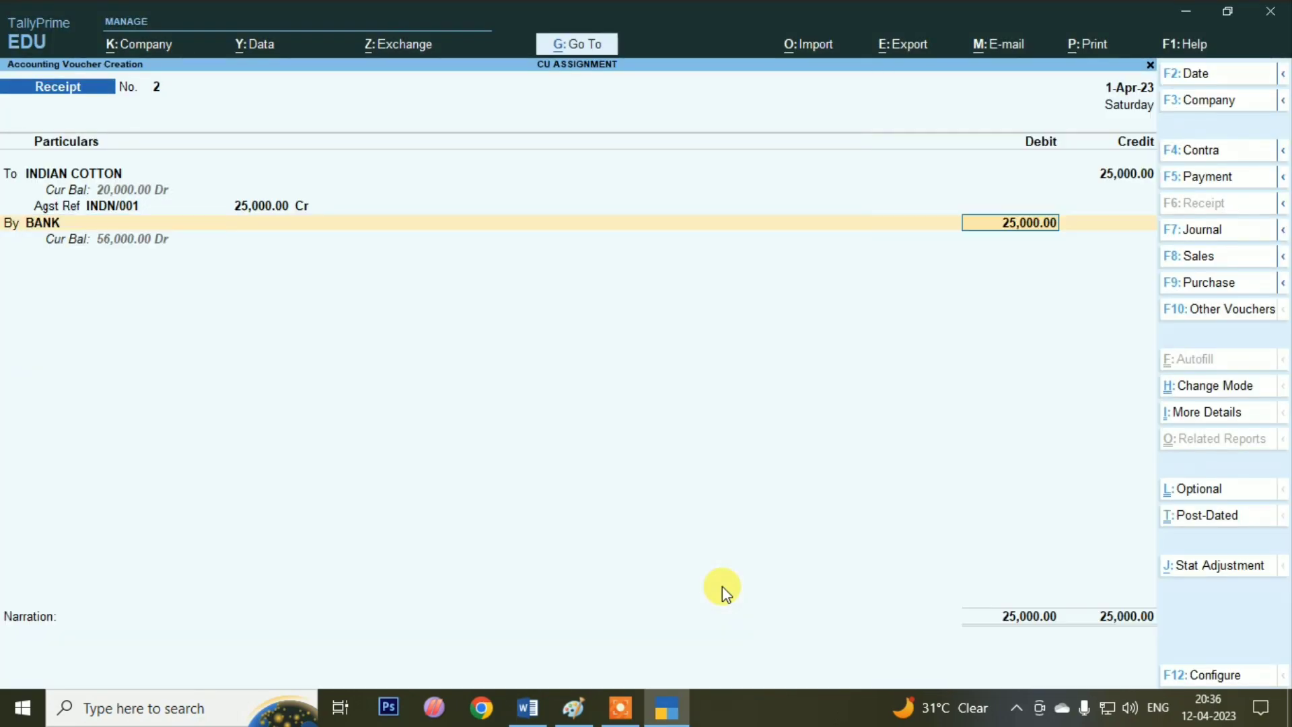
# Step: Keep Cheque/DD as the bank transaction type, leave the instrument number, bank name and narration blank, and save the receipt voucher
pyautogui.press('Return')
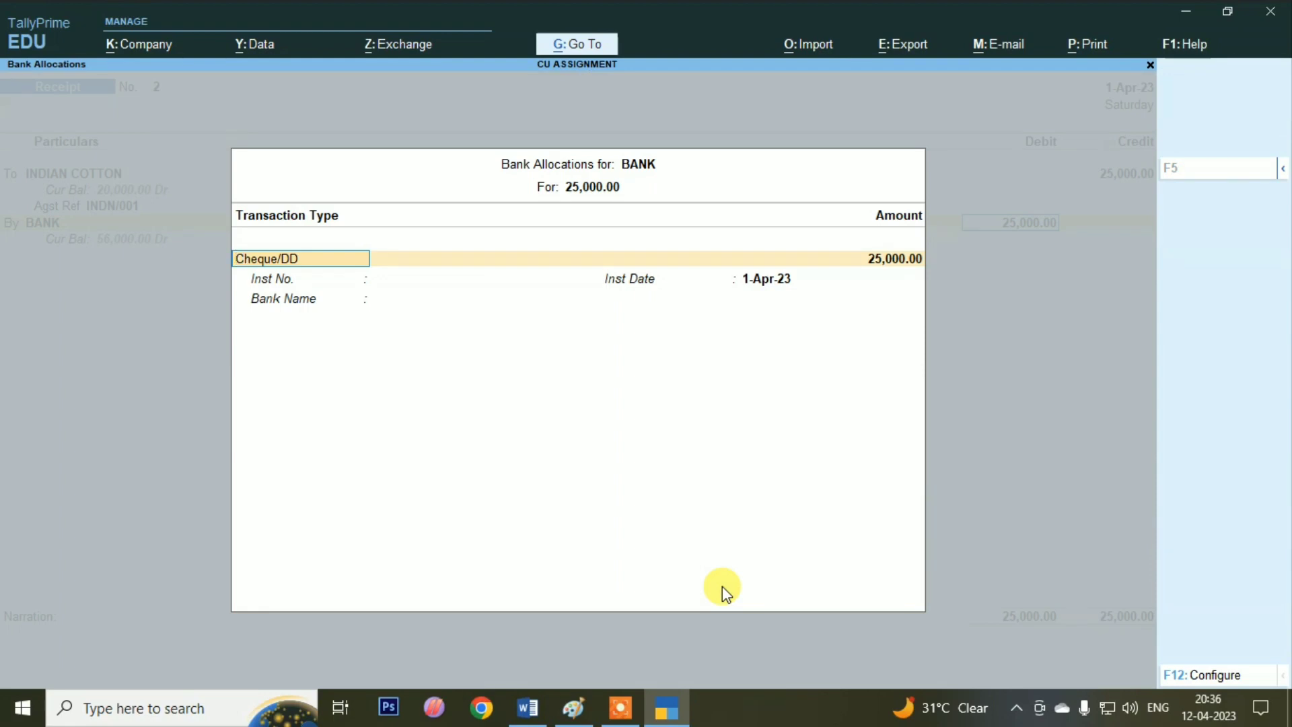
pyautogui.press('Return')
pyautogui.press('Return')
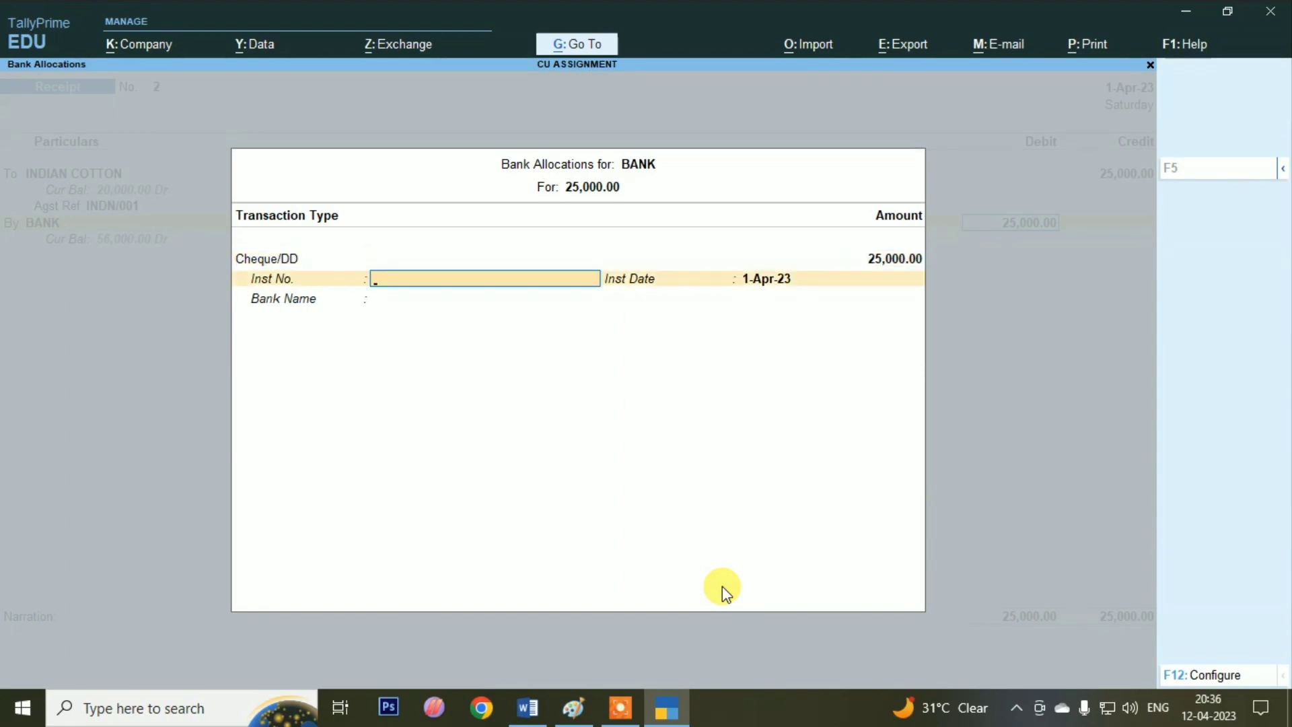
pyautogui.press('Return')
pyautogui.press('Return')
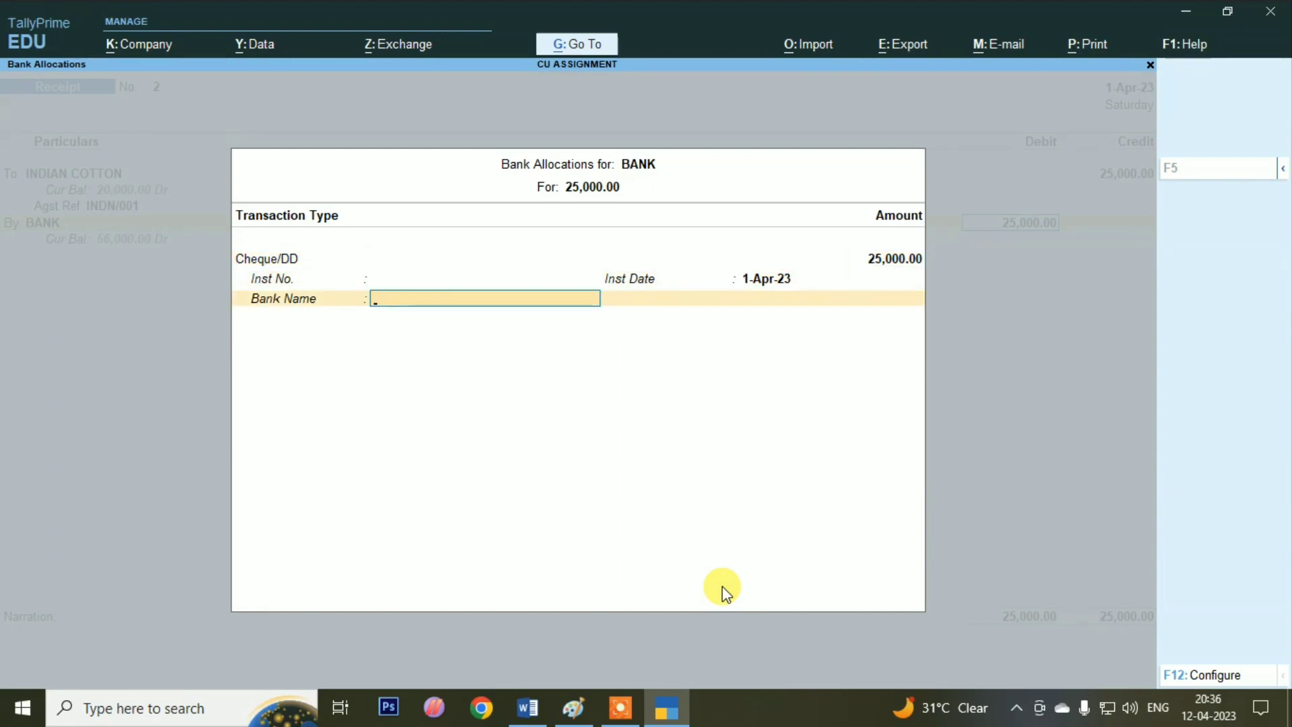
pyautogui.press('Return')
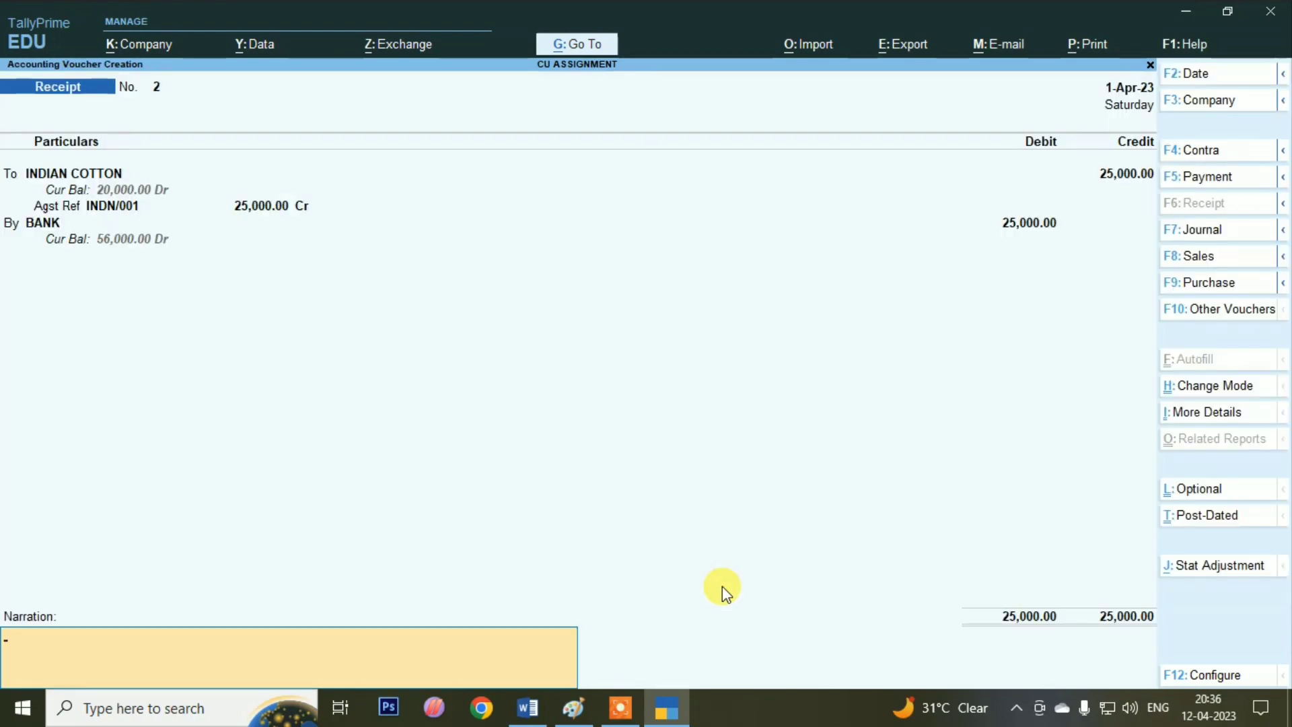
pyautogui.press('Return')
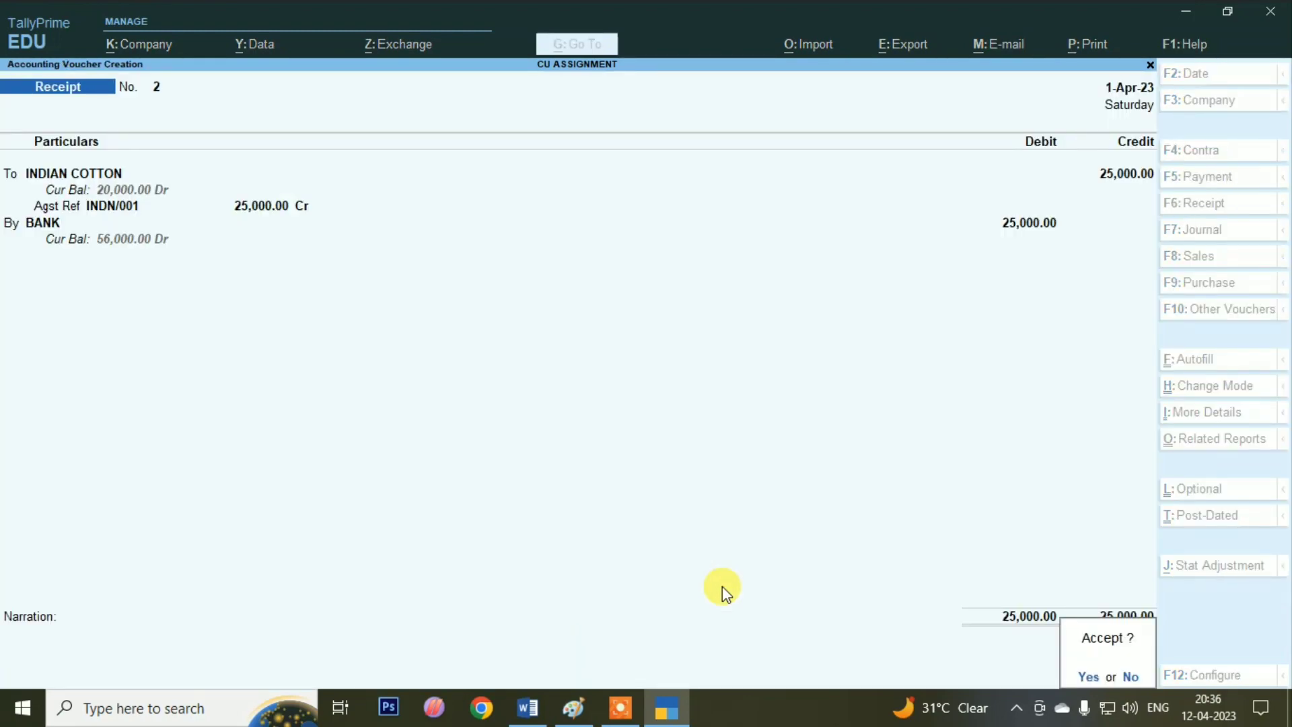
pyautogui.press('Return')
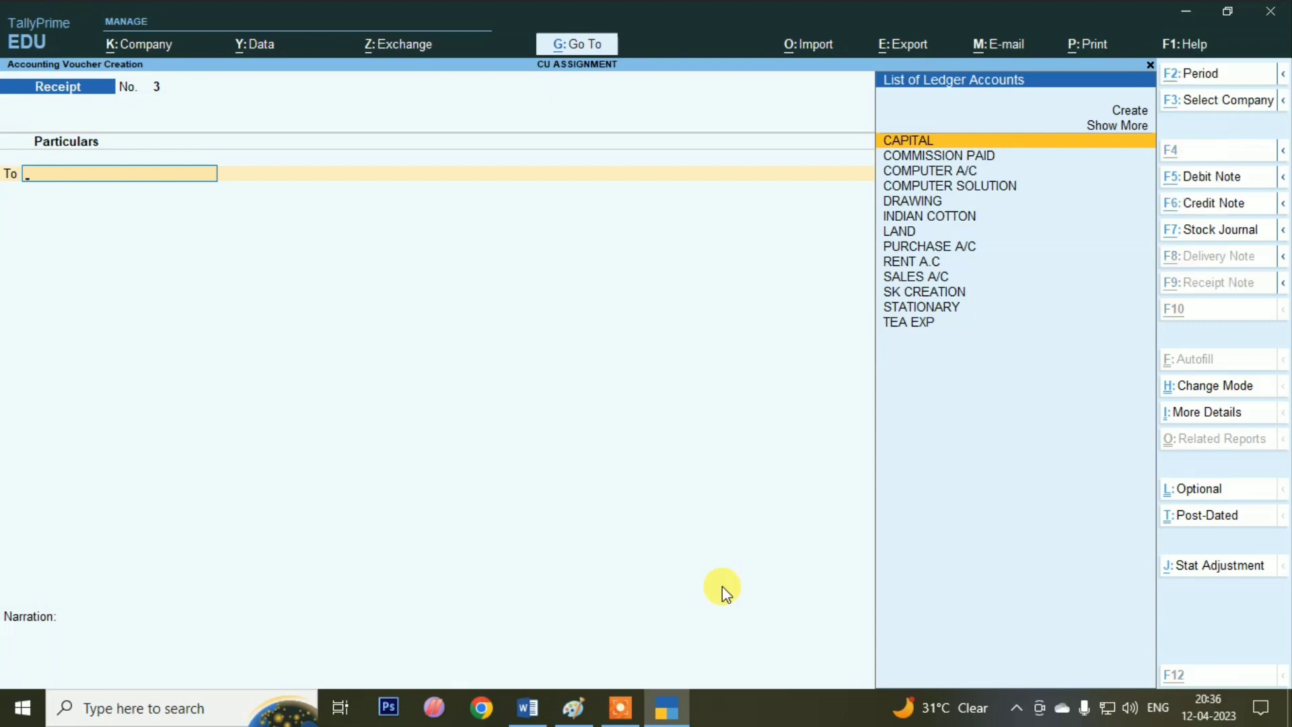
# Step: Check the goods returned by Indian Cotton in the Word assignment, then start a journal voucher in TallyPrime
pyautogui.hotkey('alt', 'Tab')
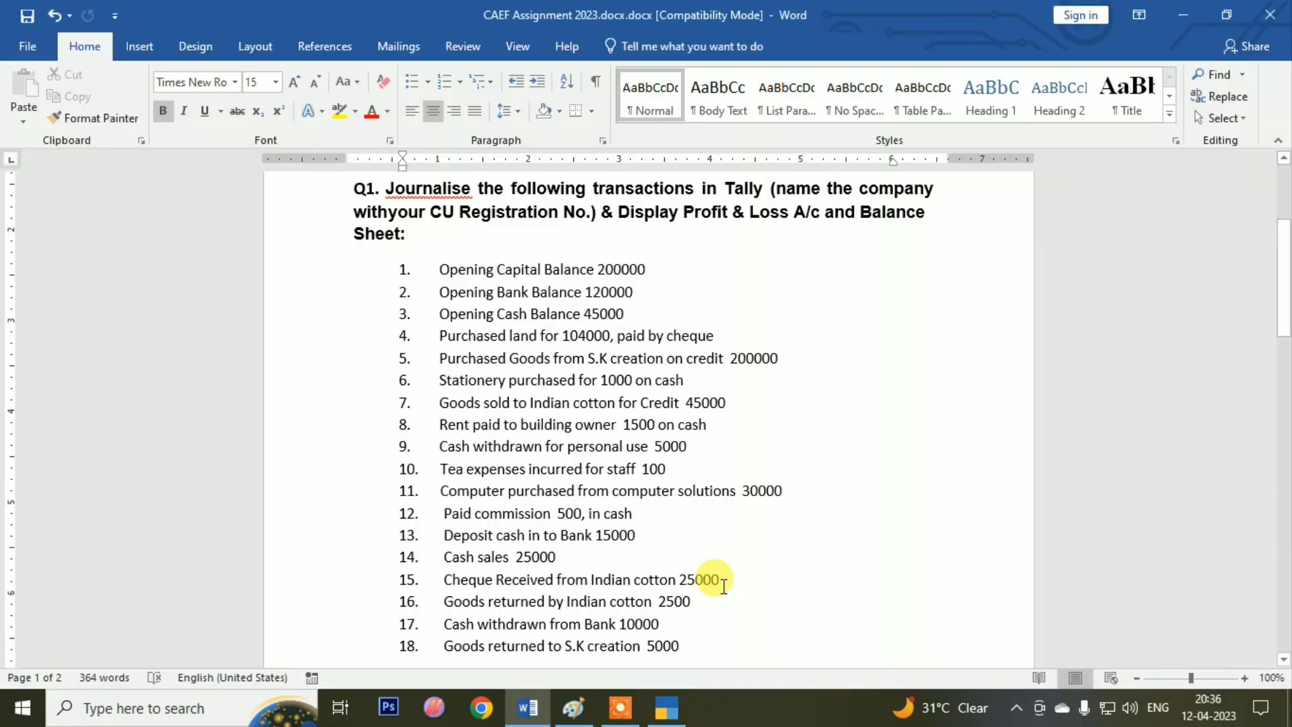
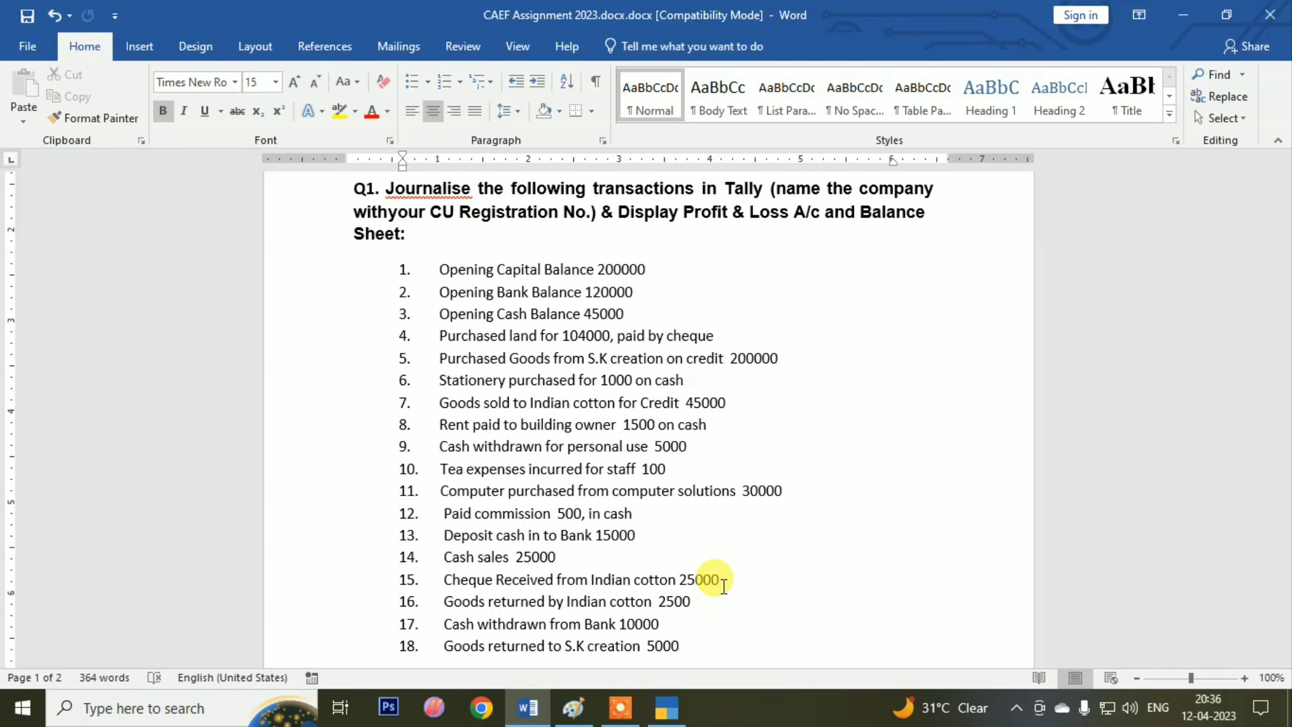
pyautogui.hotkey('alt', 'Tab')
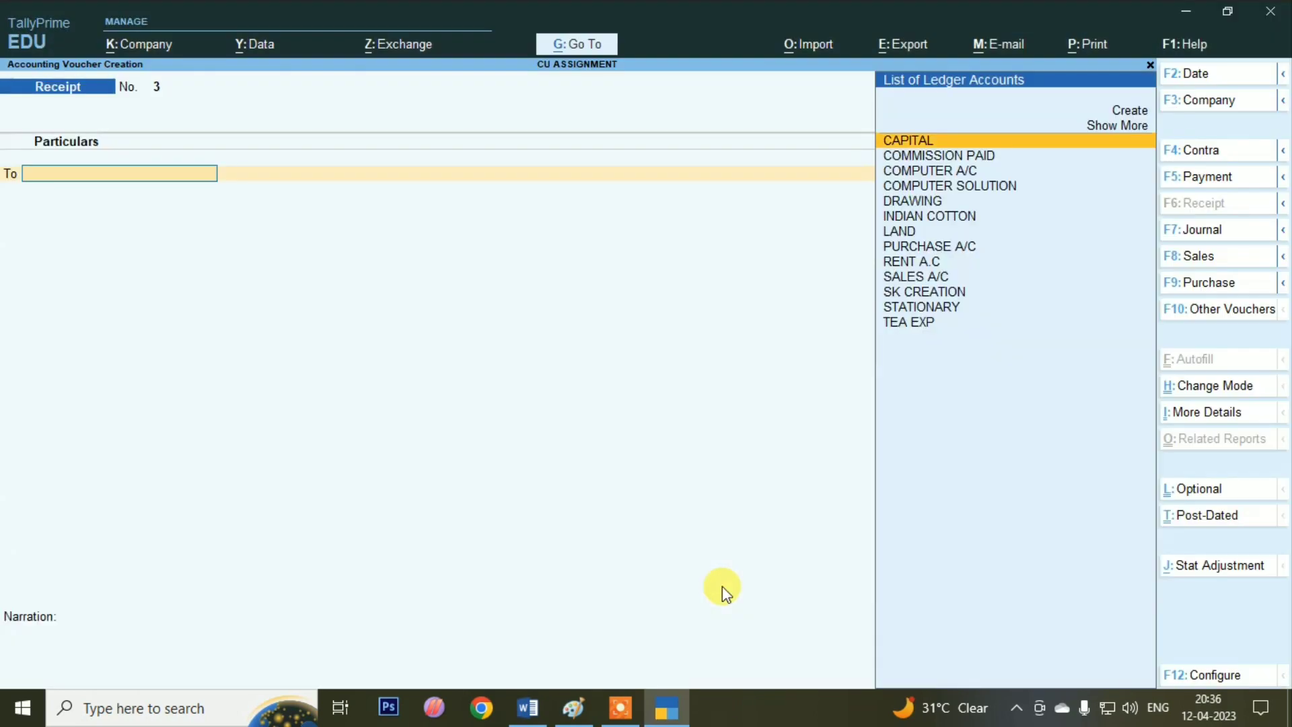
pyautogui.click(1215, 231)
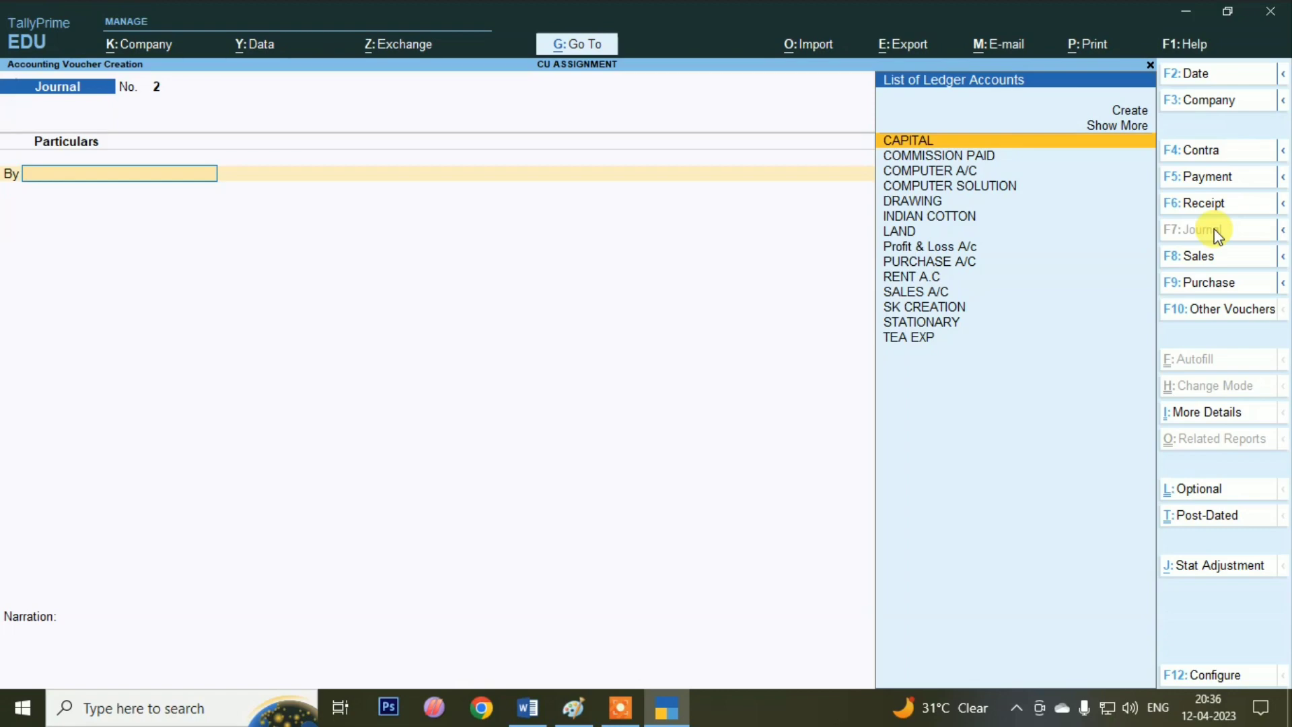
# Step: Create the ledger SALES RETURN A.C under Sales Accounts for the journal's debit line
pyautogui.write('SA')
pyautogui.press('alt')
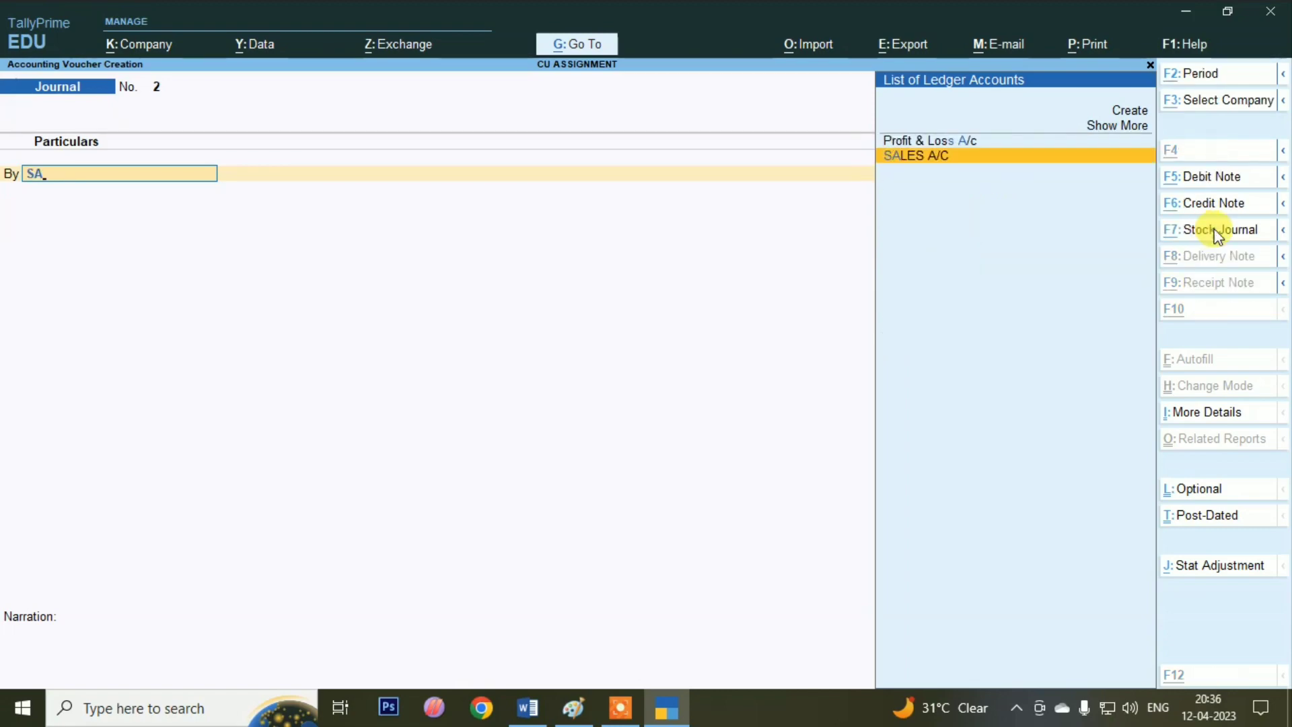
pyautogui.hotkey('alt', 'c')
pyautogui.write('SALES')
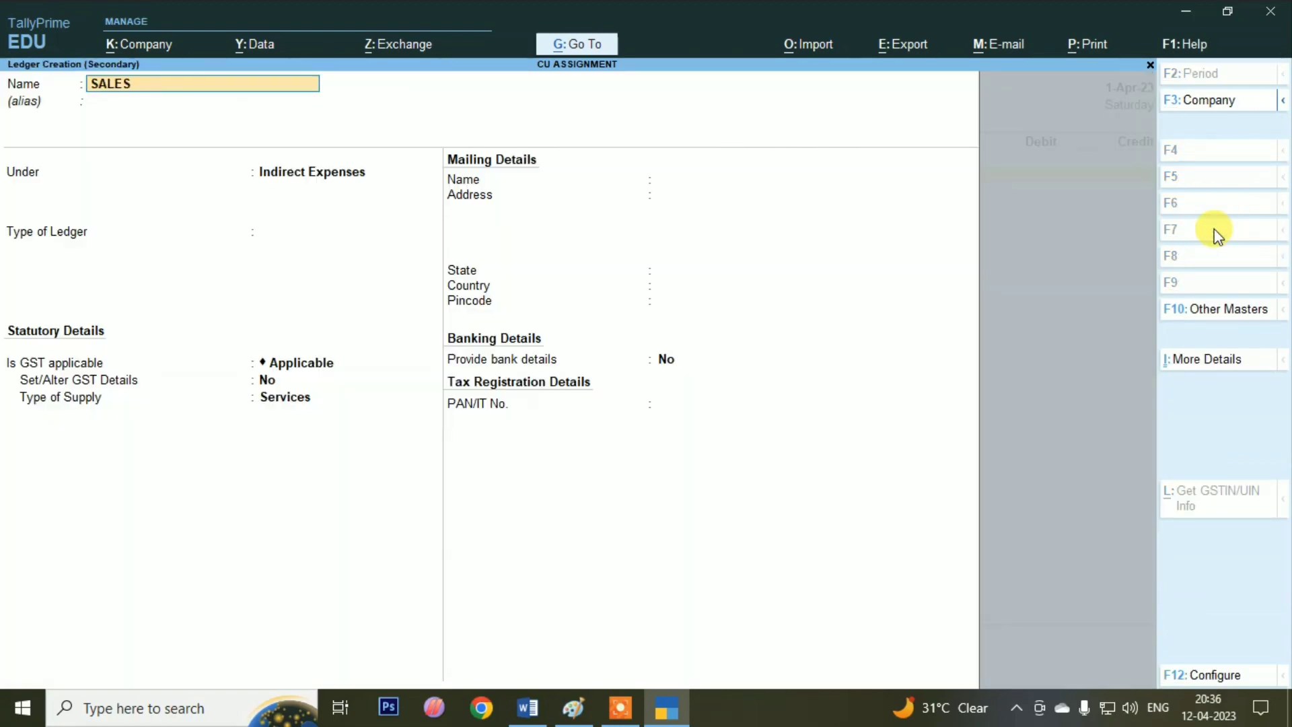
pyautogui.write(' RETURN A.C')
pyautogui.press('Return')
pyautogui.press('Return')
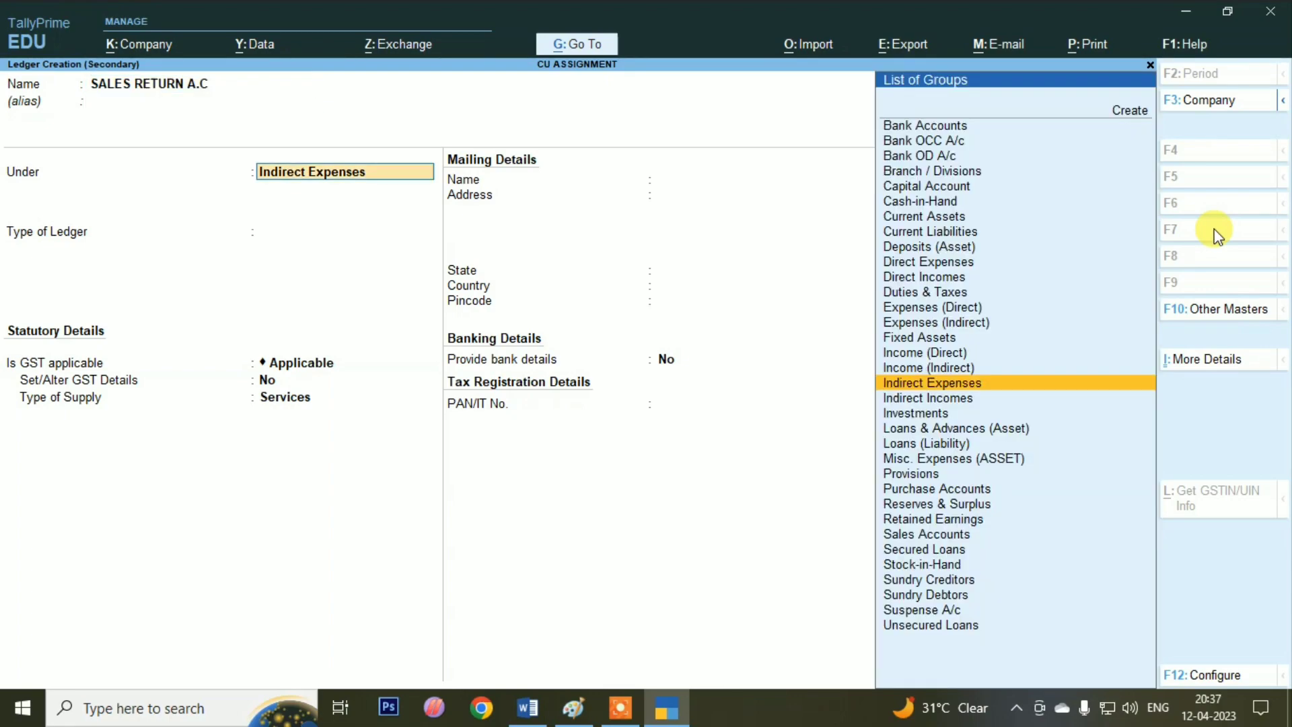
pyautogui.write('sa')
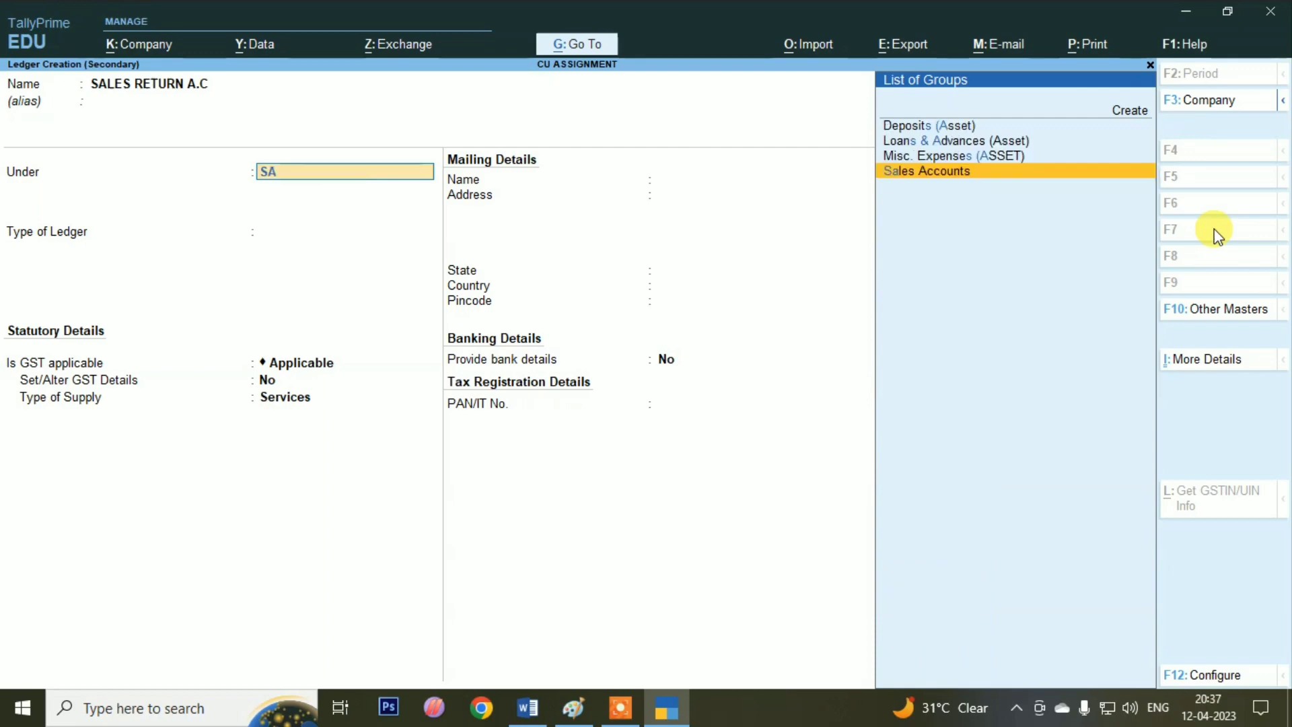
pyautogui.press('Return')
pyautogui.hotkey('ctrl', 'a')
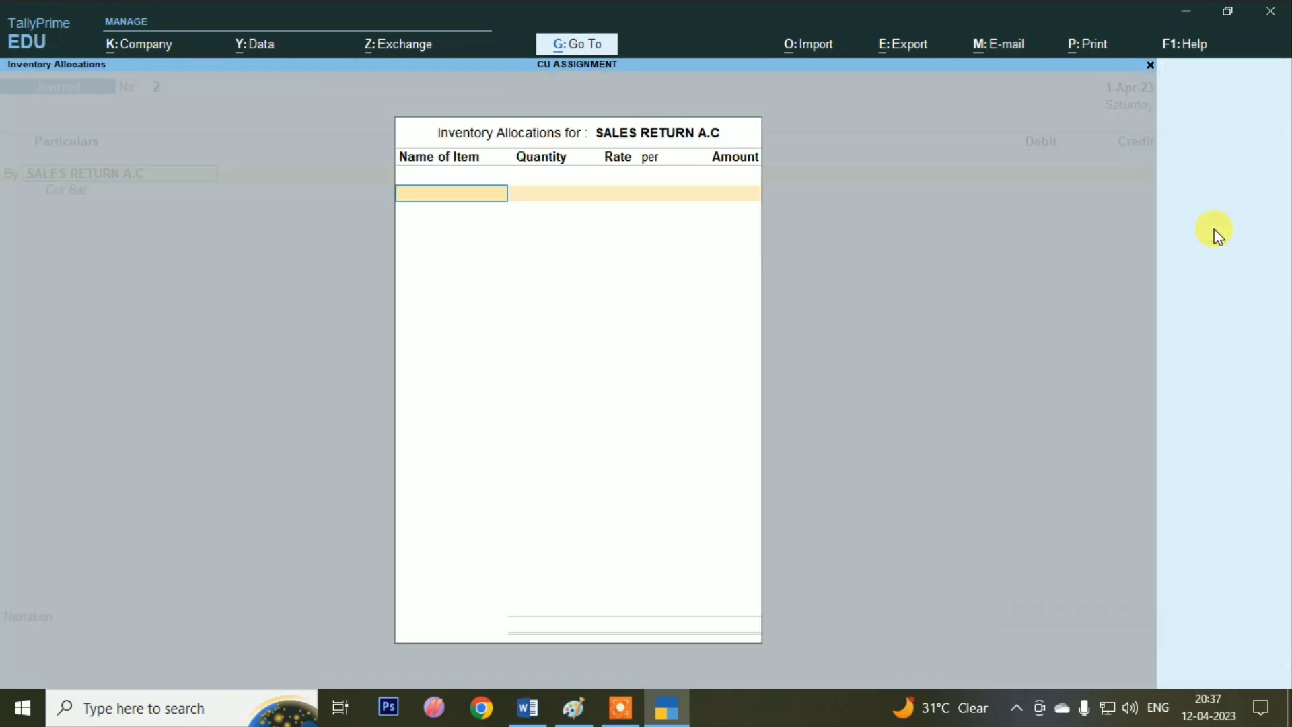
# Step: Skip the inventory allocations for SALES RETURN A.C and debit it with 2,500
pyautogui.press('Escape')
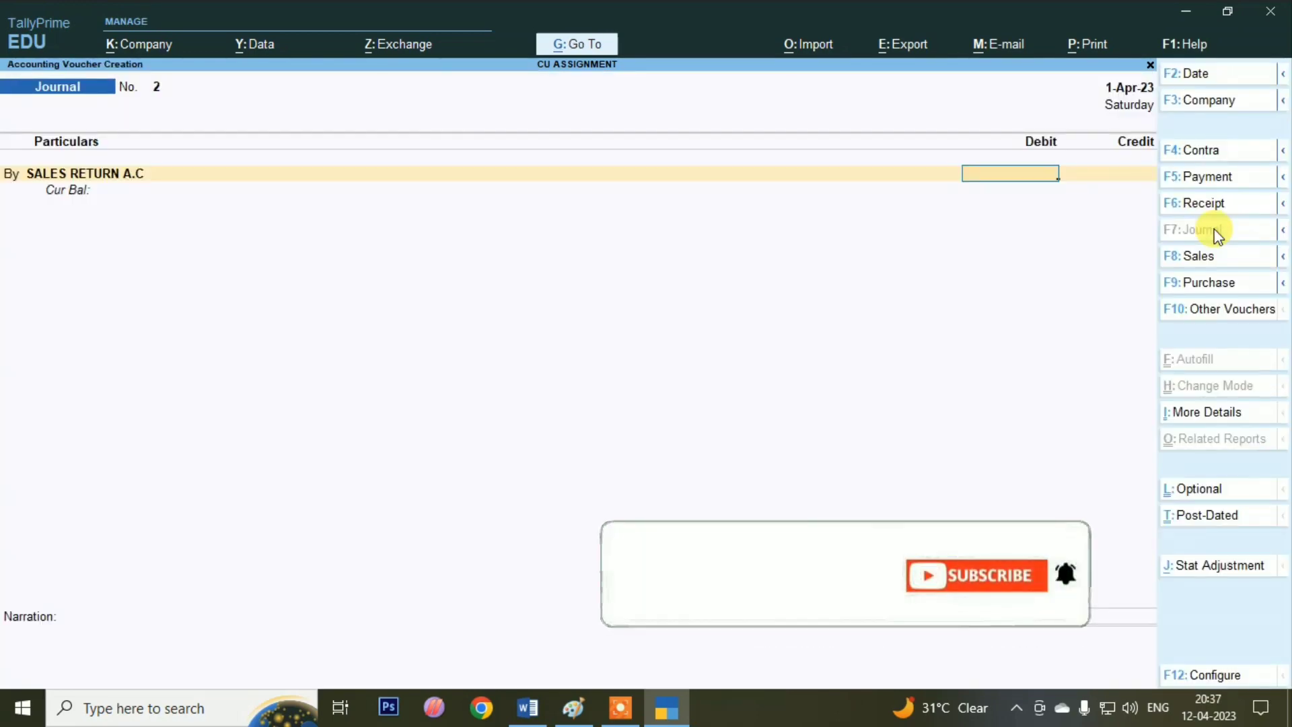
pyautogui.write('2500')
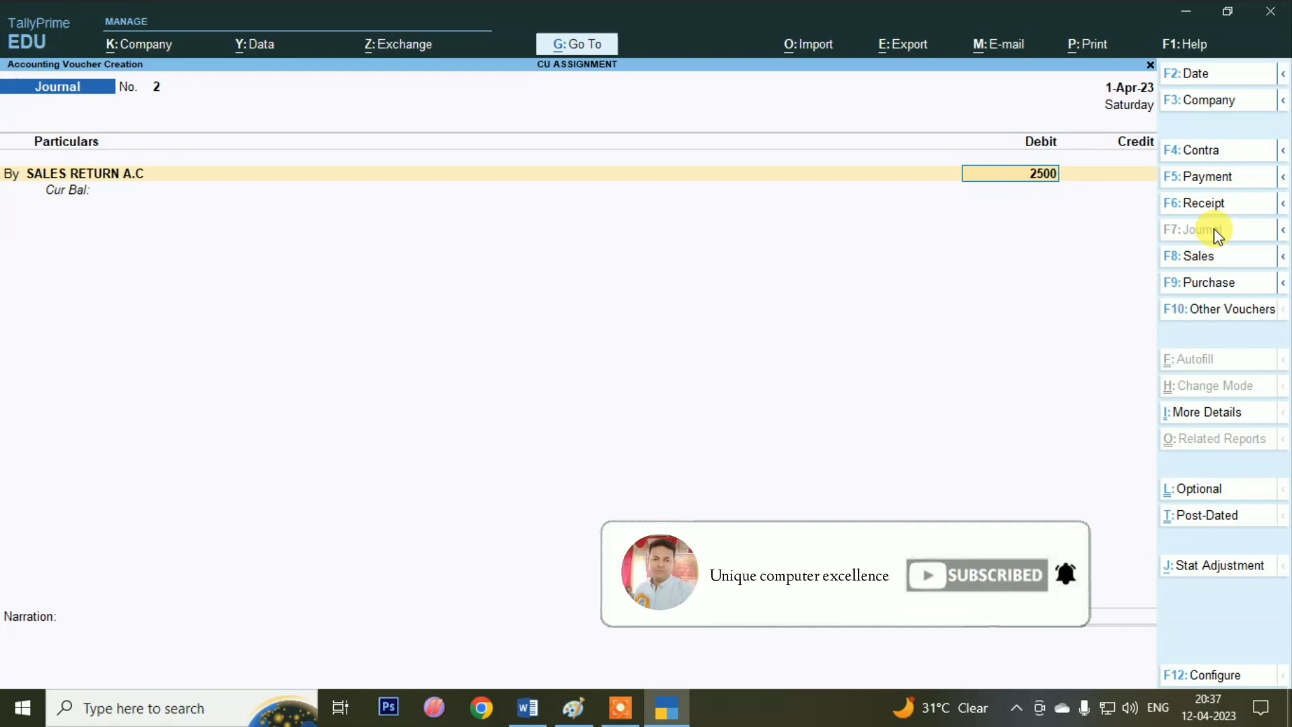
pyautogui.press('Return')
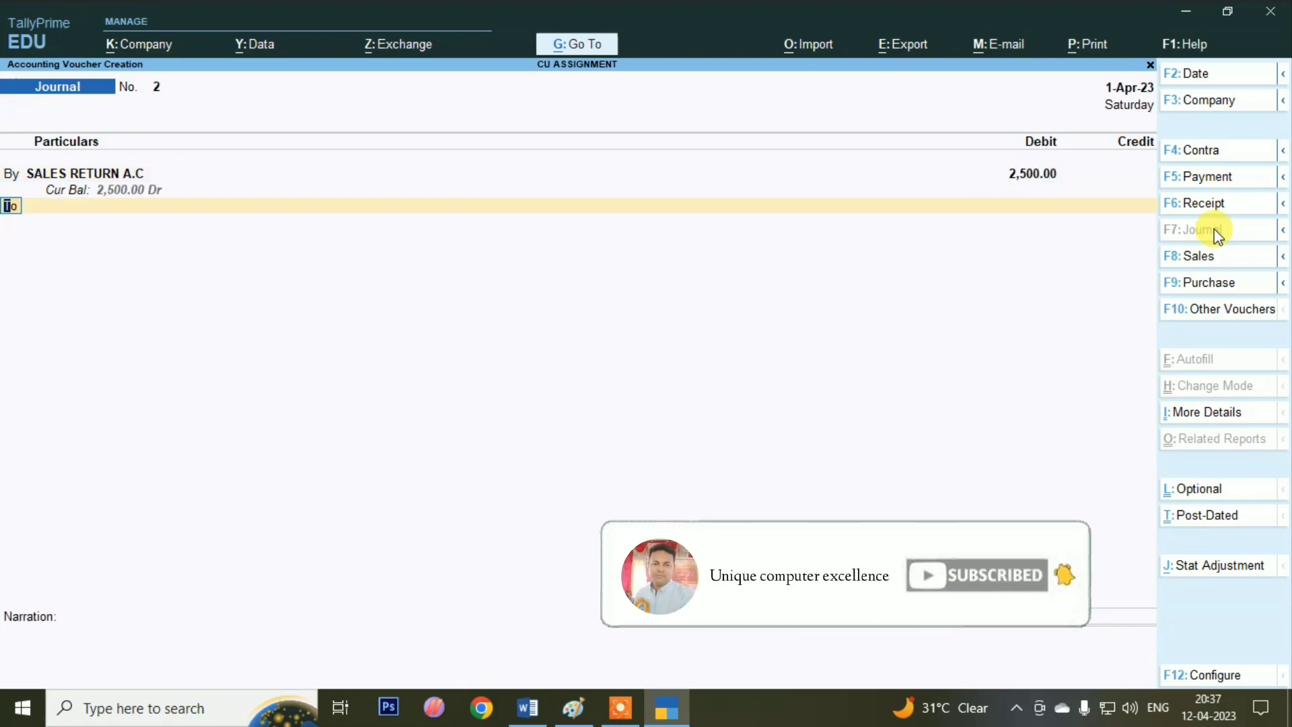
# Step: Credit INDIAN COTTON in the journal with Agst Ref to bill INDN/001, accepting the proposed amount of 20,000 Cr
pyautogui.press('Return')
pyautogui.write('IN')
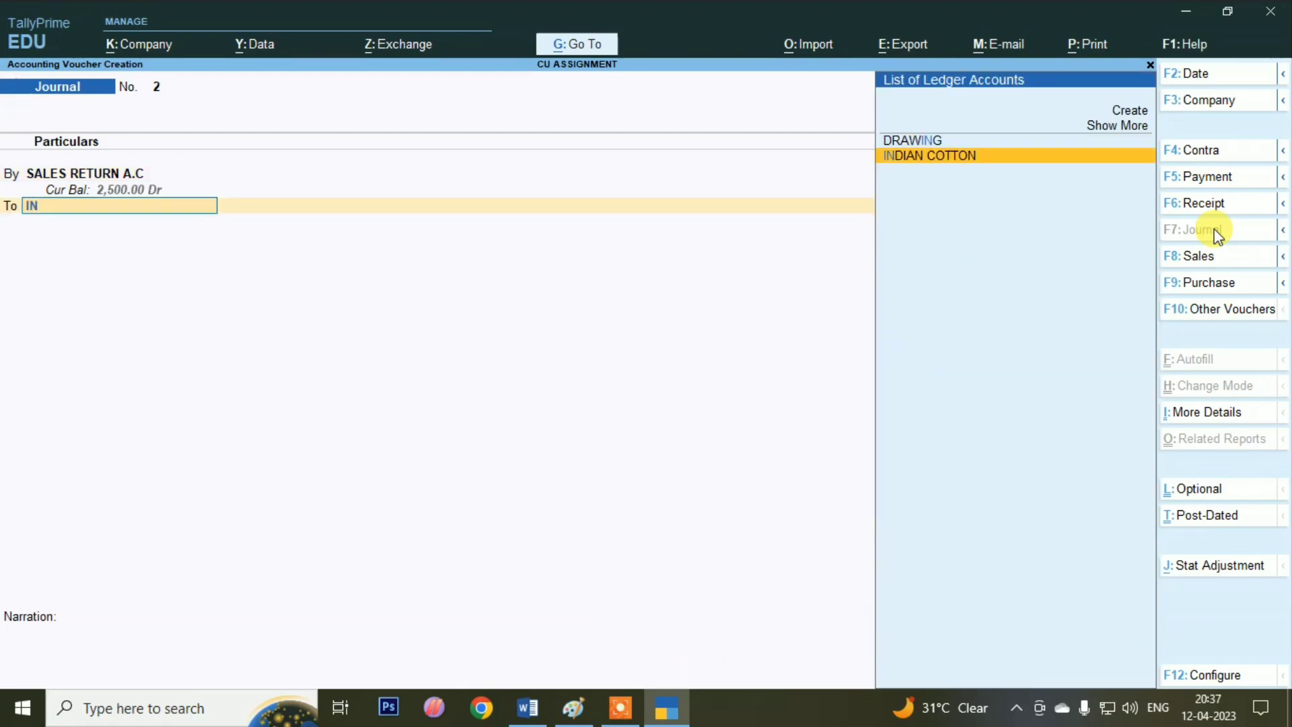
pyautogui.press('Return')
pyautogui.press('Return')
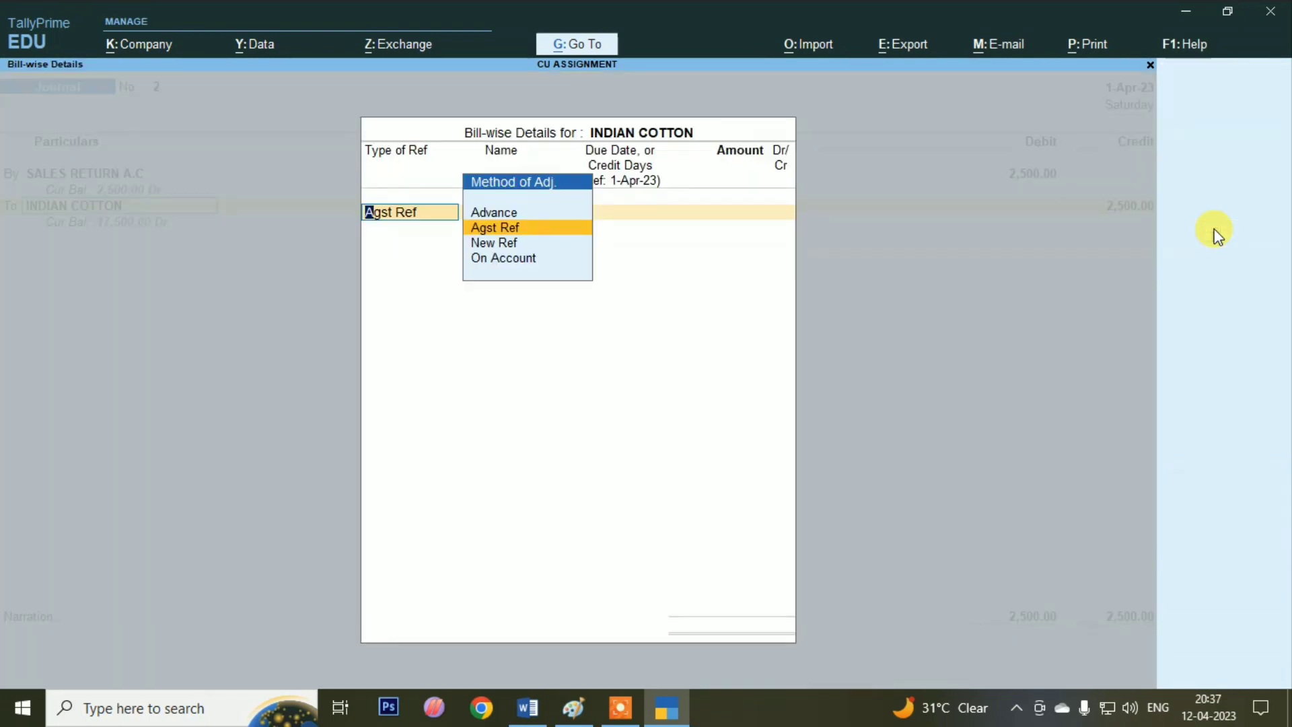
pyautogui.press('Return')
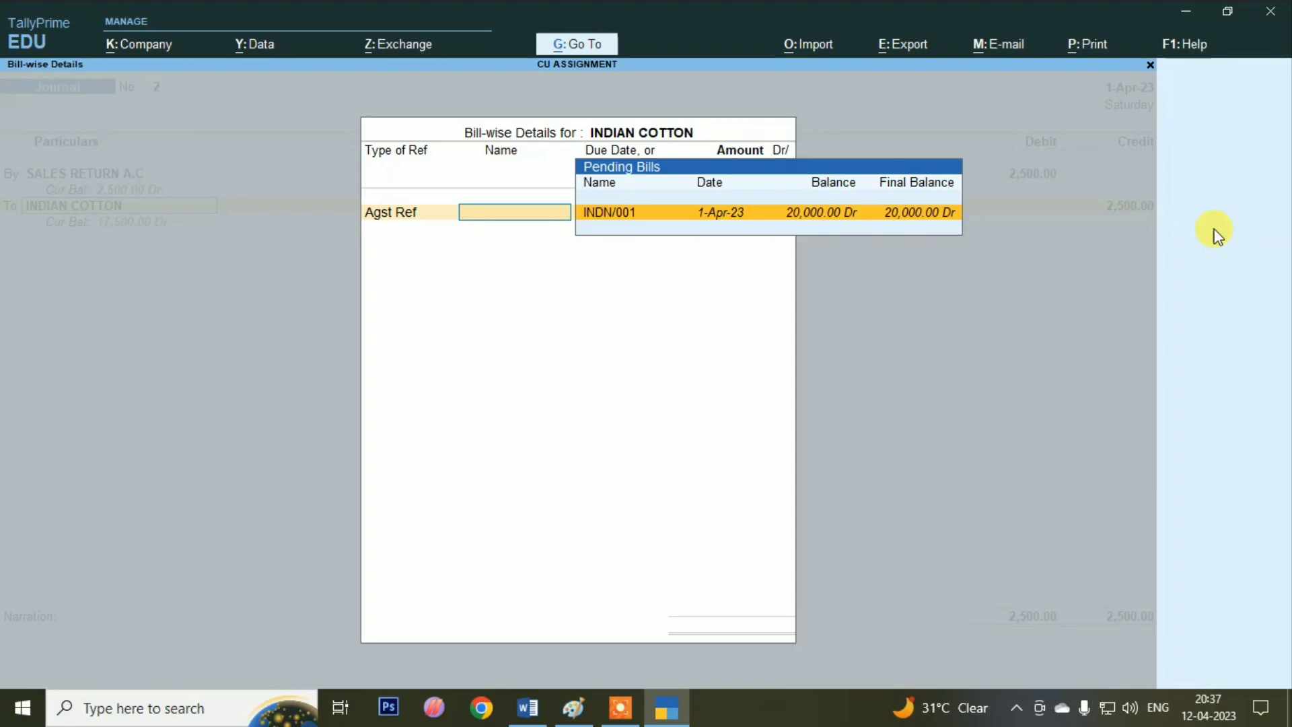
pyautogui.press('Return')
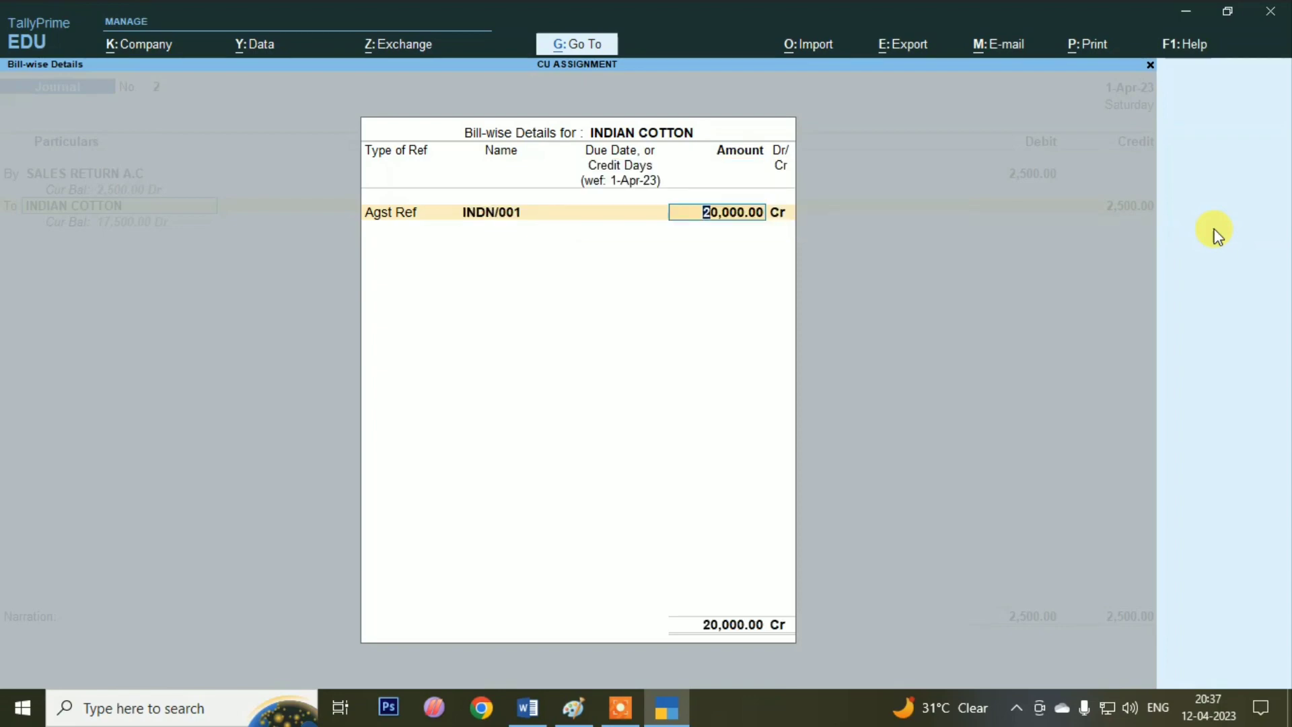
pyautogui.press('Return')
pyautogui.press('Return')
pyautogui.press('Return')
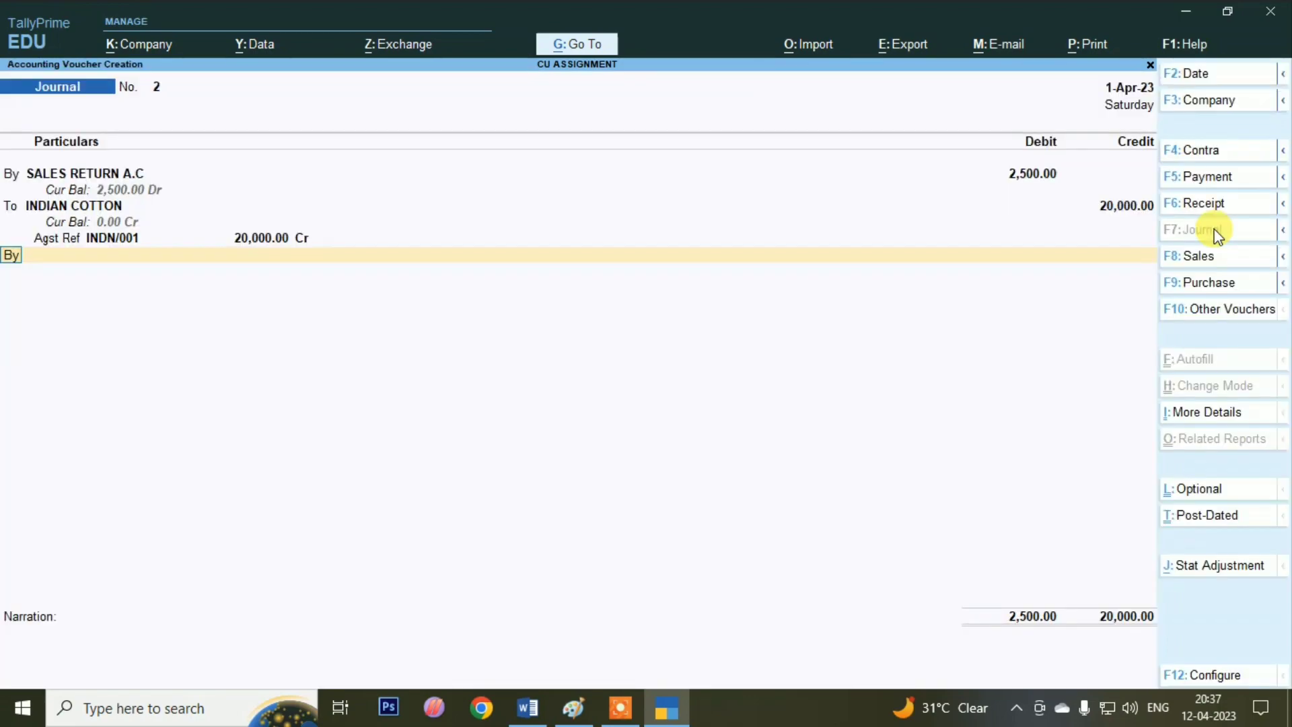
pyautogui.press('Return')
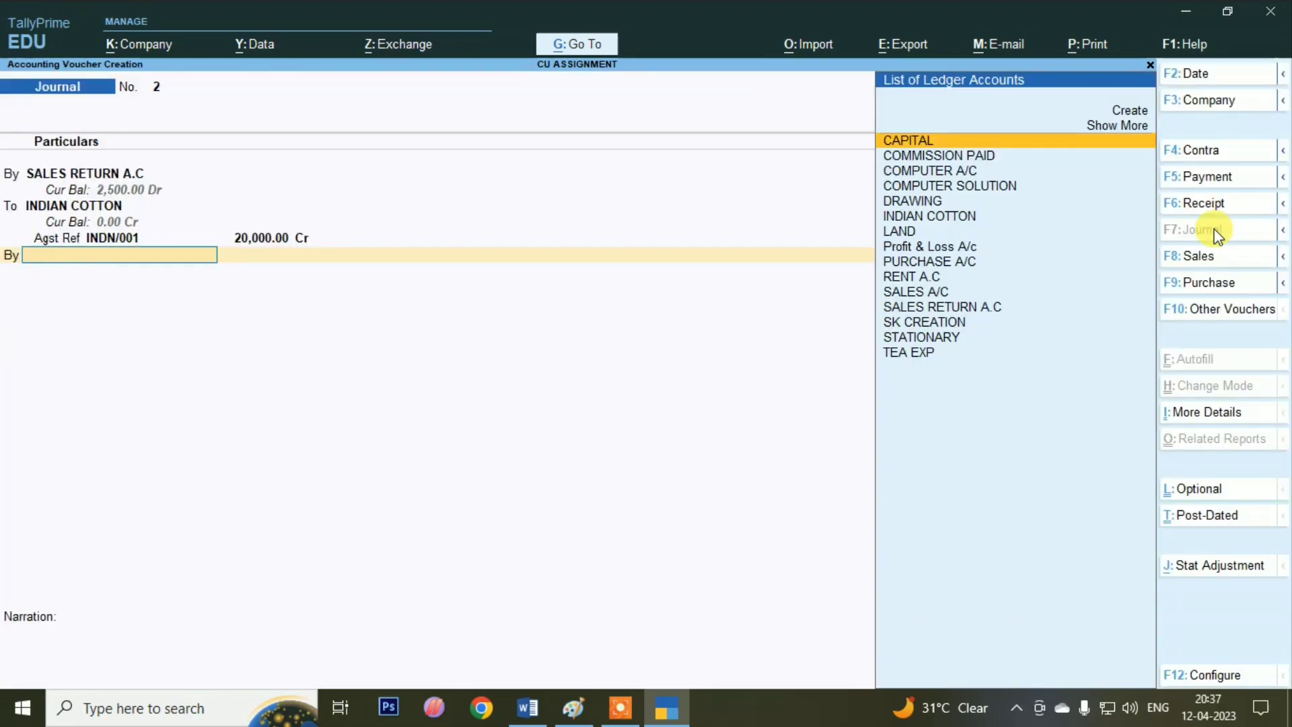
# Step: Go back to the INDIAN COTTON bill line and set the amount against INDN/001 to 2,500 Cr
pyautogui.press('BackSpace')
pyautogui.press('BackSpace')
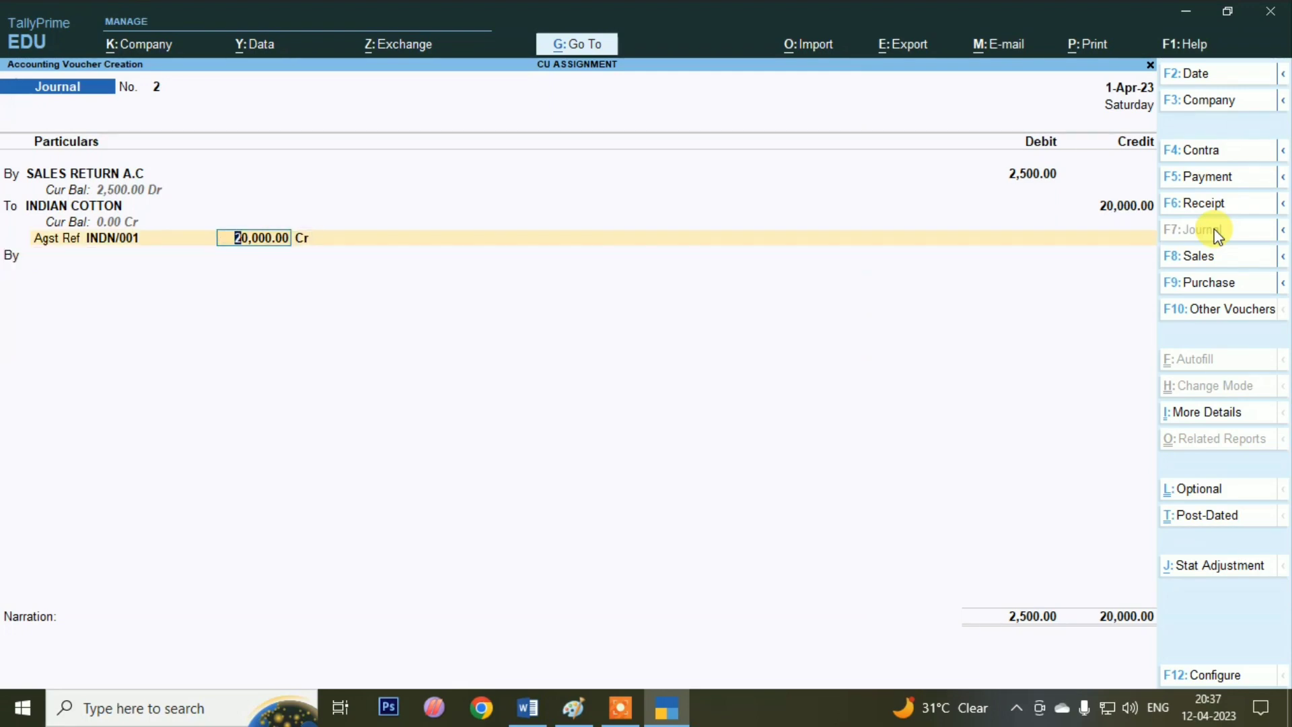
pyautogui.press('BackSpace')
pyautogui.press('BackSpace')
pyautogui.press('BackSpace')
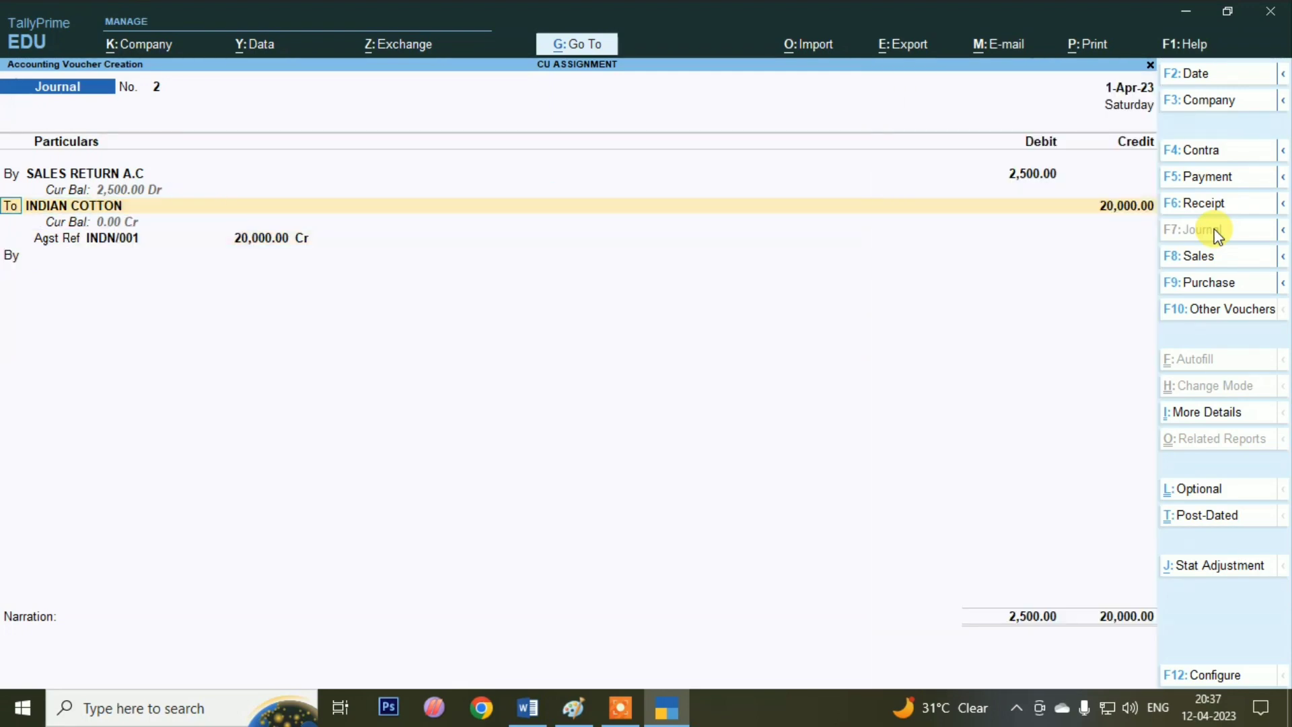
pyautogui.press('BackSpace')
pyautogui.press('Return')
pyautogui.press('Return')
pyautogui.press('Return')
pyautogui.press('Return')
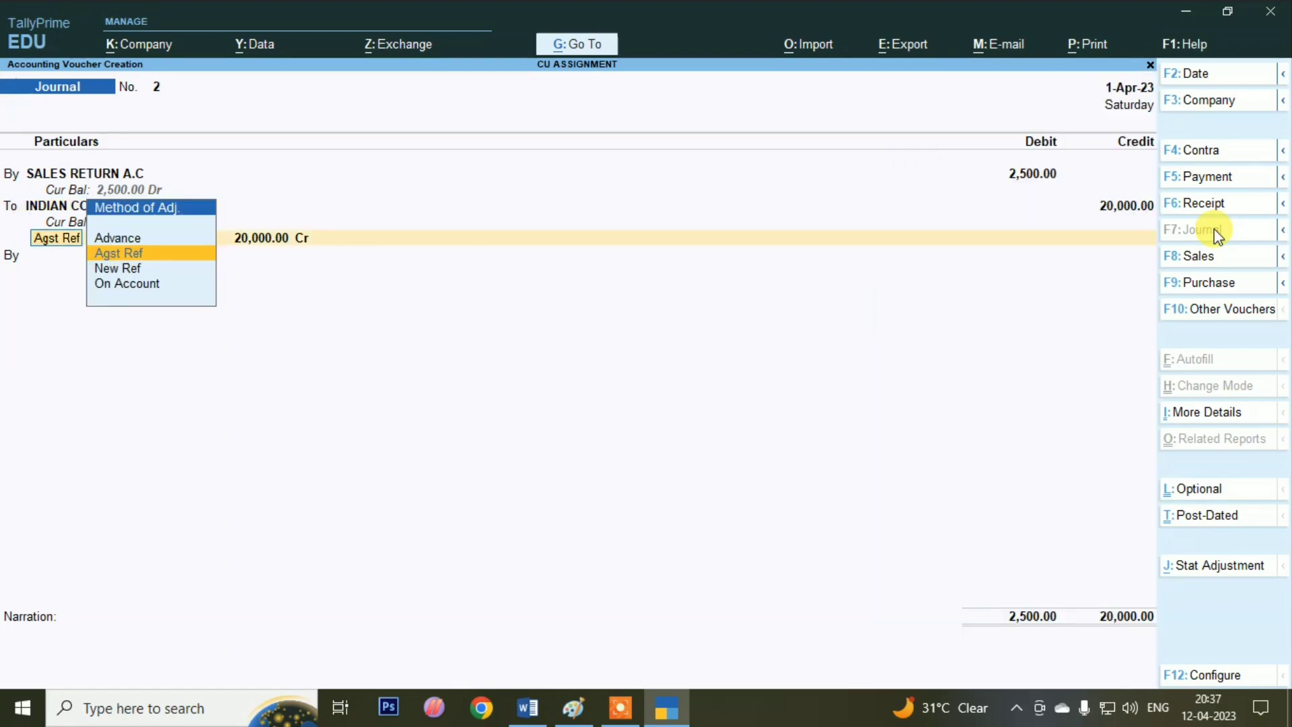
pyautogui.press('Return')
pyautogui.press('Return')
pyautogui.write('2,5')
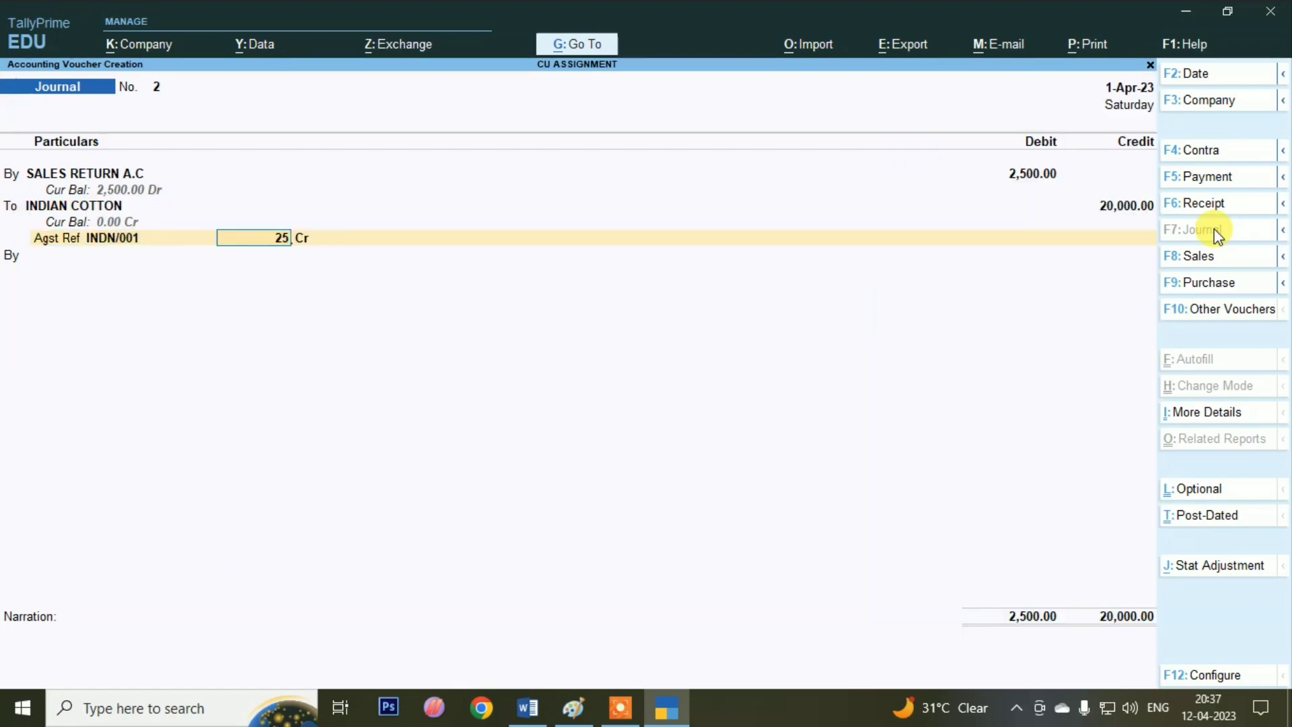
pyautogui.write('00')
pyautogui.press('Return')
pyautogui.press('Return')
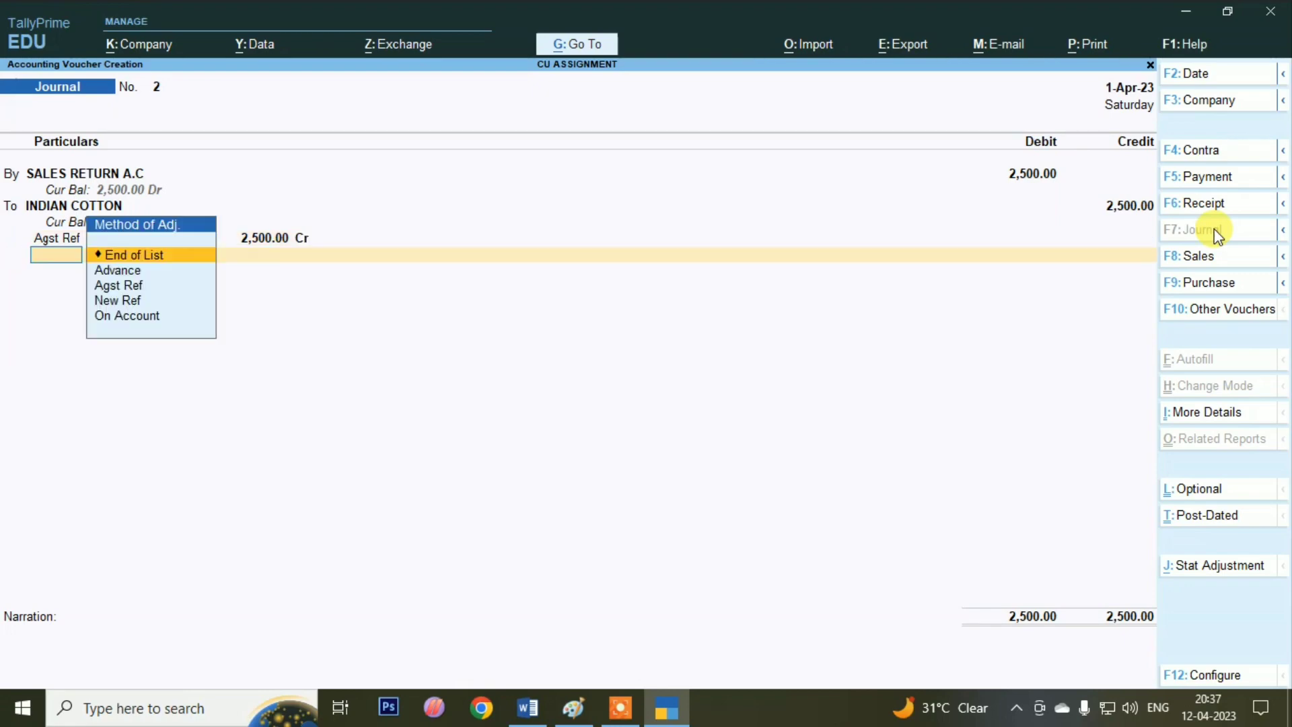
# Step: End the bill-wise details, leave the narration blank and save the sales return journal
pyautogui.press('Return')
pyautogui.press('Return')
pyautogui.press('Return')
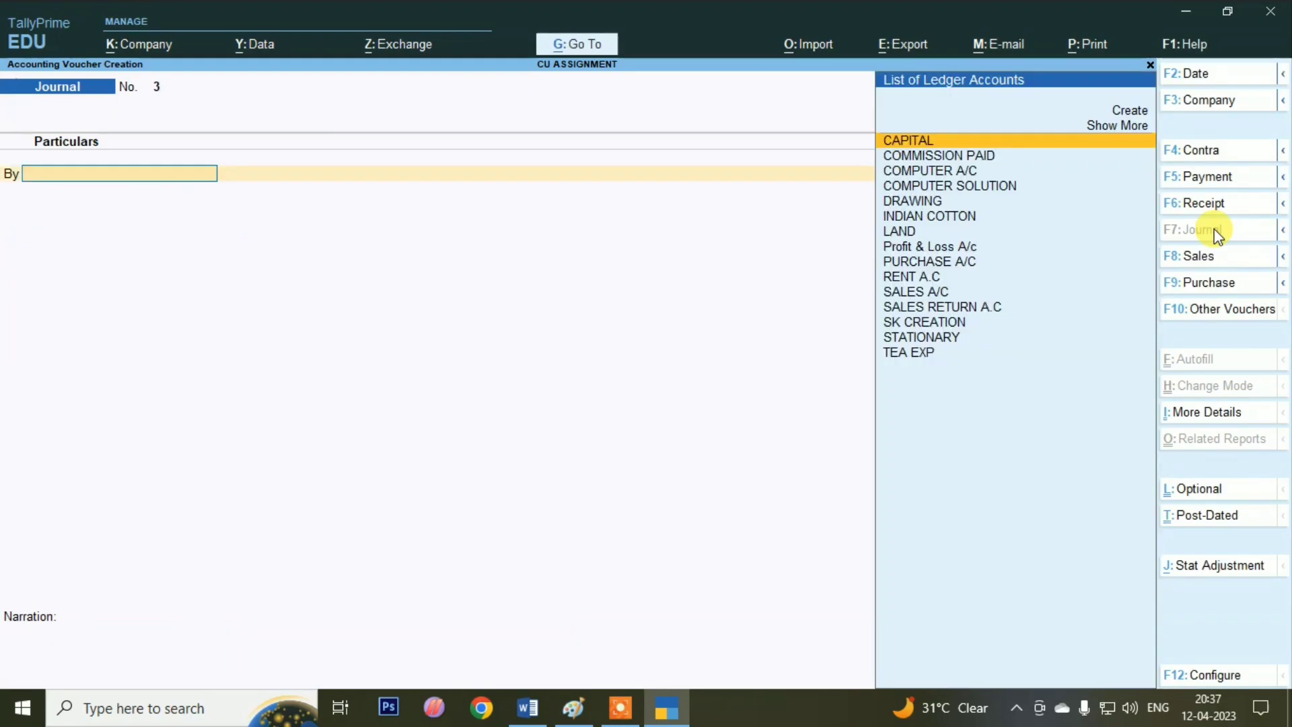
# Step: Check the cash withdrawal from bank in the Word assignment, then start a TallyPrime contra voucher with BANK as the credit ledger
pyautogui.hotkey('alt', 'Tab')
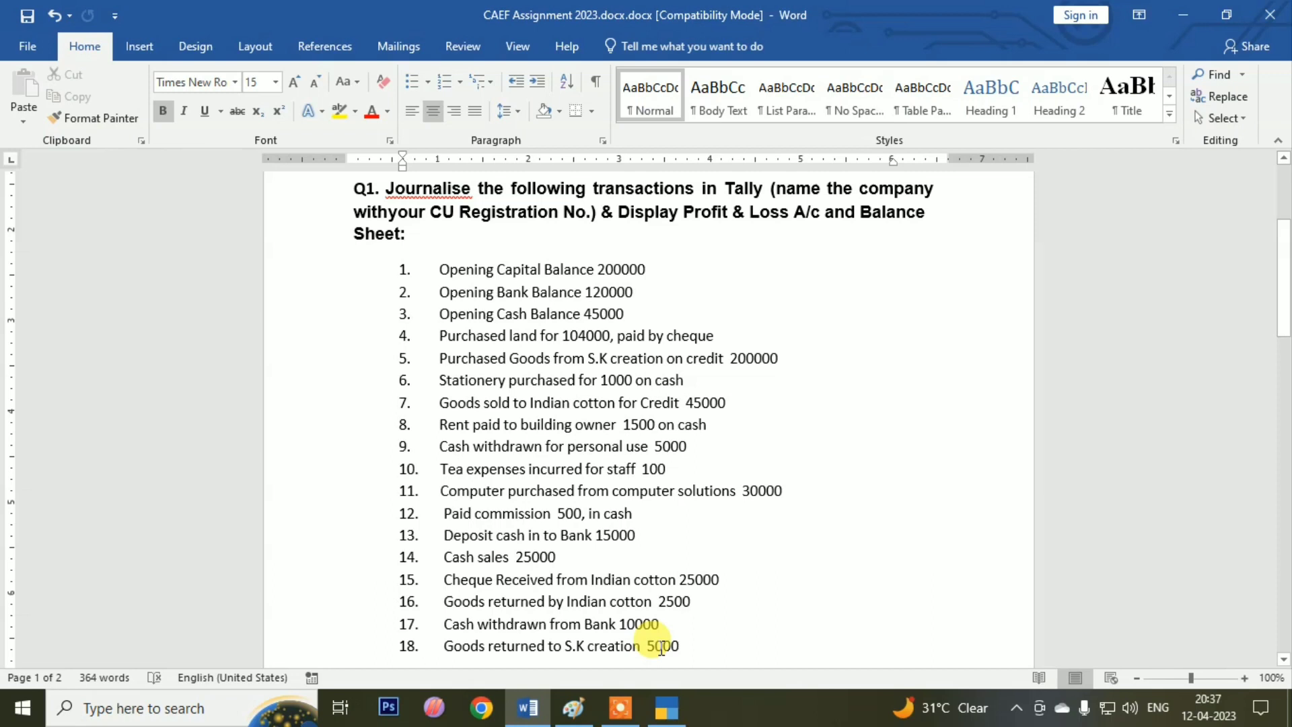
pyautogui.hotkey('alt', 'Tab')
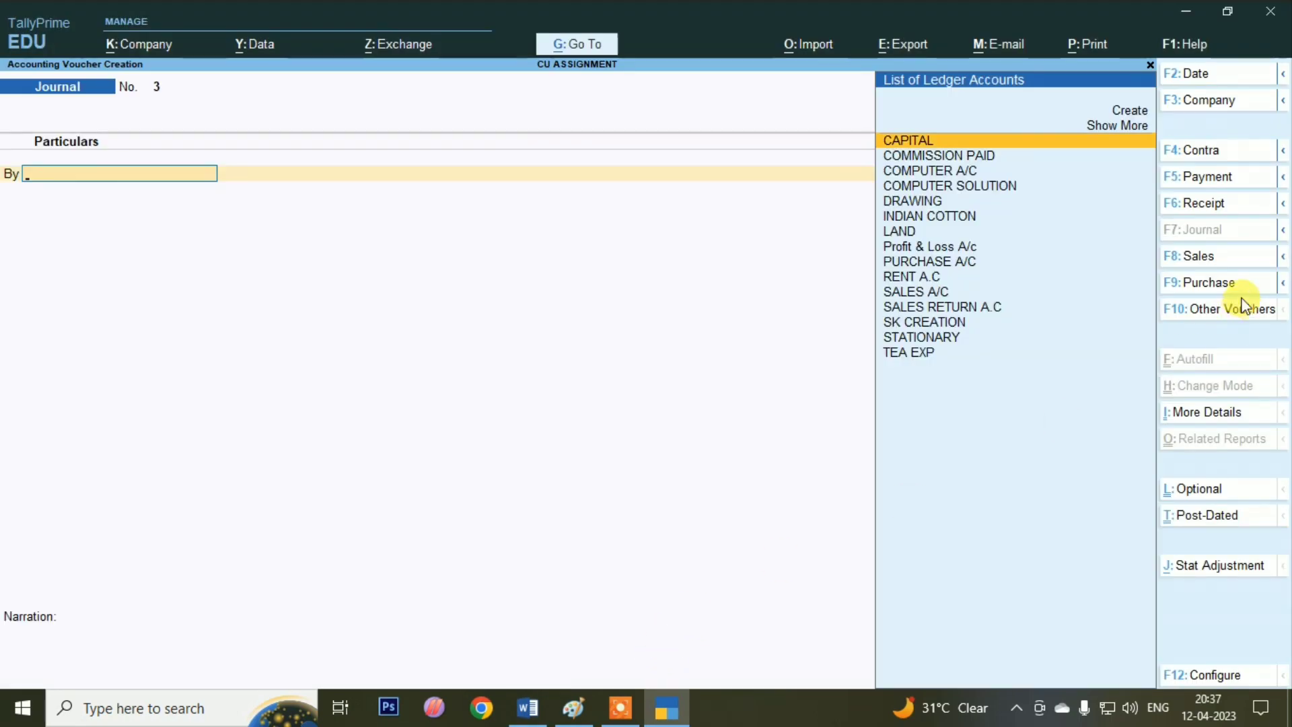
pyautogui.click(1203, 151)
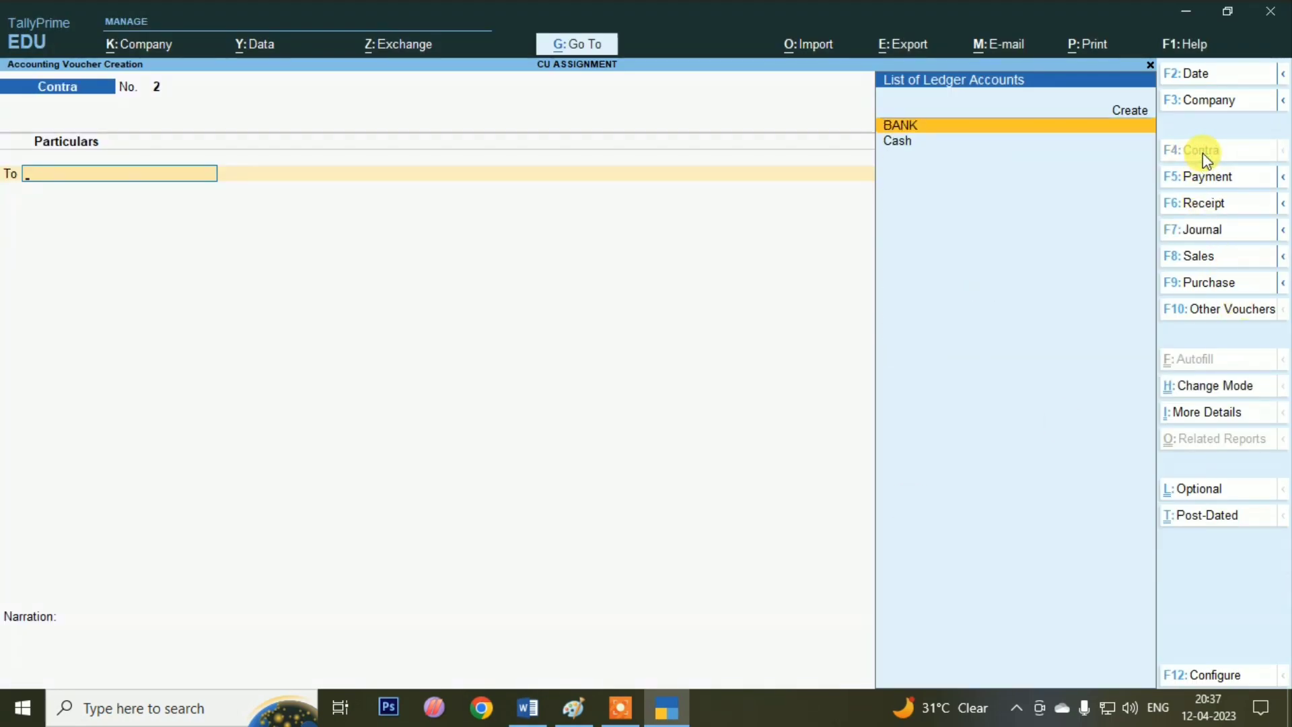
pyautogui.press('Return')
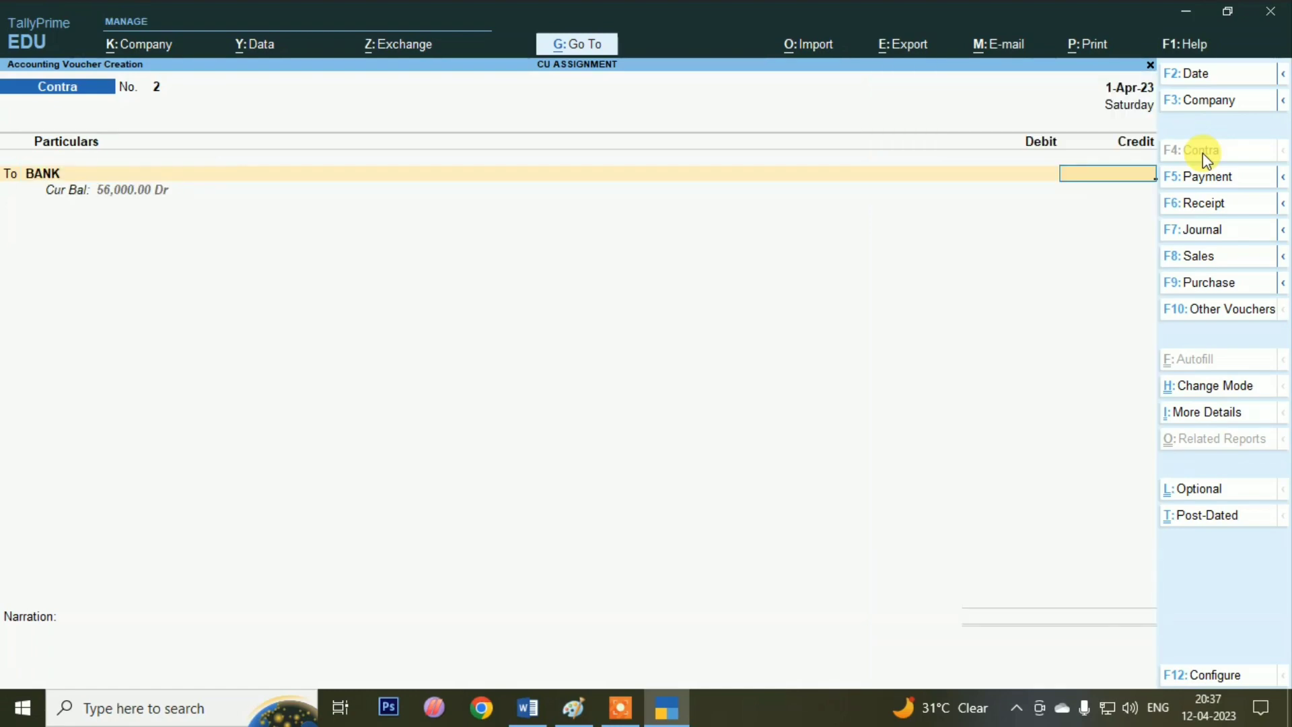
# Step: Recheck the withdrawal in Word, then credit BANK with 10,000 in TallyPrime, keeping Cheque as the transaction type and the instrument number blank
pyautogui.hotkey('alt', 'Tab')
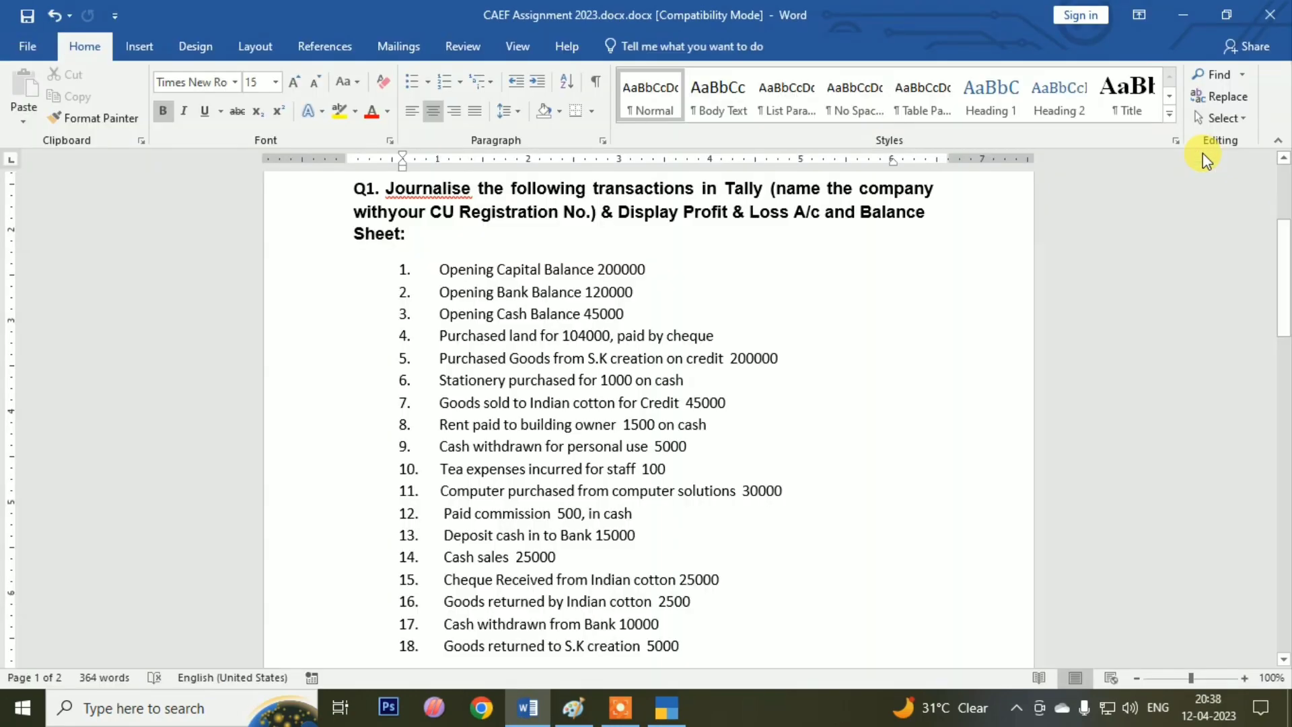
pyautogui.hotkey('alt', 'Tab')
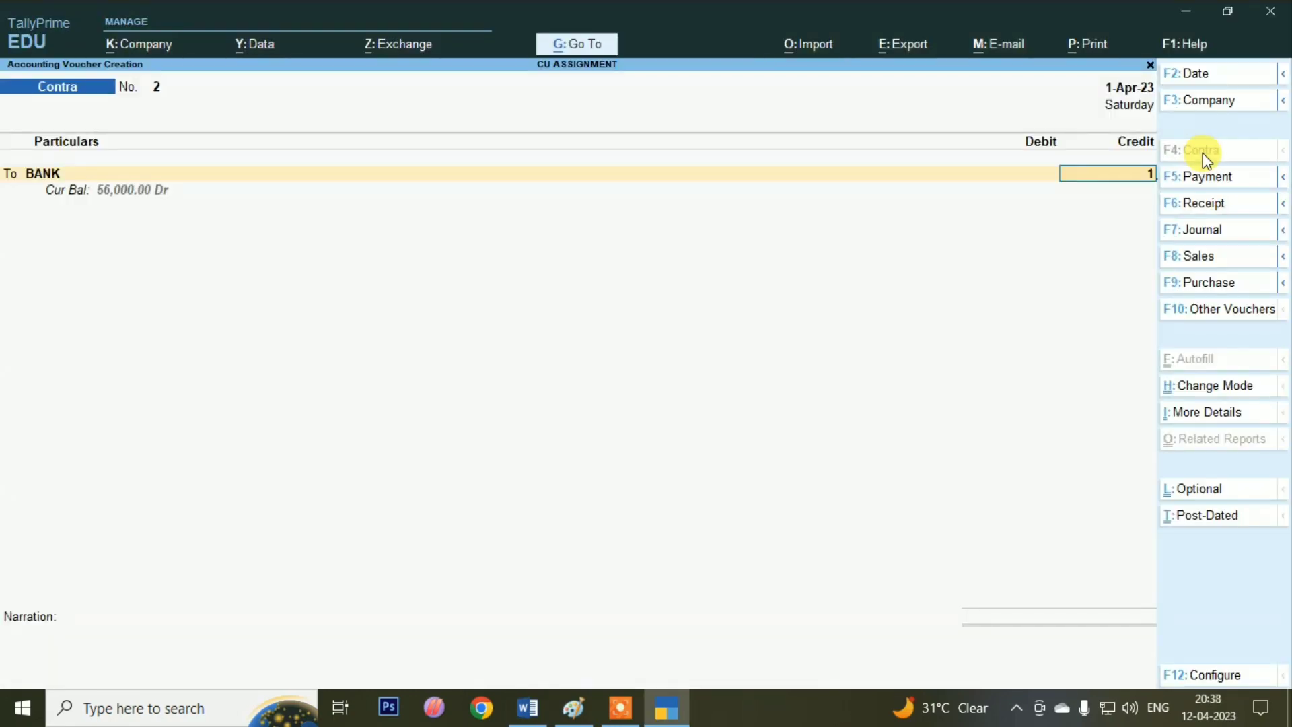
pyautogui.write('10,000')
pyautogui.press('Return')
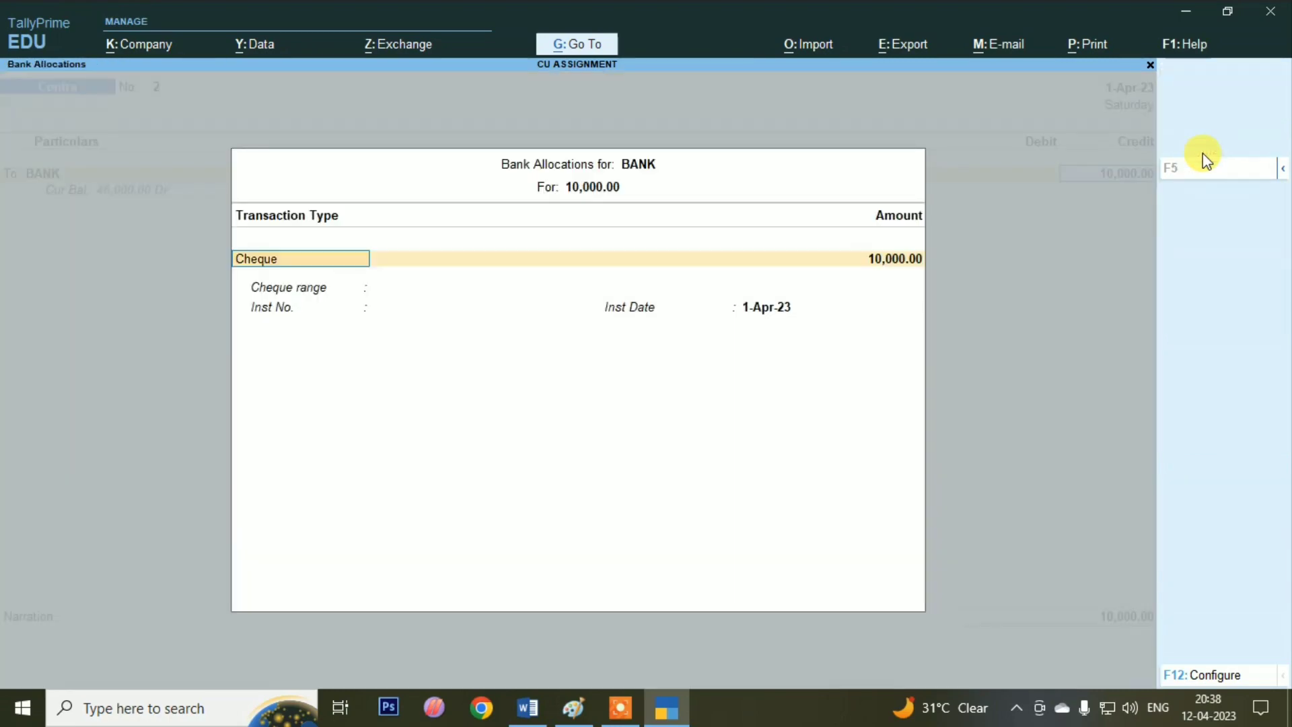
pyautogui.press('Return')
pyautogui.press('Return')
pyautogui.press('Return')
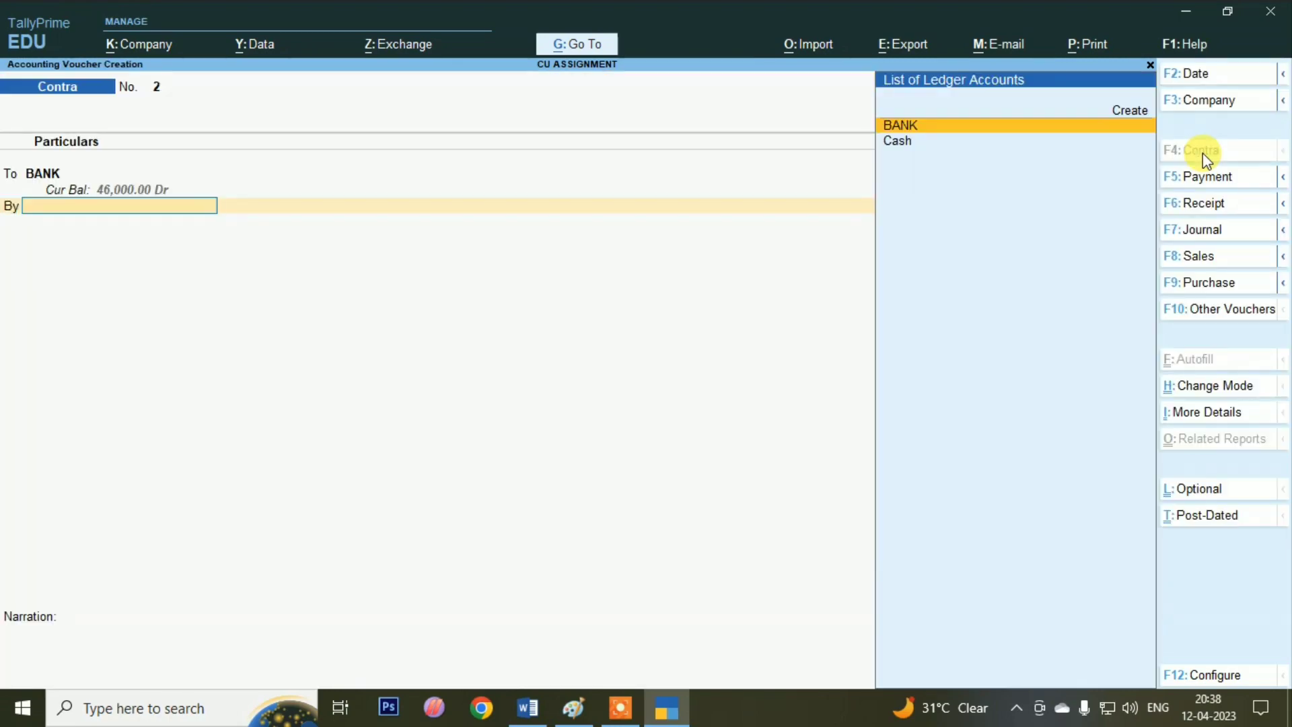
# Step: Debit Cash with 10,000, leave the narration blank and save the contra voucher
pyautogui.press('Down')
pyautogui.press('Return')
pyautogui.press('Return')
pyautogui.press('Return')
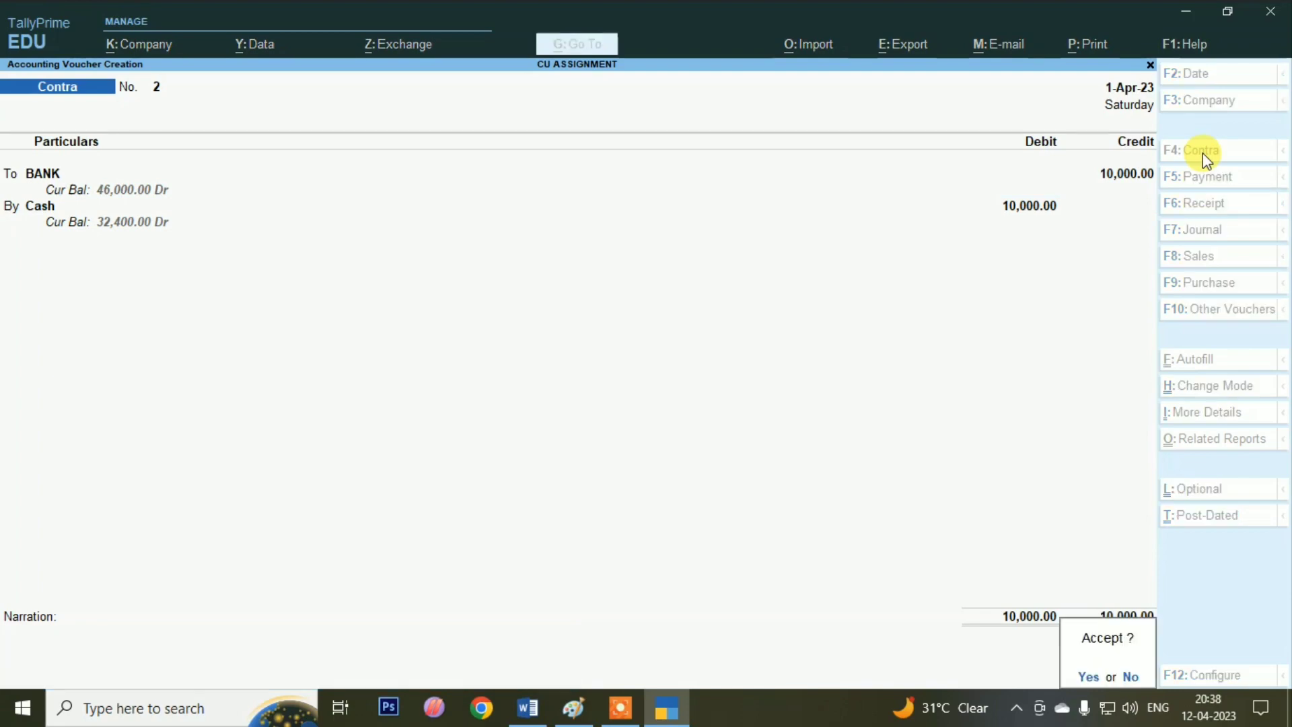
pyautogui.press('Return')
# Step: Check the goods returned to S.K creation in the Word assignment, then start a TallyPrime journal voucher debiting SK CREATION
pyautogui.hotkey('alt', 'Tab')
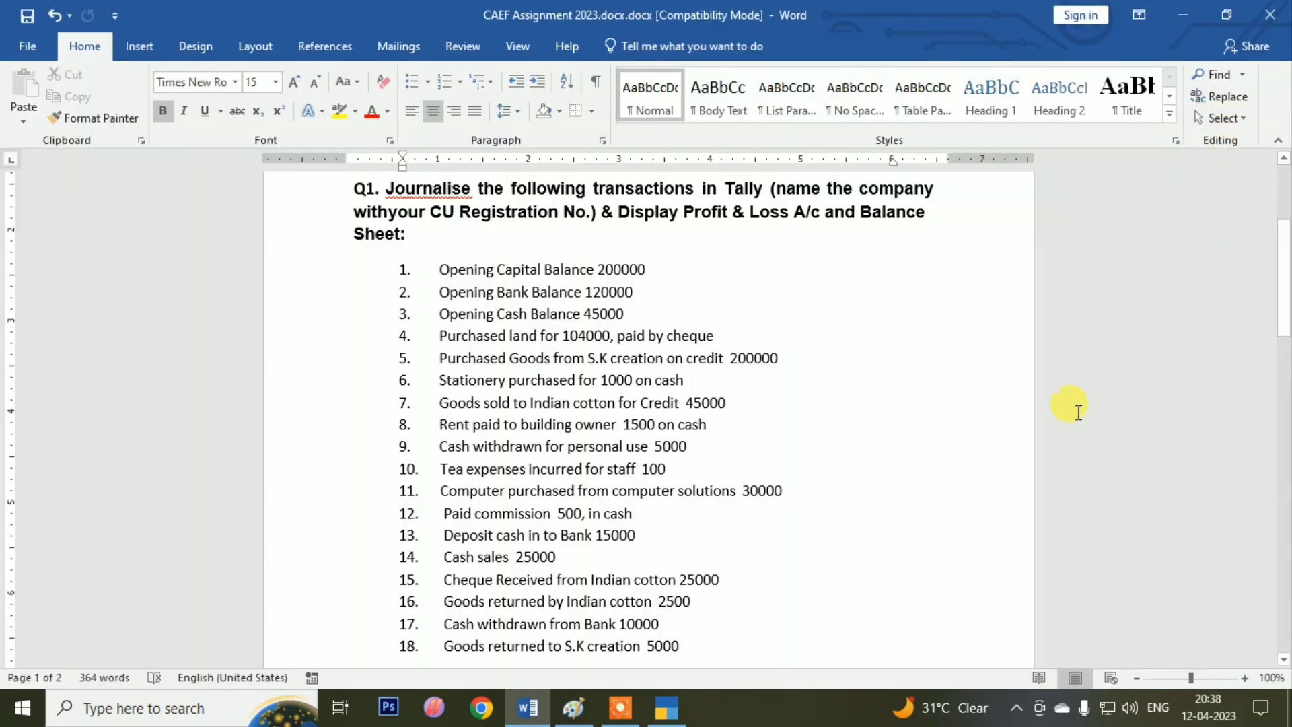
pyautogui.scroll(-1, 1014, 438)
pyautogui.scroll(-3, 1002, 455)
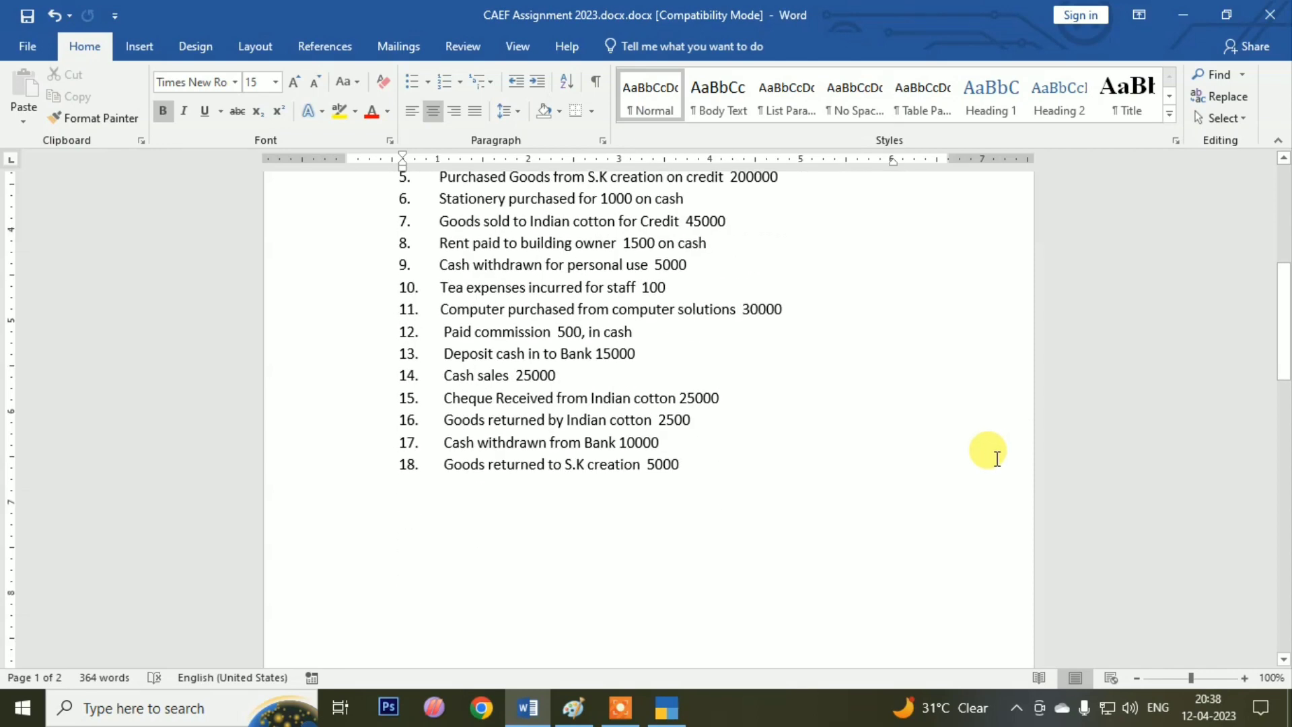
pyautogui.hotkey('alt', 'Tab')
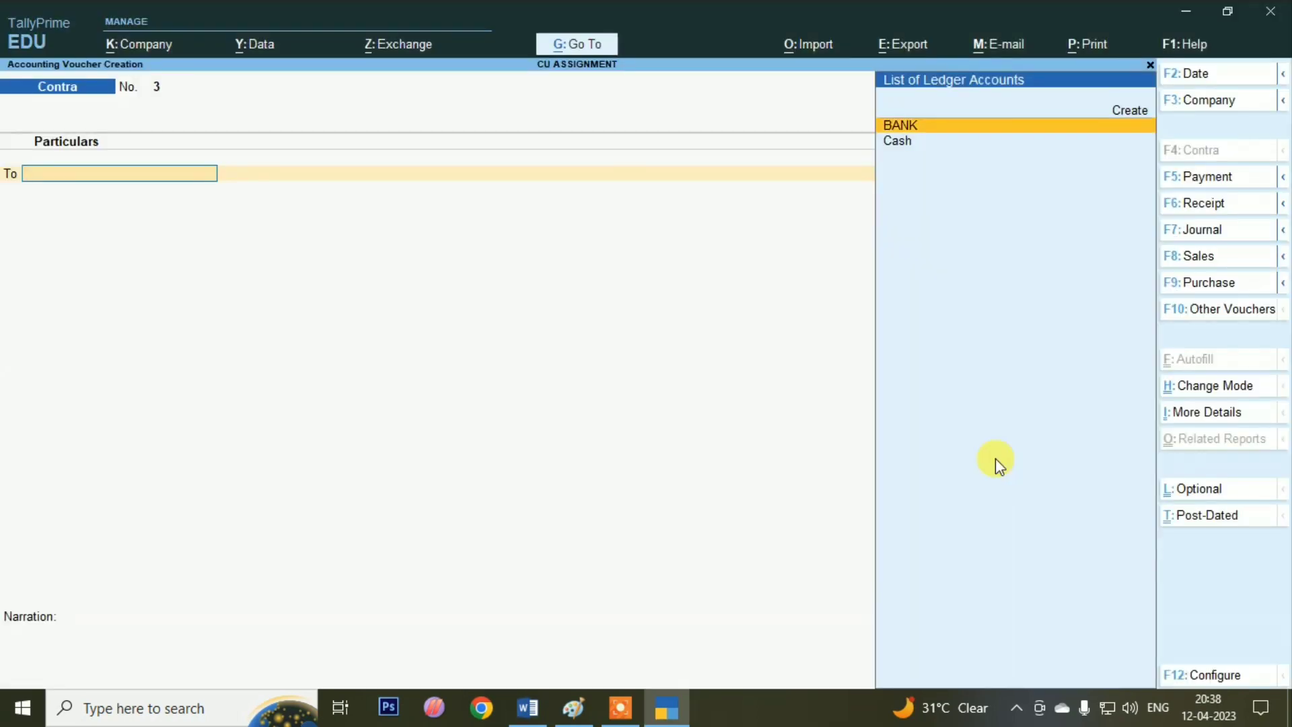
pyautogui.click(1190, 236)
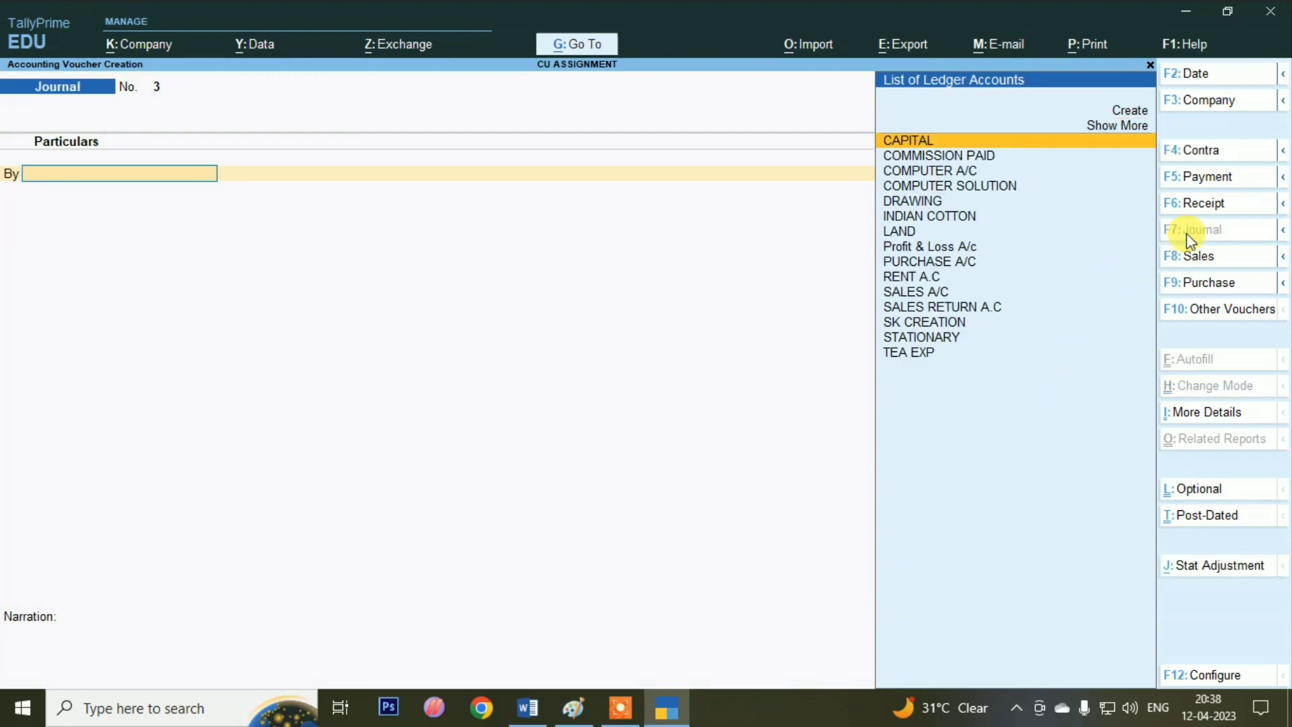
pyautogui.write('SK')
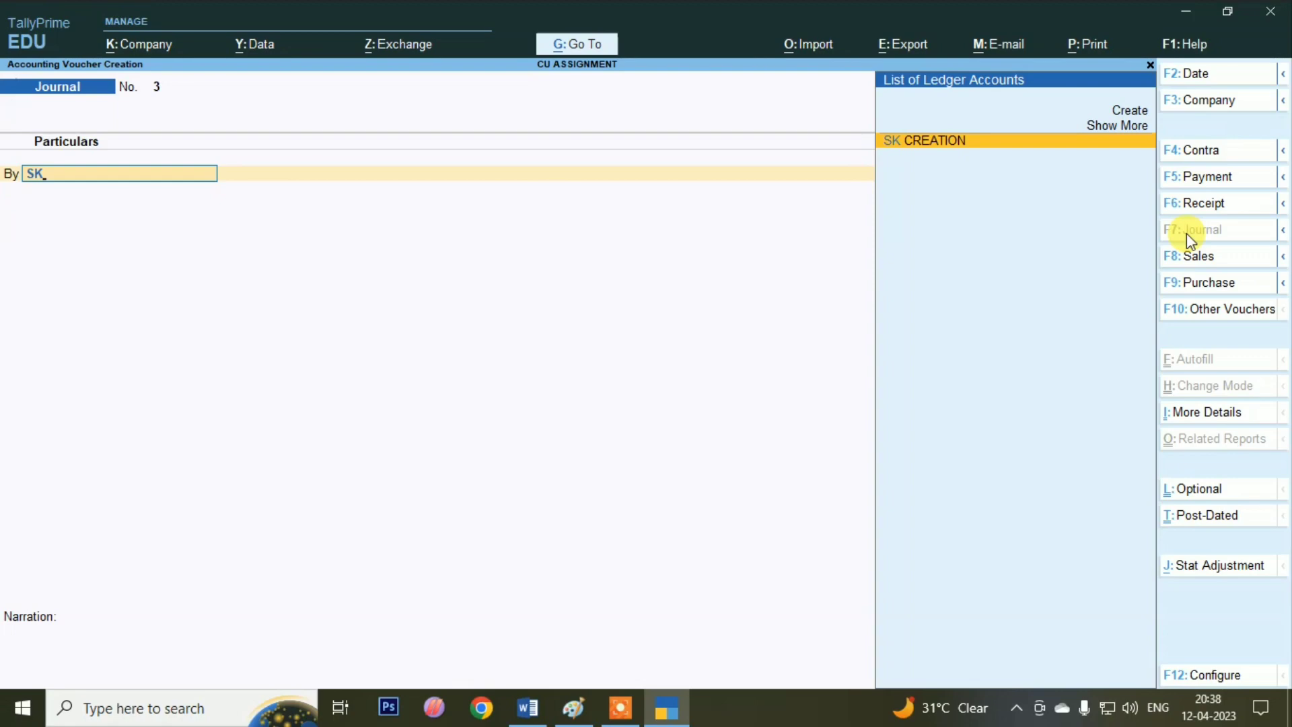
pyautogui.press('Return')
pyautogui.press('Return')
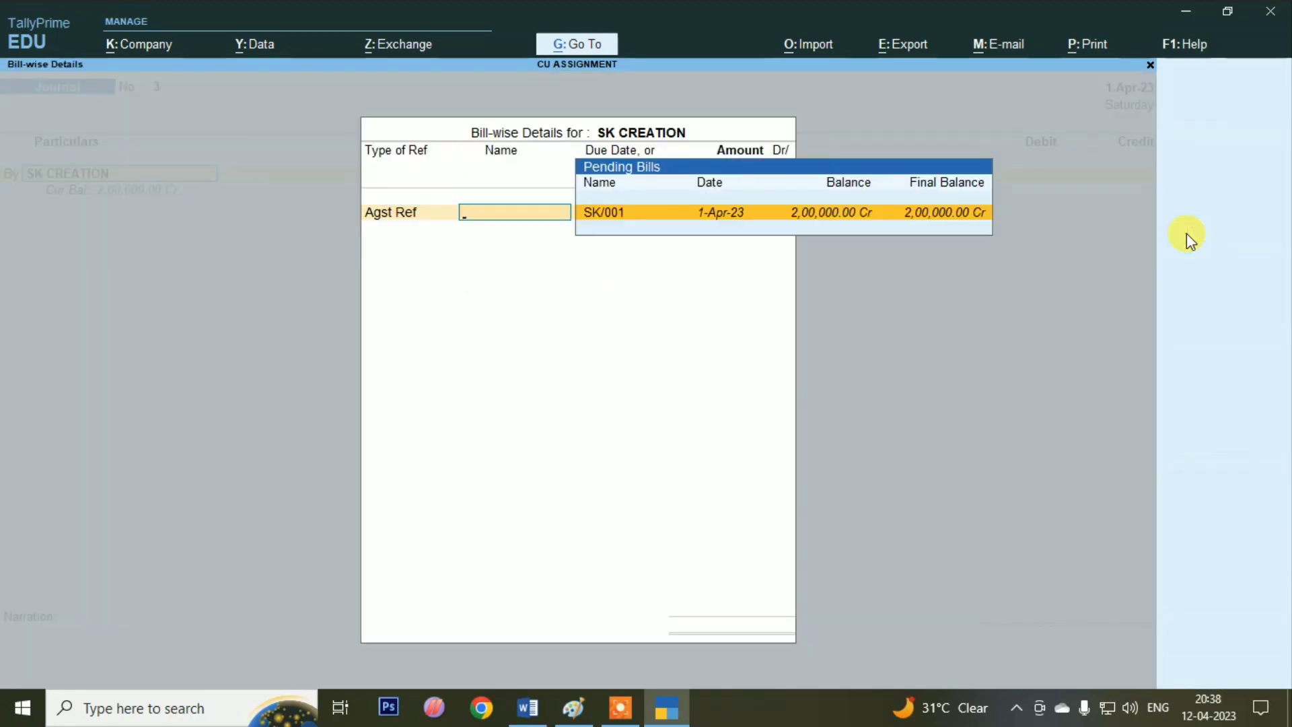
# Step: Set the SK CREATION bill-wise details to Agst Ref SK/001 for 5,000 Dr, checking the amount in the Word assignment
pyautogui.press('Return')
pyautogui.hotkey('alt', 'Tab')
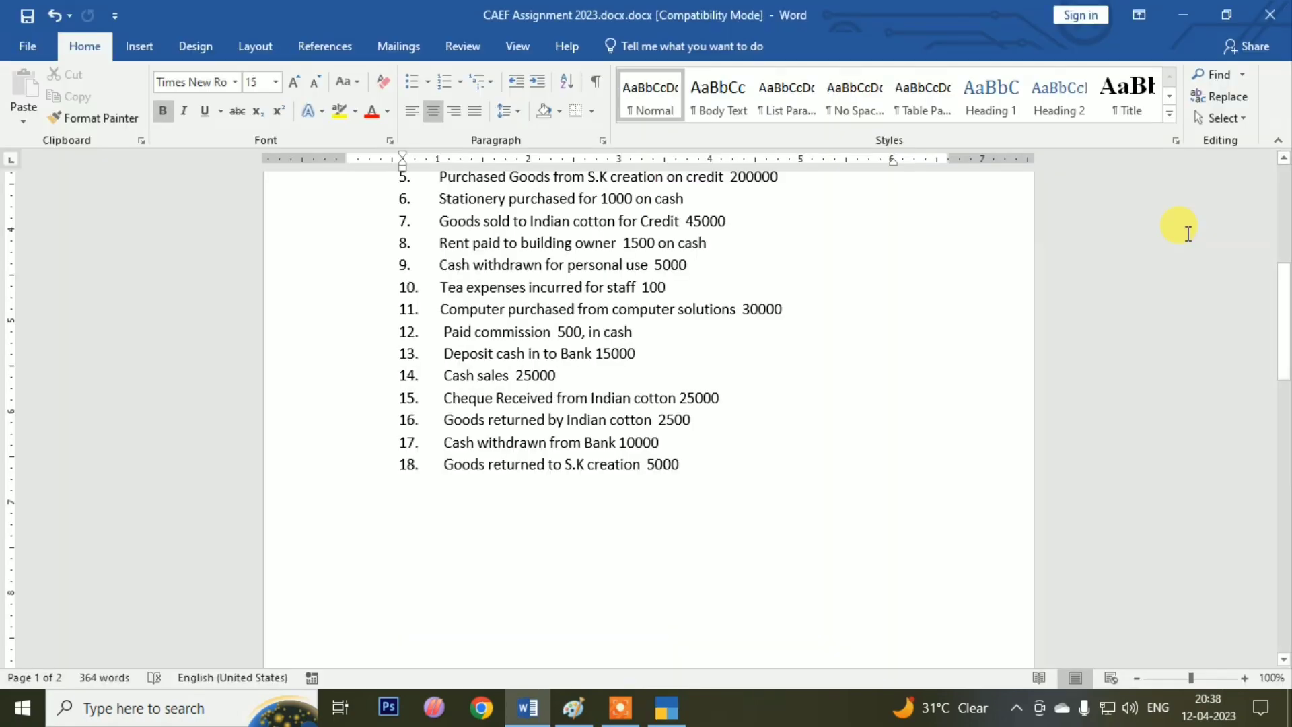
pyautogui.hotkey('alt', 'Tab')
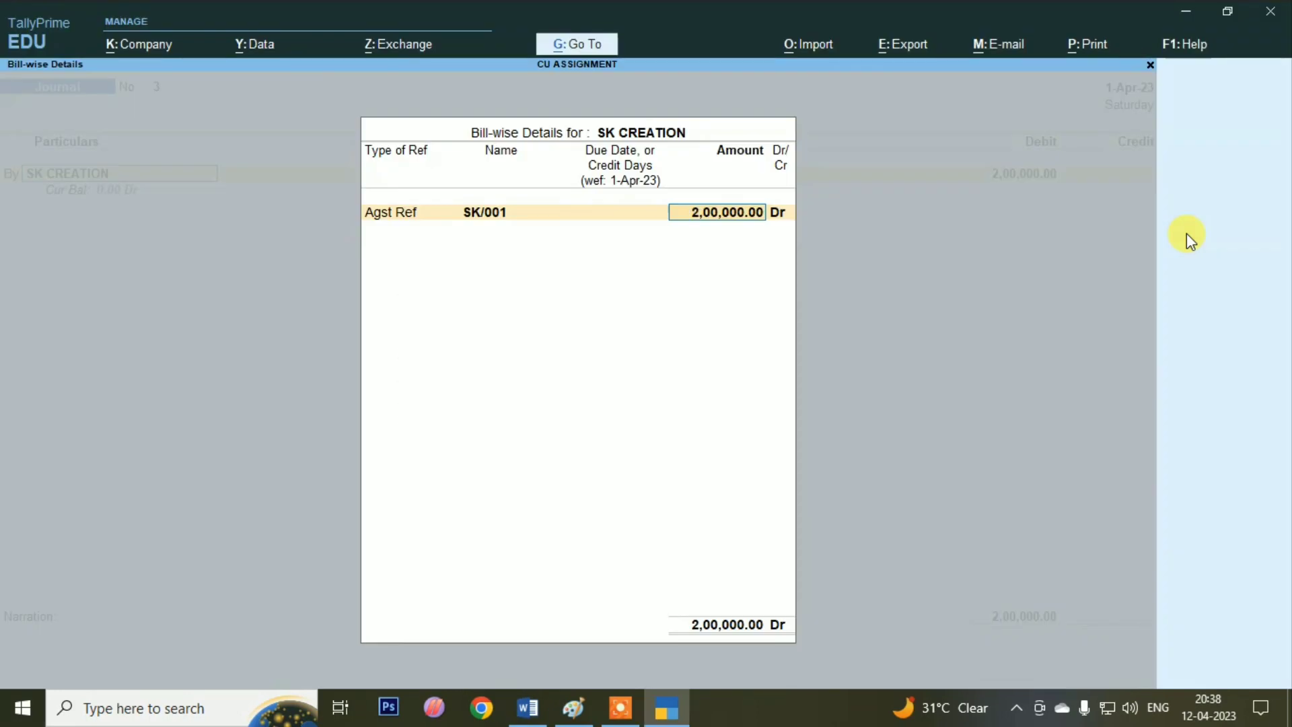
pyautogui.write('5000')
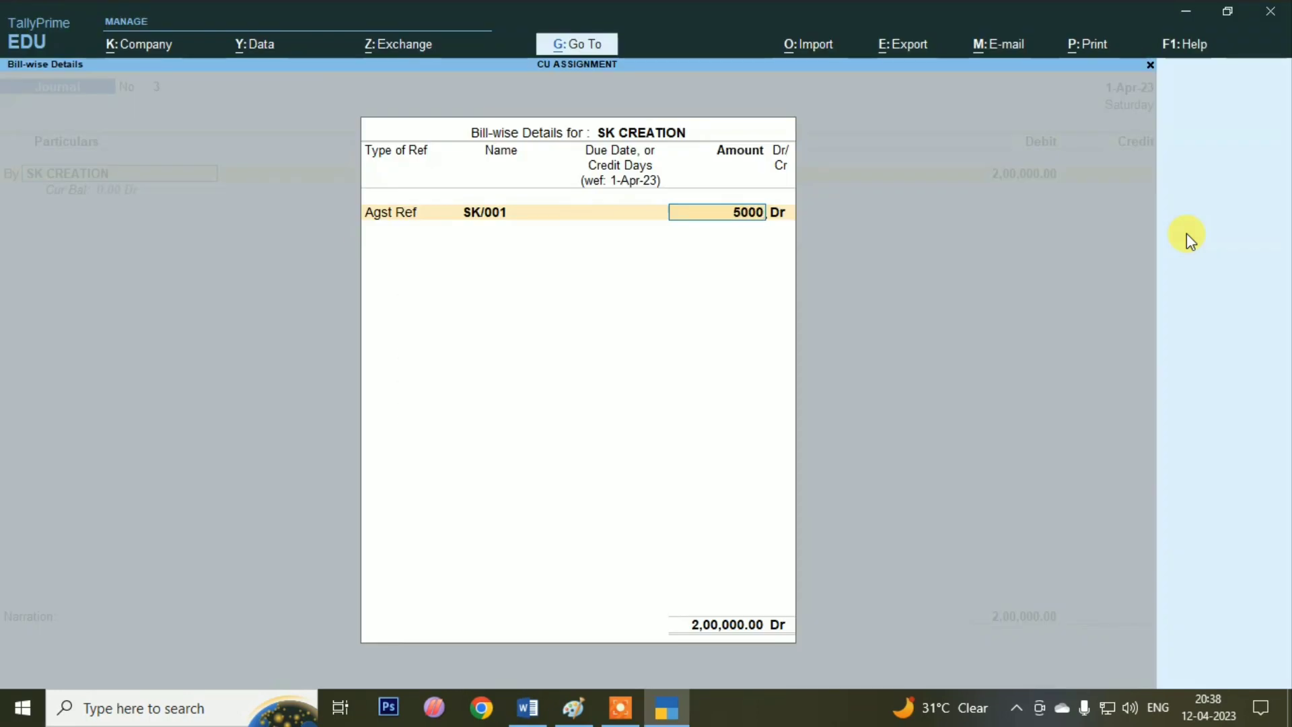
pyautogui.press('Return')
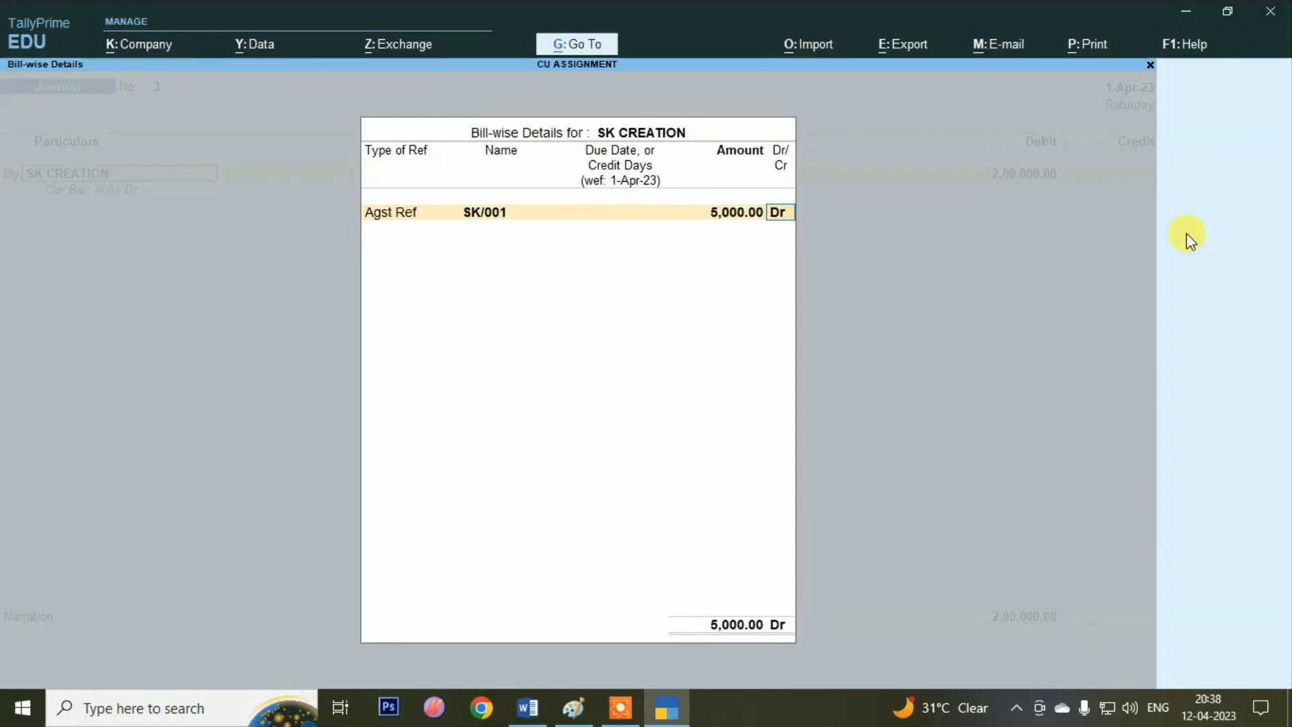
pyautogui.press('Return')
pyautogui.press('Return')
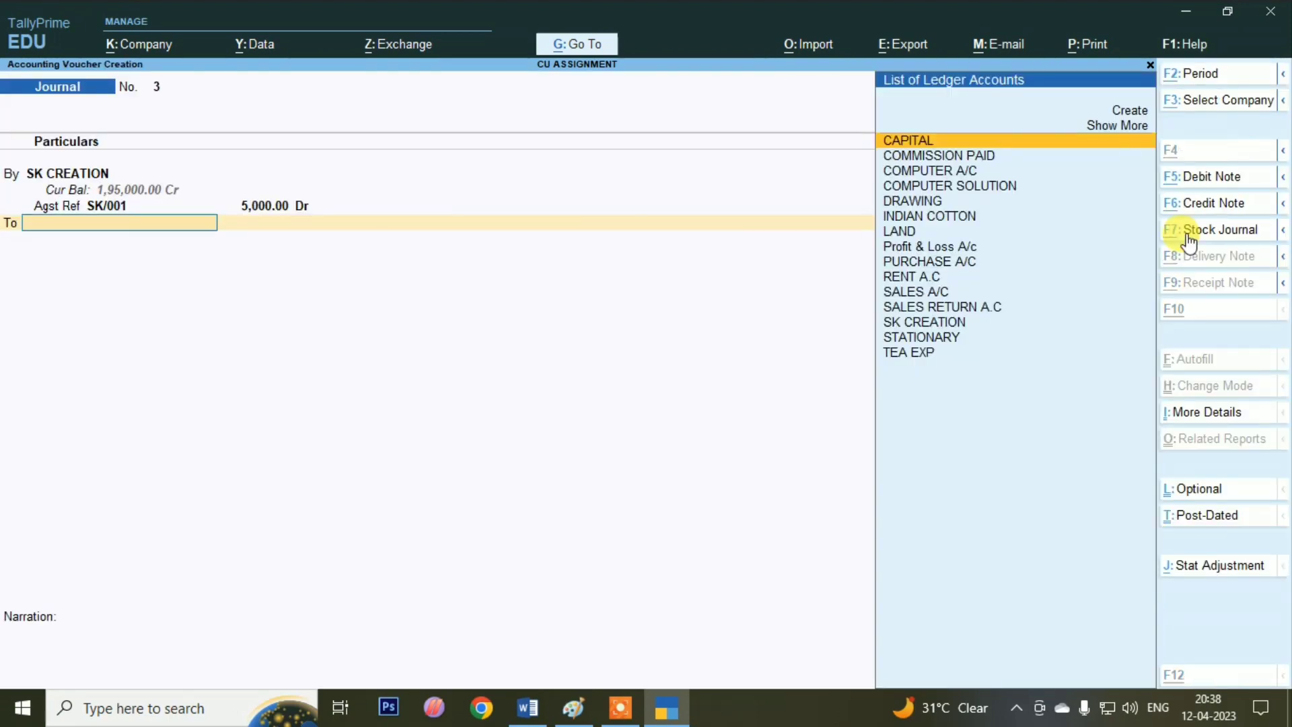
# Step: Create a ledger named PURCHASE RETURN A/C under Purchase Accounts from within the journal, leaving its other settings at their defaults
pyautogui.hotkey('alt', 'c')
pyautogui.write('PURCHASE')
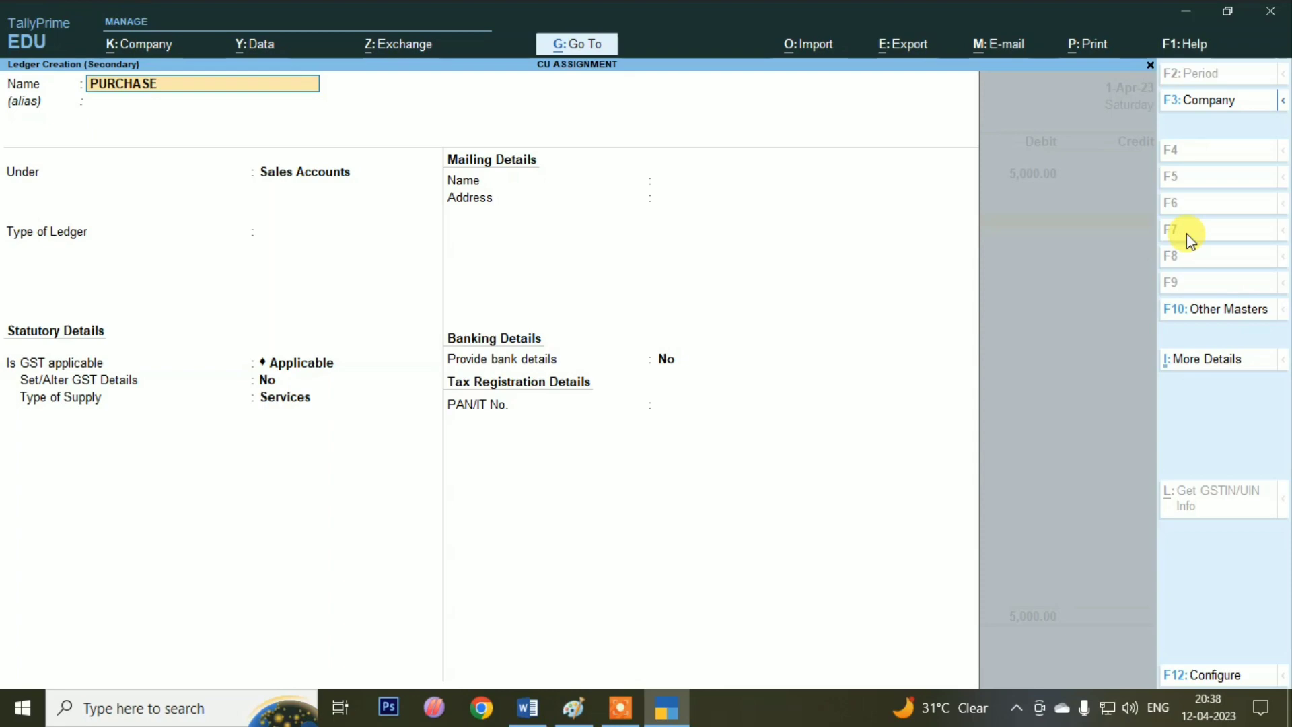
pyautogui.write(' RETURN A/C')
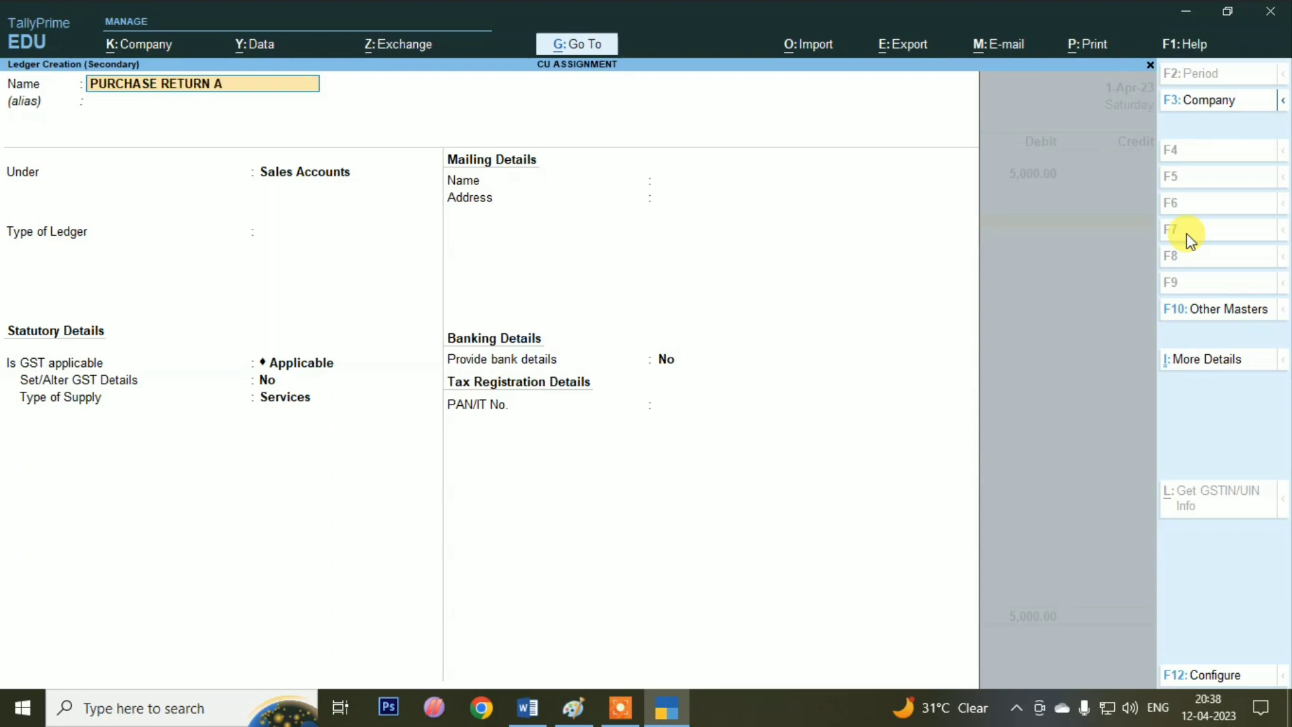
pyautogui.press('Return')
pyautogui.press('Return')
pyautogui.write('PUR')
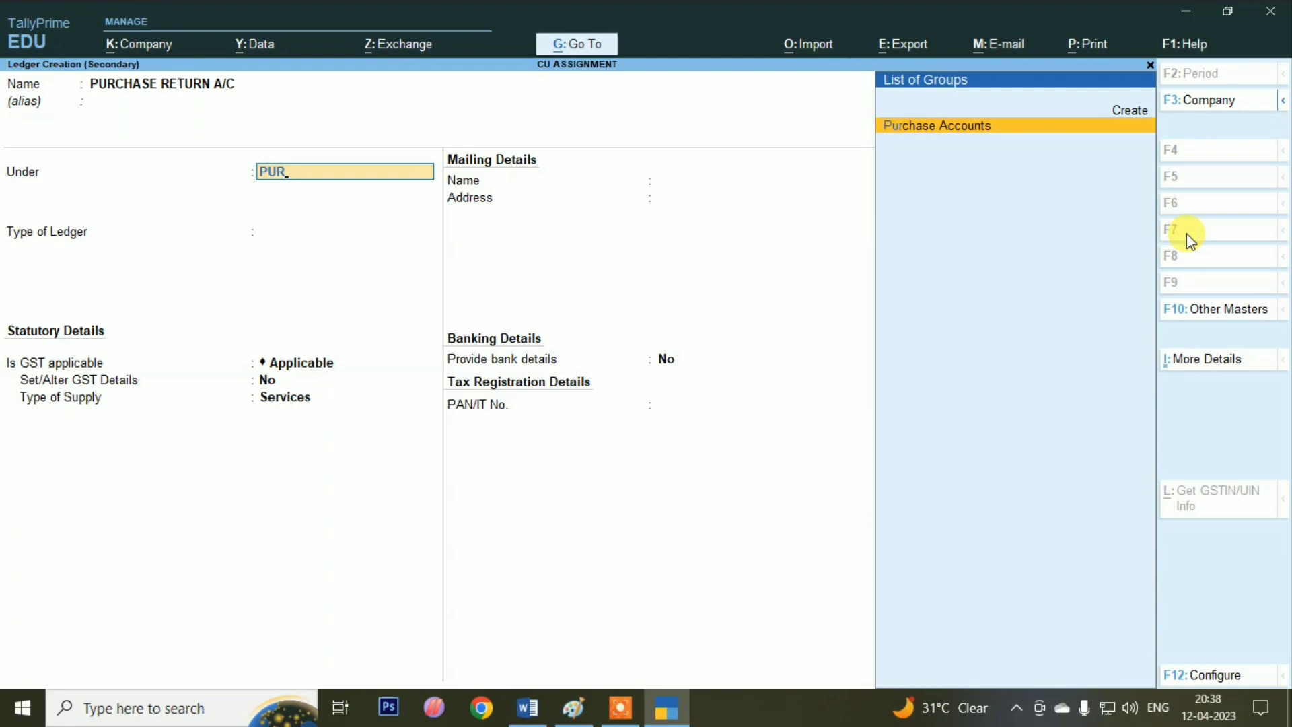
pyautogui.press('Return')
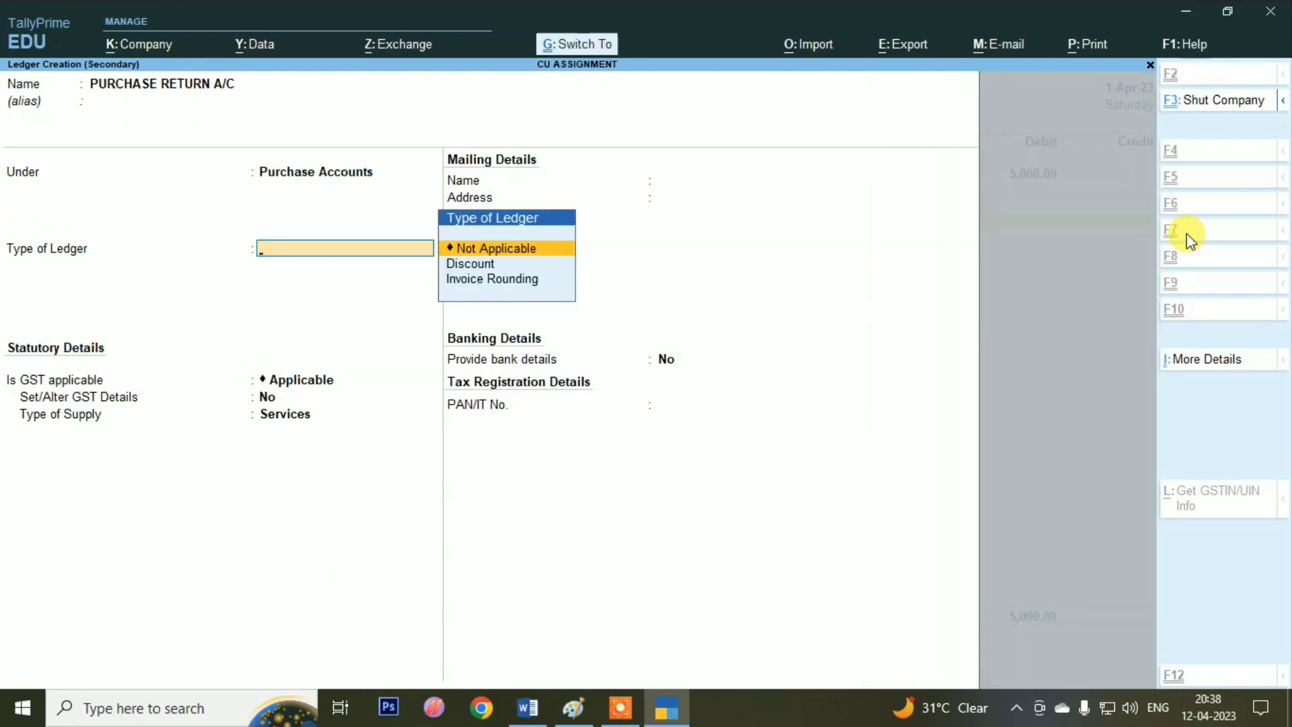
pyautogui.hotkey('ctrl', 'a')
# Step: Credit PURCHASE RETURN A/C with 5,000, leave the narration blank and save the journal voucher
pyautogui.press('Return')
pyautogui.press('Return')
pyautogui.press('Return')
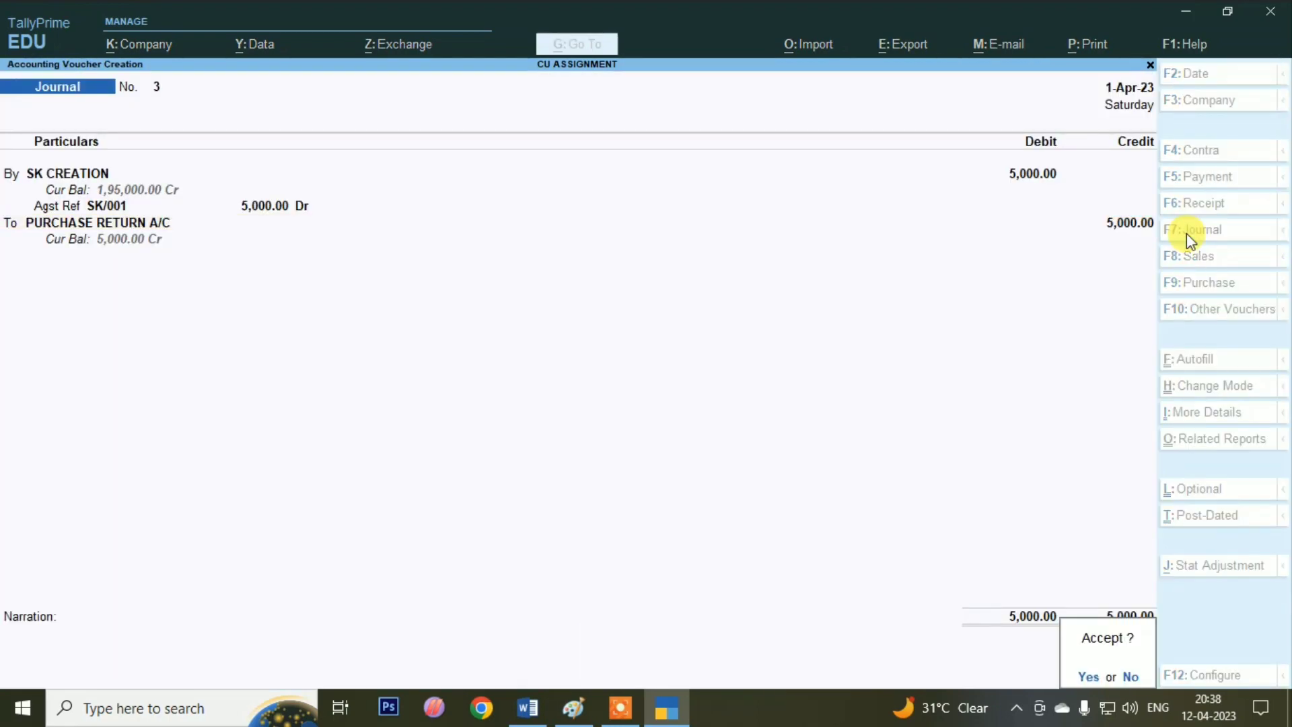
pyautogui.press('Return')
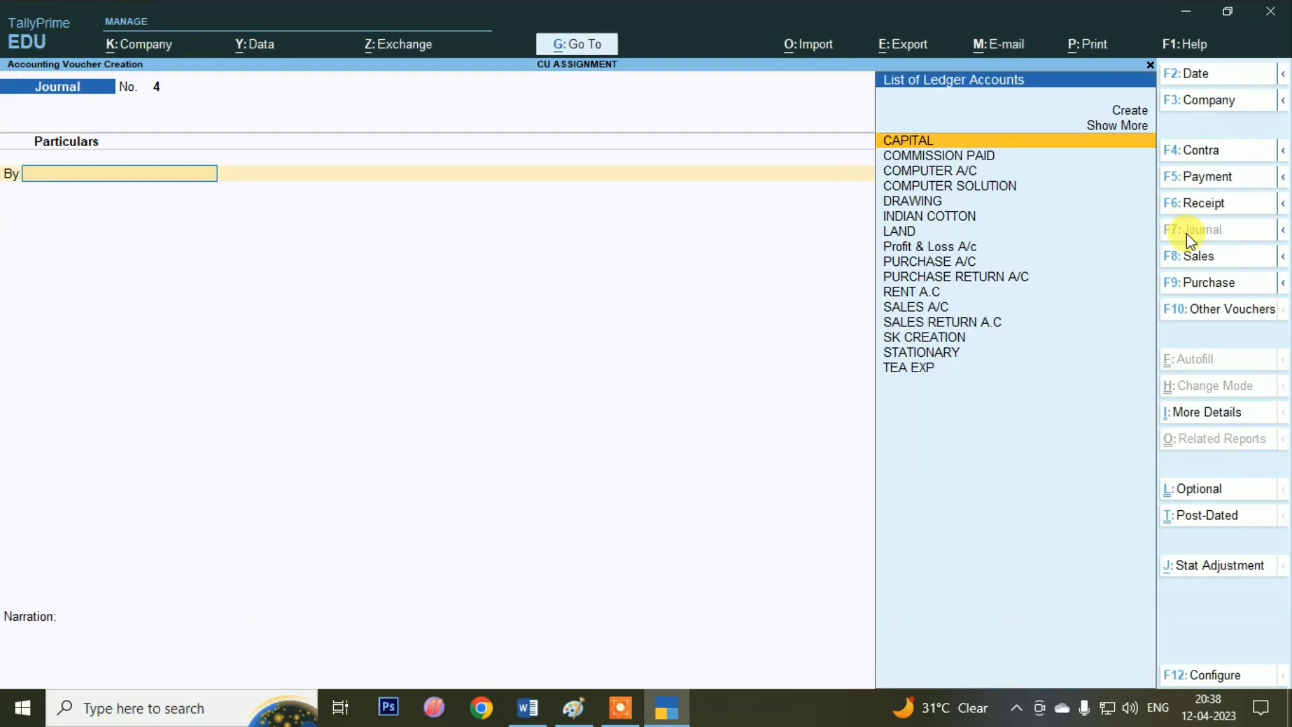
# Step: Review the complete transaction list in the Word assignment to check that every item has been entered
pyautogui.hotkey('alt', 'Tab')
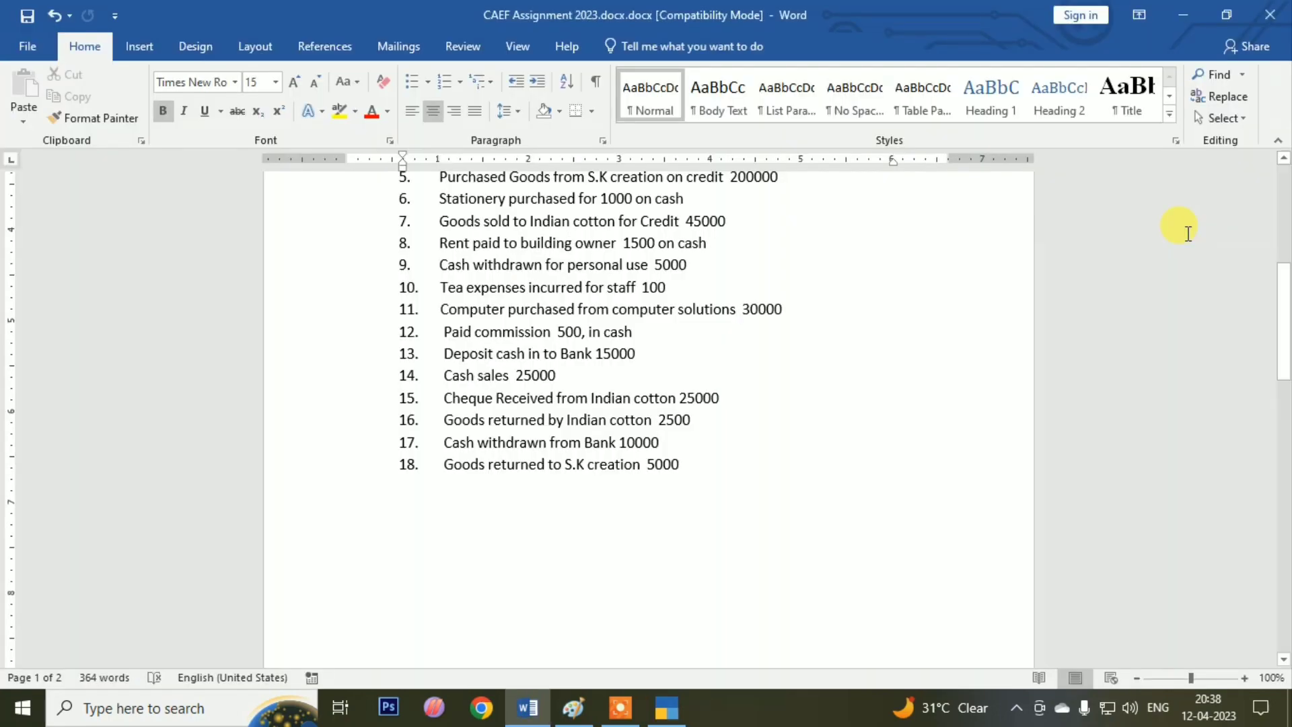
pyautogui.scroll(2, 900, 424)
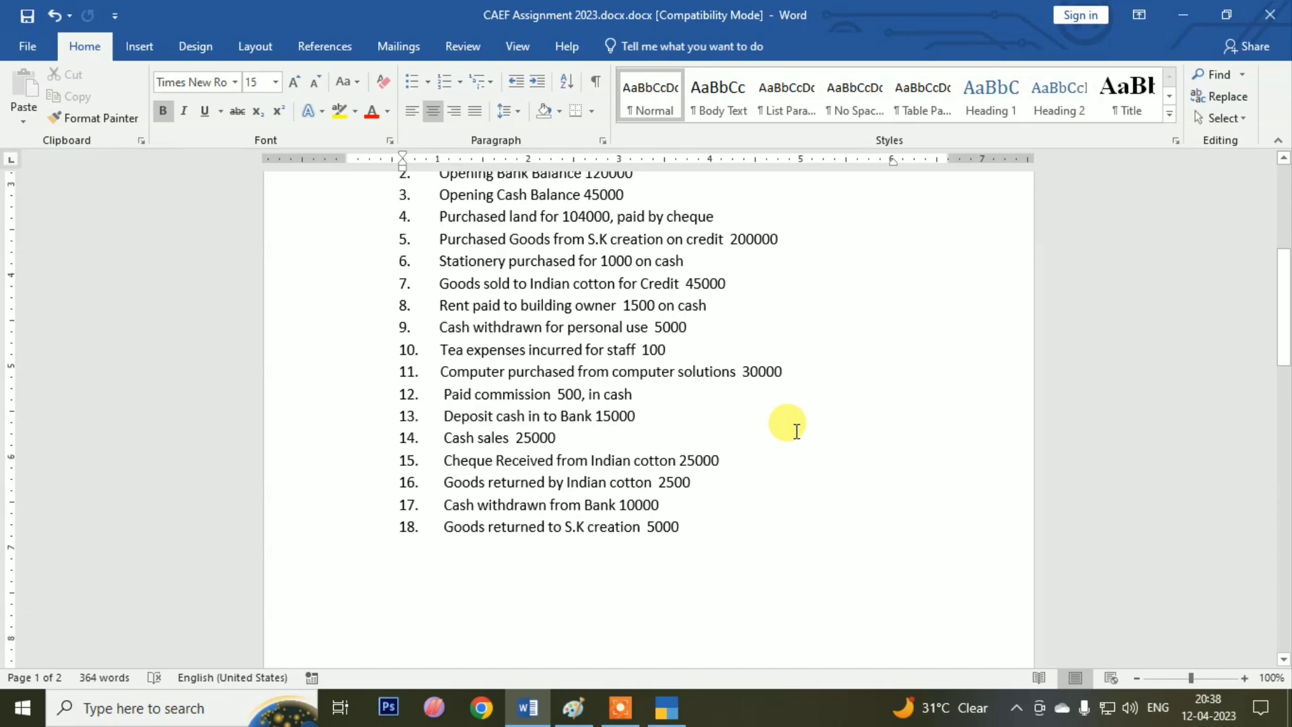
pyautogui.scroll(1, 786, 427)
pyautogui.scroll(-1, 786, 427)
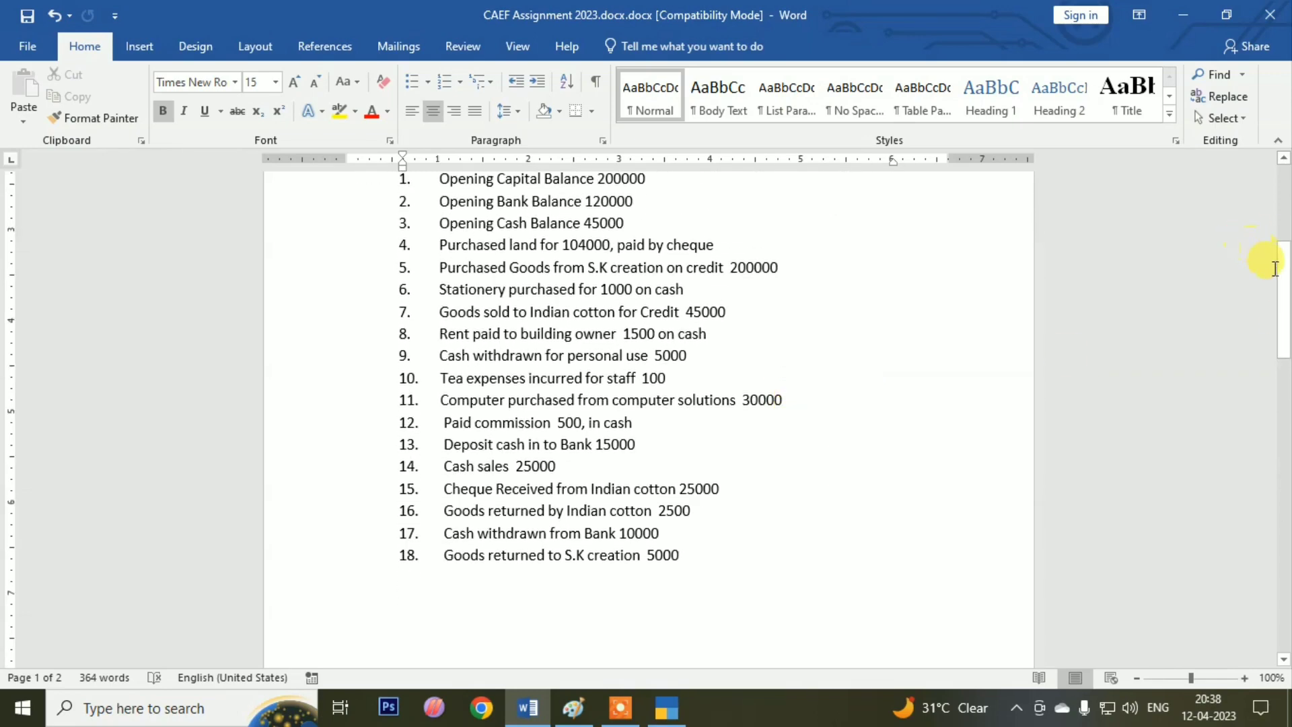
pyautogui.moveTo(1275, 268)
pyautogui.mouseDown()
pyautogui.moveTo(1278, 195)
pyautogui.moveTo(1285, 282)
pyautogui.mouseUp()
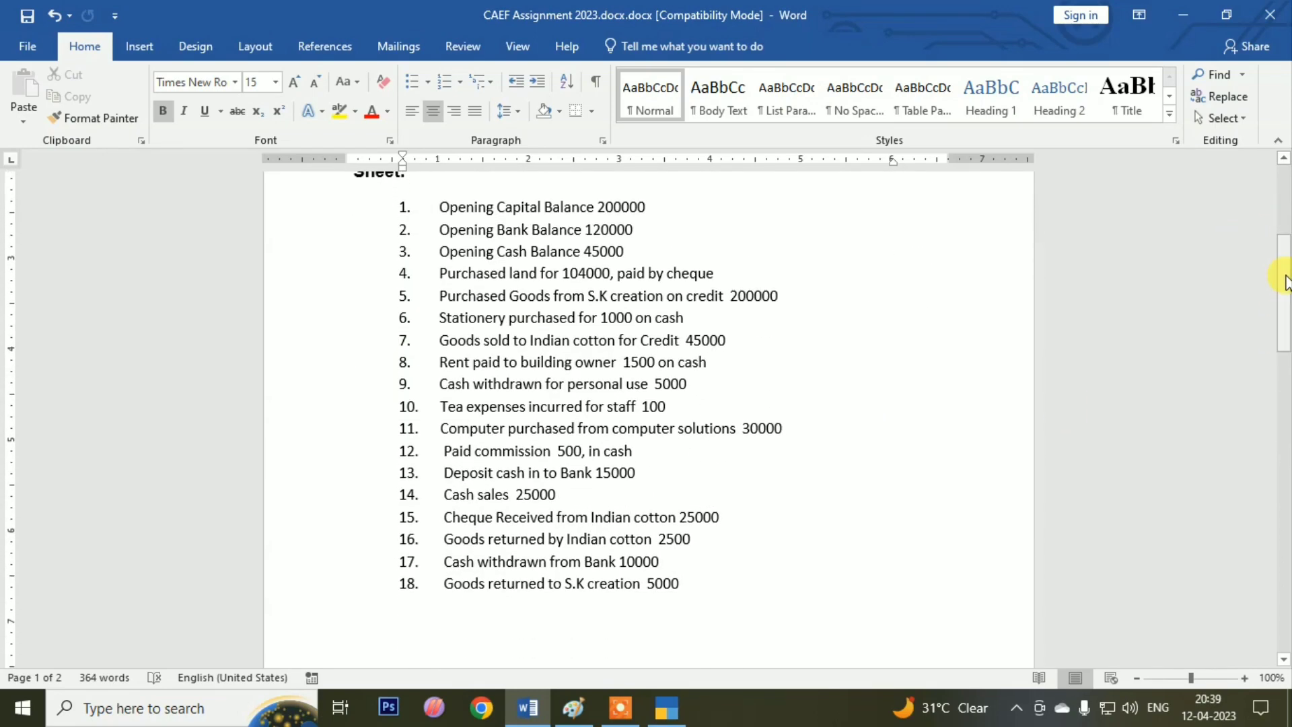
# Step: Switch to TallyPrime, leave voucher creation and open the Day Book
pyautogui.hotkey('alt', 'Tab')
pyautogui.press('Escape')
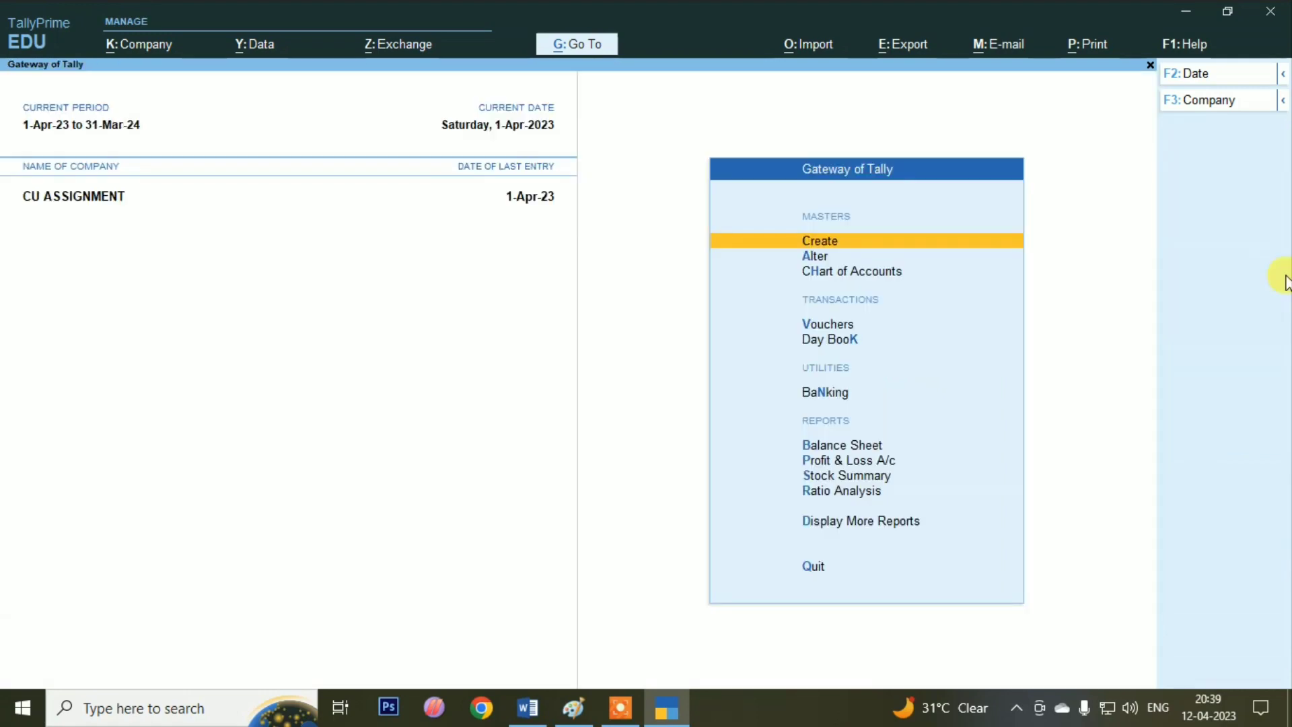
pyautogui.press('Down')
pyautogui.press('Down')
pyautogui.press('Down')
pyautogui.press('Down')
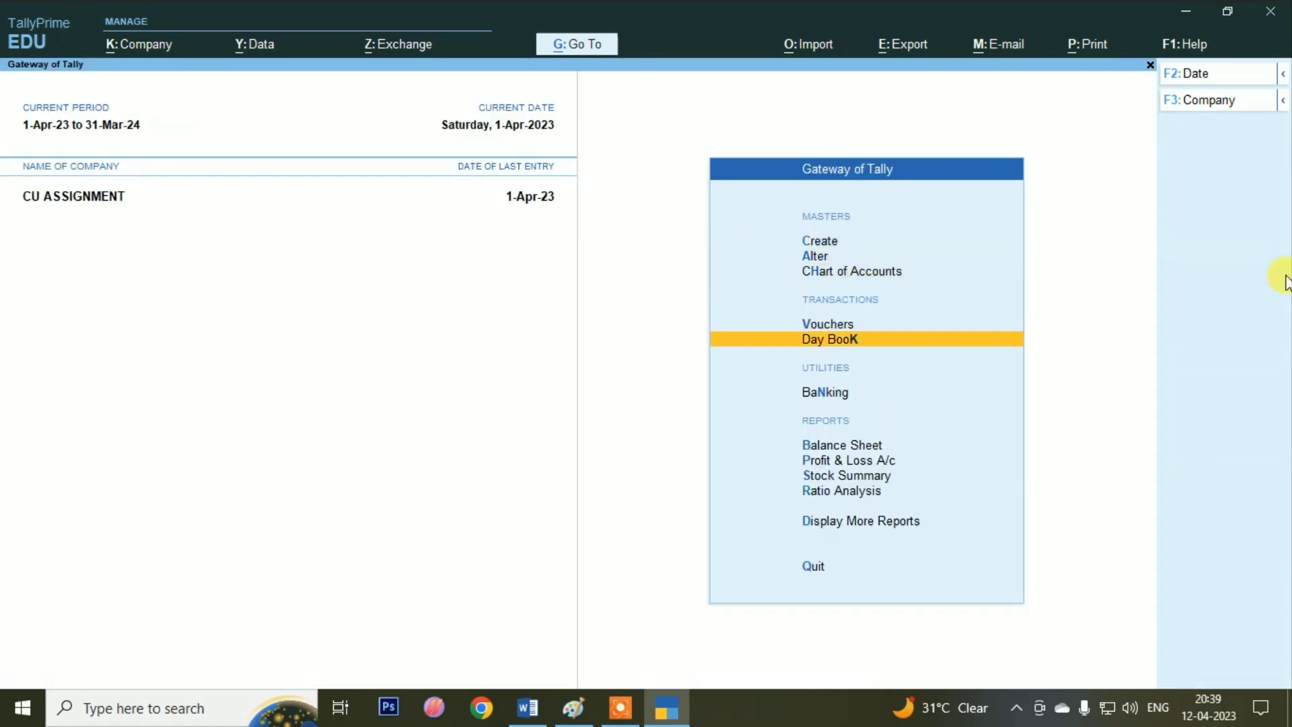
pyautogui.press('Return')
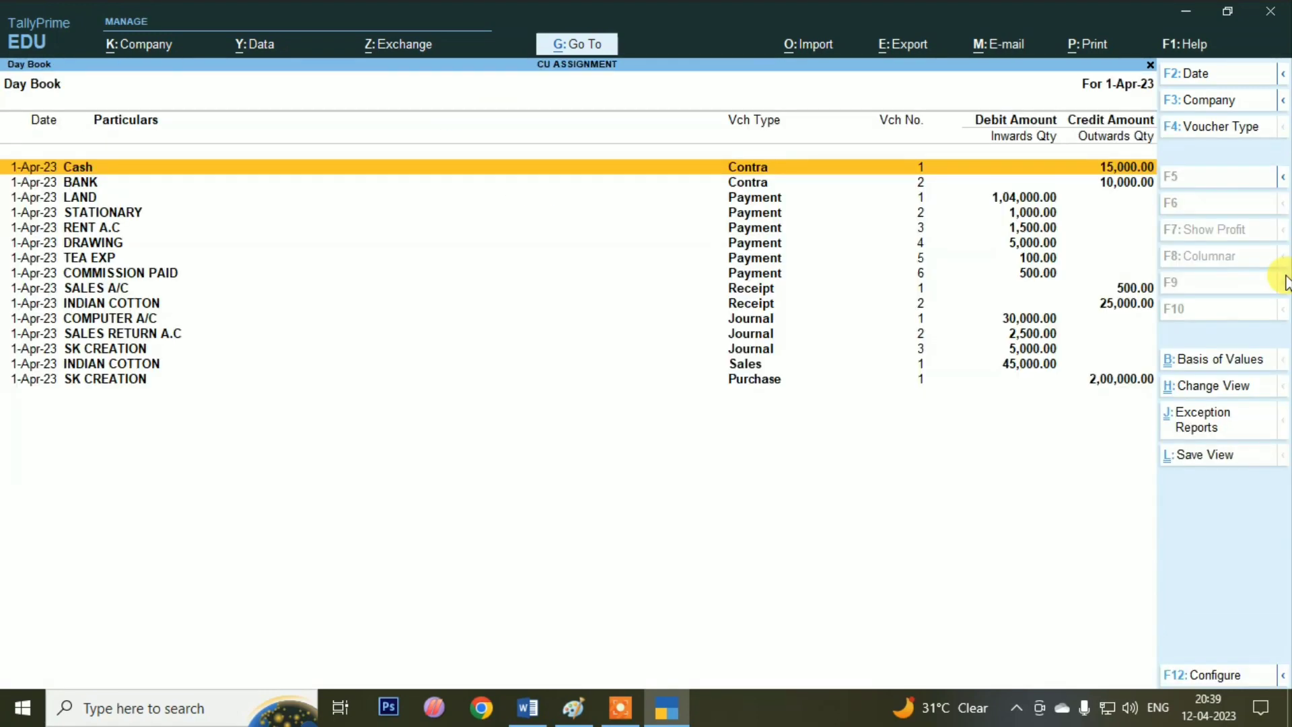
# Step: Go through the Day Book vouchers down to COMMISSION PAID and switch the report to its detailed format
pyautogui.press('Down')
pyautogui.press('Down')
pyautogui.press('Down')
pyautogui.press('Down')
pyautogui.press('Down')
pyautogui.press('Down')
pyautogui.press('Down')
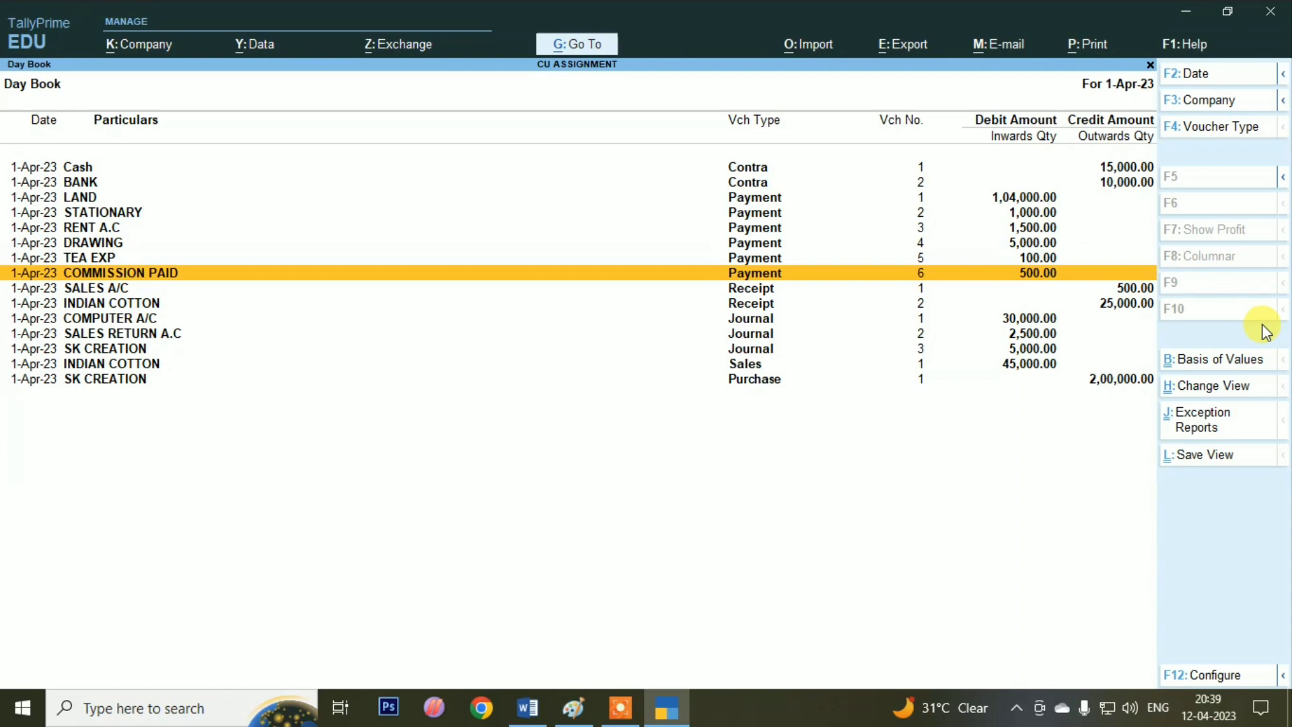
pyautogui.hotkey('alt', 'F5')
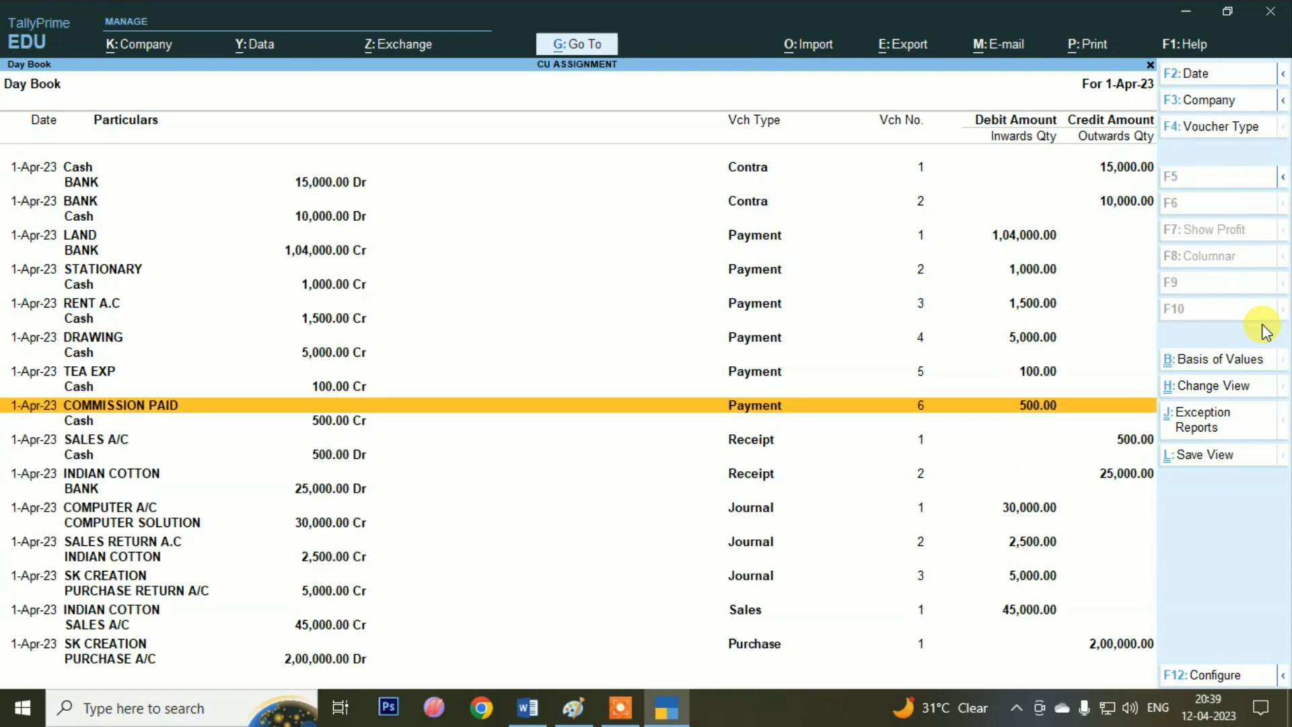
# Step: Examine the debit and credit ledgers and amounts of each voucher in the detailed Day Book
pyautogui.press('Down')
pyautogui.press('Down')
pyautogui.press('Down')
pyautogui.press('Down')
pyautogui.press('Down')
pyautogui.press('Down')
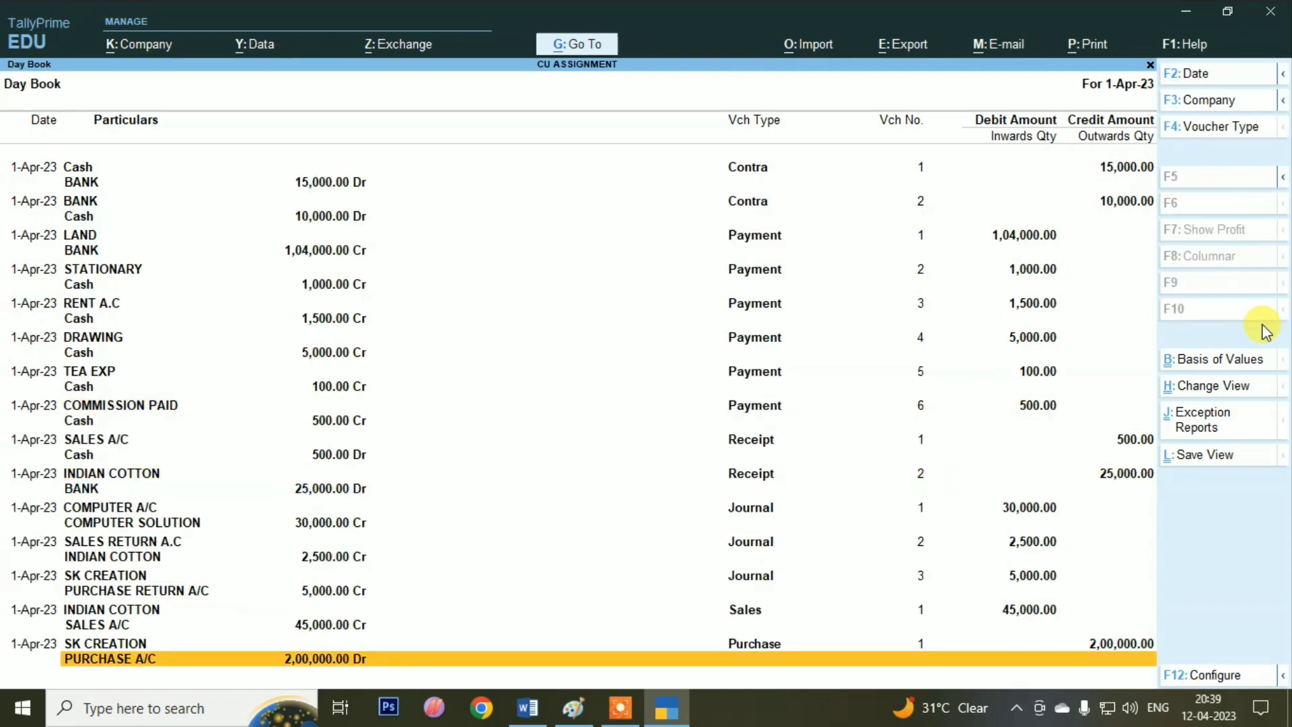
pyautogui.press('Up')
pyautogui.press('Up')
pyautogui.press('Up')
pyautogui.press('Up')
pyautogui.press('Up')
pyautogui.press('Up')
pyautogui.press('Up')
pyautogui.press('Up')
pyautogui.press('Up')
pyautogui.press('Up')
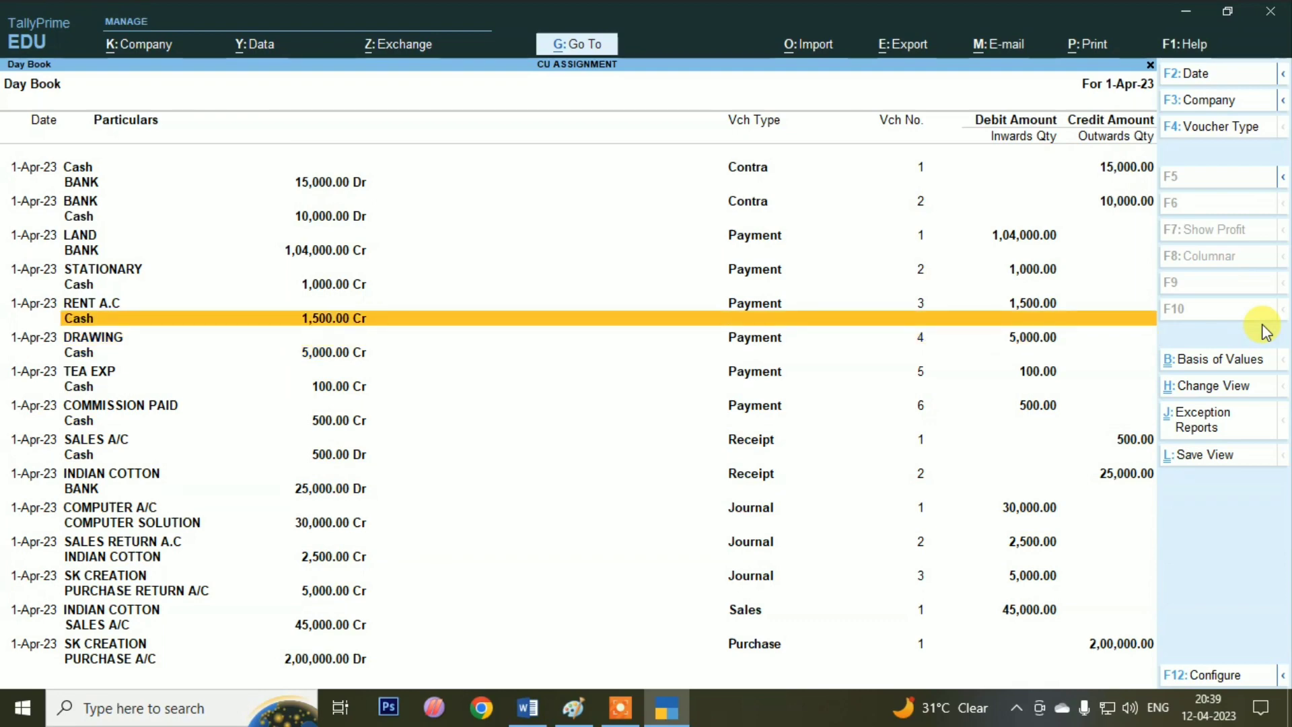
# Step: Close the Day Book and reopen it through the Display More Reports list
pyautogui.press('Escape')
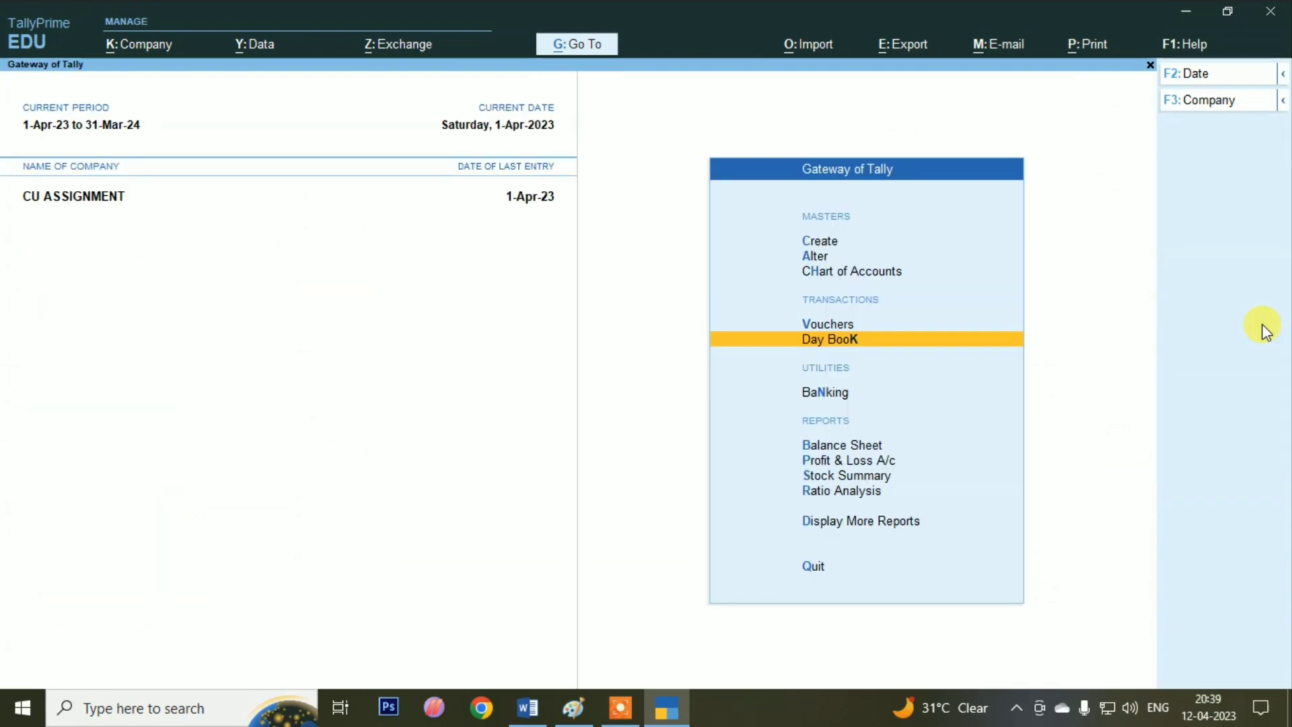
pyautogui.press('Down')
pyautogui.press('Down')
pyautogui.press('Down')
pyautogui.press('Down')
pyautogui.press('Down')
pyautogui.press('Down')
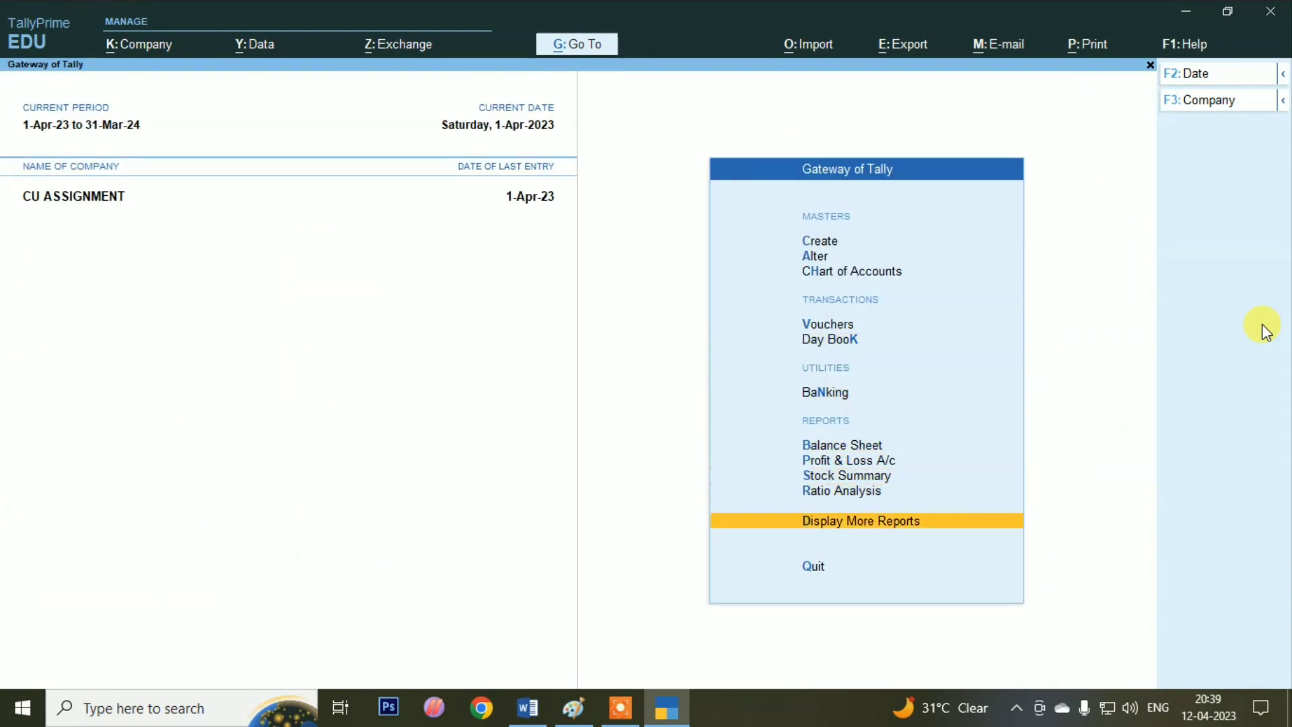
pyautogui.press('Return')
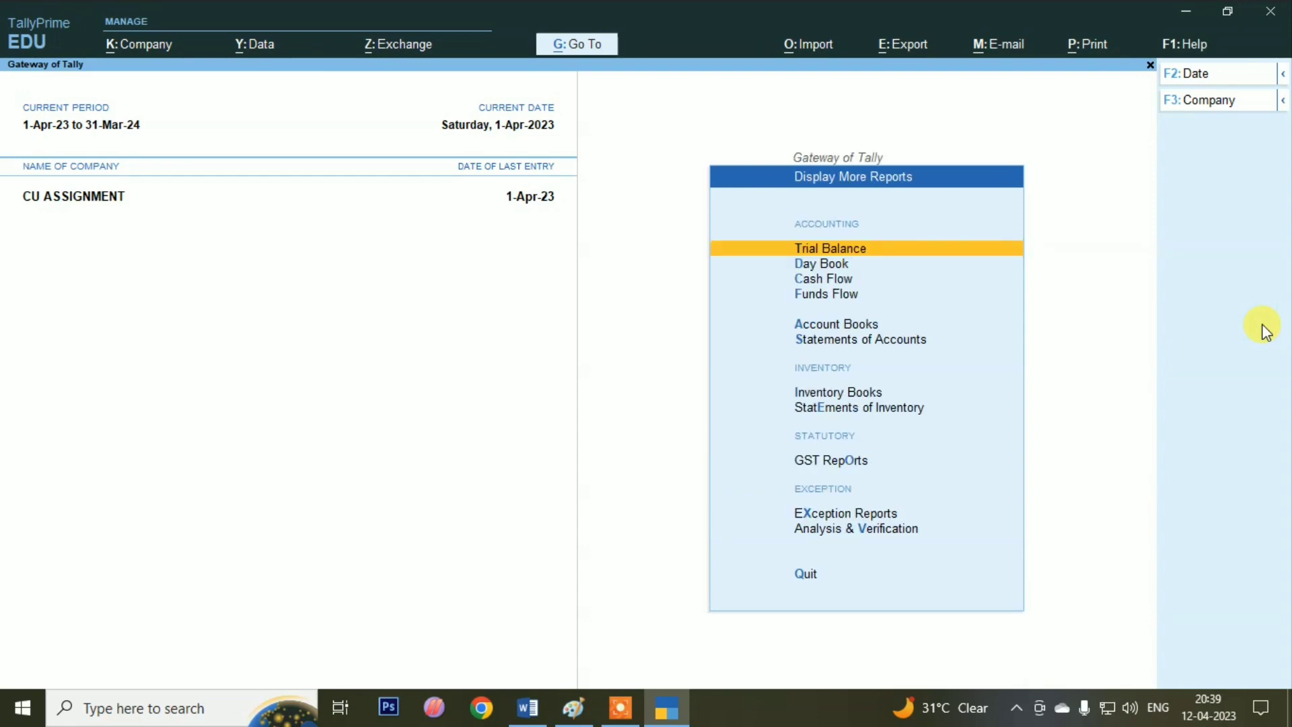
pyautogui.press('Down')
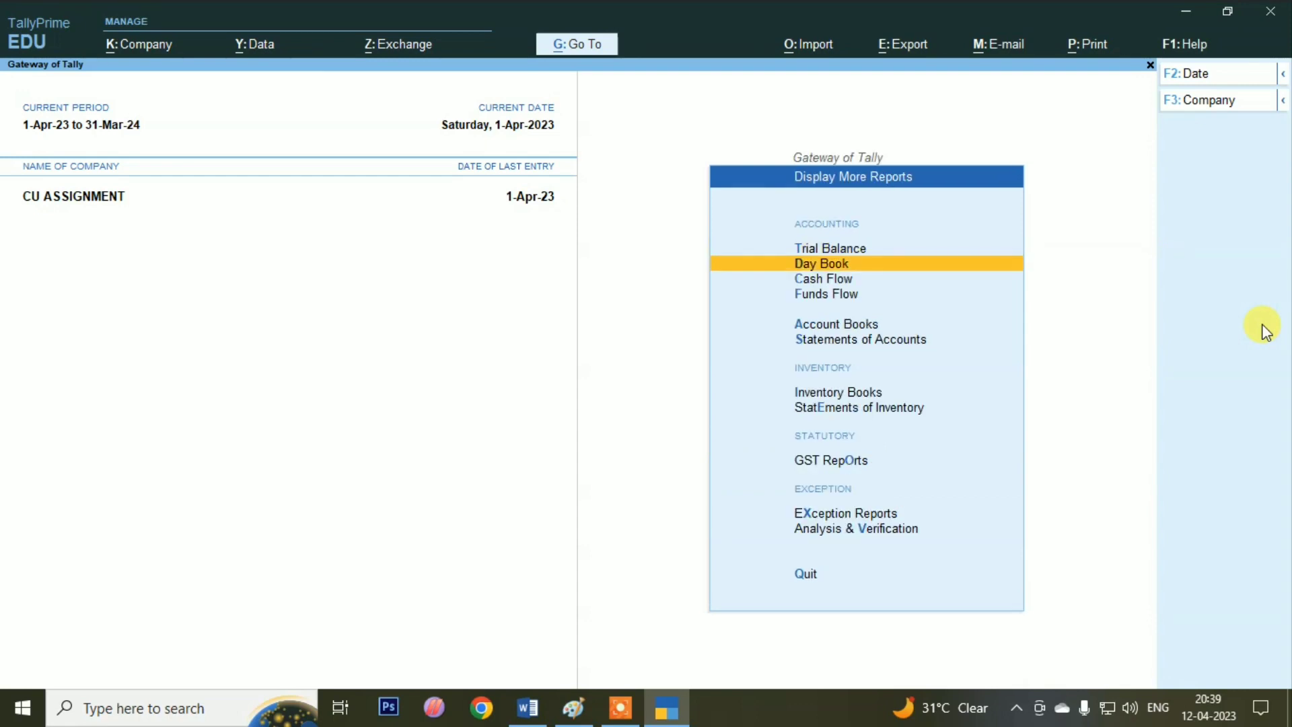
pyautogui.press('Return')
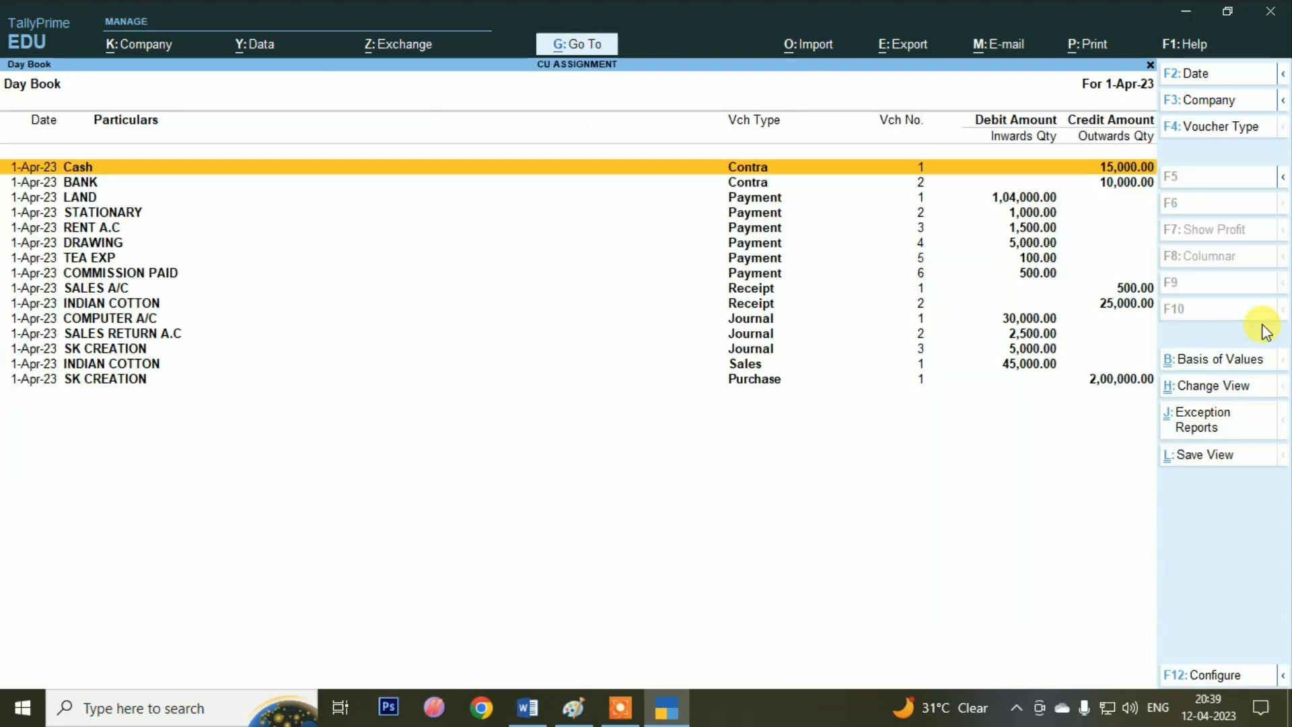
# Step: Leave the Day Book and bring up the Account Books ledger selection
pyautogui.press('Escape')
pyautogui.press('Down')
pyautogui.press('Down')
pyautogui.press('Down')
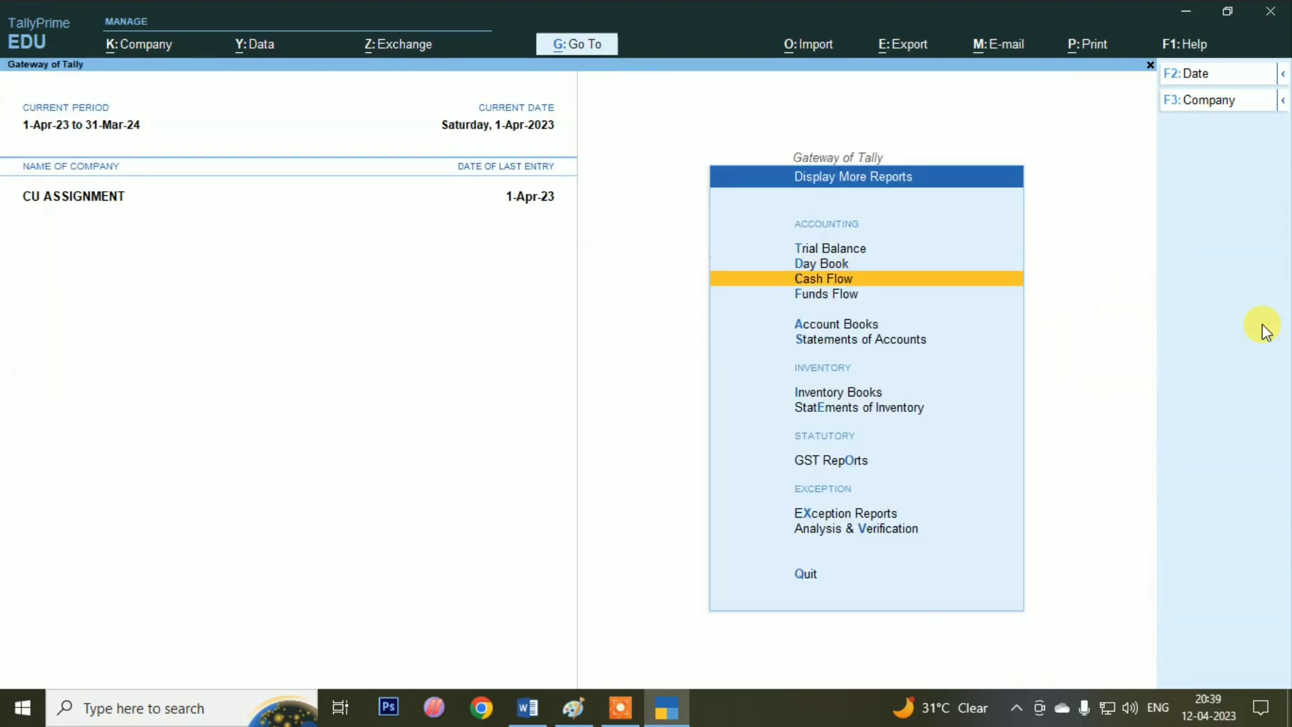
pyautogui.press('Return')
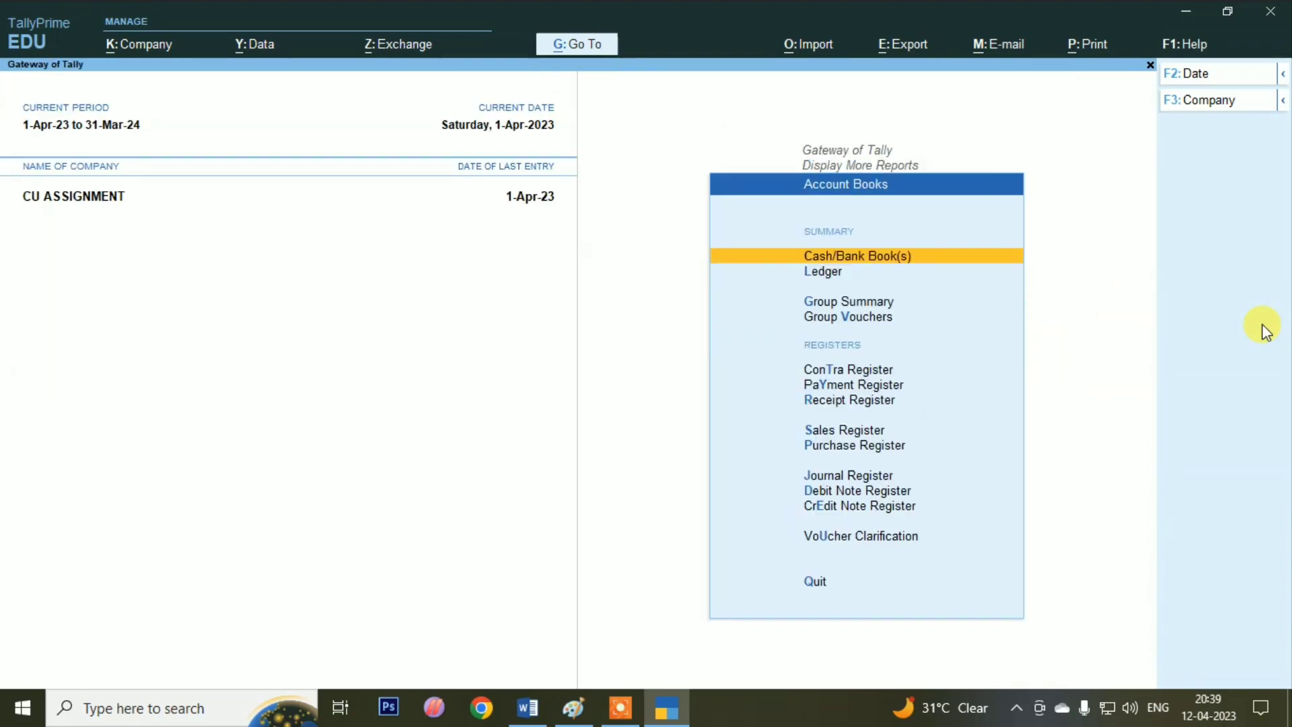
pyautogui.press('Down')
pyautogui.press('Return')
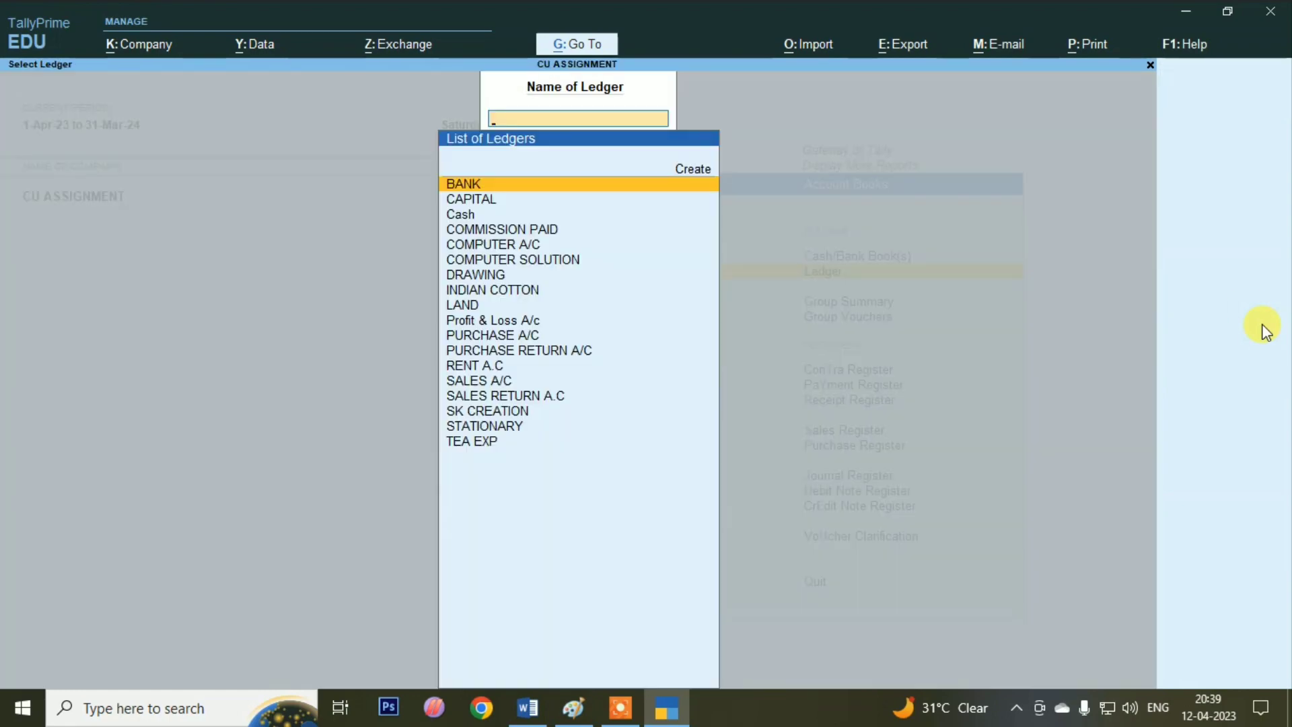
# Step: Open the ledger vouchers report for INDIAN COTTON
pyautogui.press('Down')
pyautogui.press('Down')
pyautogui.press('Down')
pyautogui.press('Down')
pyautogui.press('Down')
pyautogui.press('Down')
pyautogui.press('Down')
pyautogui.press('Down')
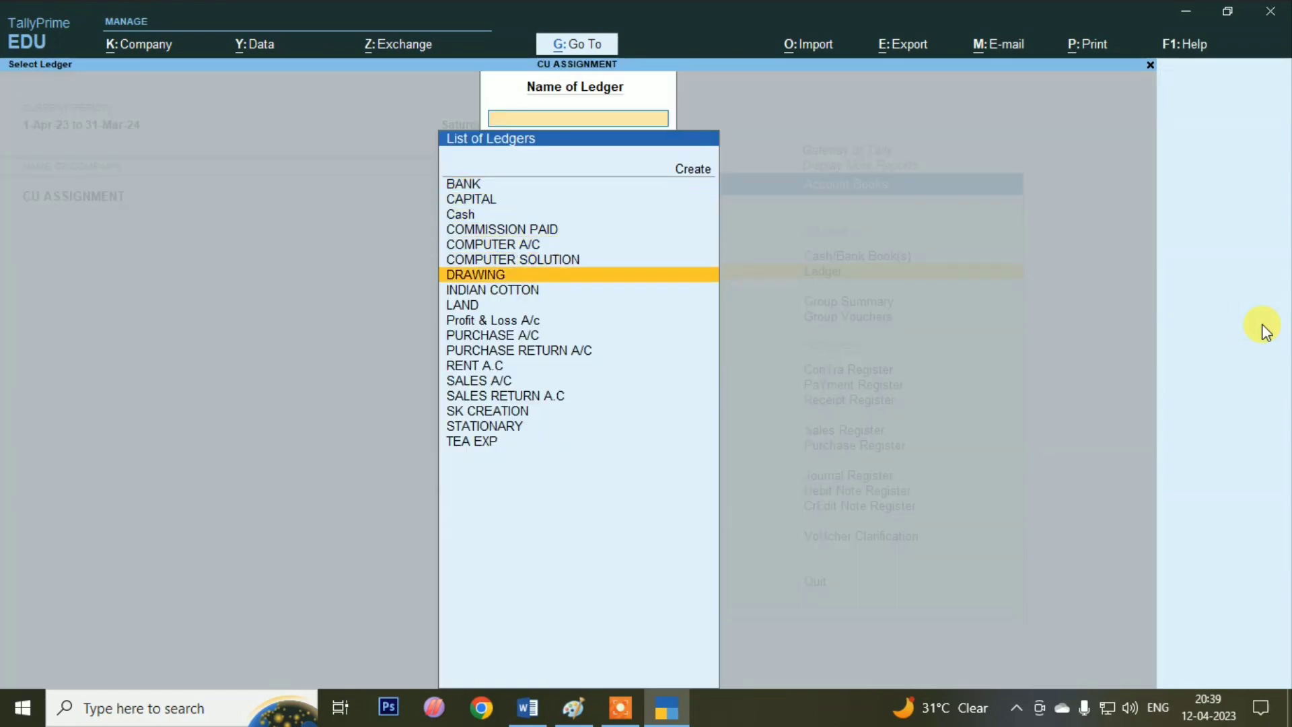
pyautogui.press('Up')
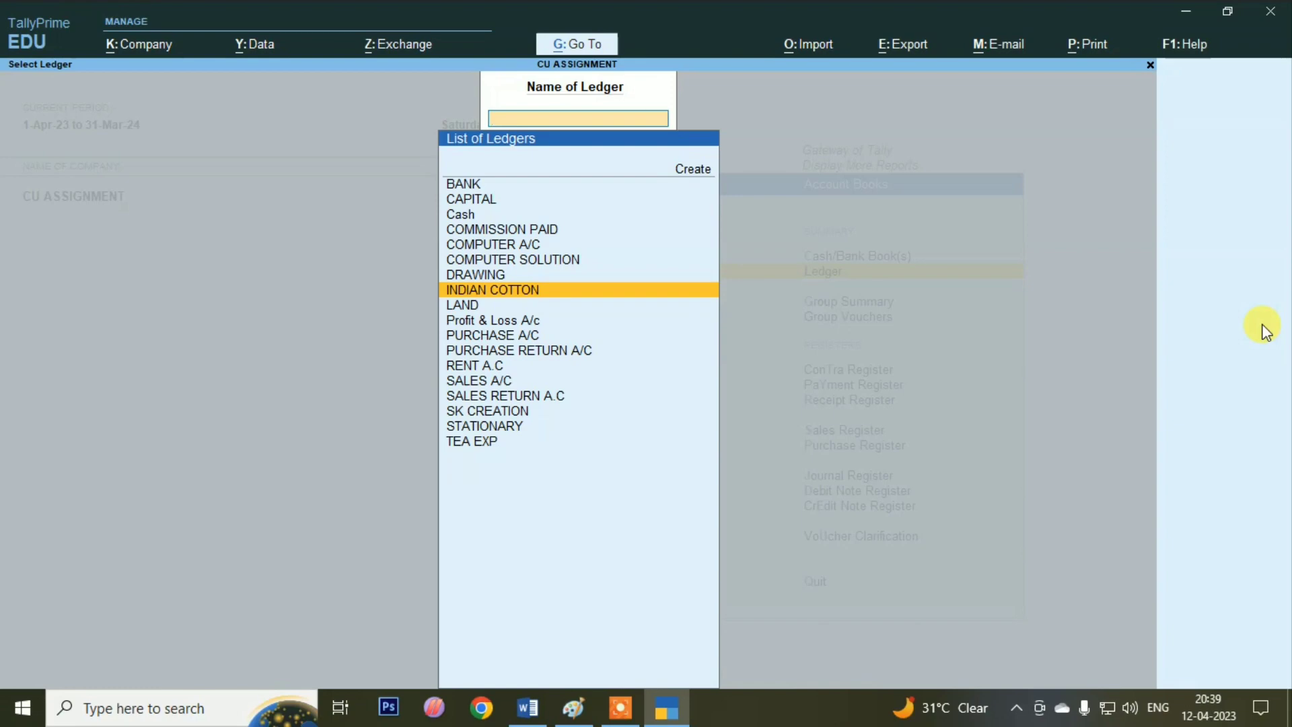
pyautogui.press('Return')
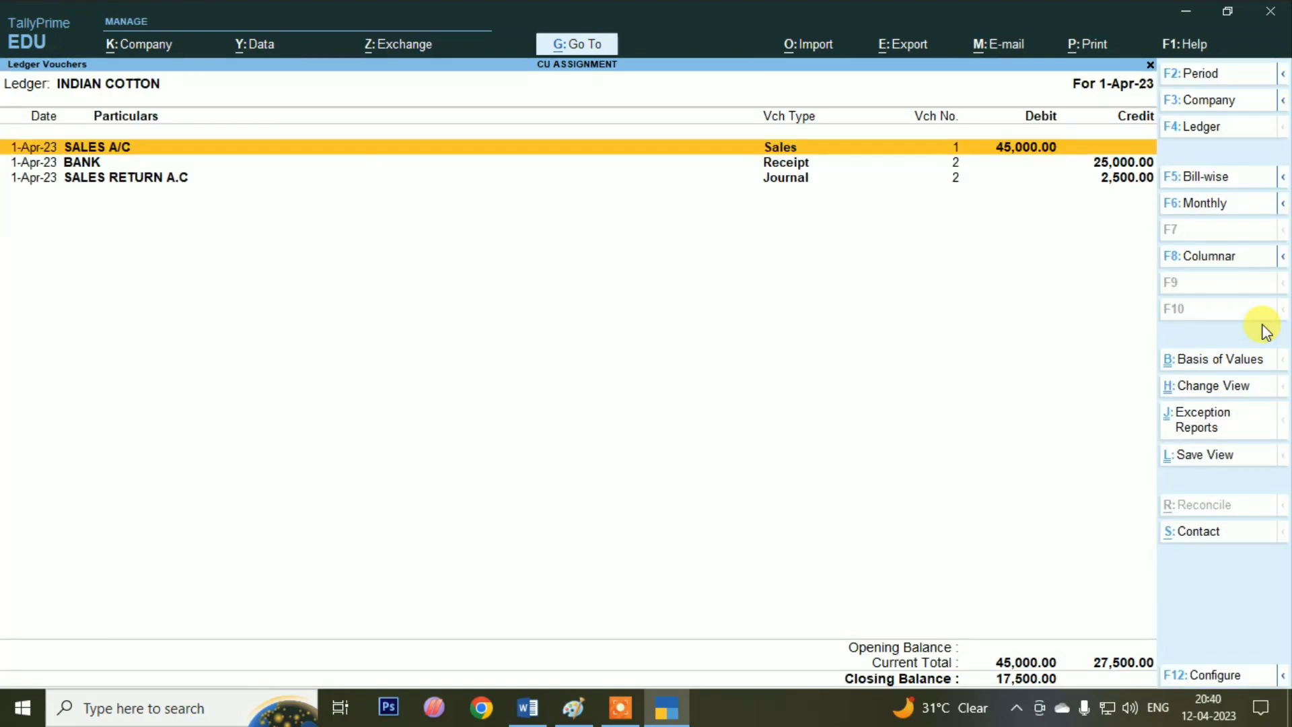
# Step: Examine the bill reference and payment details of each INDIAN COTTON voucher, then return to the Gateway of Tally
pyautogui.hotkey('alt', 'F5')
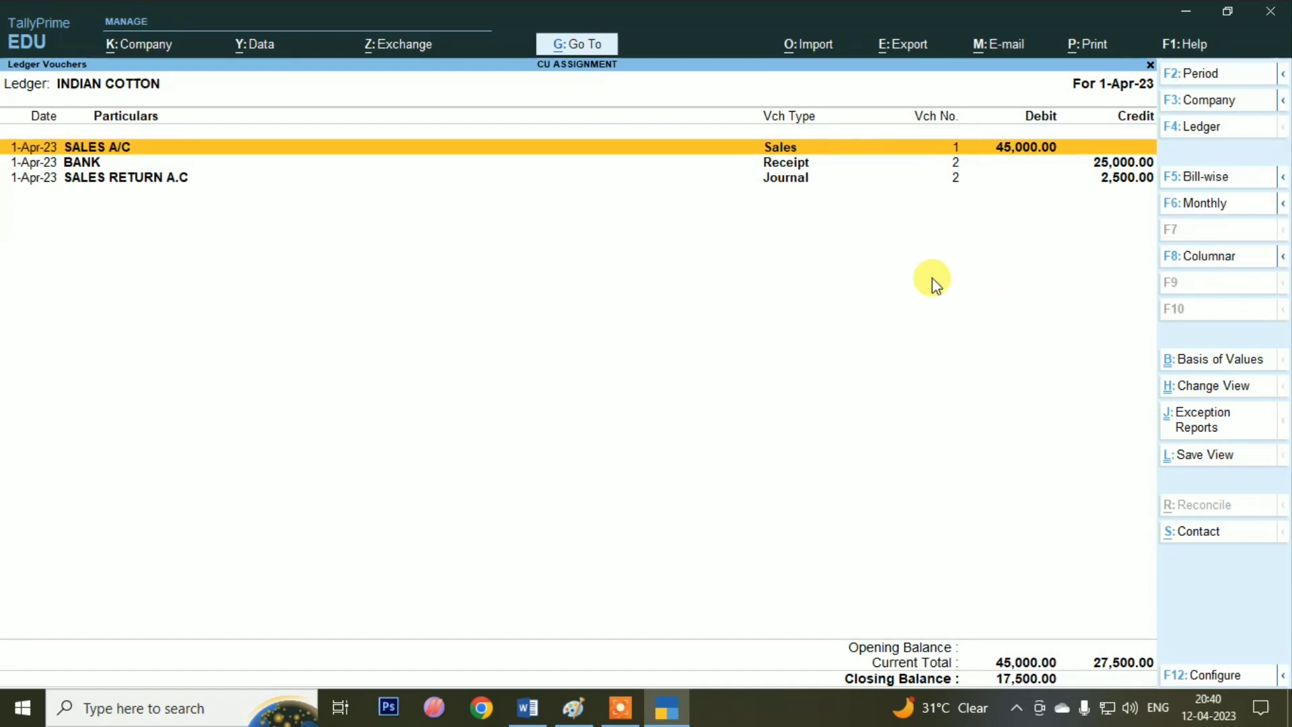
pyautogui.press('Down')
pyautogui.press('Down')
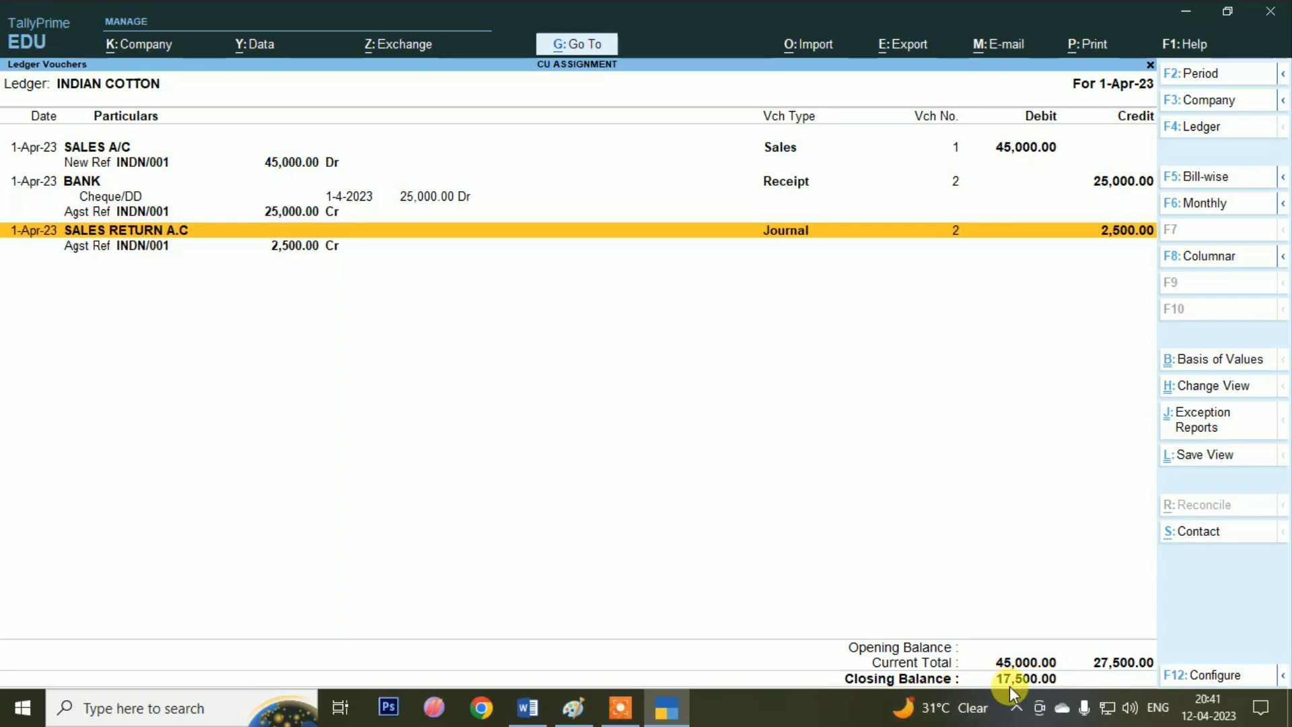
pyautogui.press('Escape')
pyautogui.press('Escape')
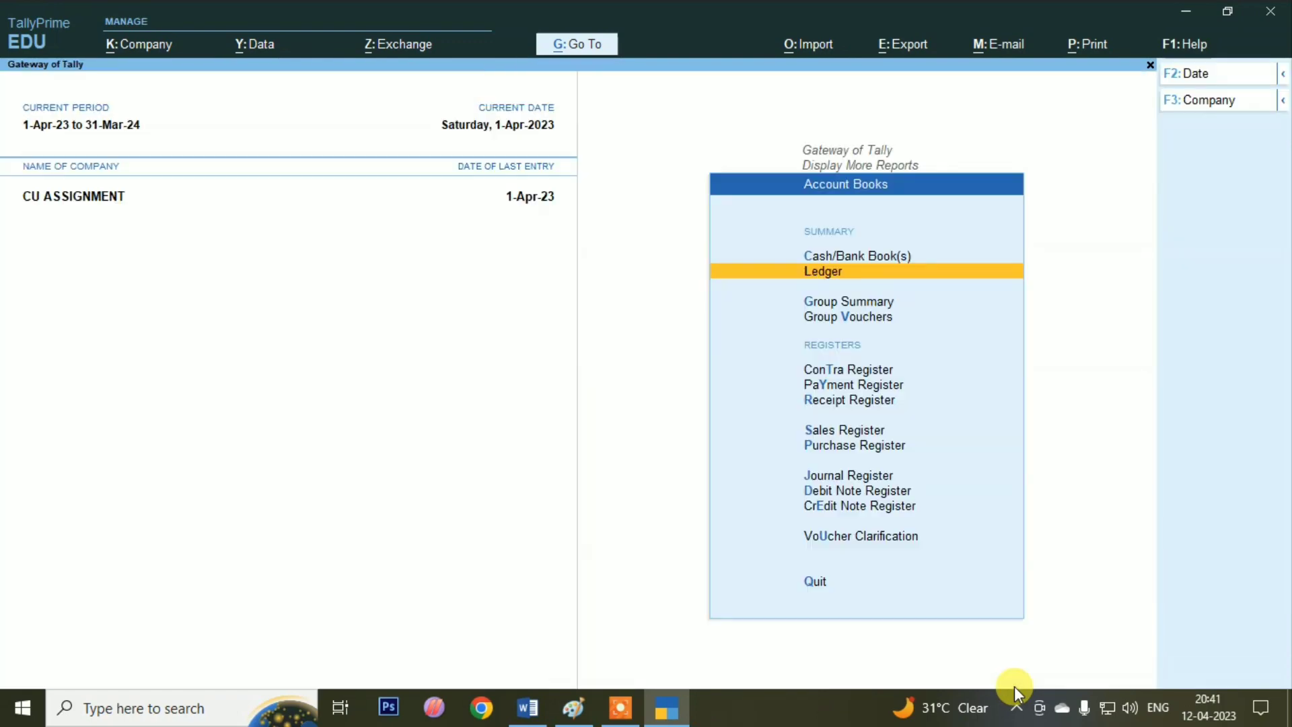
pyautogui.press('Down')
pyautogui.press('Escape')
pyautogui.press('Escape')
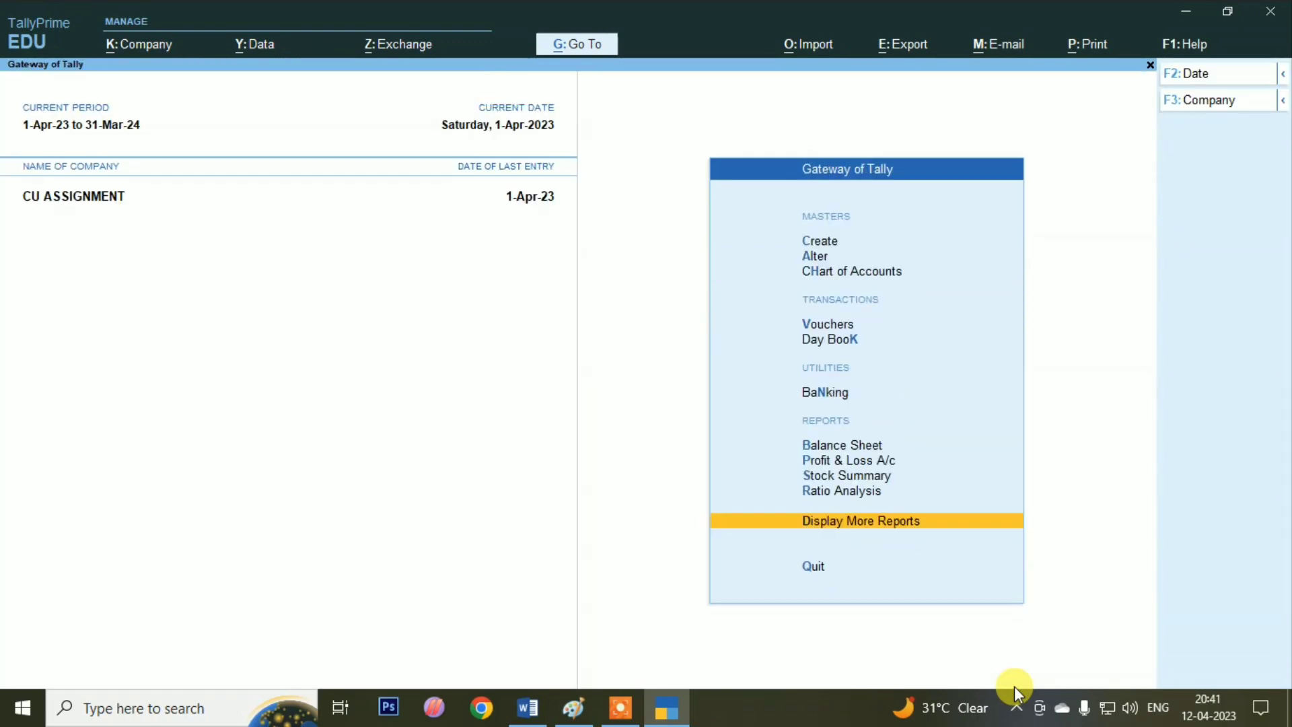
# Step: Open voucher creation from the Gateway of Tally and switch to a Receipt voucher
pyautogui.press('Up')
pyautogui.press('Up')
pyautogui.press('Up')
pyautogui.press('Up')
pyautogui.press('Up')
pyautogui.press('Up')
pyautogui.press('Up')
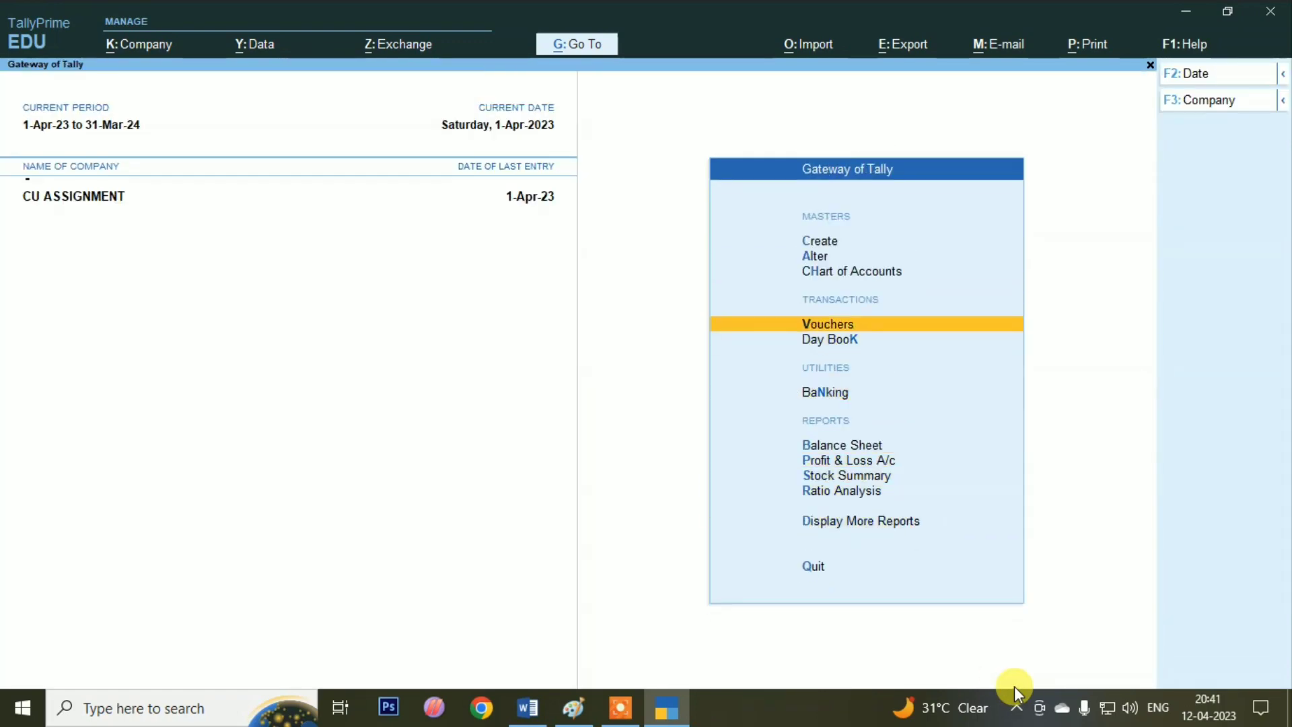
pyautogui.press('Return')
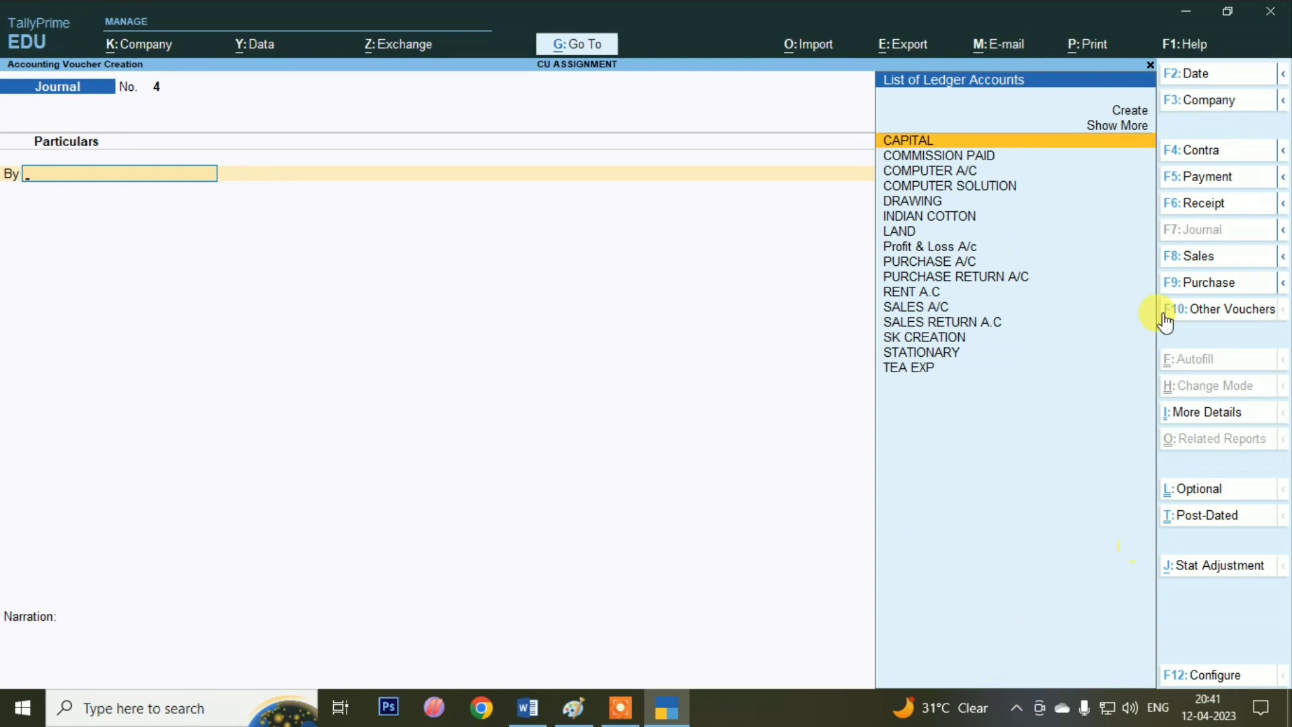
pyautogui.click(1192, 205)
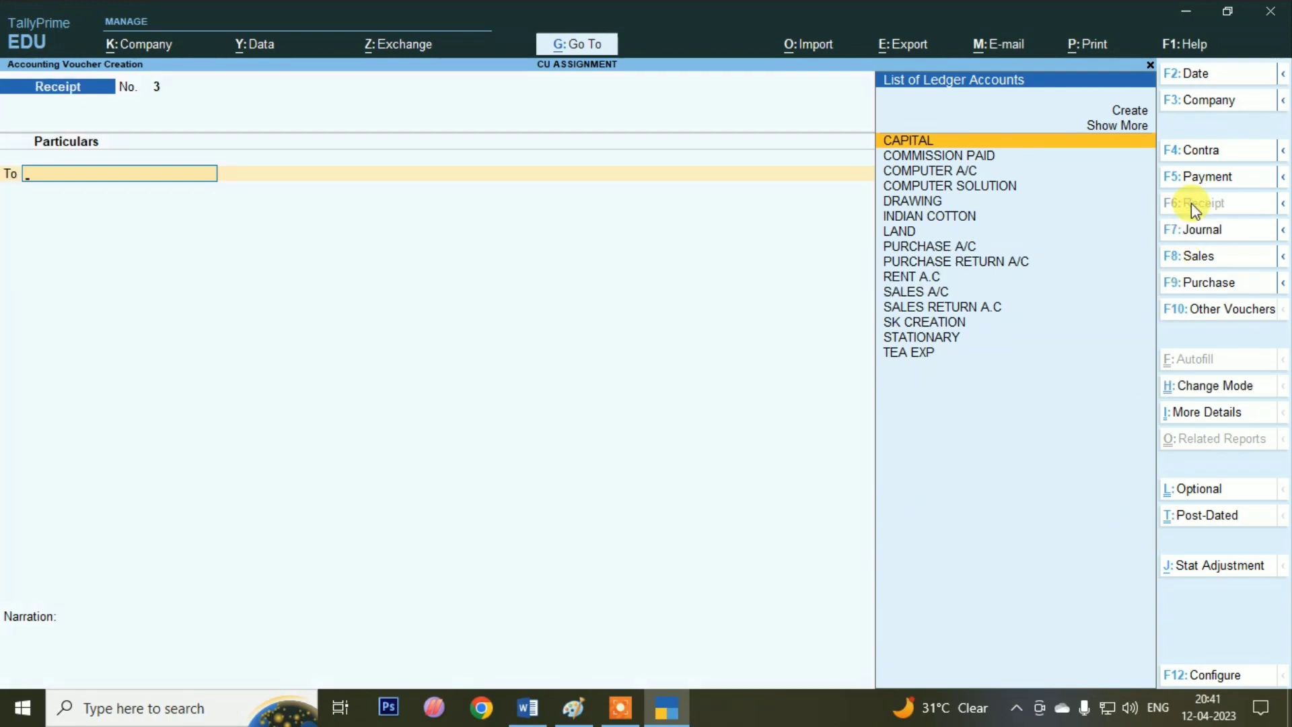
# Step: Credit INDIAN COTTON with 17,500 in the receipt, adjusted as Agst Ref against pending bill INDN/001
pyautogui.write('IN')
pyautogui.press('Return')
pyautogui.press('Return')
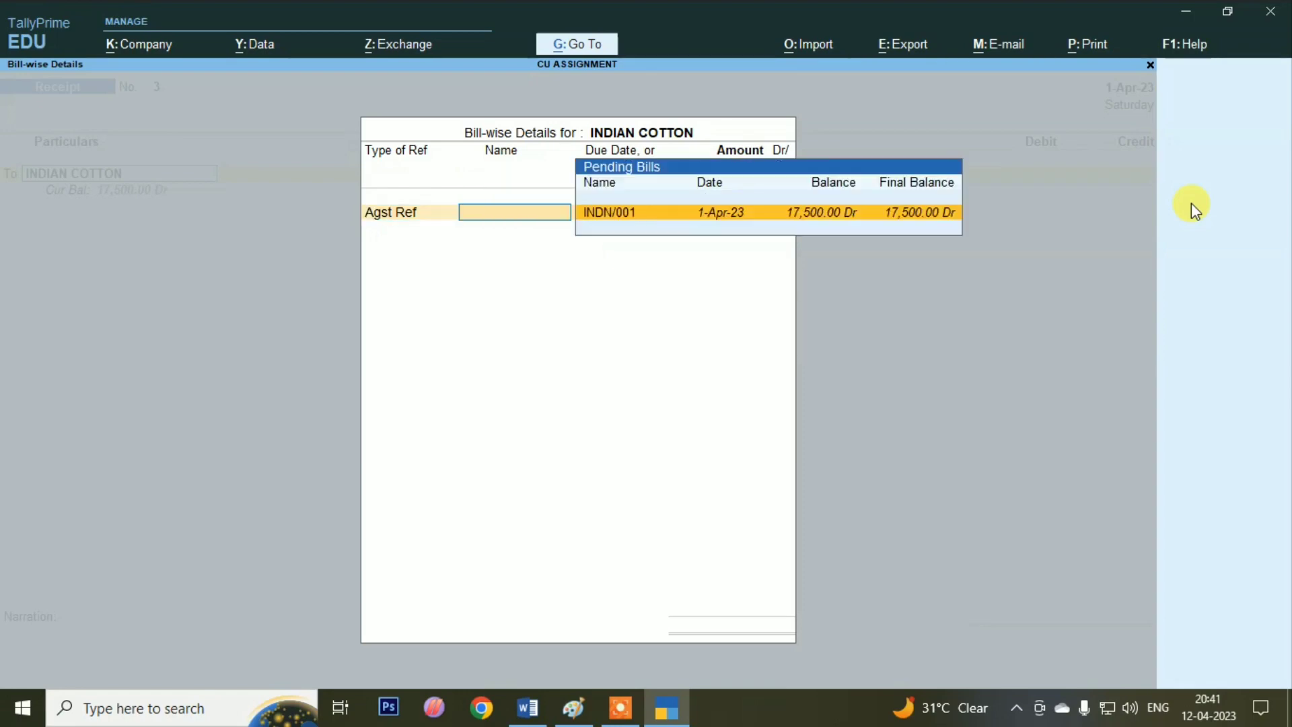
pyautogui.press('Return')
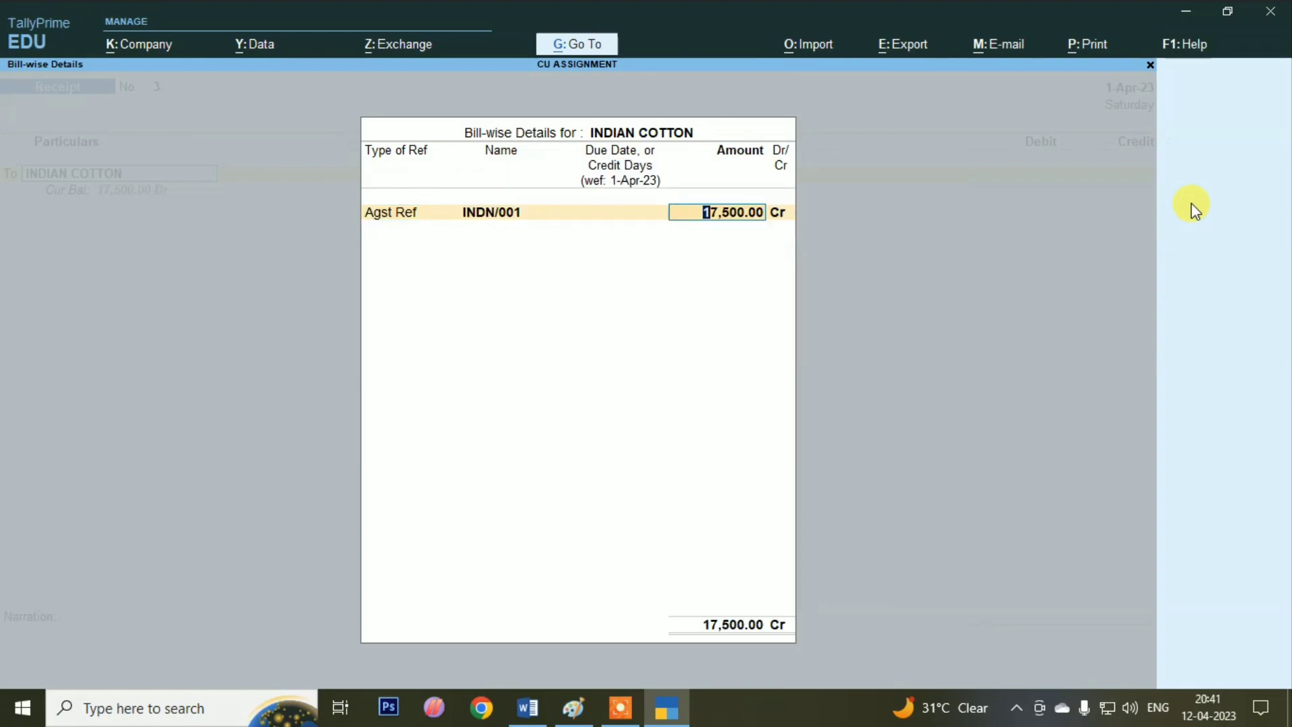
pyautogui.press('Return')
pyautogui.press('Return')
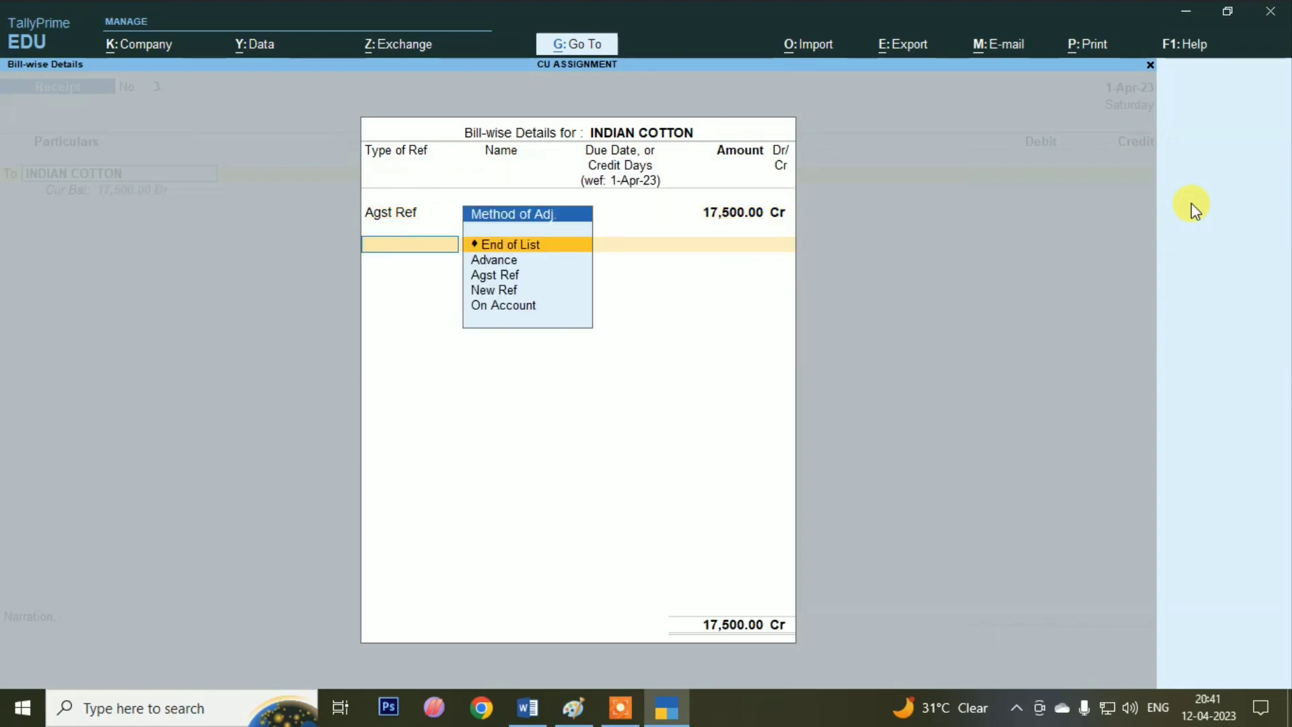
pyautogui.press('Return')
pyautogui.press('Return')
# Step: Debit 17,500 to BANK as Cheque/DD dated 1-Apr-23, save the receipt voucher and leave voucher creation
pyautogui.press('Return')
pyautogui.press('Return')
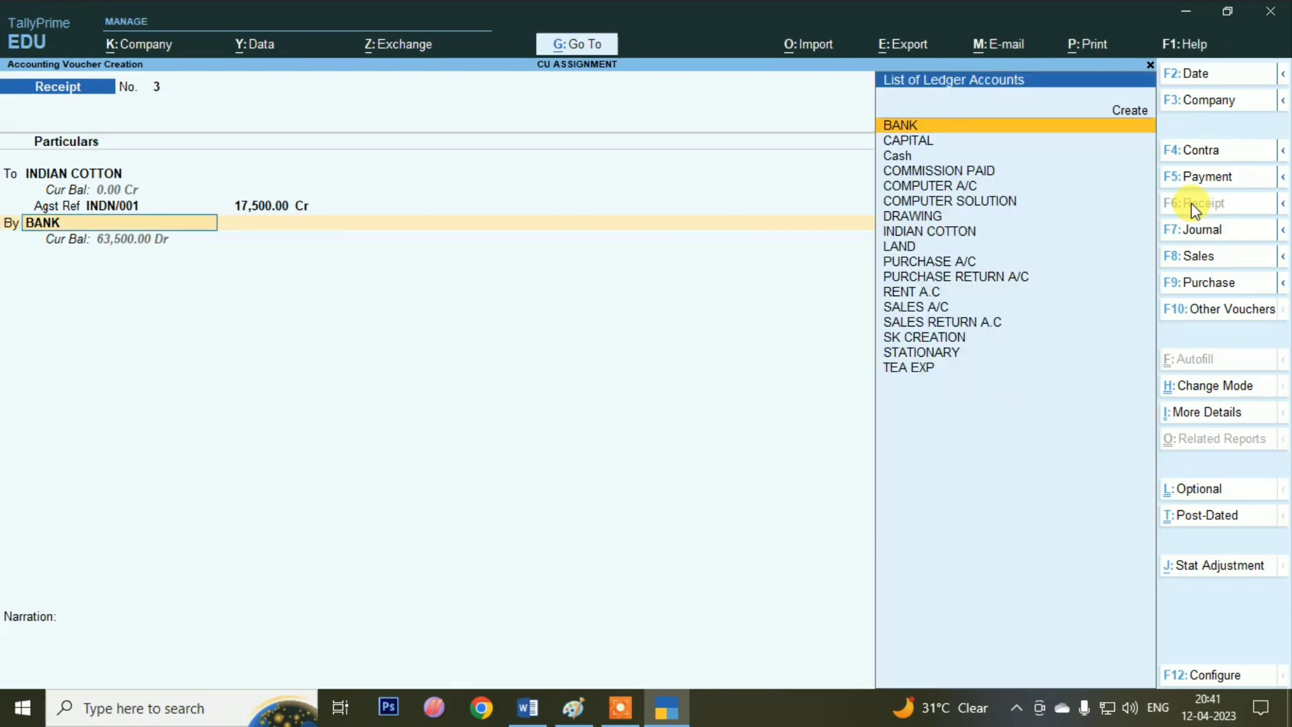
pyautogui.press('Return')
pyautogui.press('Return')
pyautogui.press('Return')
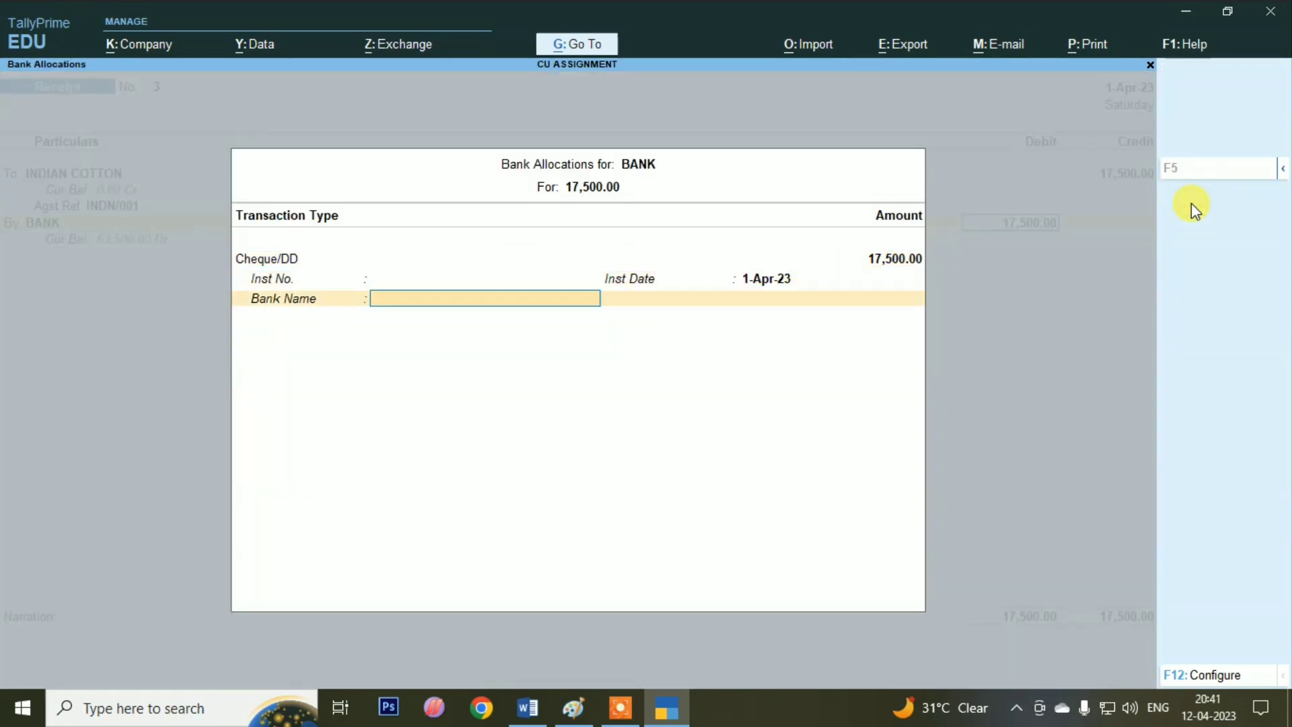
pyautogui.press('Return')
pyautogui.press('Return')
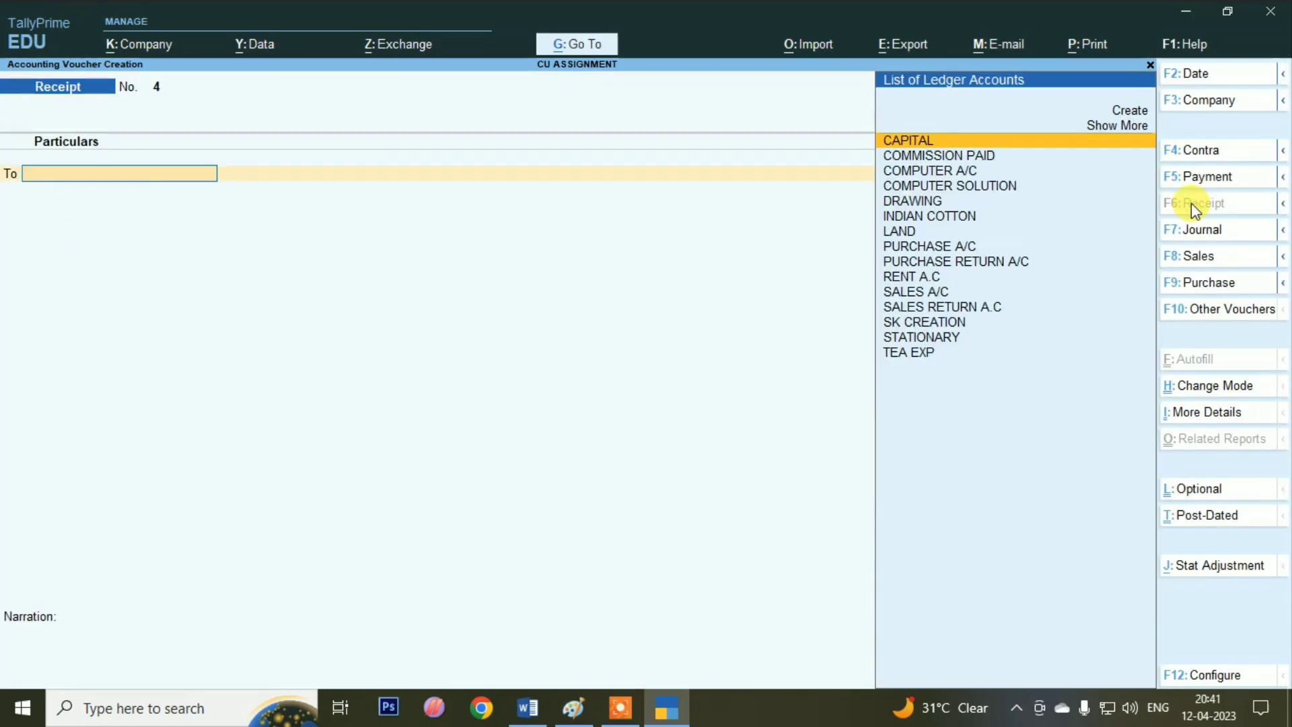
pyautogui.press('Escape')
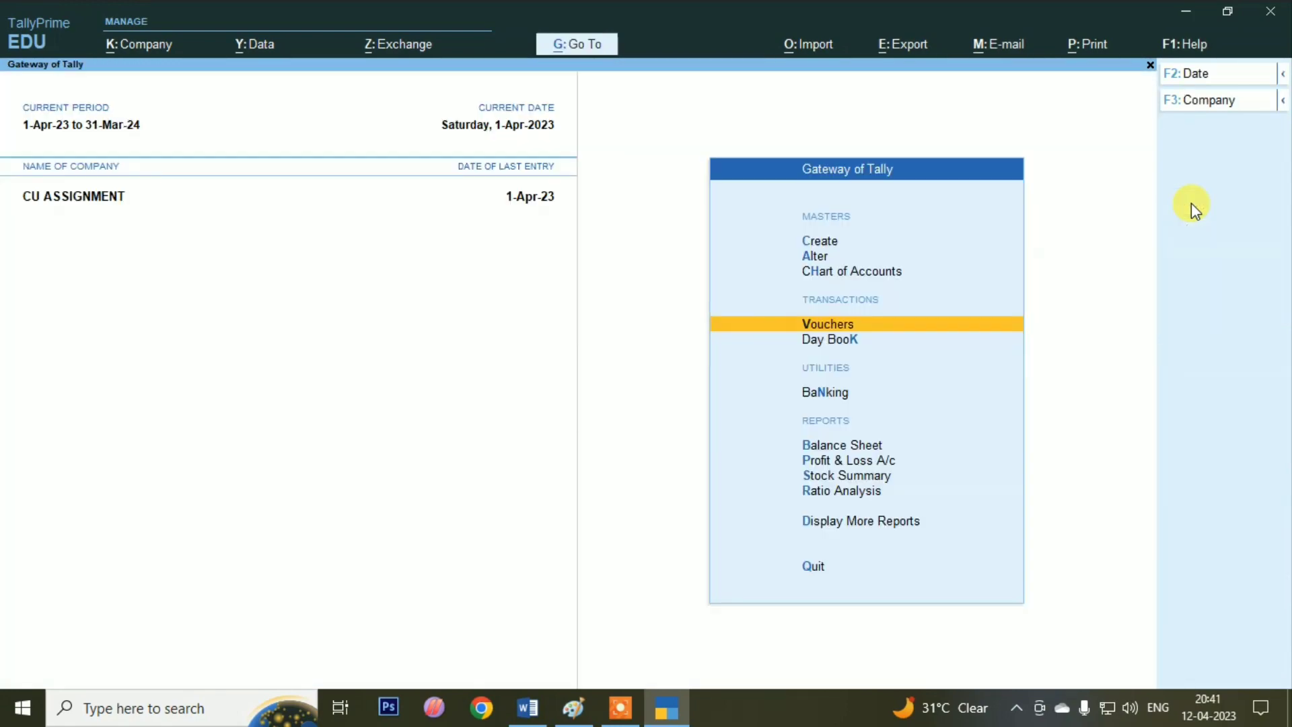
# Step: Go back to the Account Books through Display More Reports and choose the Ledger report
pyautogui.press('Down')
pyautogui.press('Down')
pyautogui.press('Down')
pyautogui.press('Down')
pyautogui.press('Down')
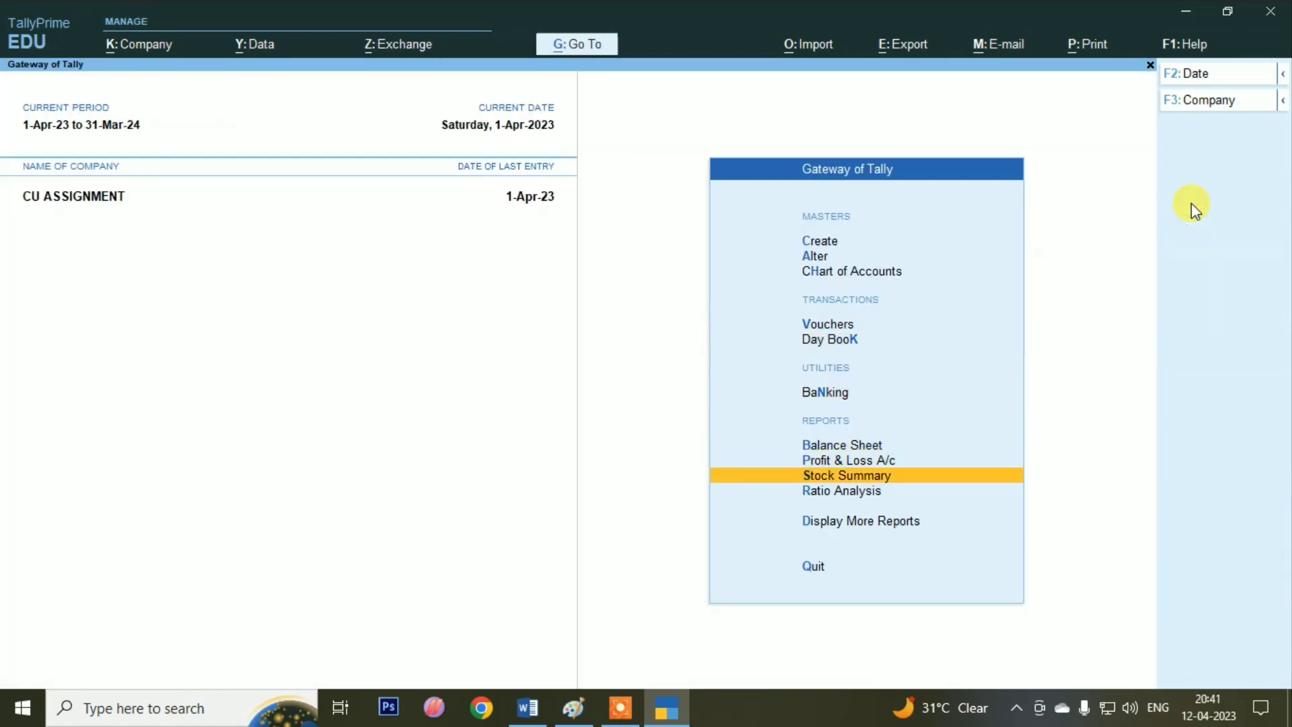
pyautogui.press('Down')
pyautogui.press('Down')
pyautogui.press('Return')
pyautogui.press('Down')
pyautogui.press('Down')
pyautogui.press('Down')
pyautogui.press('Down')
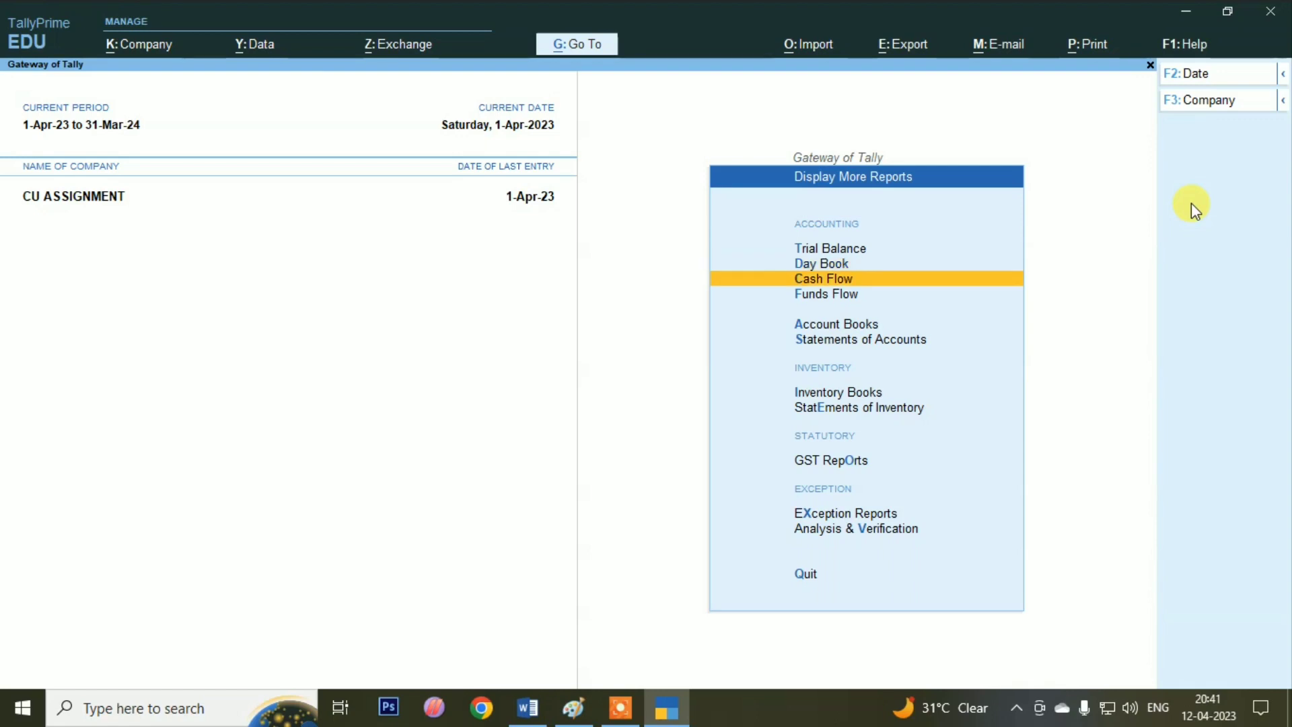
pyautogui.press('Return')
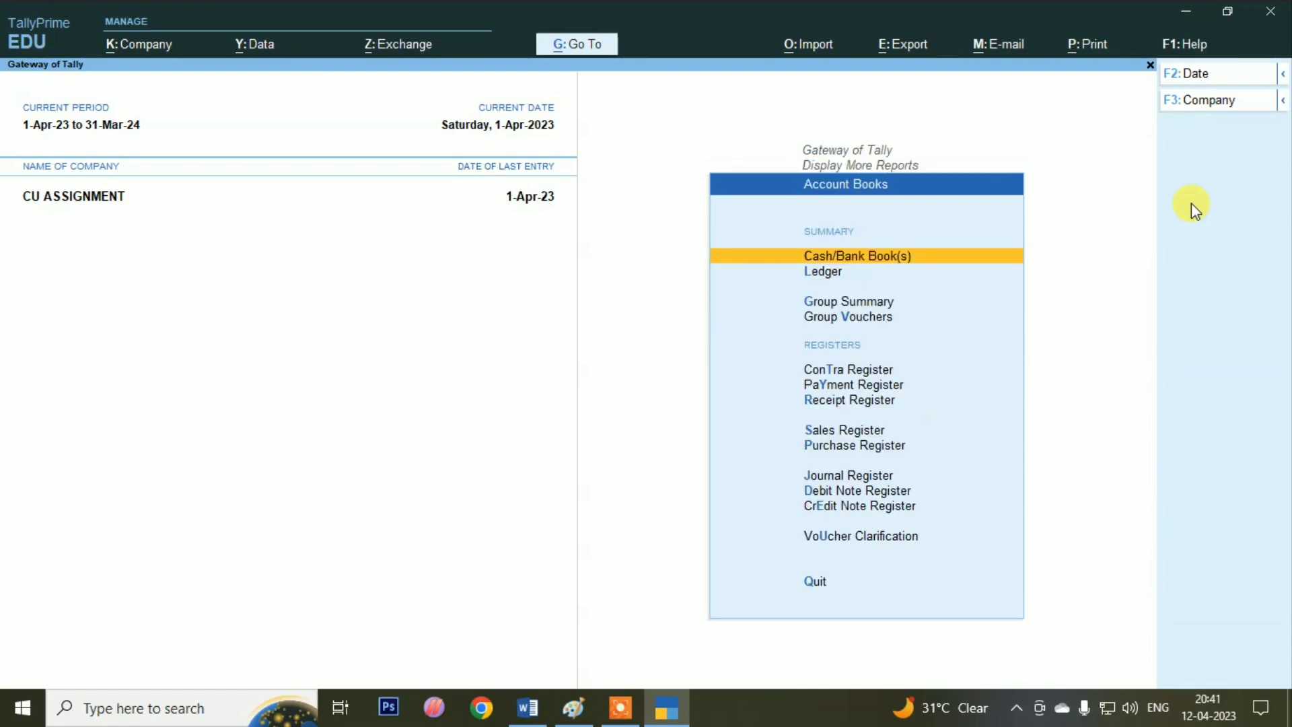
pyautogui.press('Down')
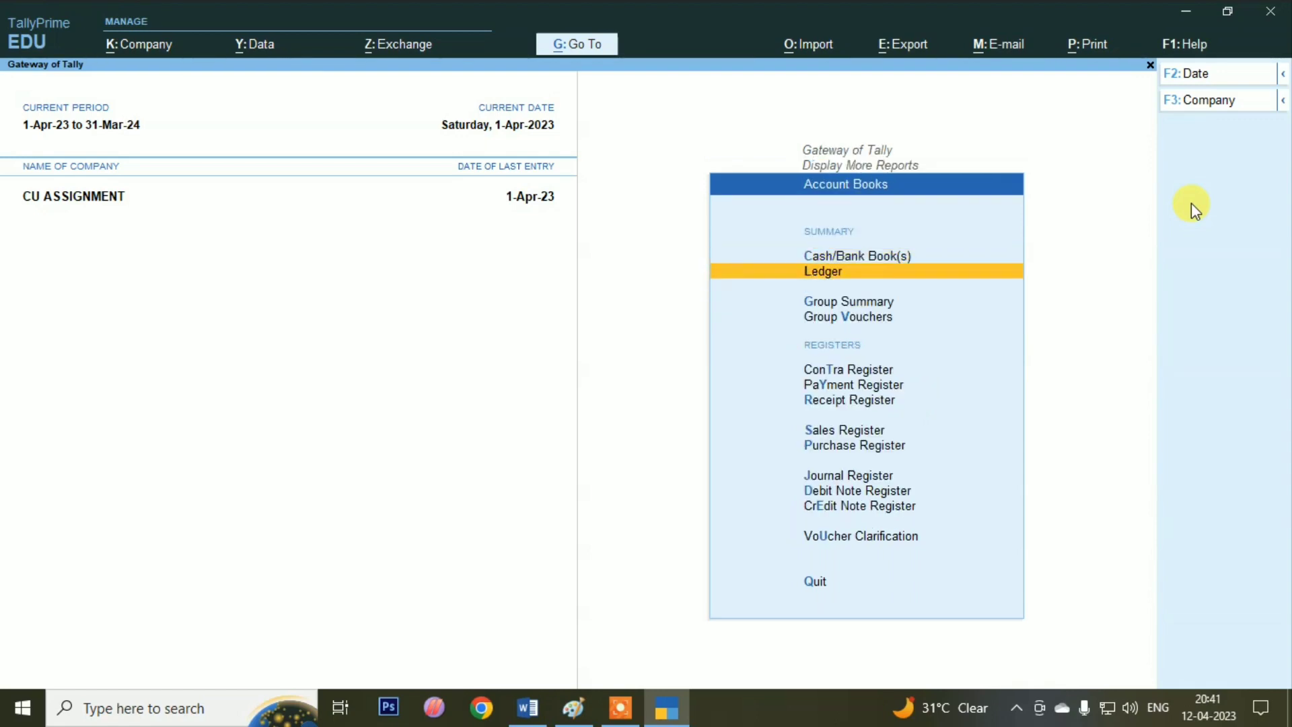
# Step: Select INDIAN COTTON from the list of ledgers and display its vouchers again
pyautogui.press('Return')
pyautogui.press('Down')
pyautogui.press('Down')
pyautogui.press('Down')
pyautogui.press('Down')
pyautogui.press('Down')
pyautogui.press('Down')
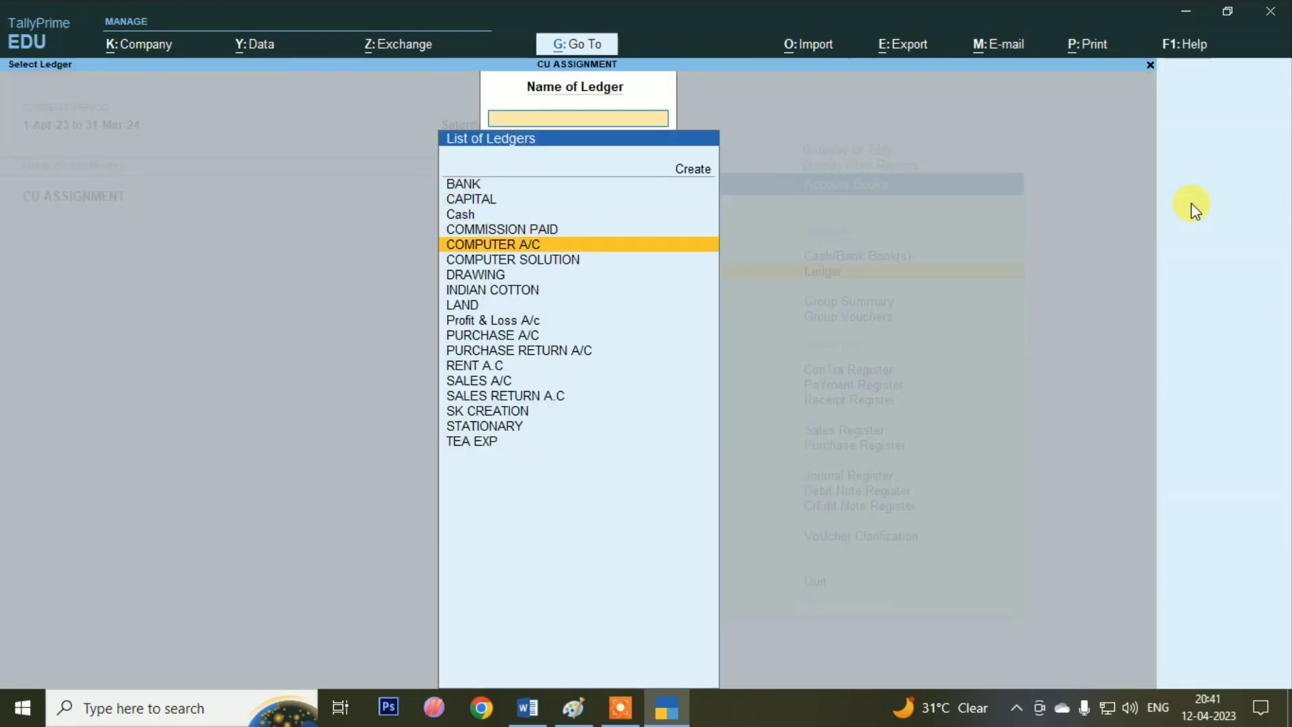
pyautogui.press('Down')
pyautogui.press('Return')
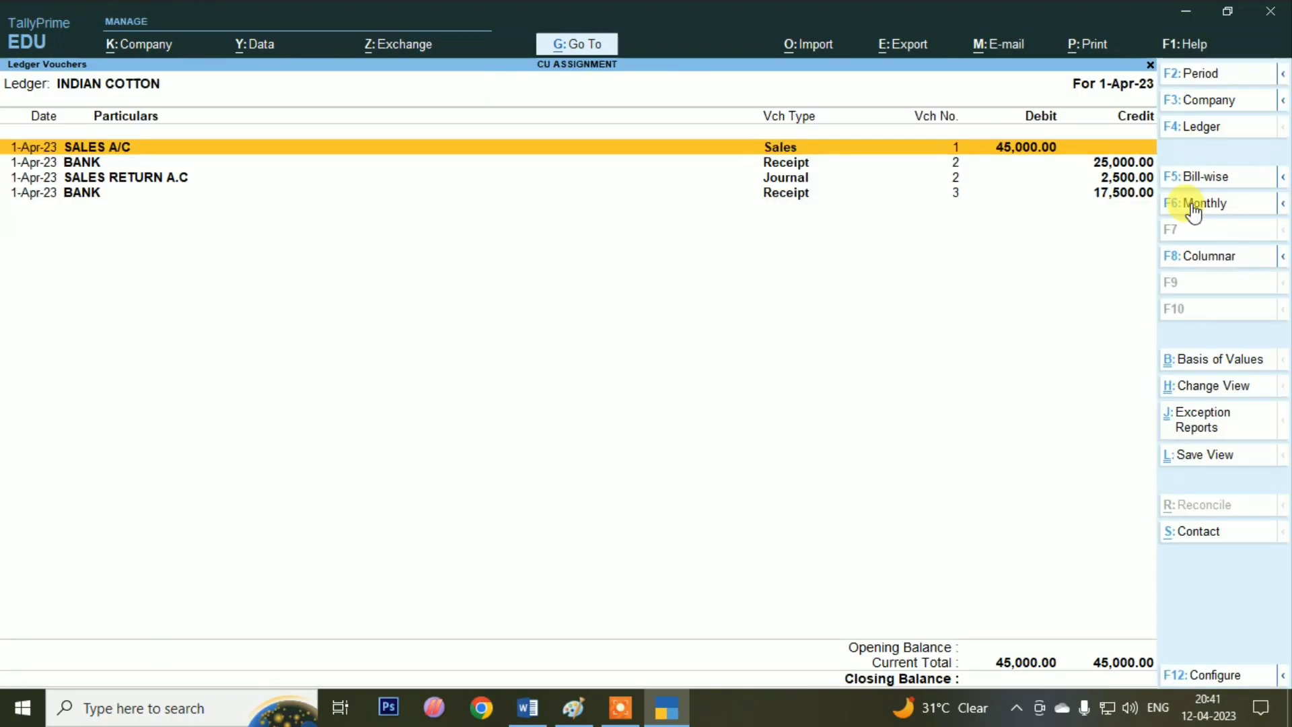
# Step: Examine the details of all INDIAN COTTON vouchers, including the new 17,500 receipt, and close the Account Books
pyautogui.hotkey('alt', 'F5')
pyautogui.press('Down')
pyautogui.press('Down')
pyautogui.press('Down')
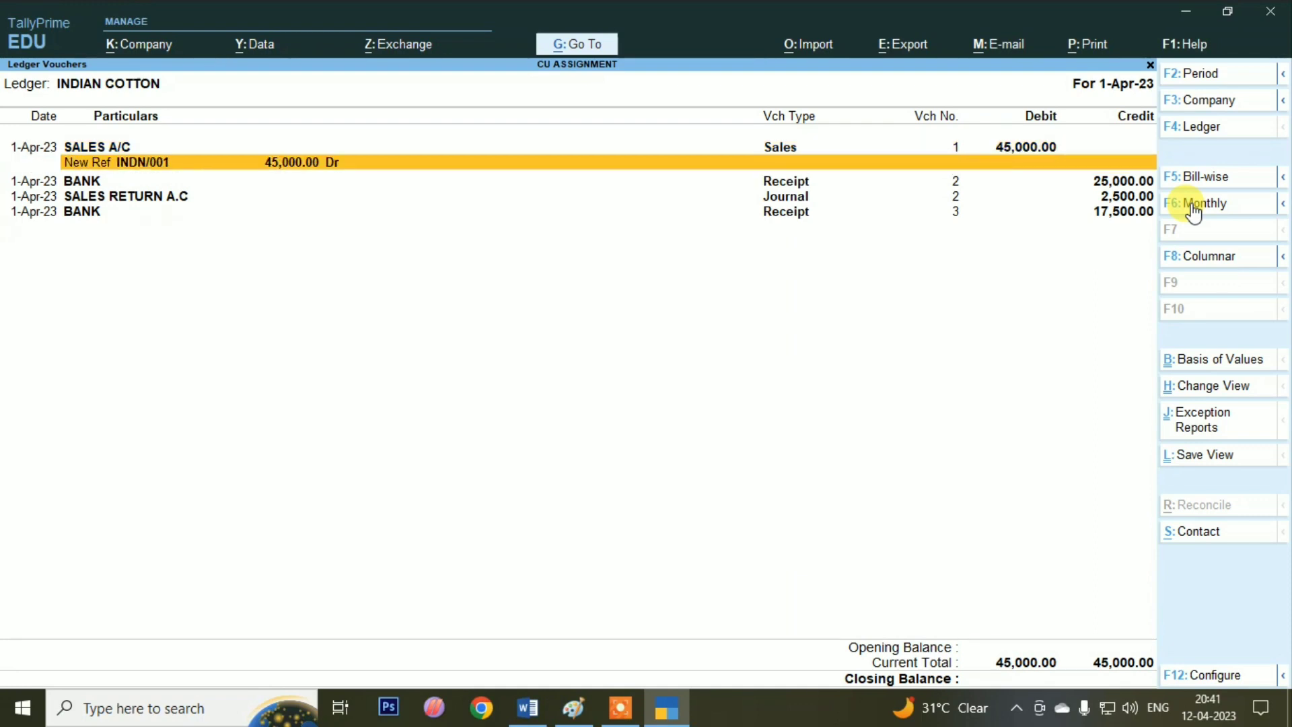
pyautogui.press('Down')
pyautogui.press('Down')
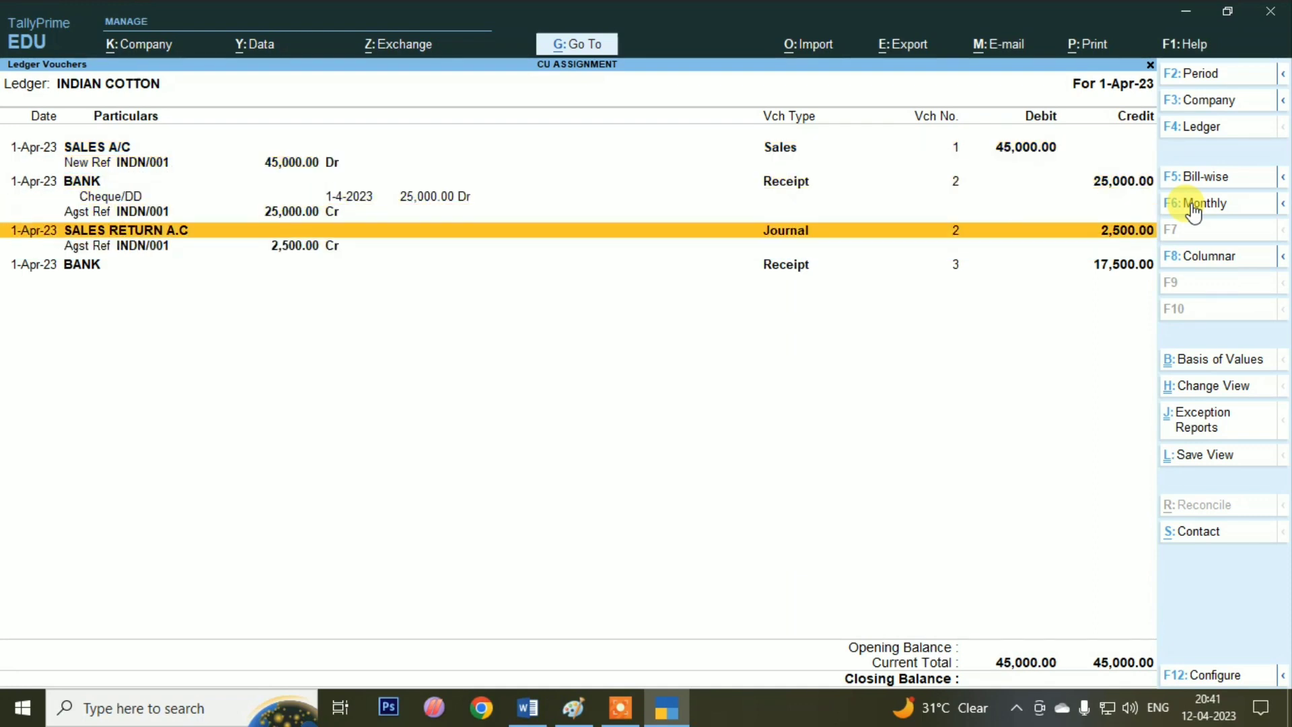
pyautogui.press('Down')
pyautogui.press('Down')
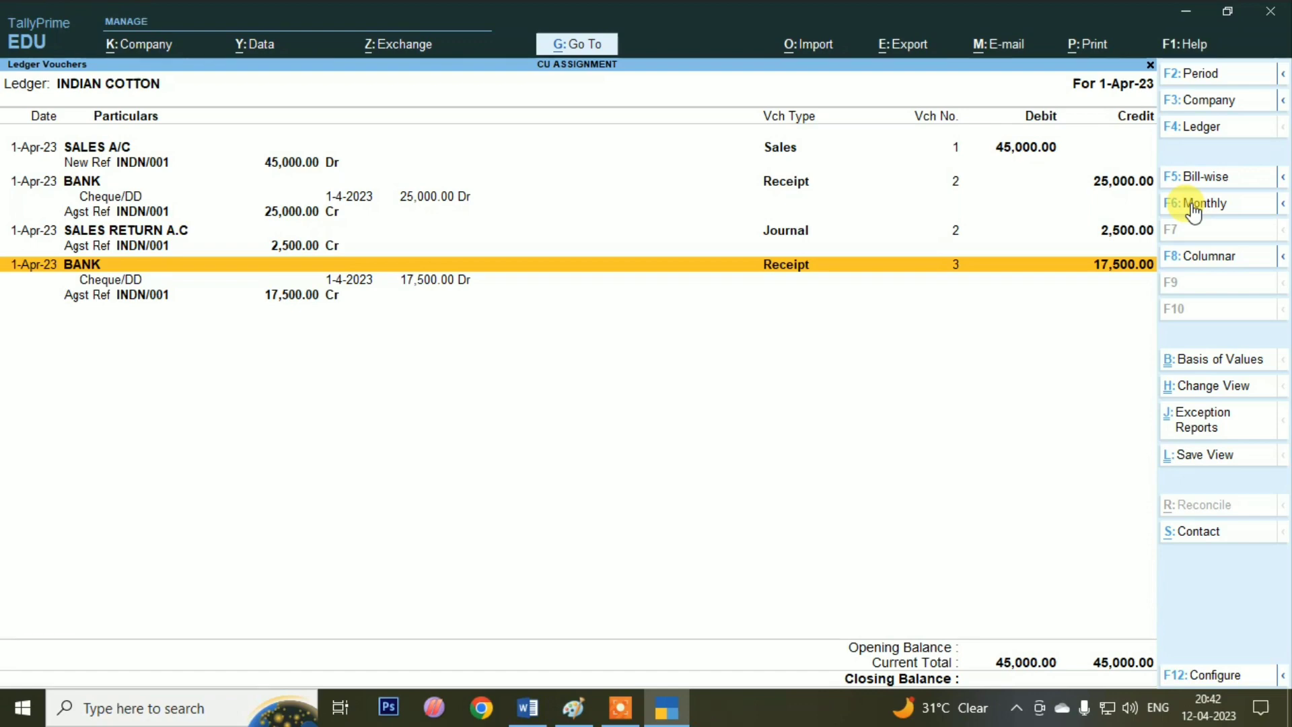
pyautogui.press('Escape')
pyautogui.press('Escape')
pyautogui.press('Escape')
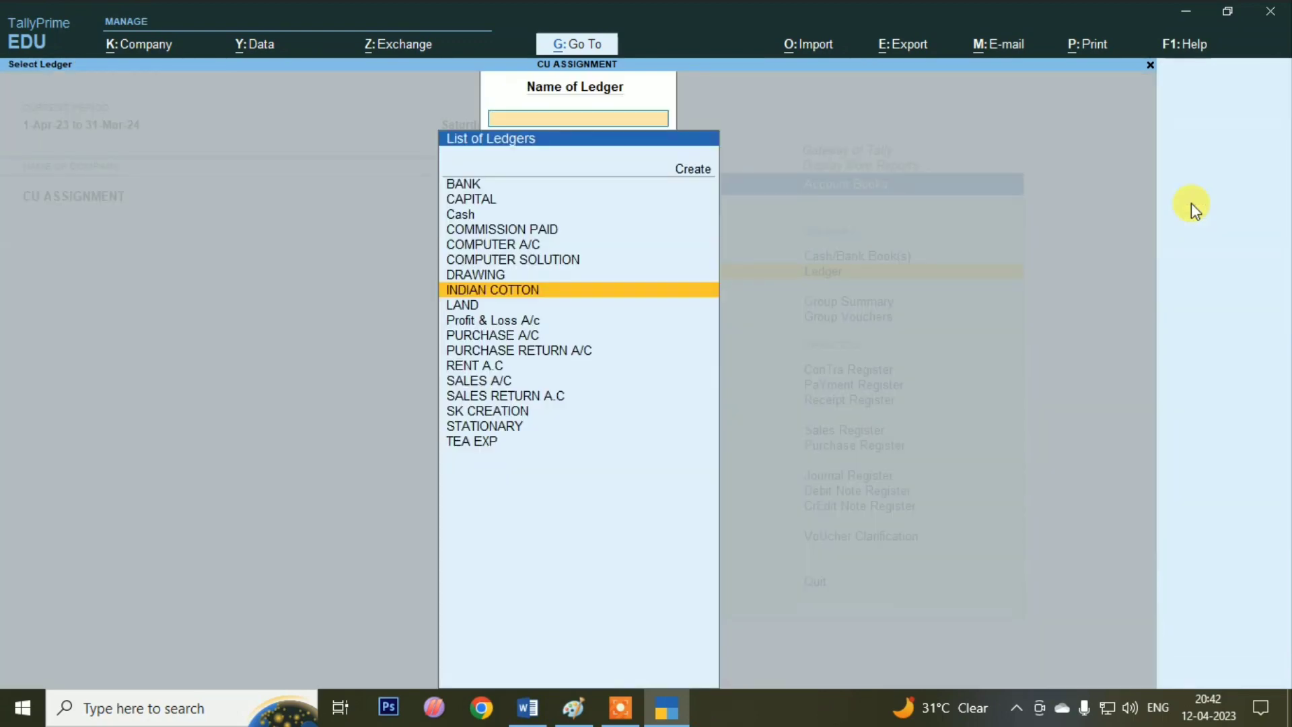
pyautogui.press('Escape')
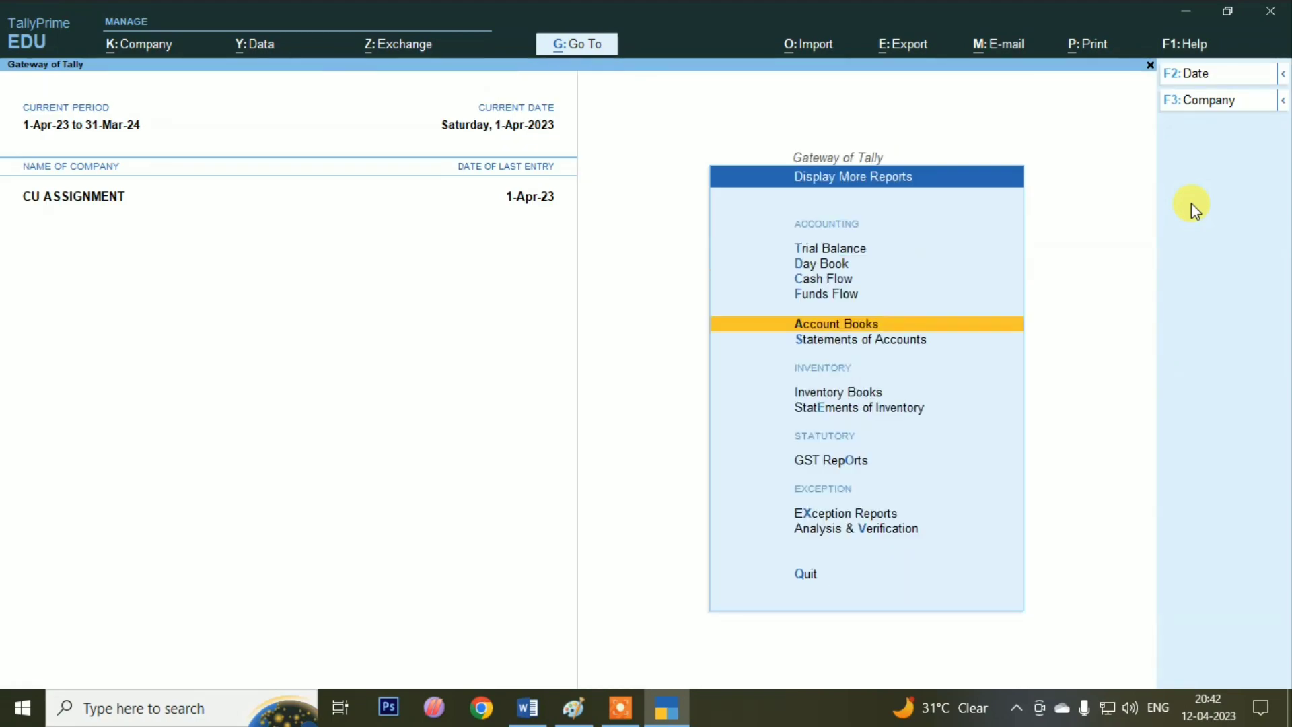
# Step: Open the Balance Sheet, switch it to the detailed format and select the Sundry Creditors line
pyautogui.press('Escape')
pyautogui.press('Up')
pyautogui.press('Up')
pyautogui.press('Up')
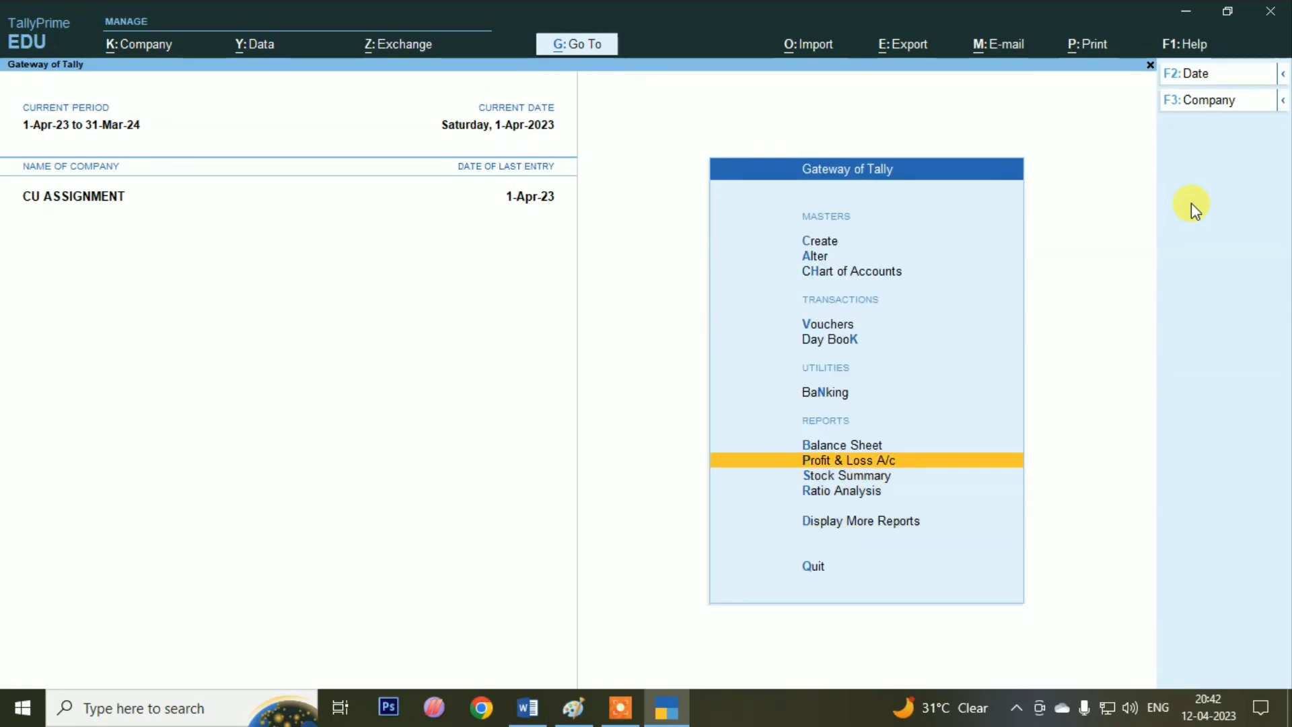
pyautogui.press('Return')
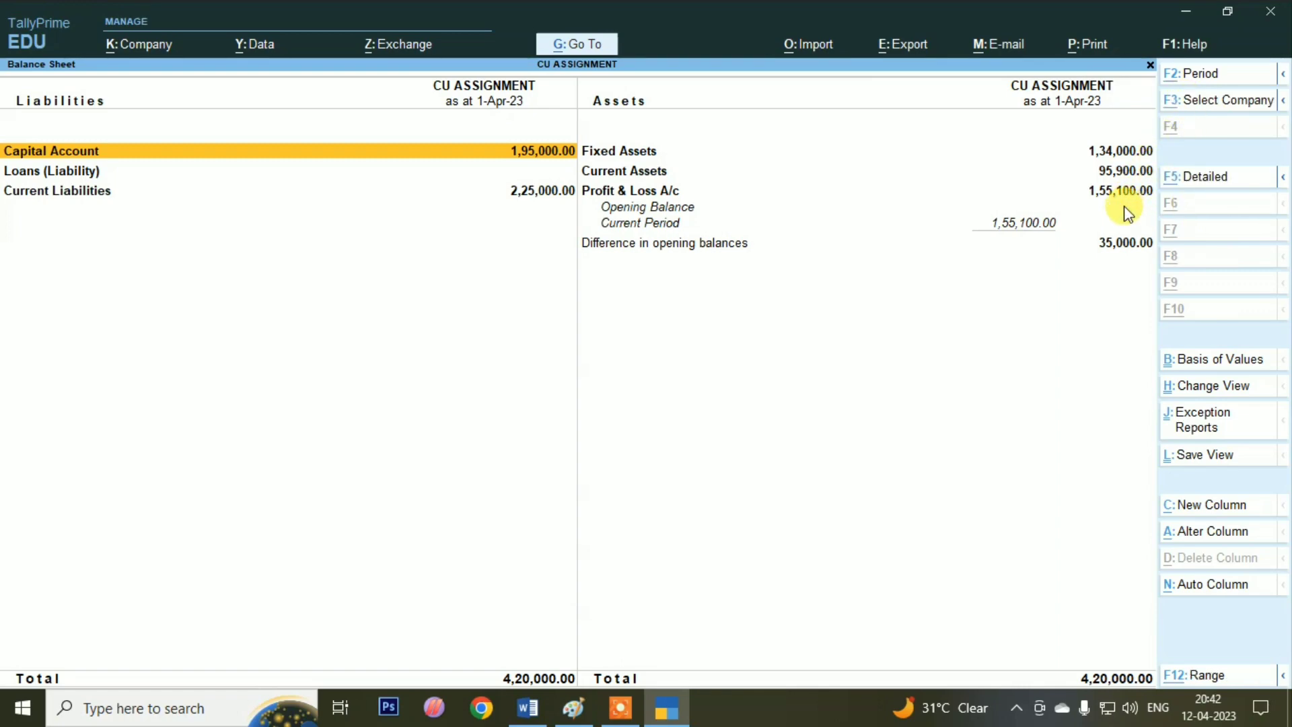
pyautogui.hotkey('alt', 'F5')
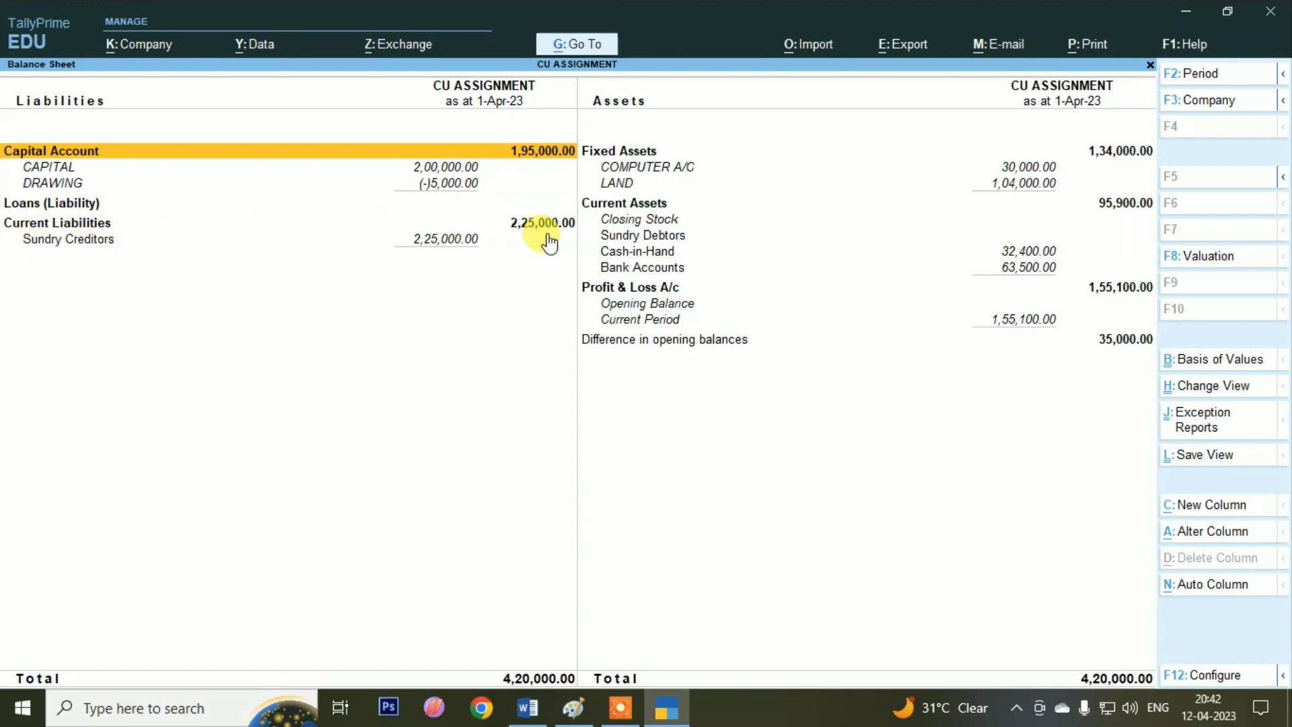
pyautogui.click(427, 241)
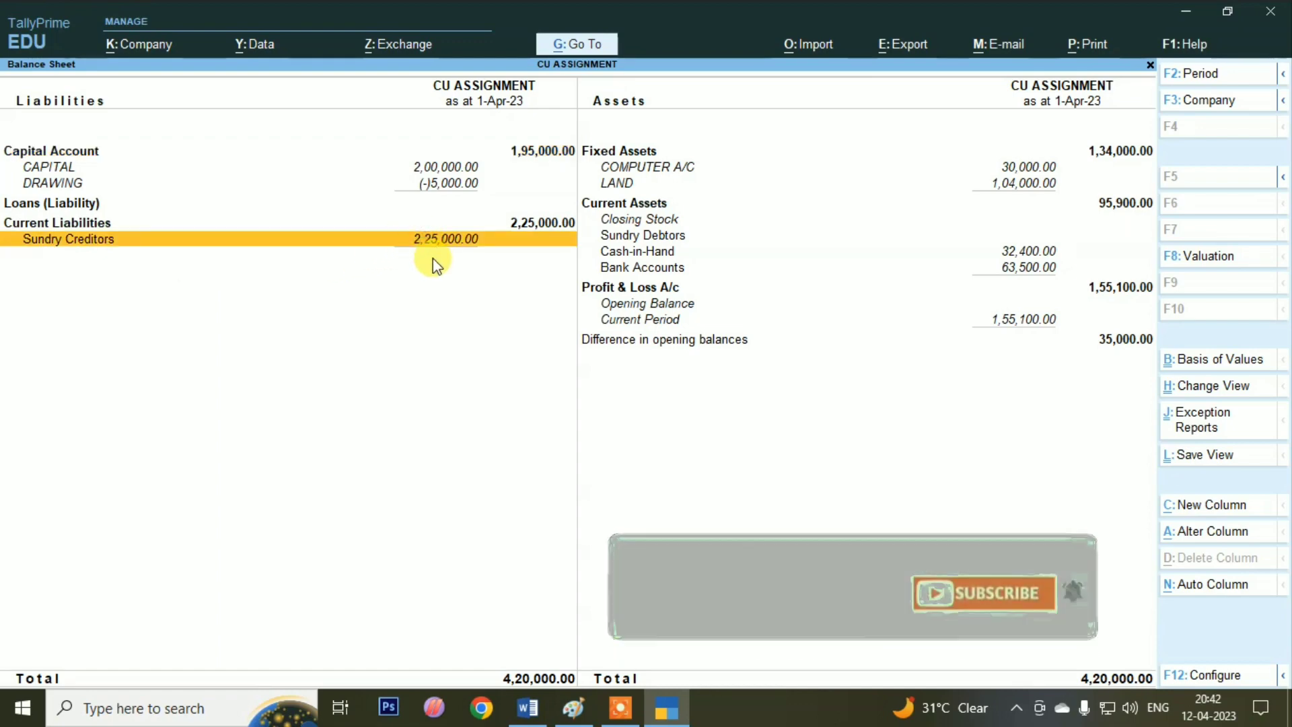
# Step: Open the Sundry Creditors group summary, examine the balances of COMPUTER SOLUTION and SK CREATION, and return to the Balance Sheet
pyautogui.press('Return')
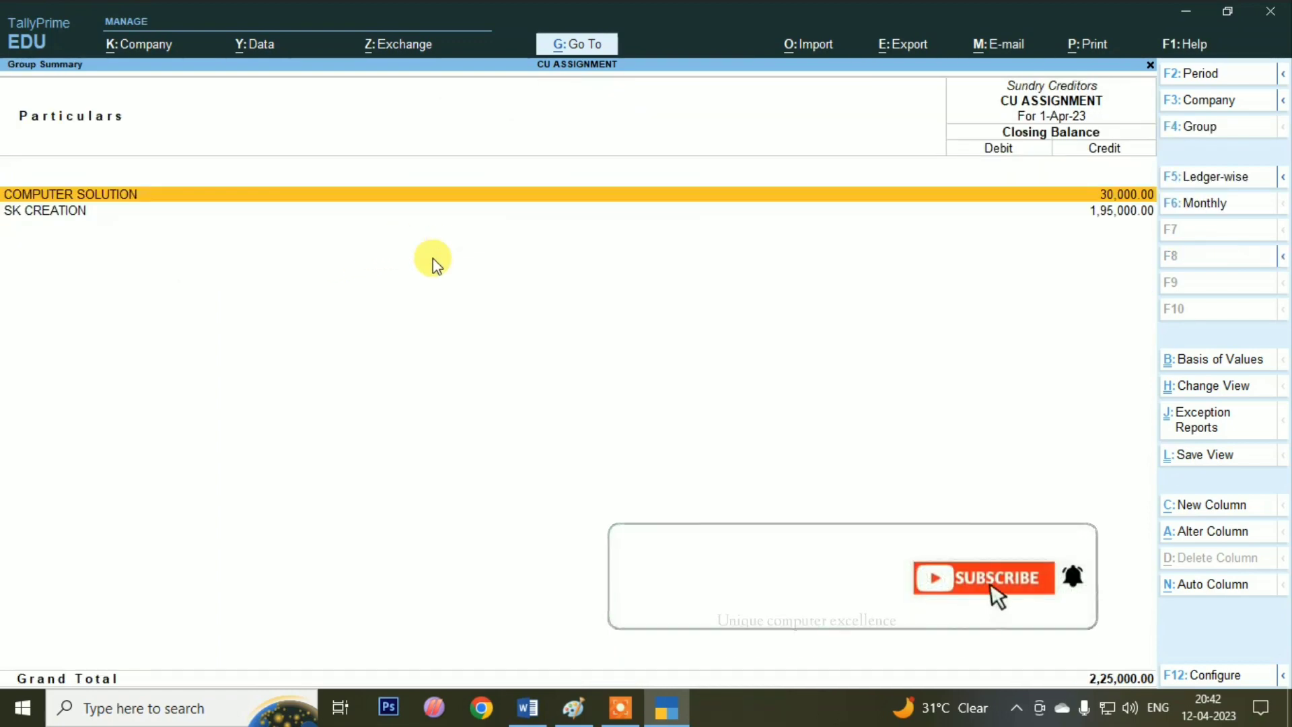
pyautogui.press('Down')
pyautogui.press('Up')
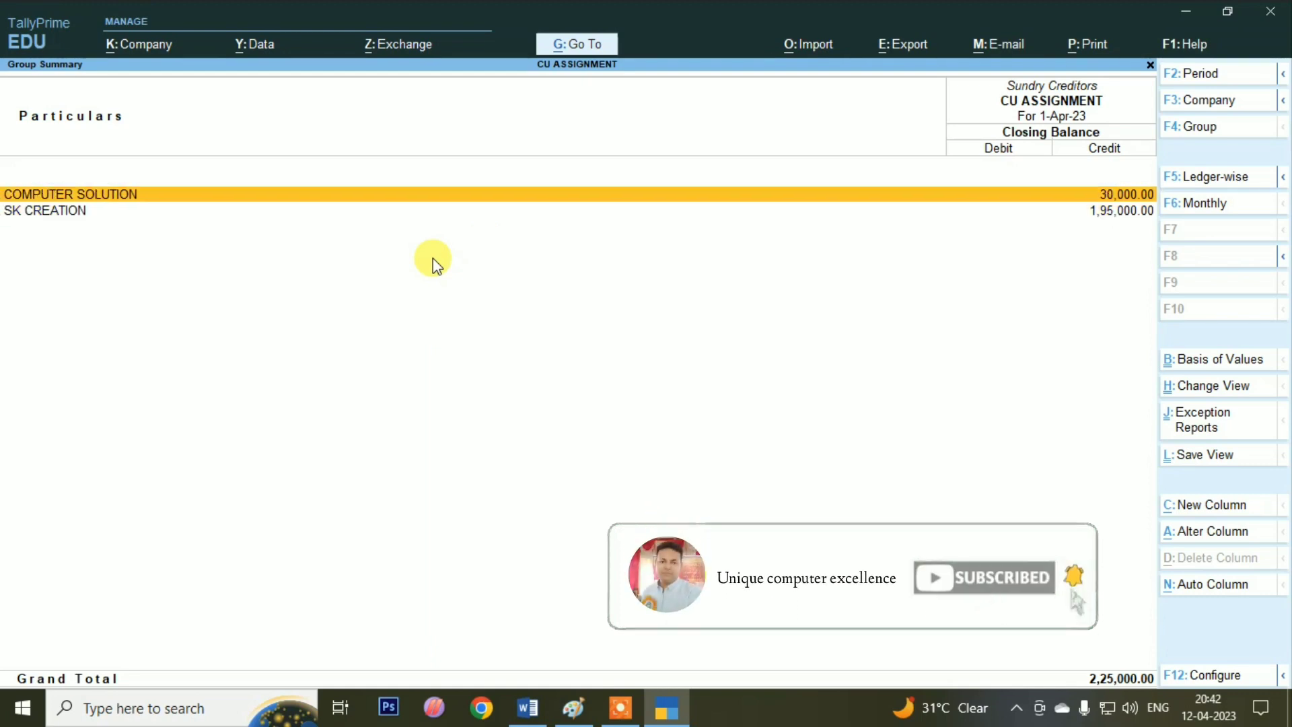
pyautogui.press('Down')
pyautogui.press('Up')
pyautogui.press('Down')
pyautogui.press('Up')
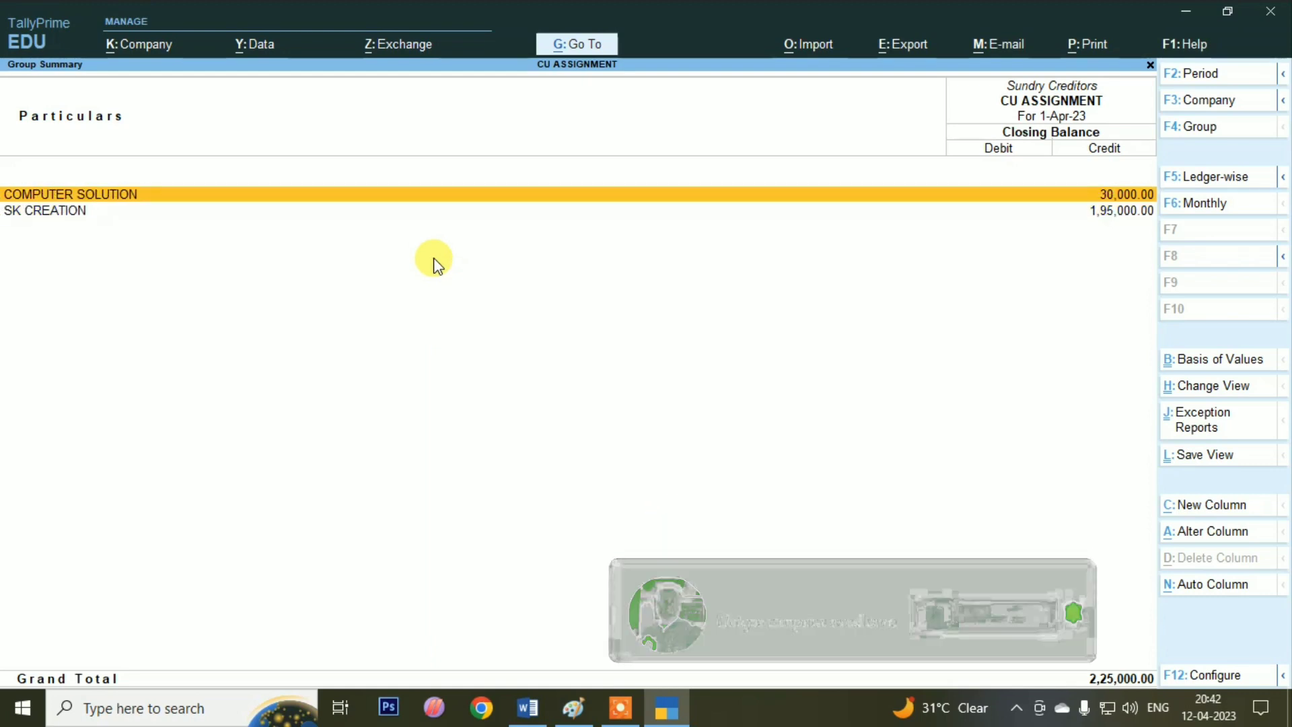
pyautogui.press('Down')
pyautogui.press('Up')
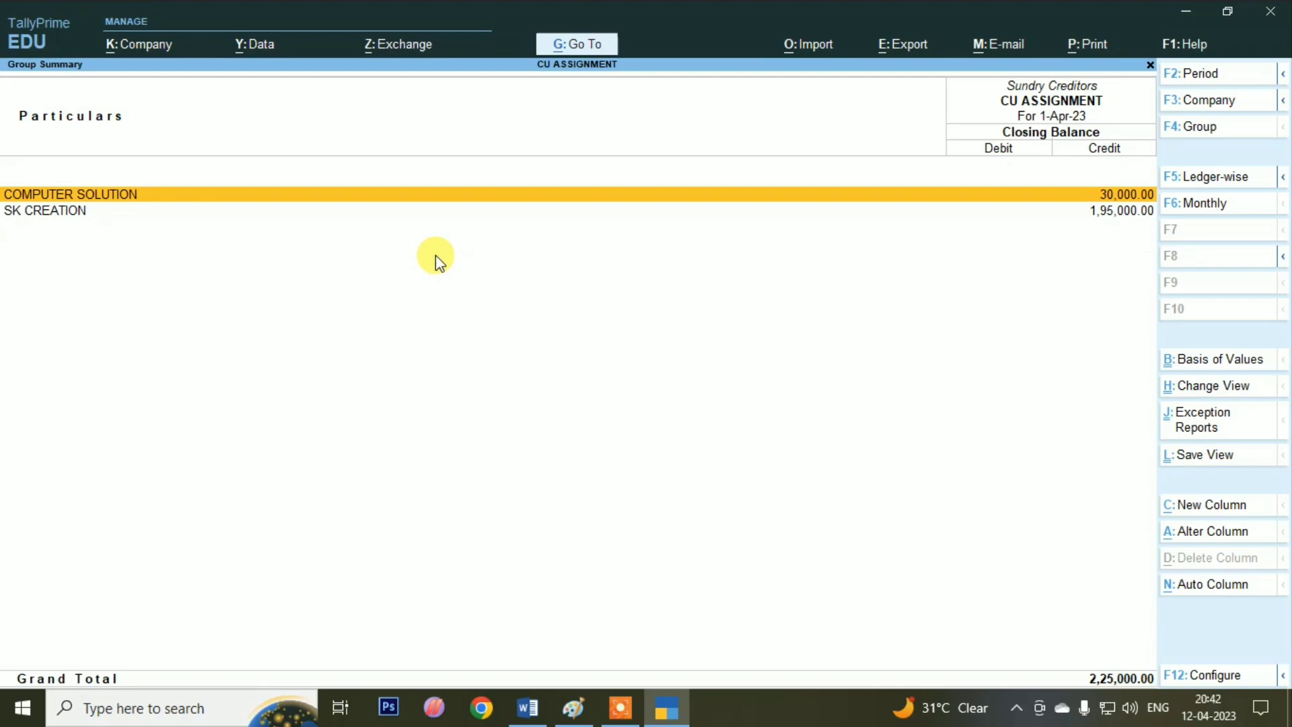
pyautogui.press('Escape')
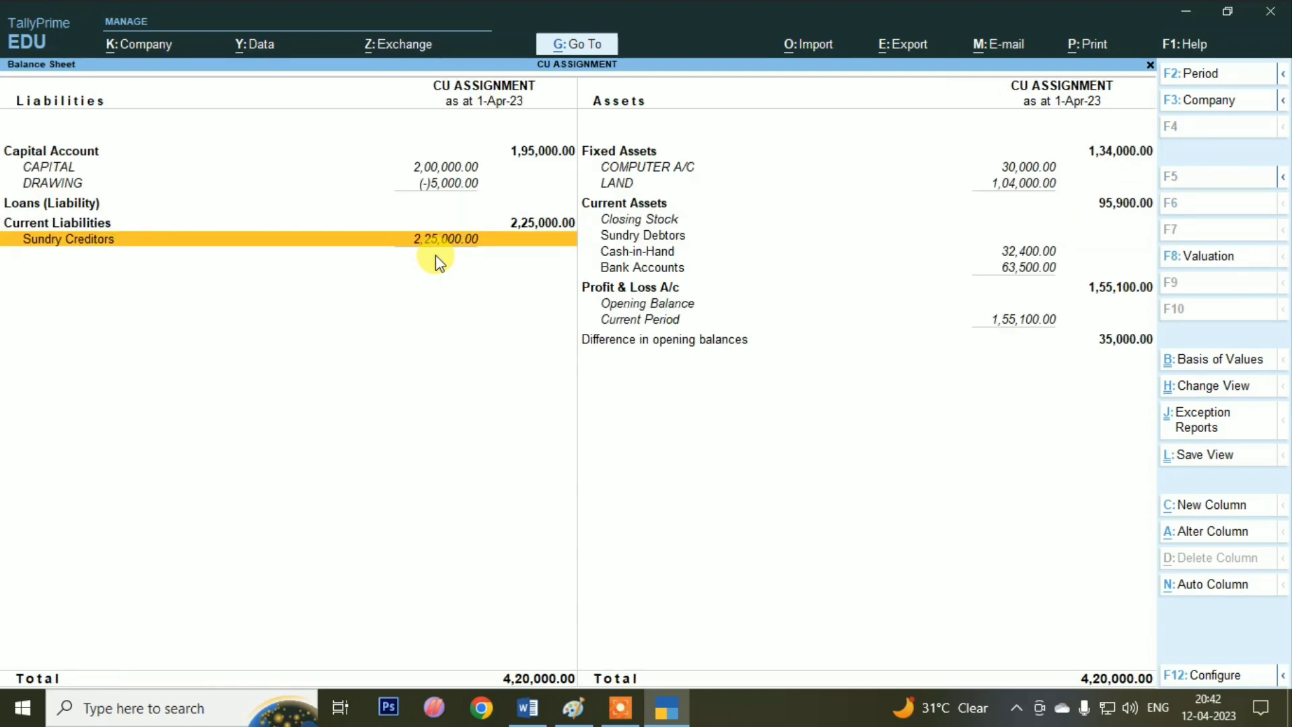
# Step: Switch to the CAEF Assignment 2023 document in Word and review the list of transactions in question 1
pyautogui.hotkey('alt', 'Tab')
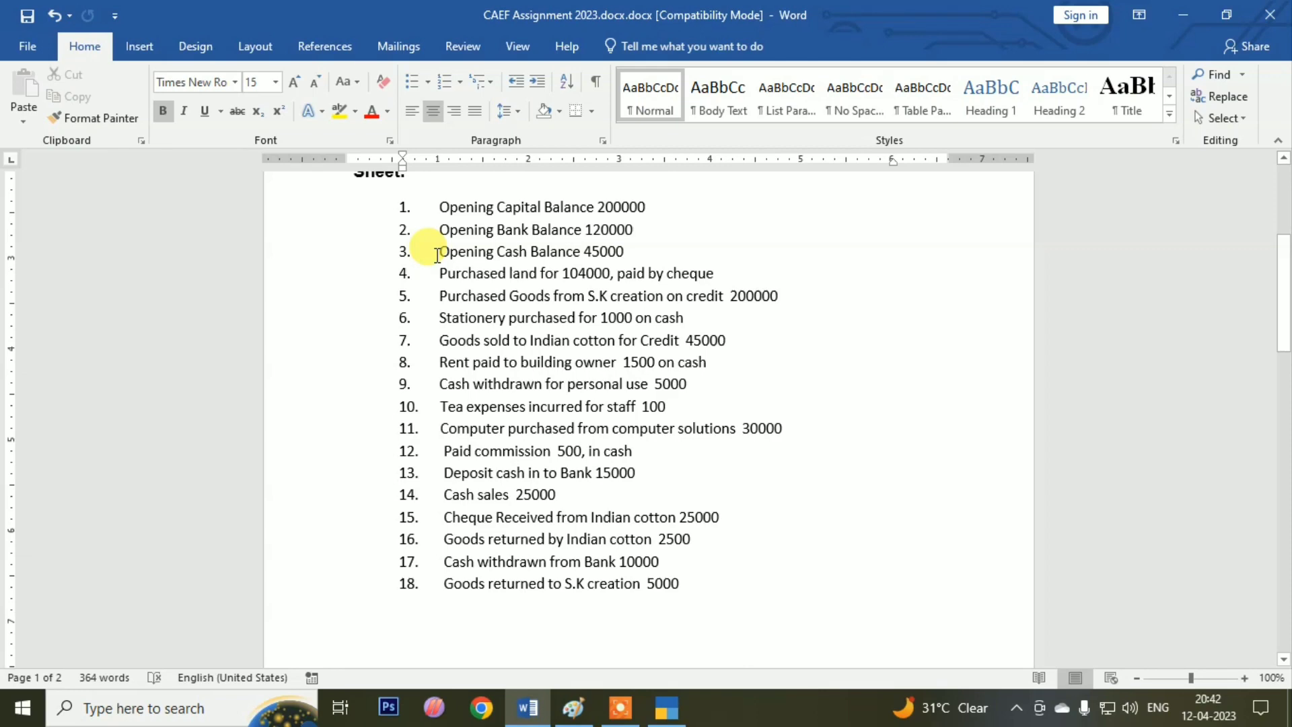
pyautogui.scroll(-2, 476, 341)
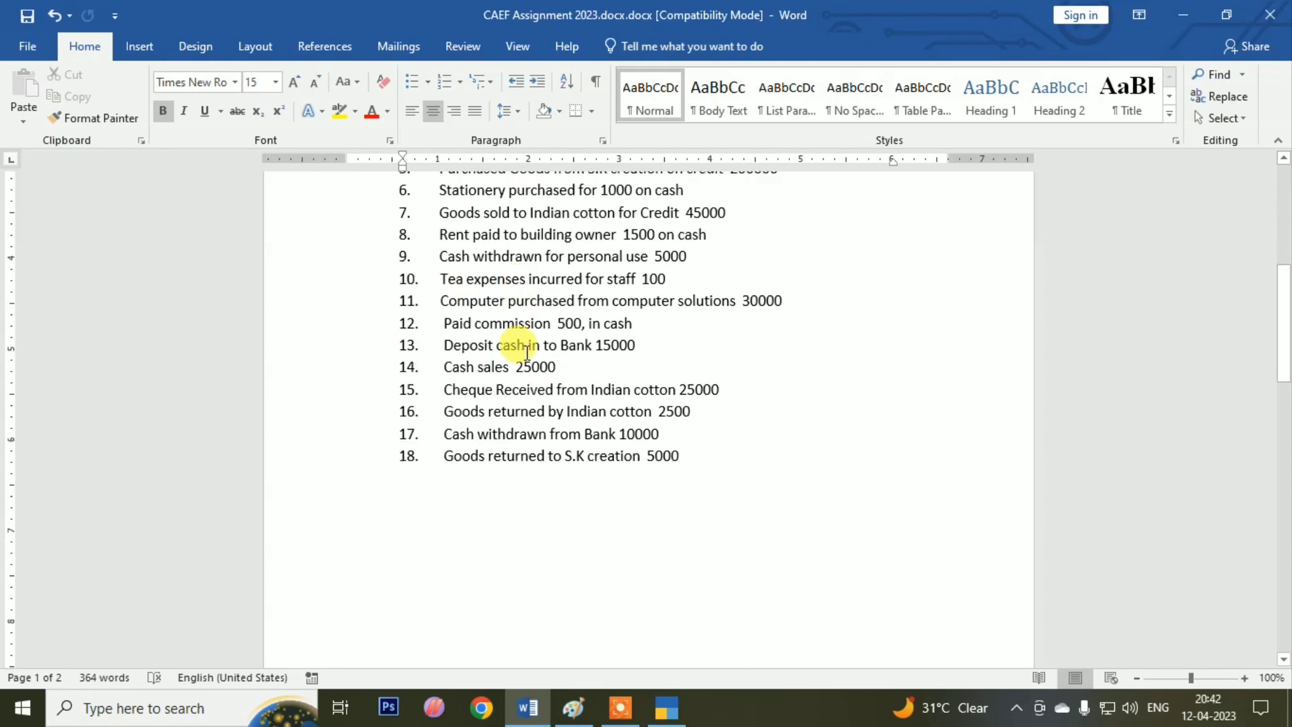
pyautogui.scroll(1, 527, 353)
pyautogui.scroll(2, 518, 345)
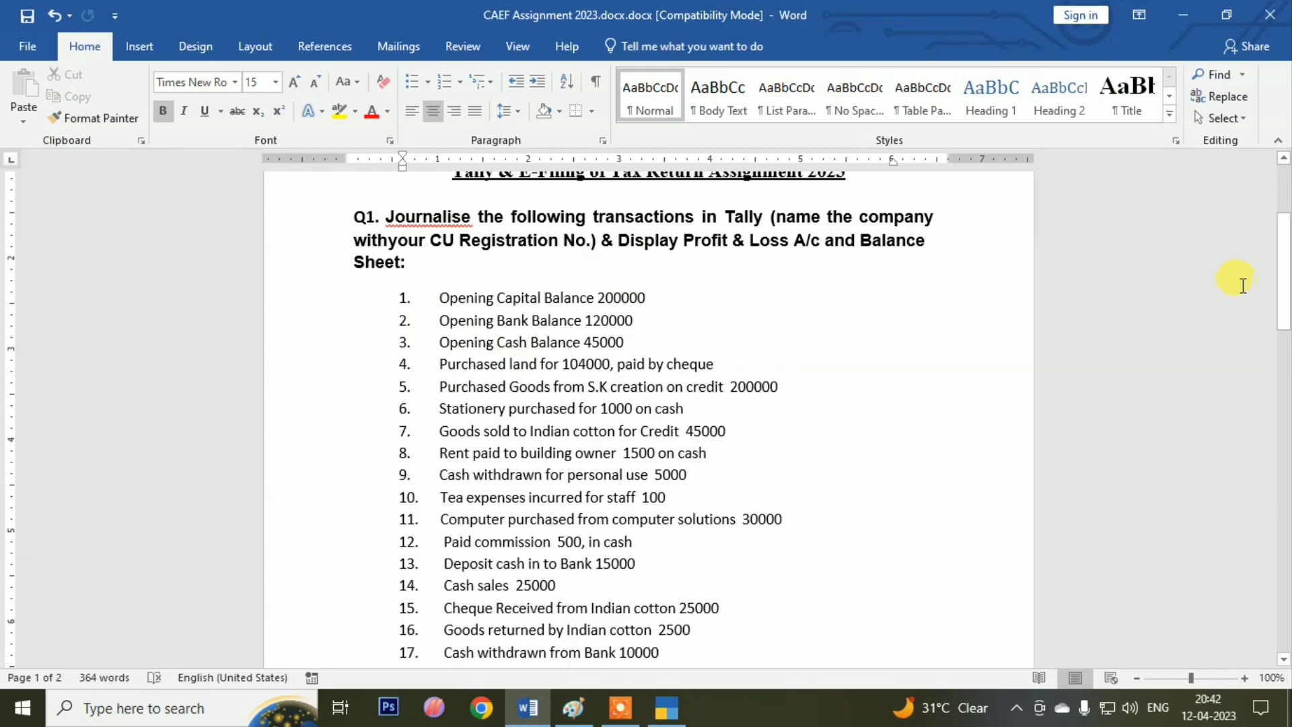